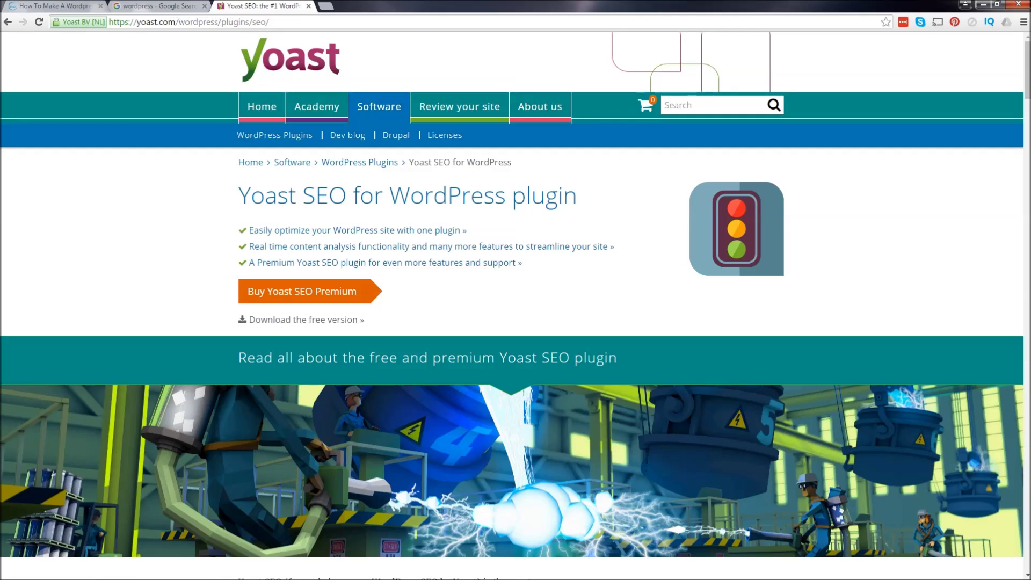
Examine the title and description of the first Google search result for wordpress.
click(163, 5)
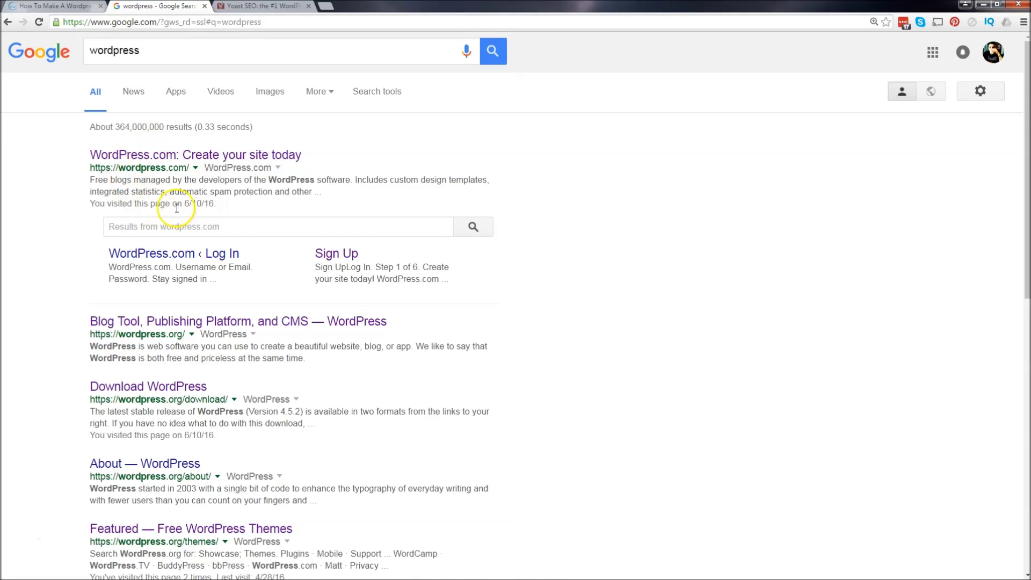
click(302, 155)
drag(303, 154, 187, 156)
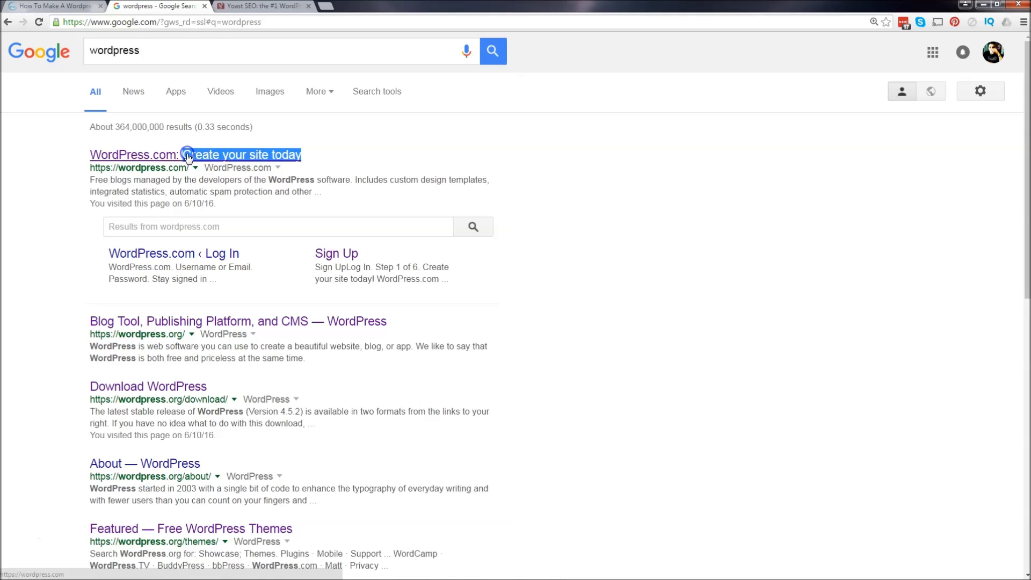
drag(314, 192, 103, 184)
click(106, 184)
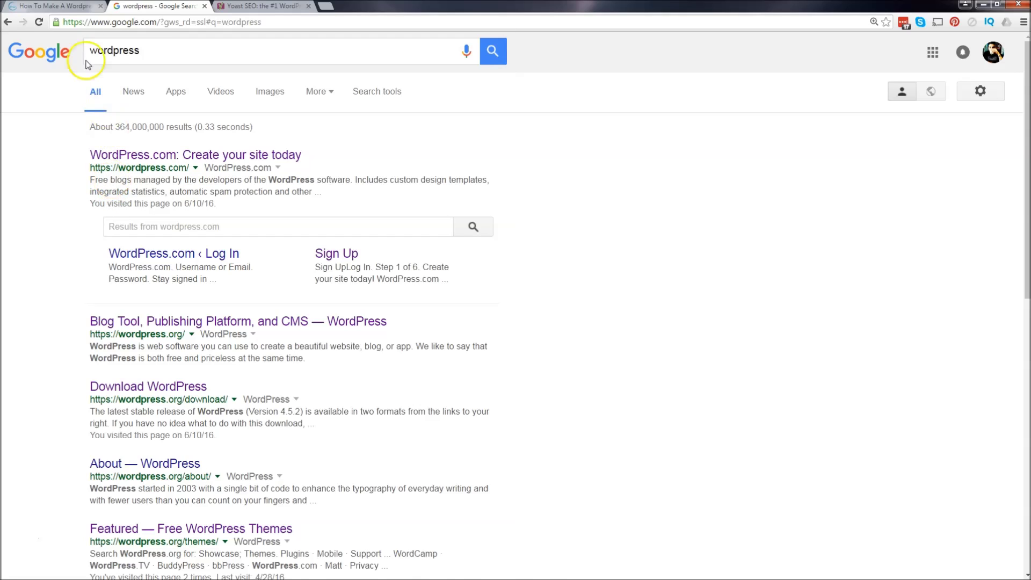
Search the WordPress site's new-plugin directory for "yoast".
click(64, 6)
mouse_move(51, 38)
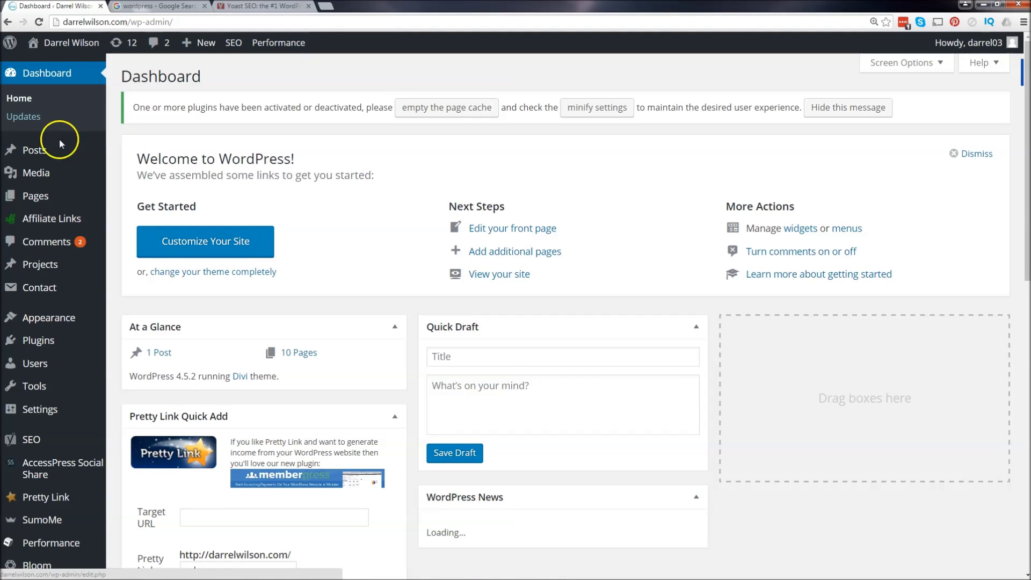
mouse_move(58, 343)
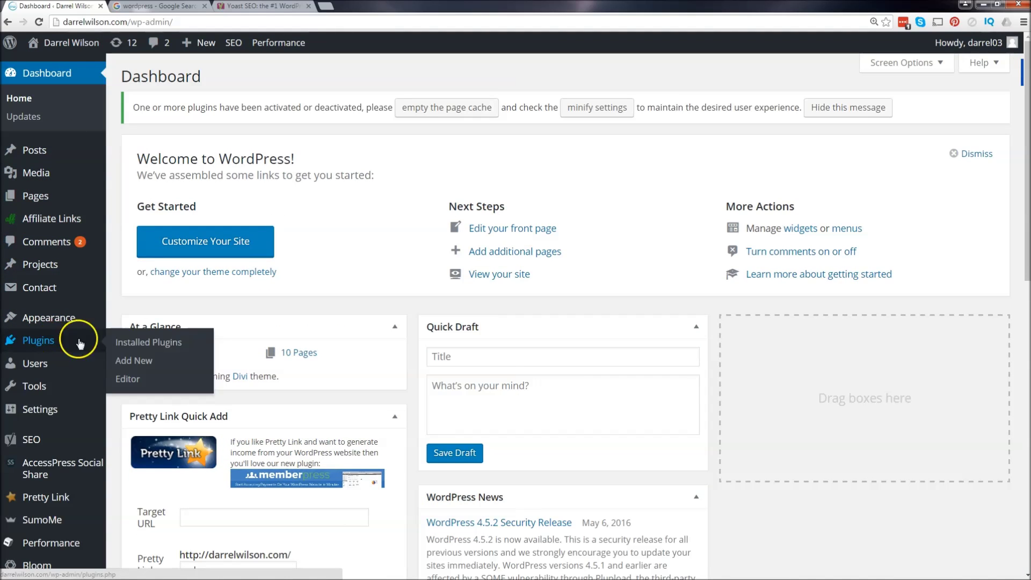
click(141, 365)
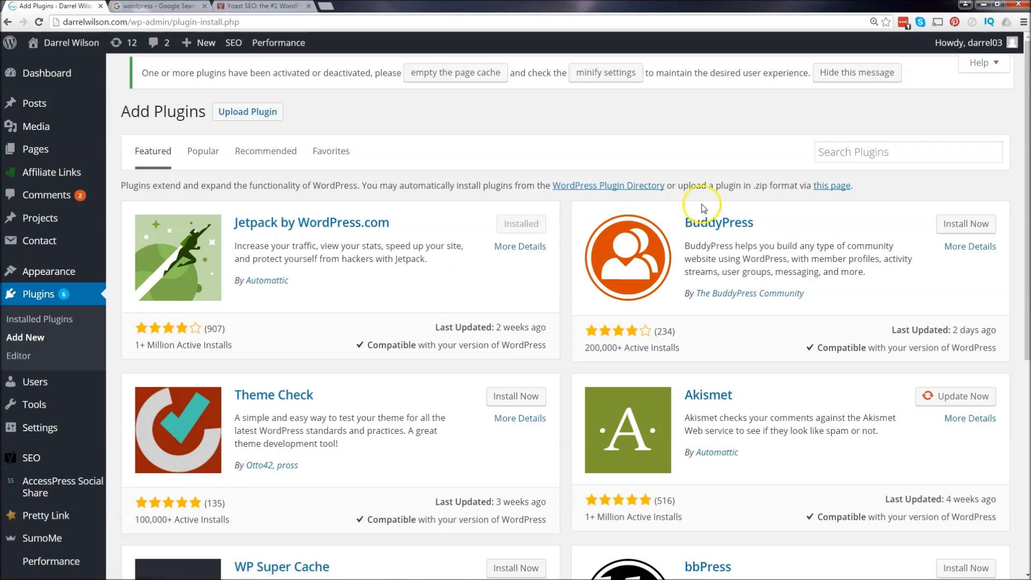
click(827, 164)
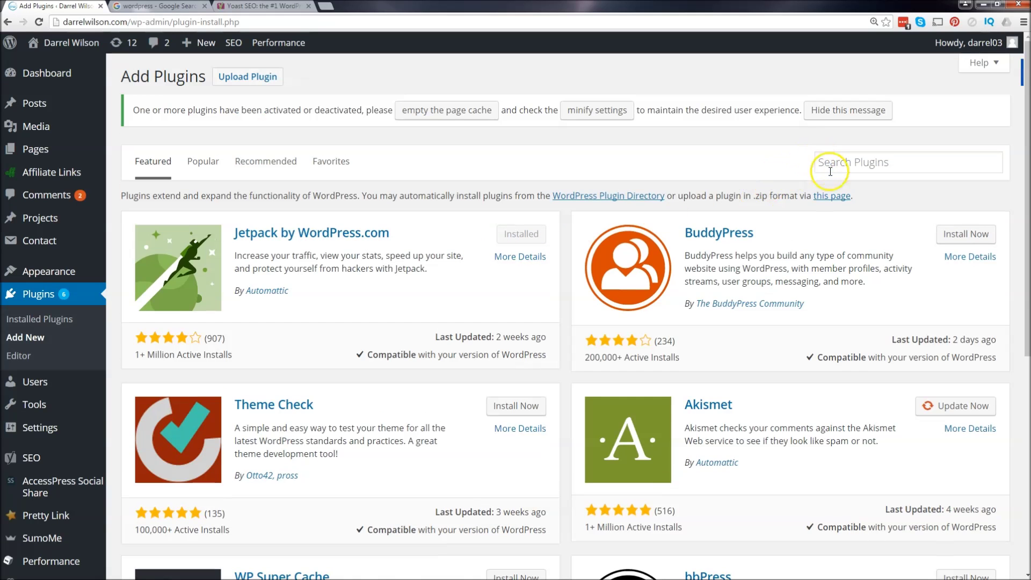
text(yoast)
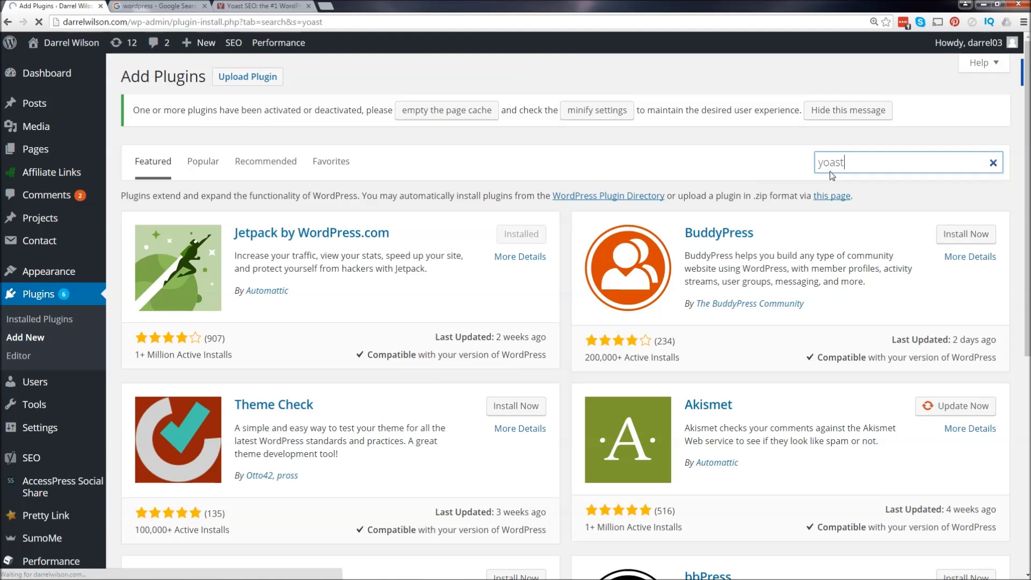
Install the Integration: Yoast SEO & qTranslate-X plugin from the search results.
scroll(260, 349, down, 1)
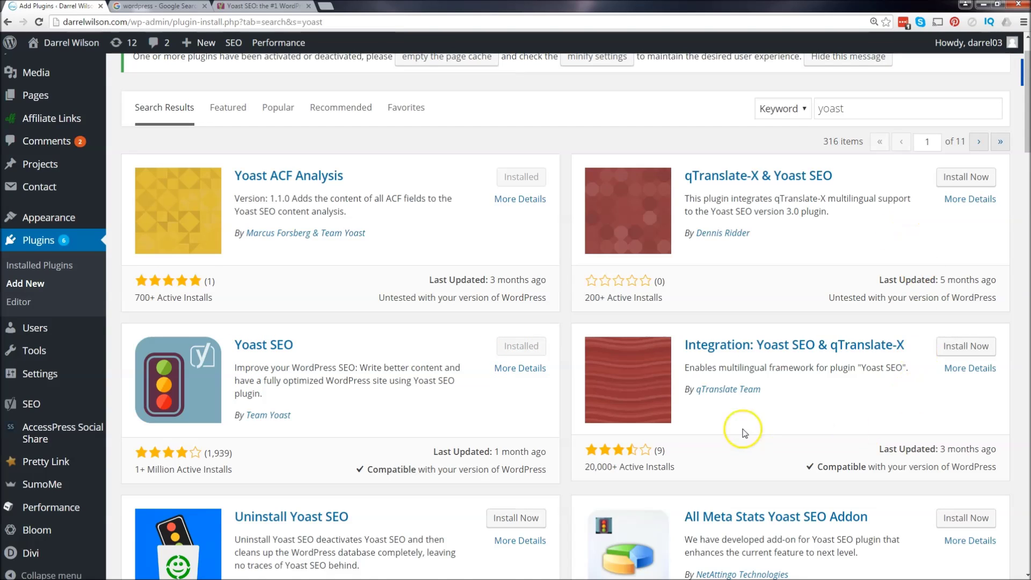
scroll(501, 317, down, 1)
click(937, 295)
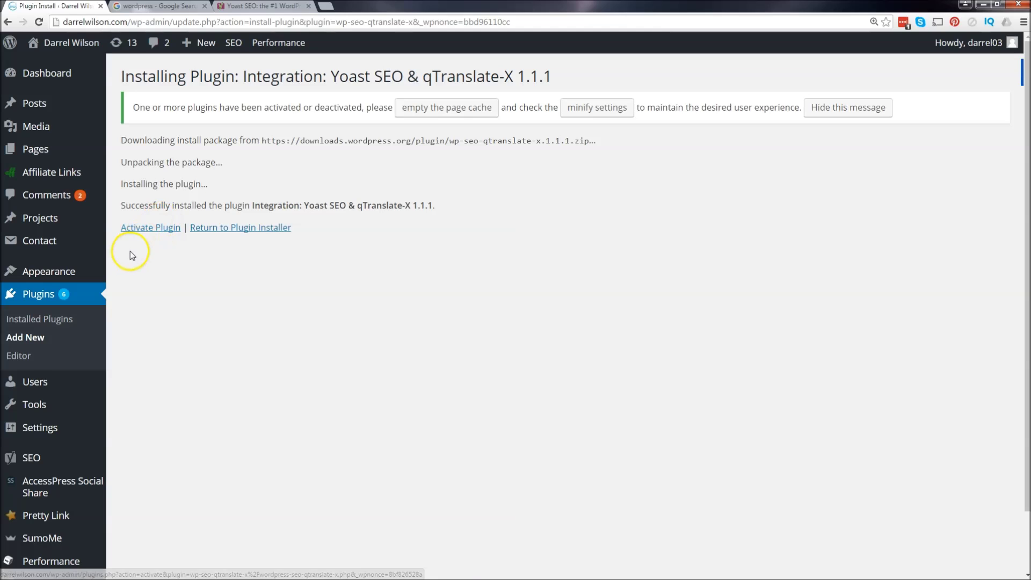
Look through the list of installed plugins down to the Yoast SEO entry.
click(56, 320)
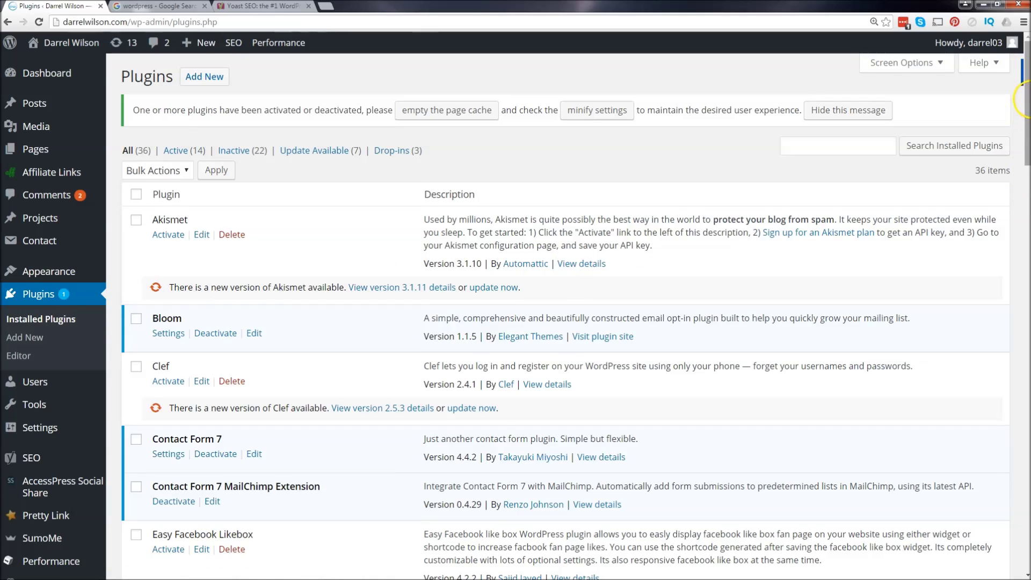
scroll(804, 223, down, 7)
scroll(794, 219, down, 12)
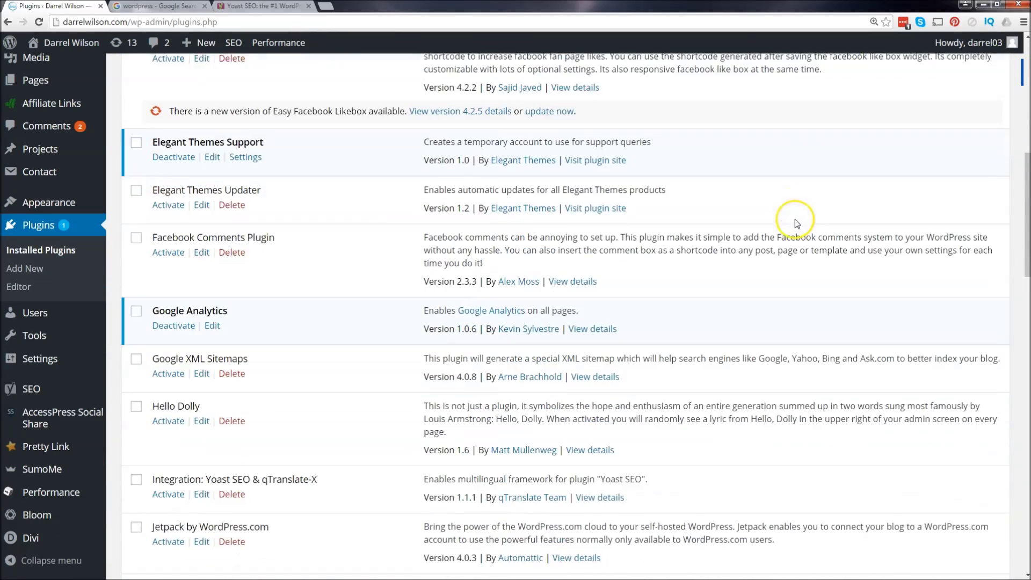
scroll(386, 234, down, 6)
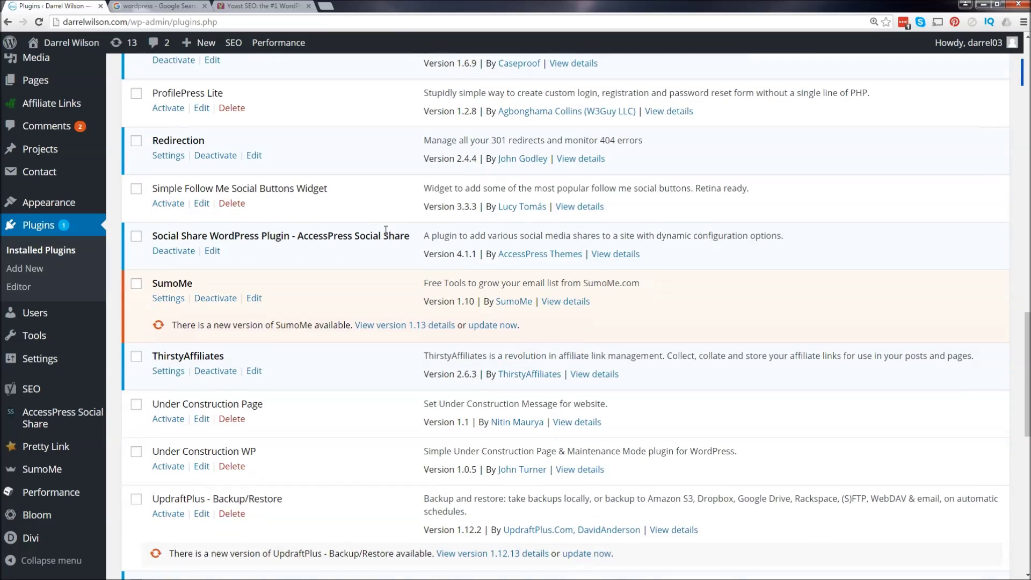
scroll(383, 234, down, 8)
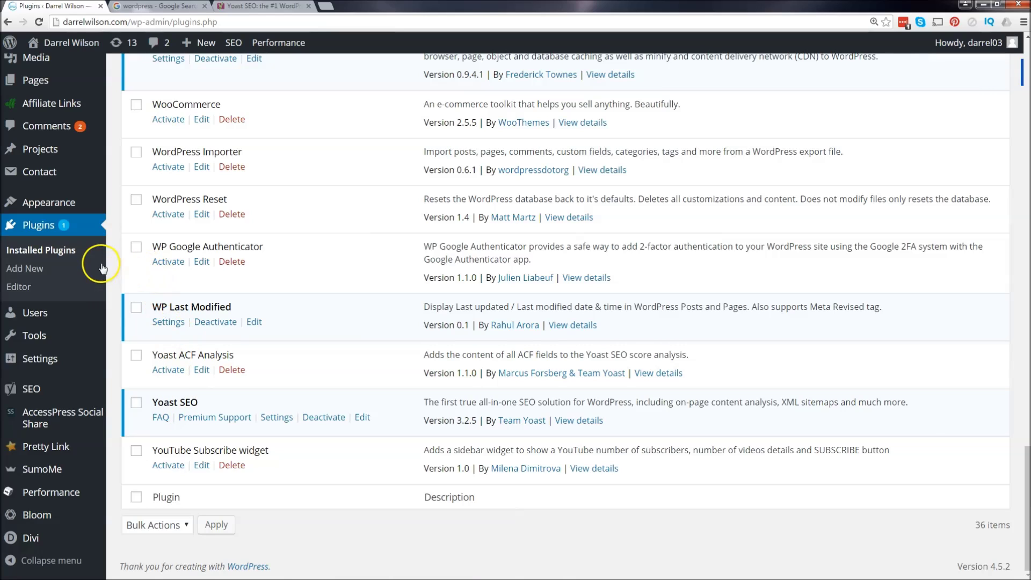
Open the Your Info section of the Yoast SEO settings, check the alternate and person names, and save.
mouse_move(31, 389)
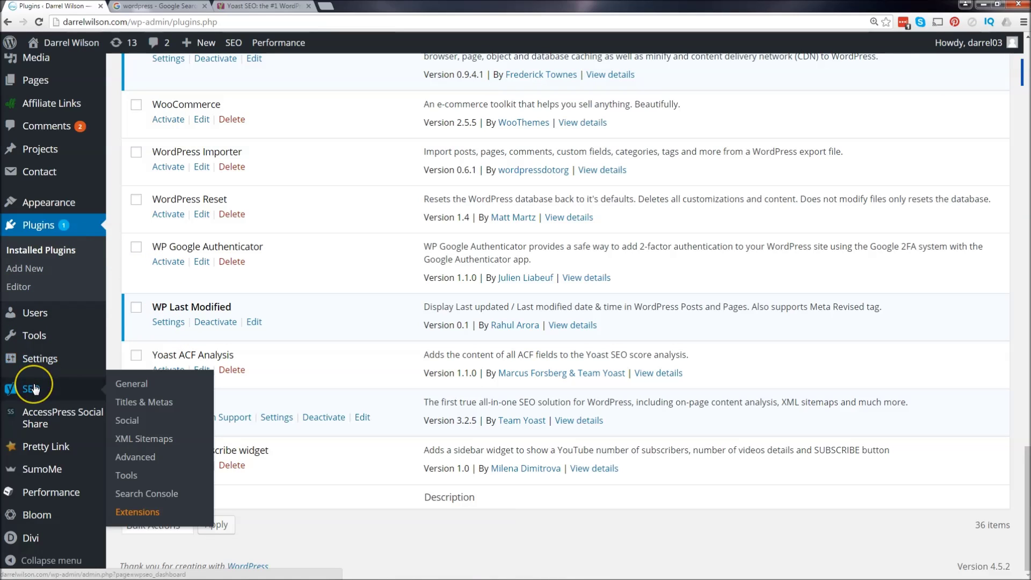
click(33, 390)
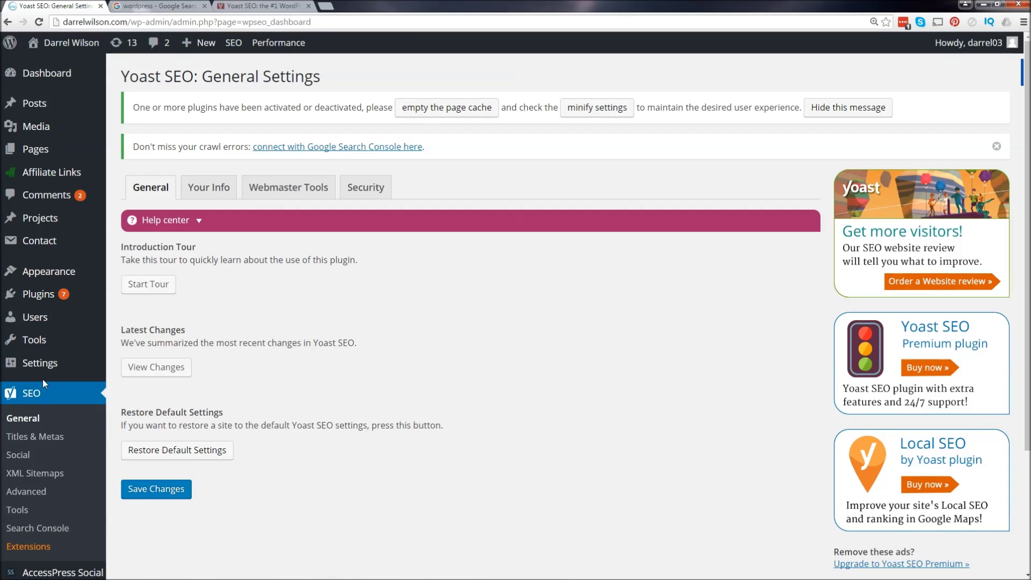
click(189, 188)
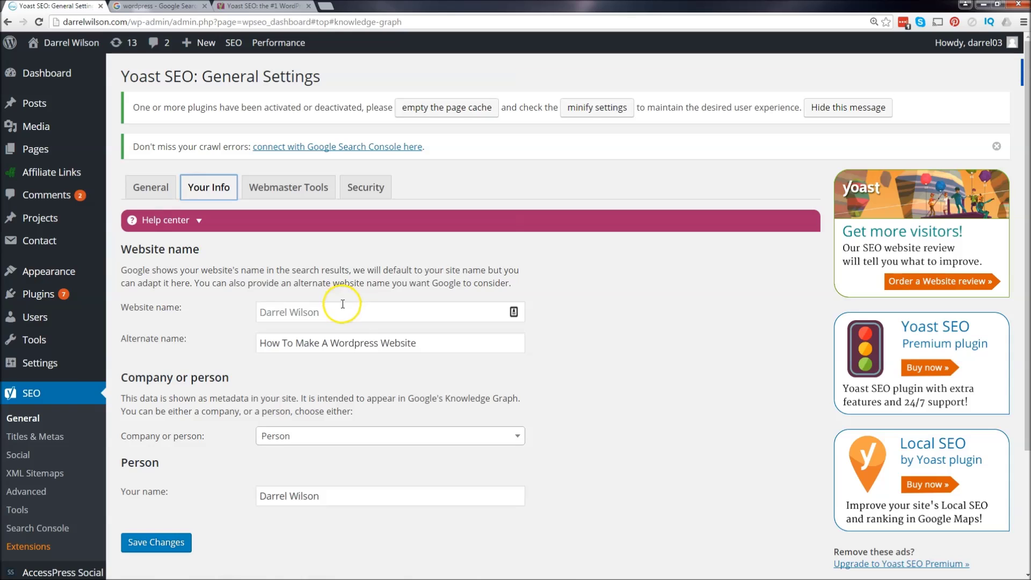
drag(424, 344, 241, 348)
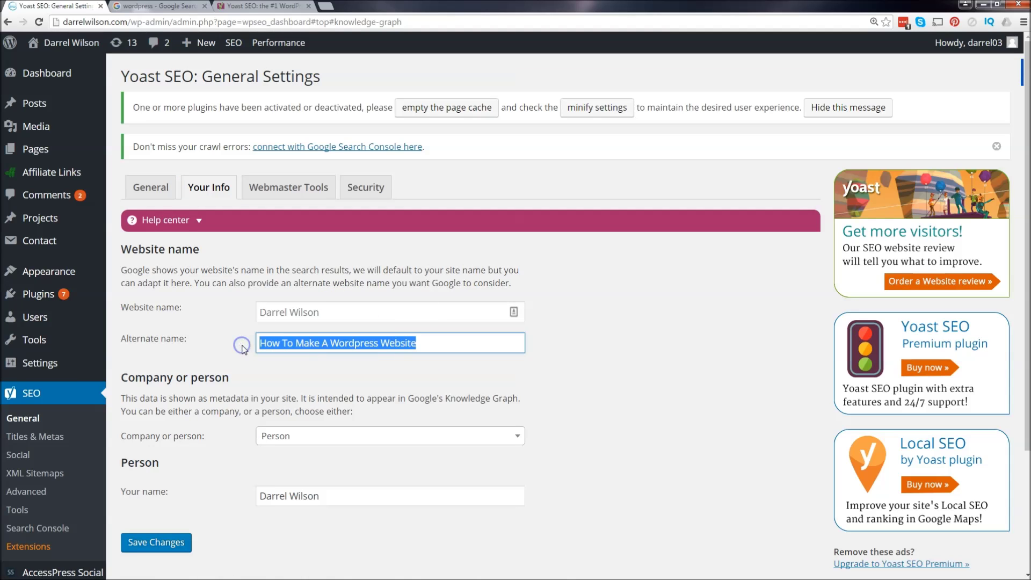
scroll(242, 352, down, 2)
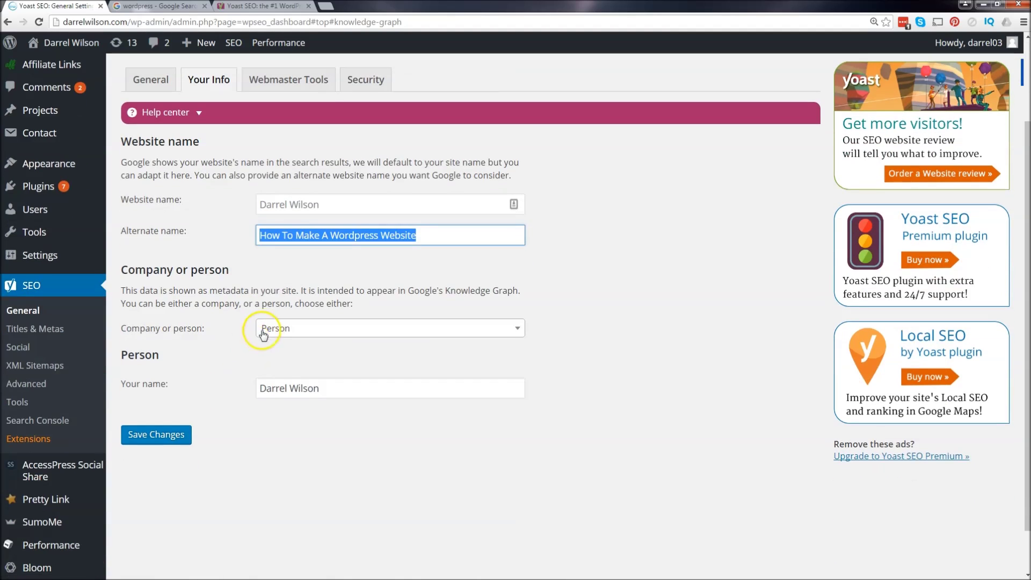
drag(326, 389, 246, 393)
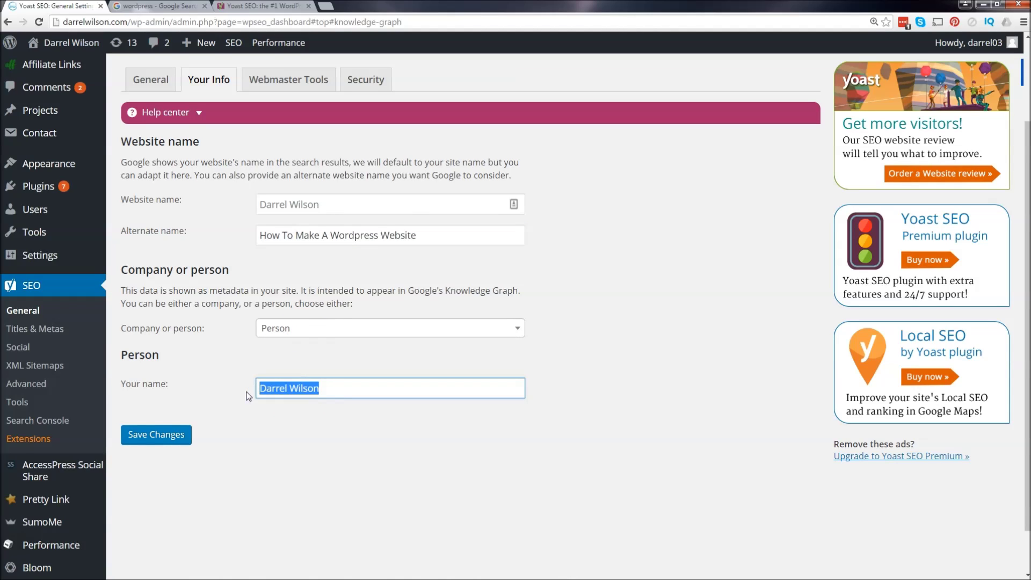
click(184, 436)
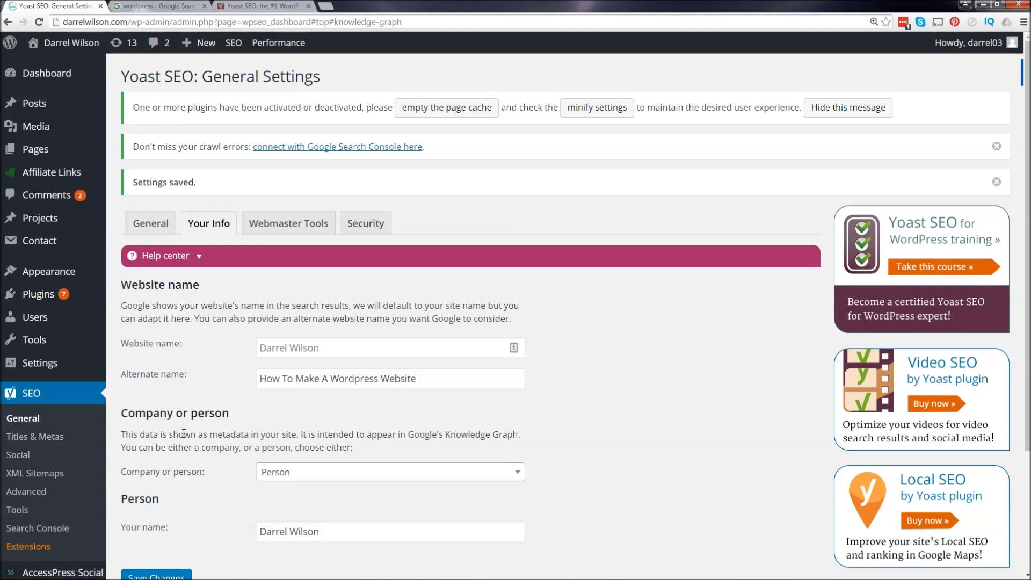
Open the Google Search Console verification page from the plugin's Webmaster Tools settings.
click(296, 227)
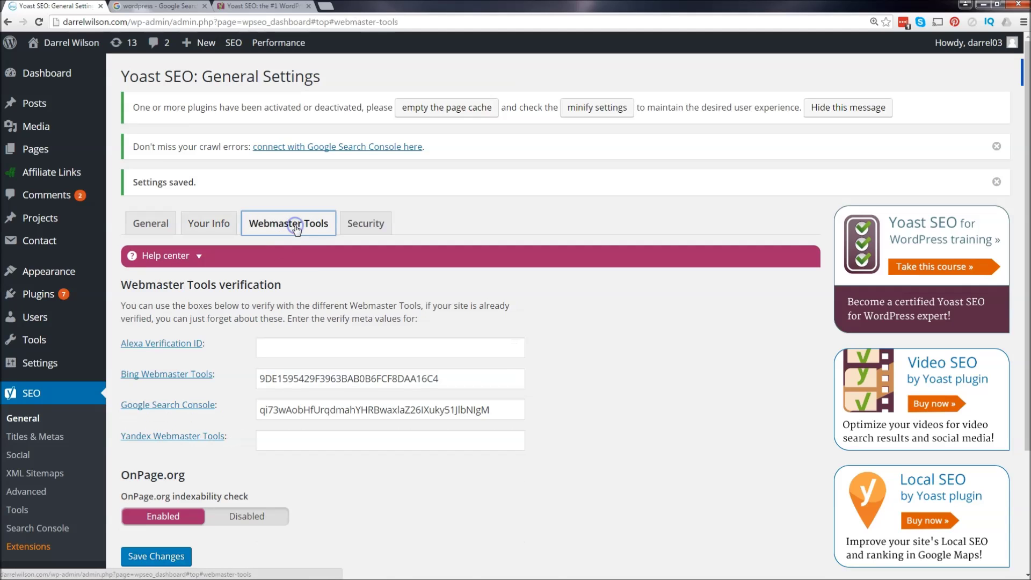
scroll(294, 294, down, 1)
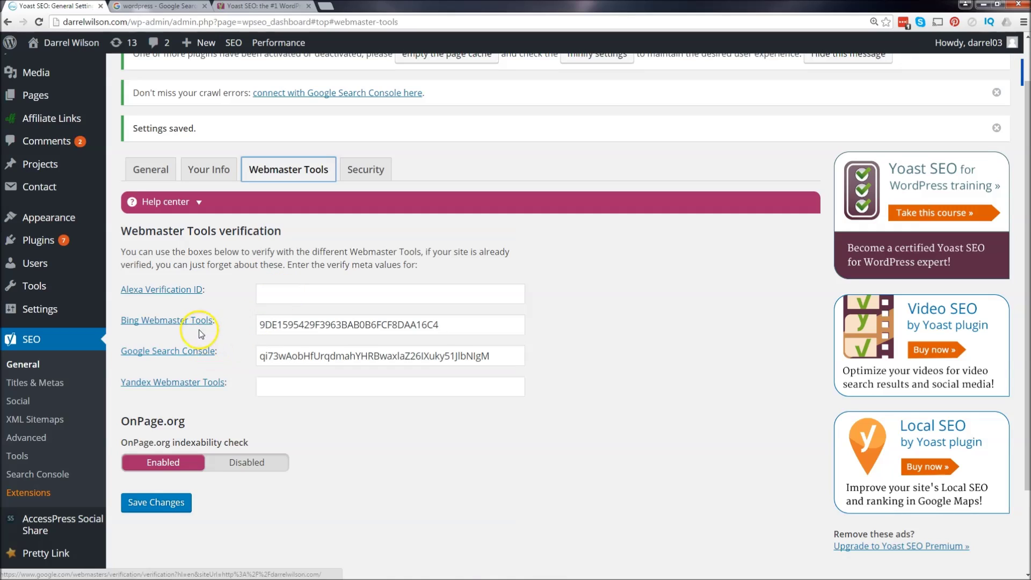
click(177, 351)
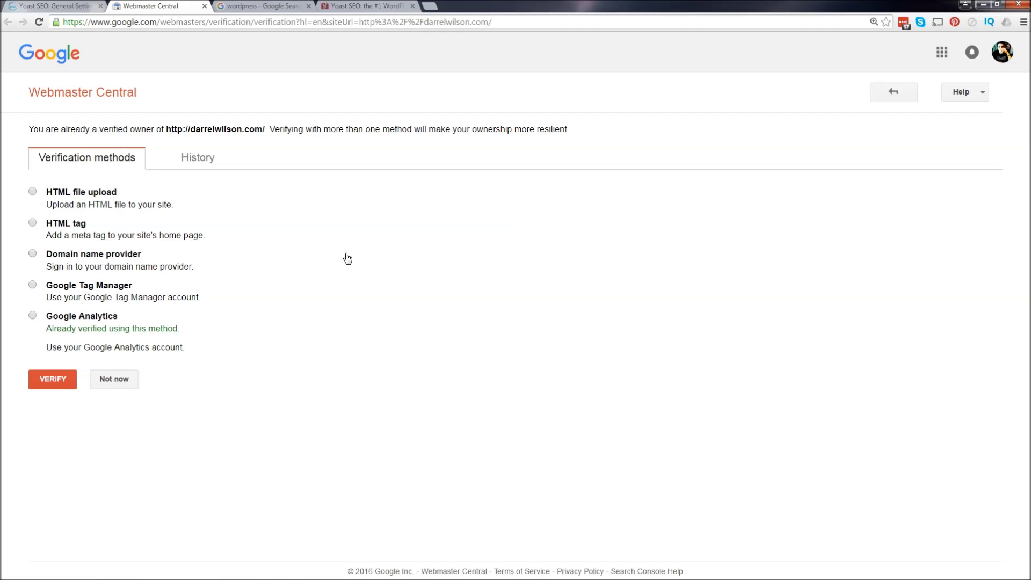
Choose the HTML tag verification method and copy its google-site-verification meta tag.
click(33, 225)
click(534, 292)
right_click(535, 293)
click(536, 294)
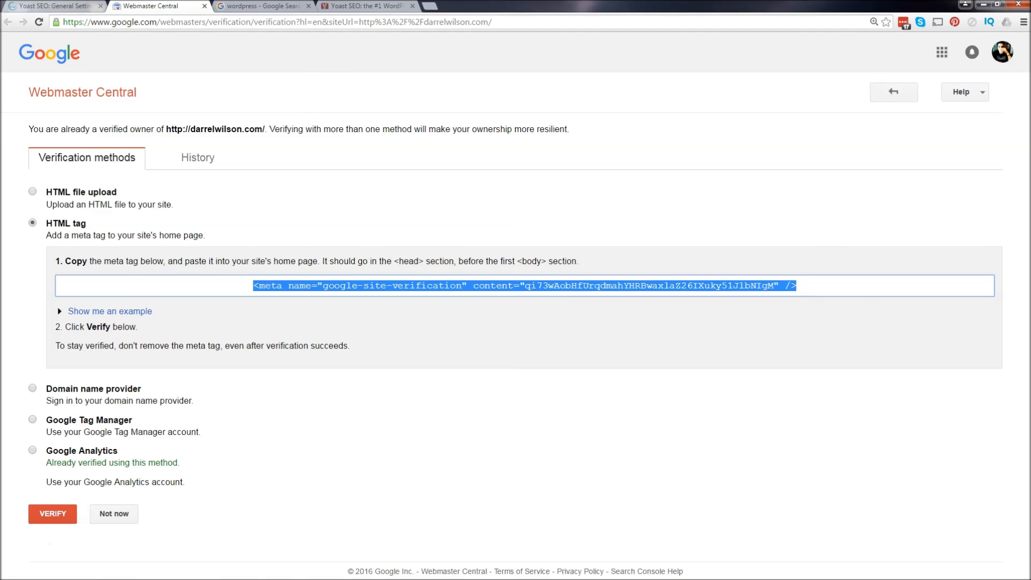
Return to the Yoast SEO settings, replace the Google Search Console verification code with the copied meta tag, and save.
click(55, 7)
drag(511, 360, 210, 354)
key(ctrl+v)
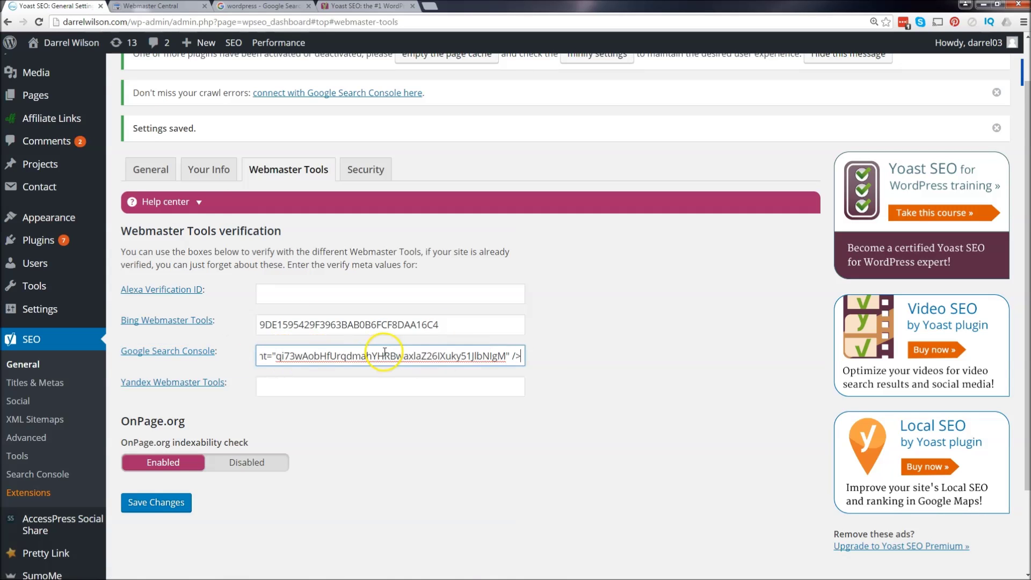
click(170, 498)
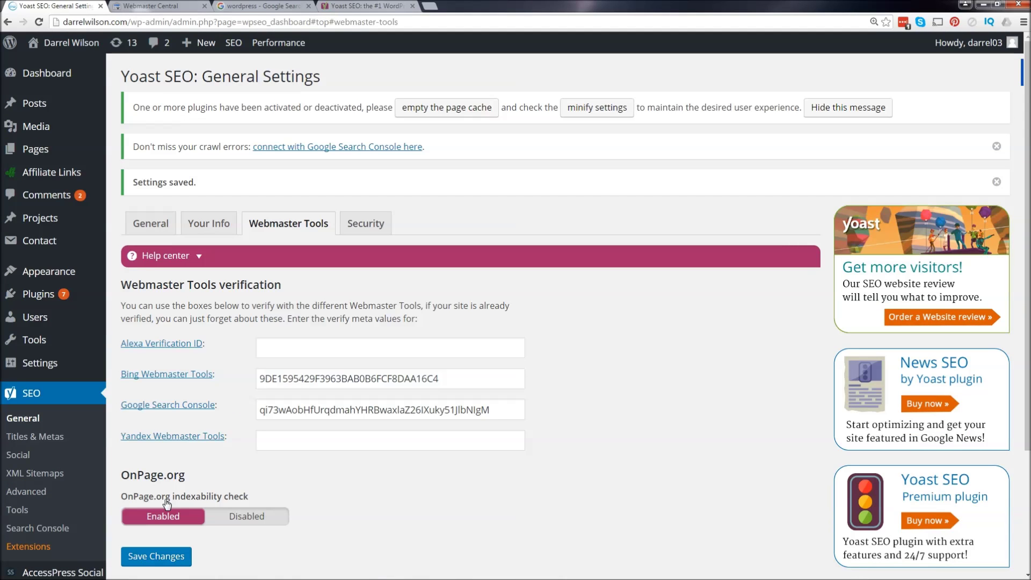
Set the advanced part of the Yoast SEO meta box to Disabled in the security settings and save.
click(179, 354)
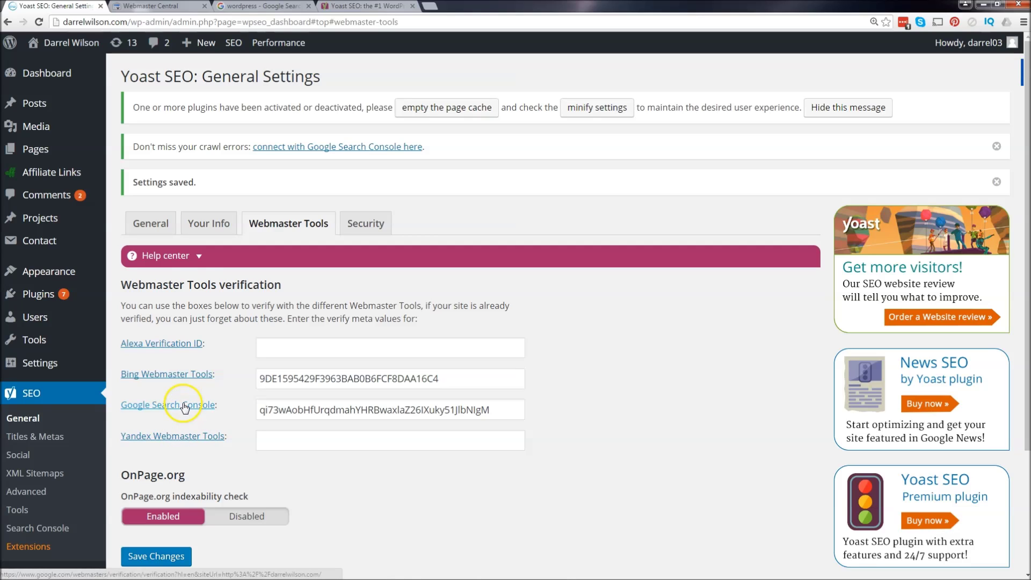
scroll(236, 269, down, 2)
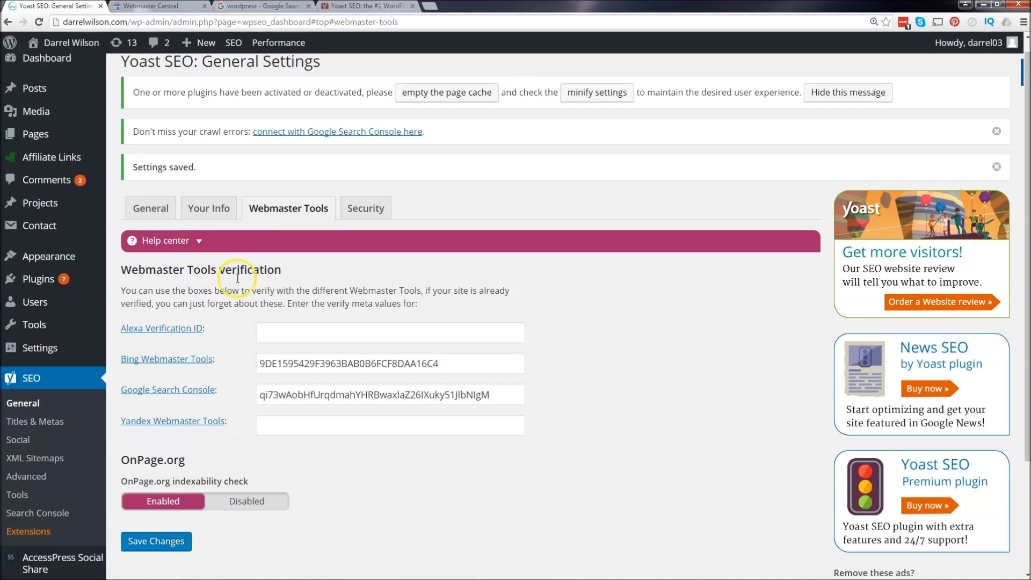
click(355, 116)
click(264, 197)
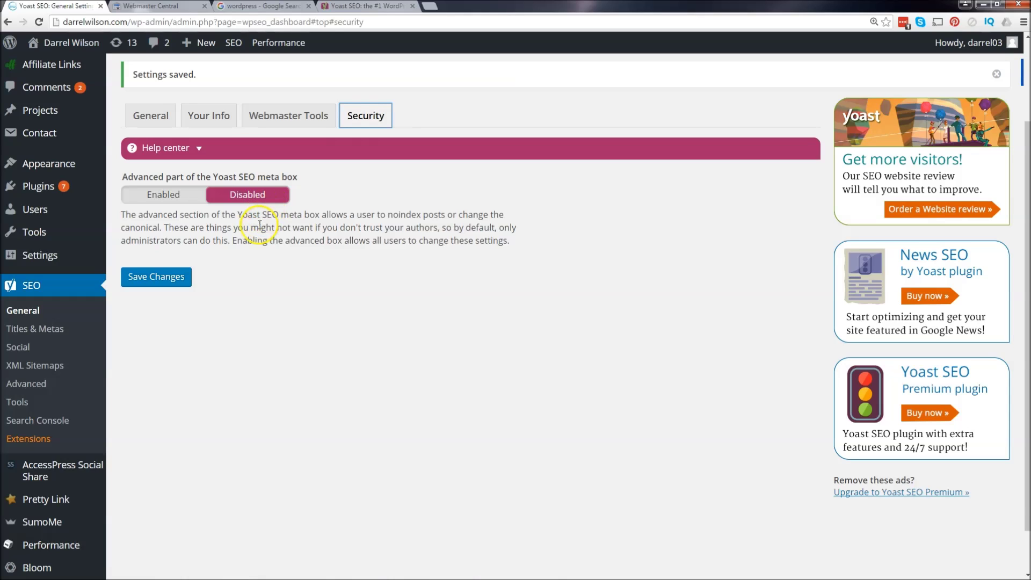
click(180, 279)
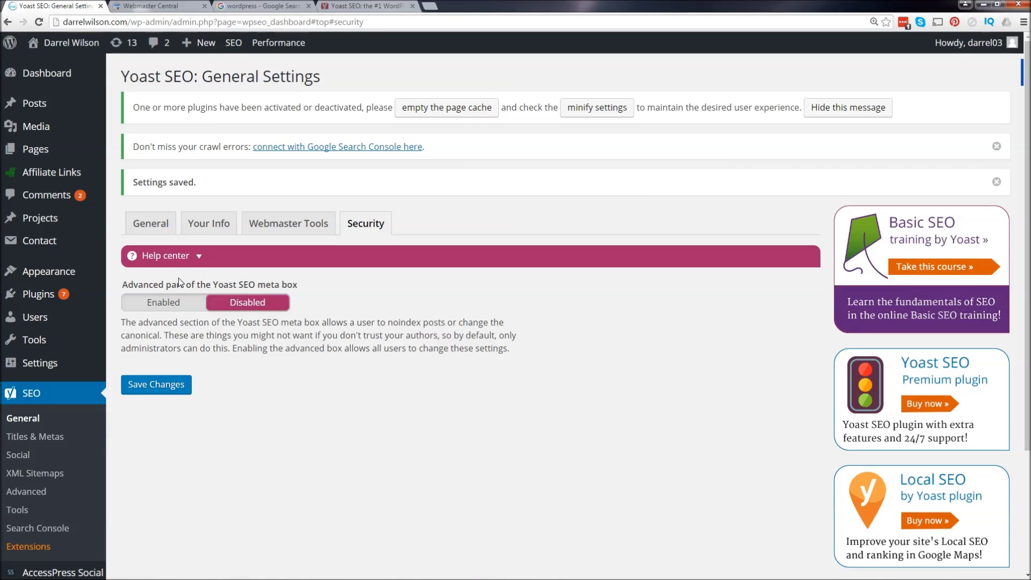
Recheck the general settings sections and open the Titles & Metas settings to examine the title separator options.
click(276, 223)
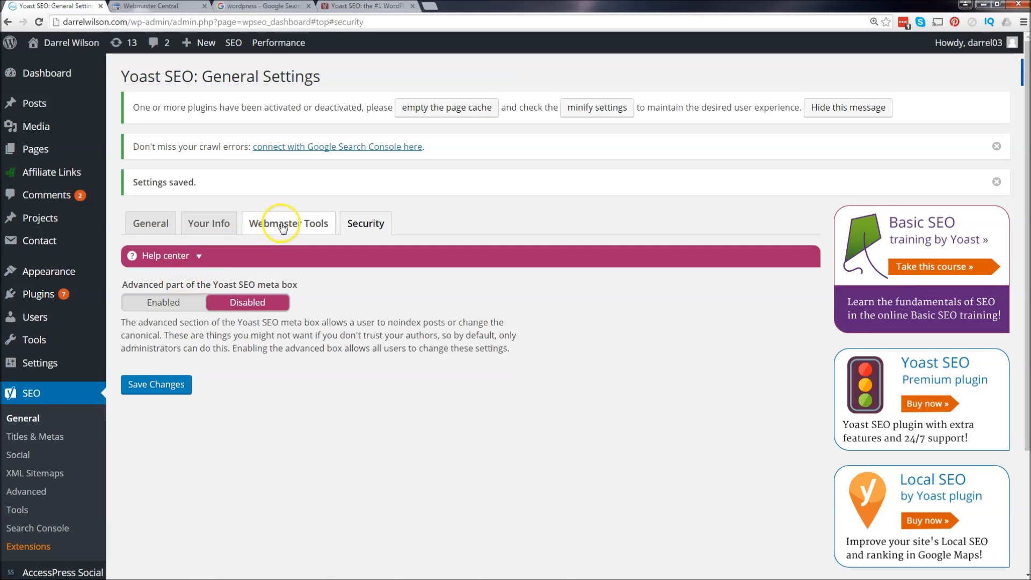
click(212, 228)
click(149, 224)
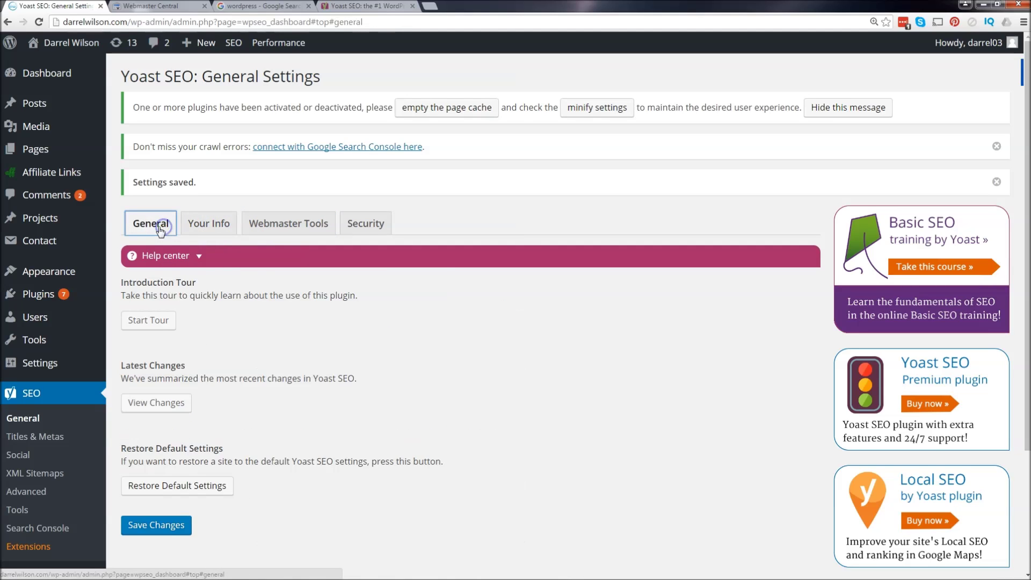
scroll(134, 247, down, 2)
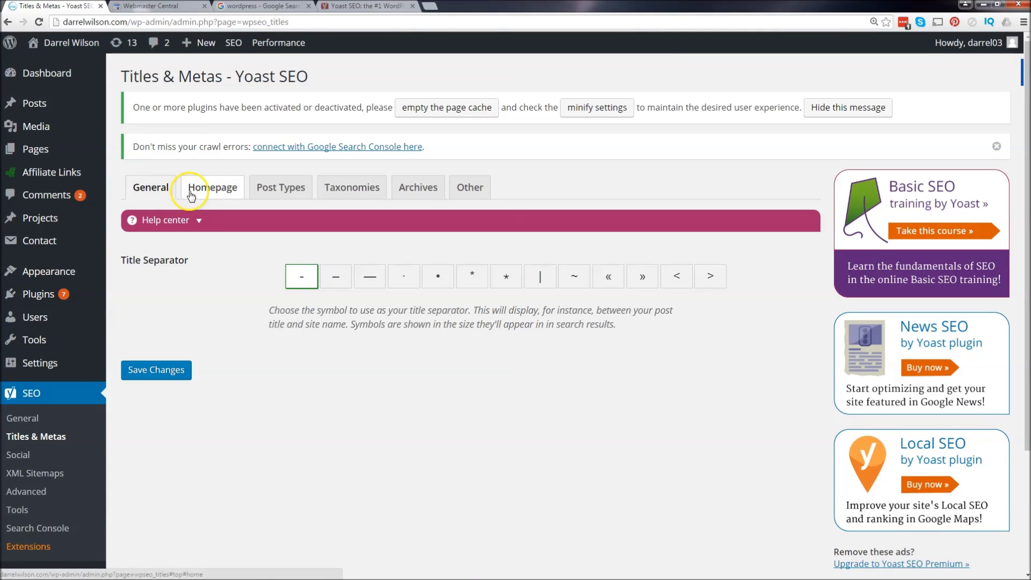
triple_click(170, 260)
click(208, 281)
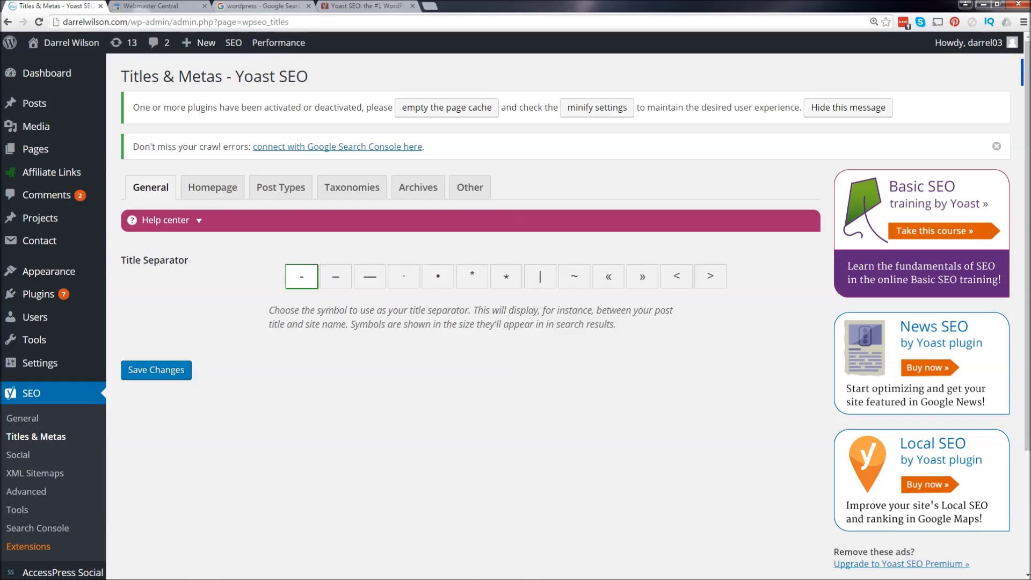
Examine how separators appear in the page titles of the Google search results for wordpress.
click(258, 6)
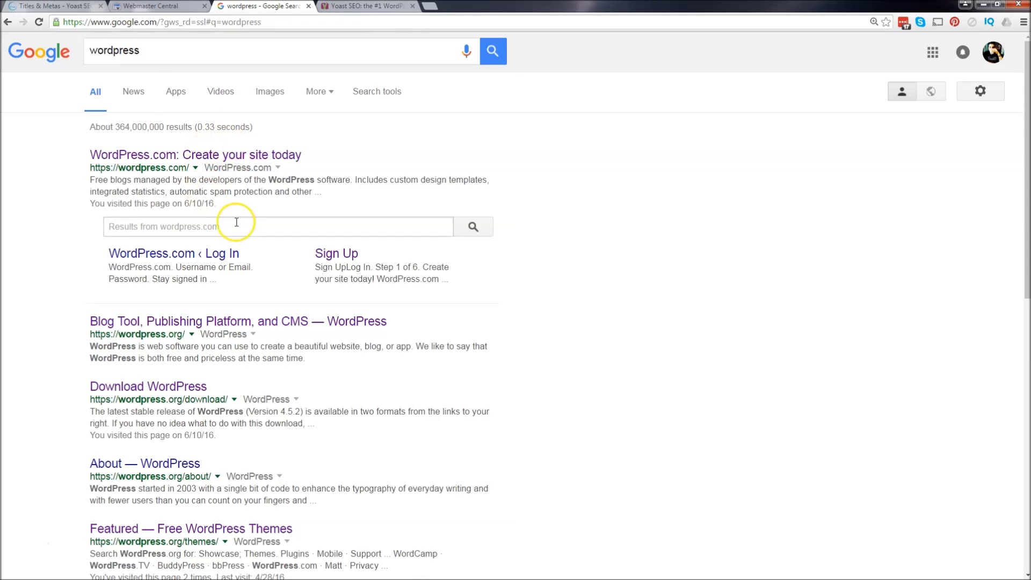
scroll(229, 193, down, 1)
scroll(209, 268, down, 2)
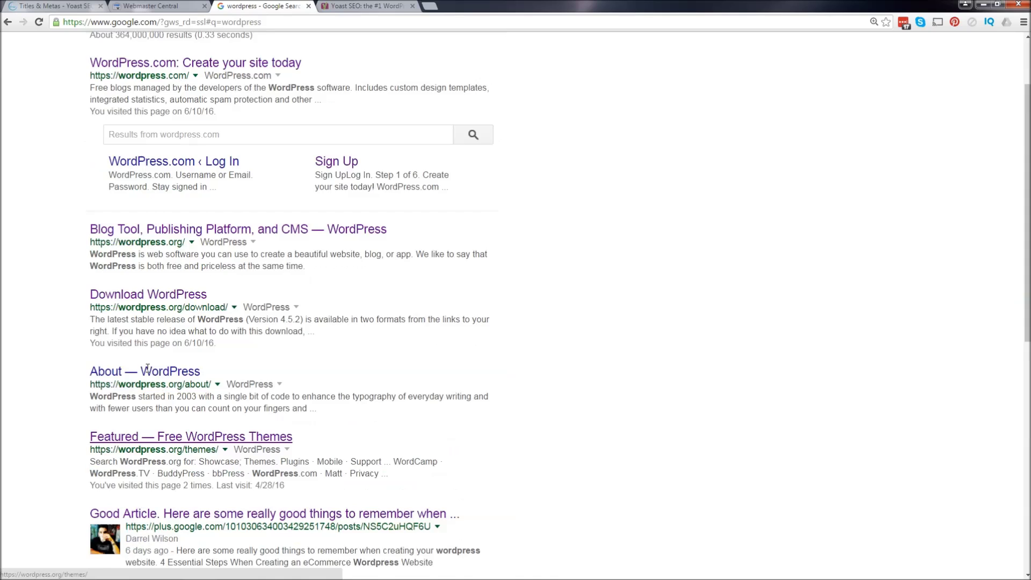
scroll(147, 374, up, 3)
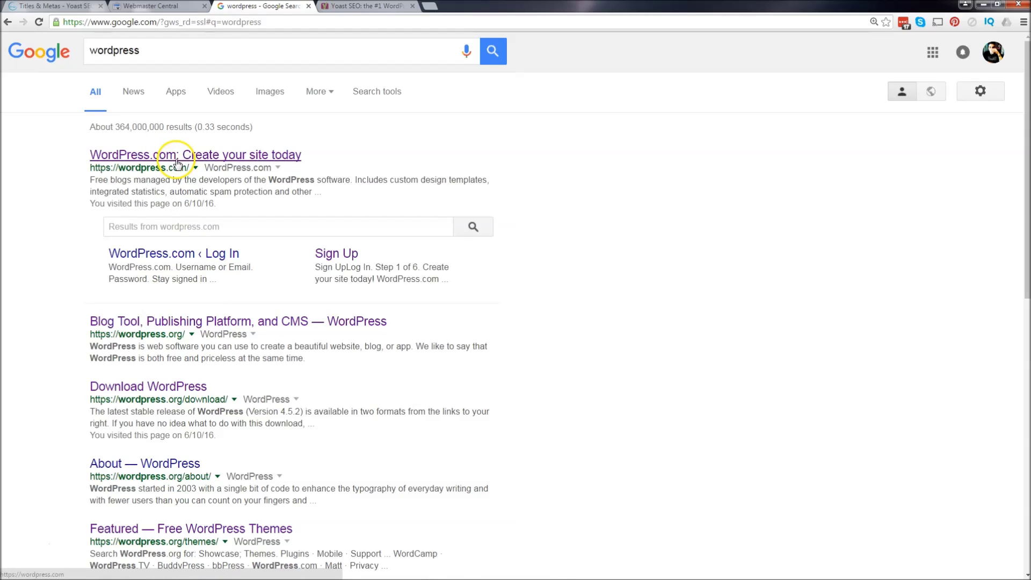
Close the Webmaster Central page and select the vertical bar | as the title separator in the Titles & Metas settings.
click(153, 6)
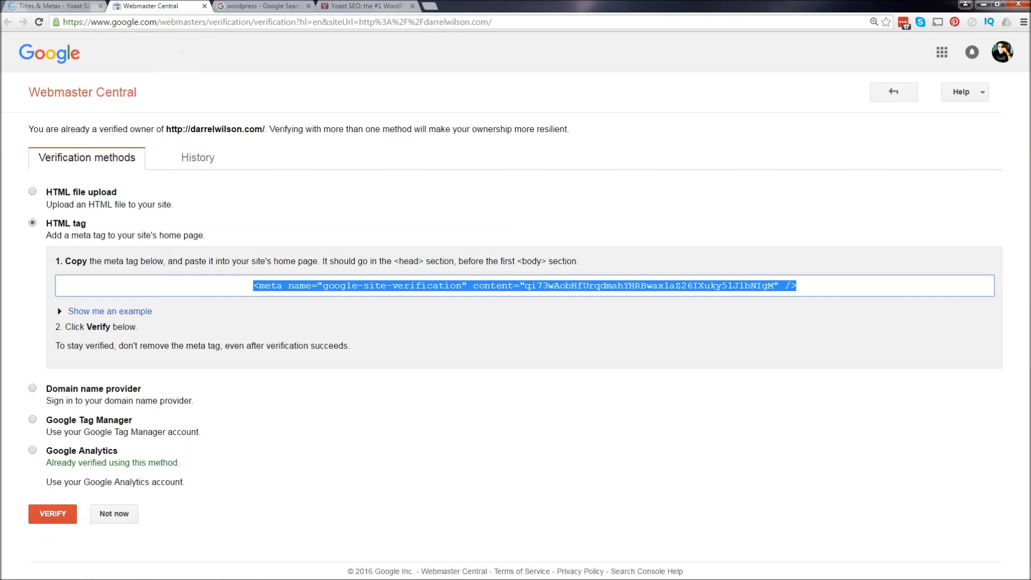
click(203, 6)
click(54, 6)
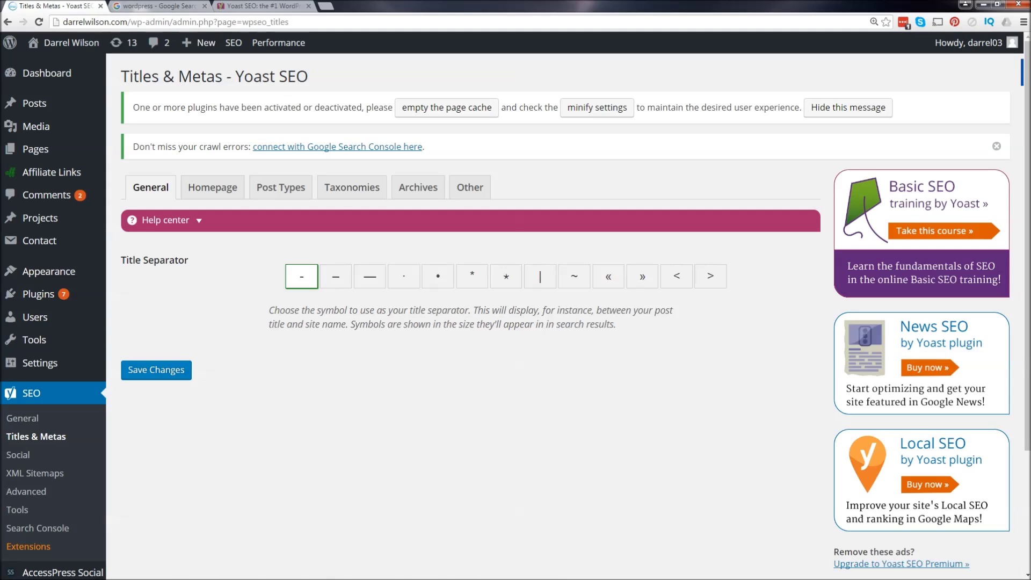
click(539, 277)
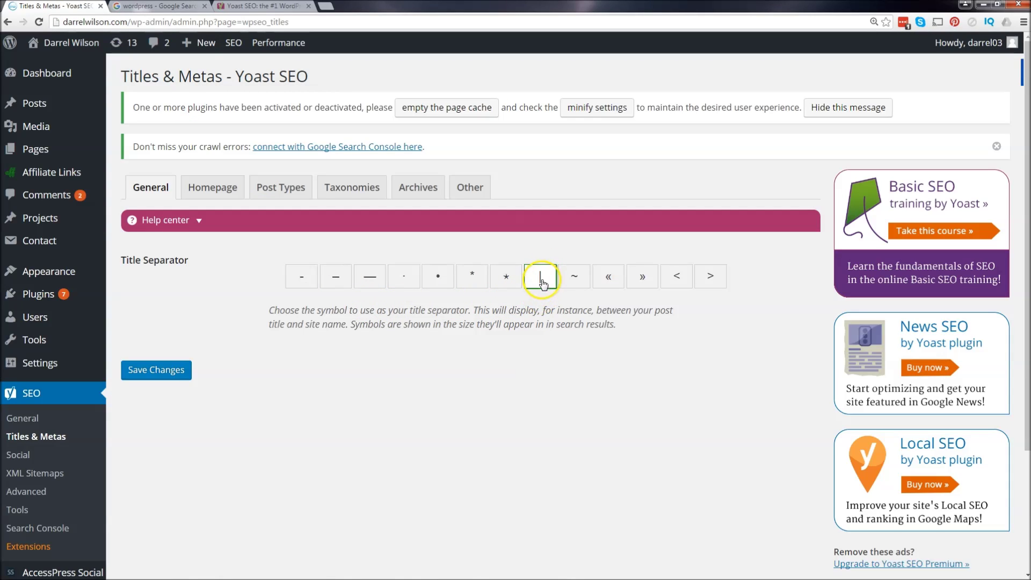
Open the front page for editing from the Homepage title settings and bring up its Yoast SEO snippet preview.
click(209, 193)
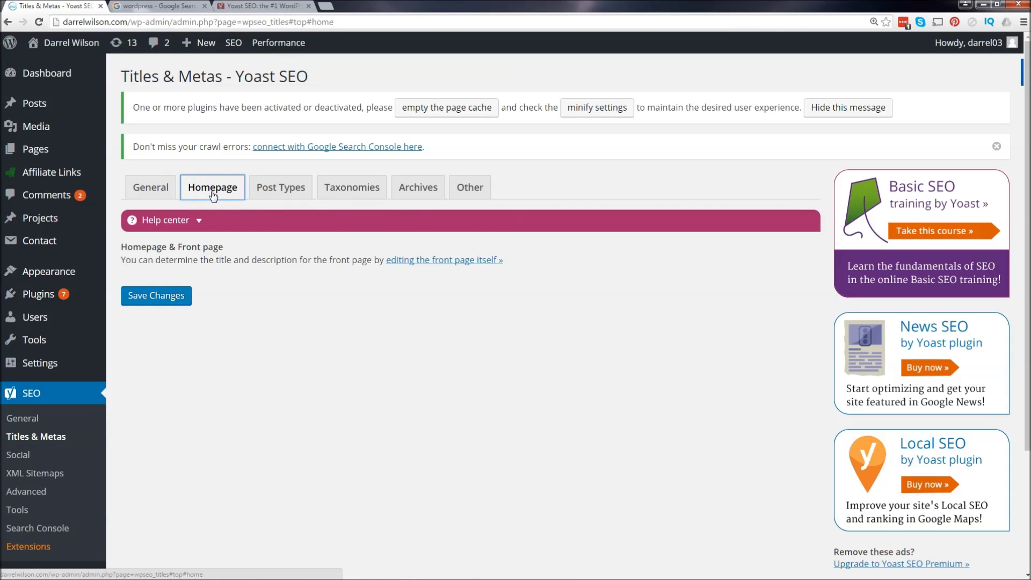
click(423, 265)
click(423, 268)
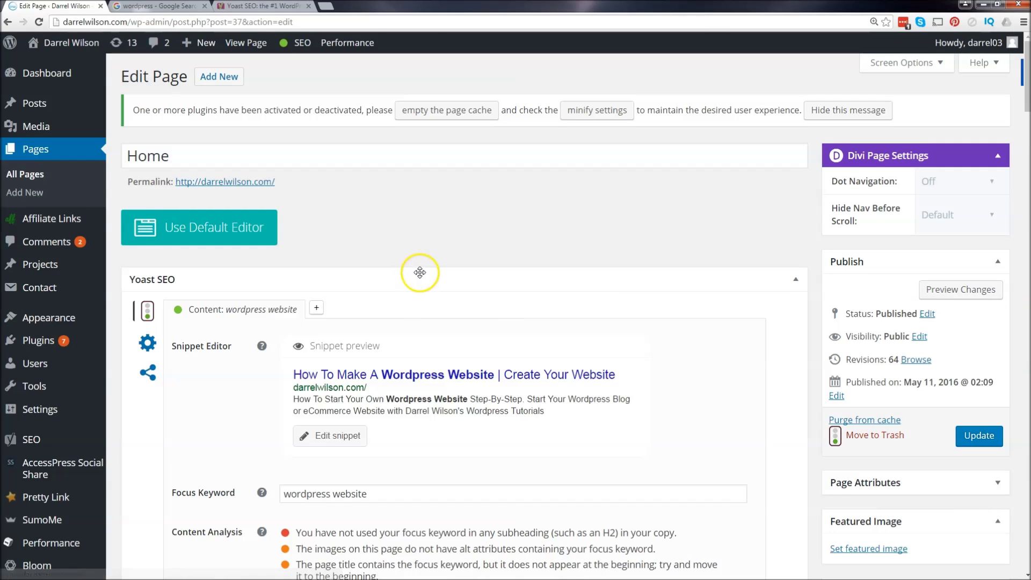
scroll(425, 270, down, 2)
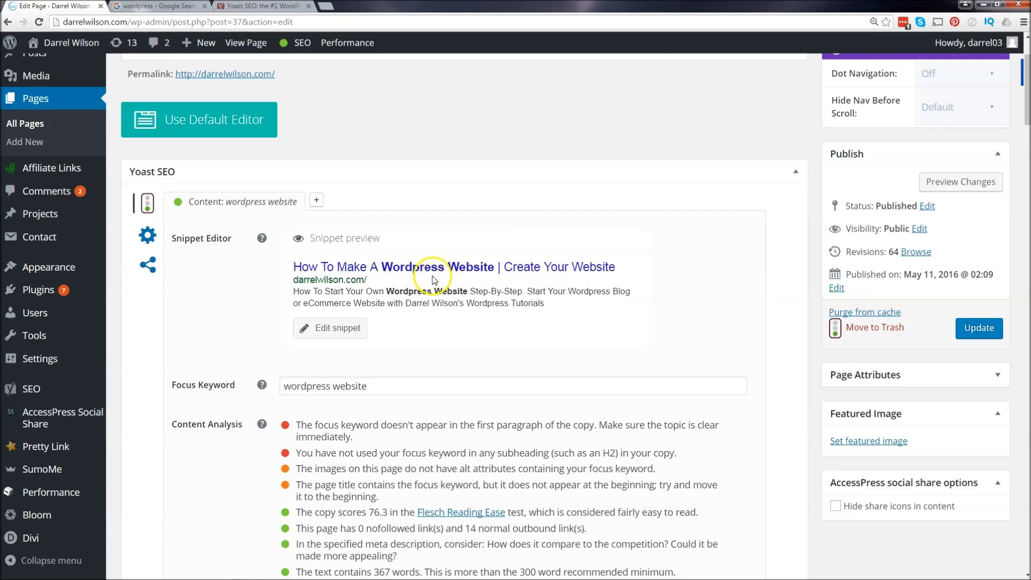
scroll(432, 265, down, 1)
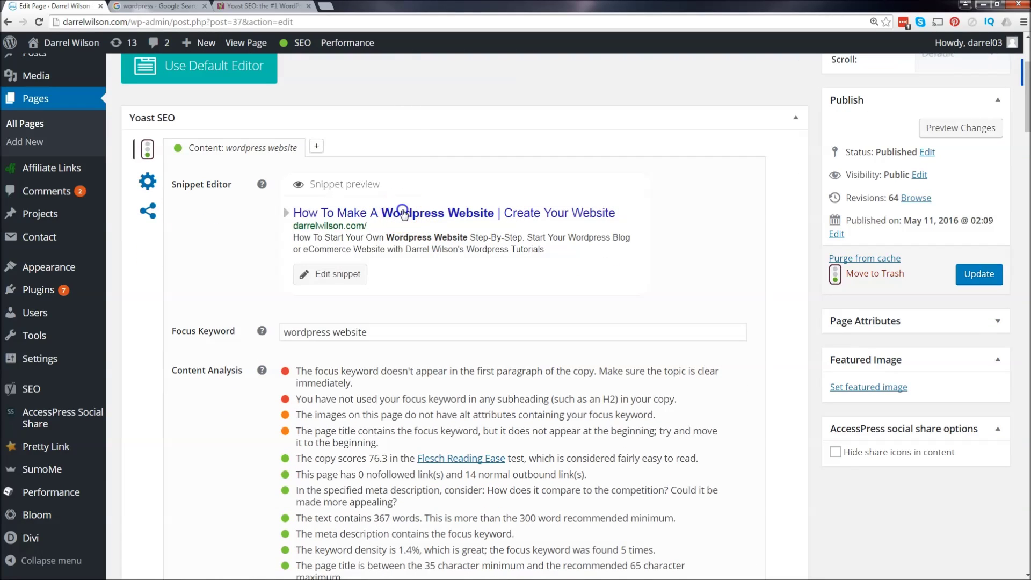
Open the Home page's snippet editor and examine its SEO title and meta description.
click(406, 215)
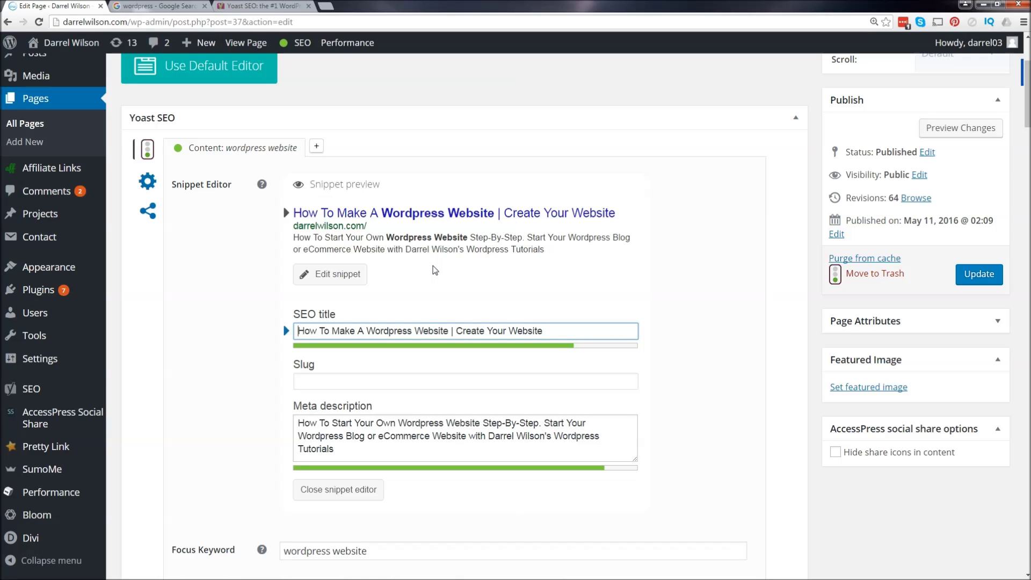
drag(544, 331, 478, 332)
click(470, 332)
scroll(456, 329, down, 1)
drag(336, 396, 295, 373)
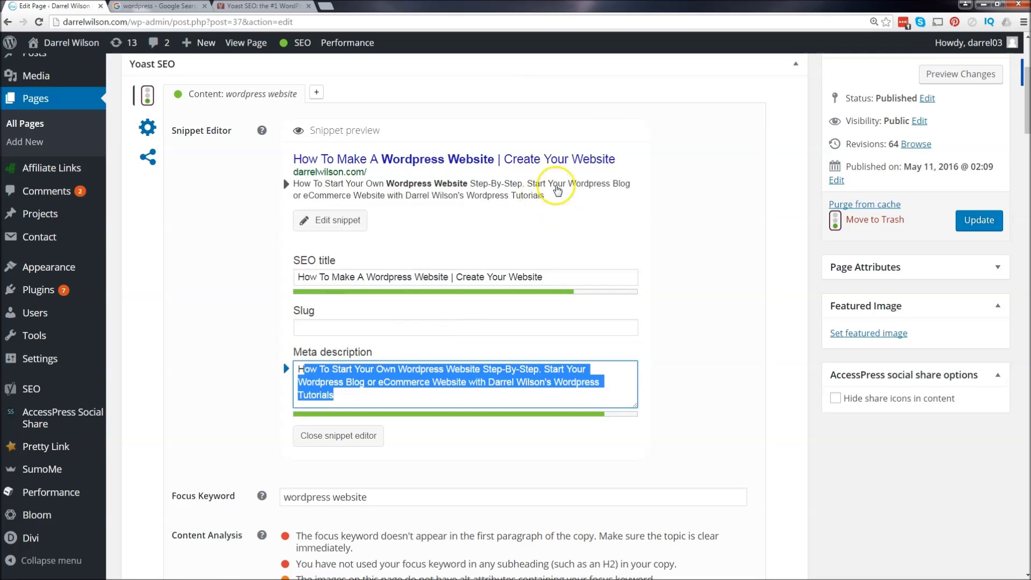
click(368, 401)
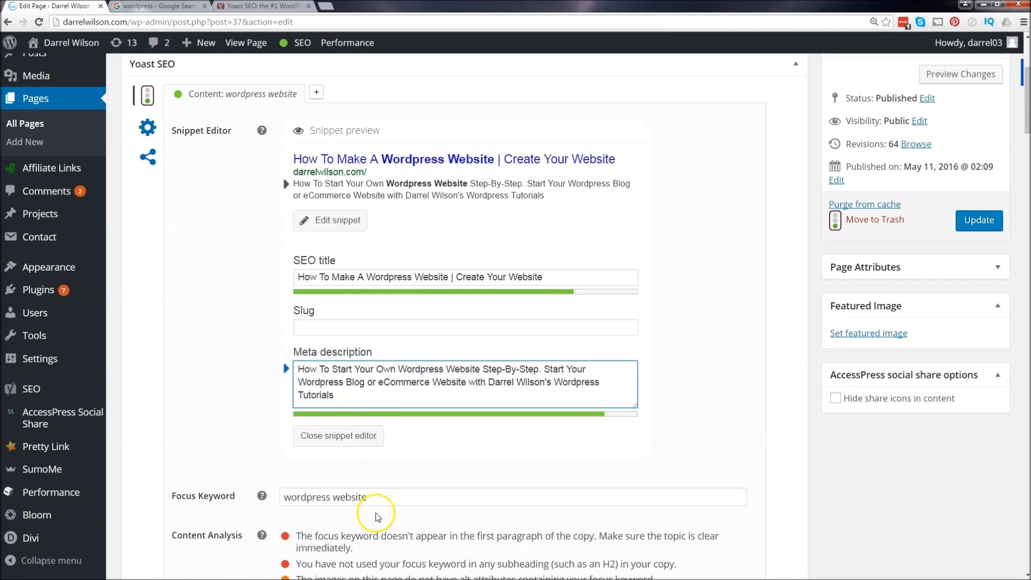
Set the Home page's focus keyword to tamales, update the page and review the content analysis.
drag(376, 497, 276, 497)
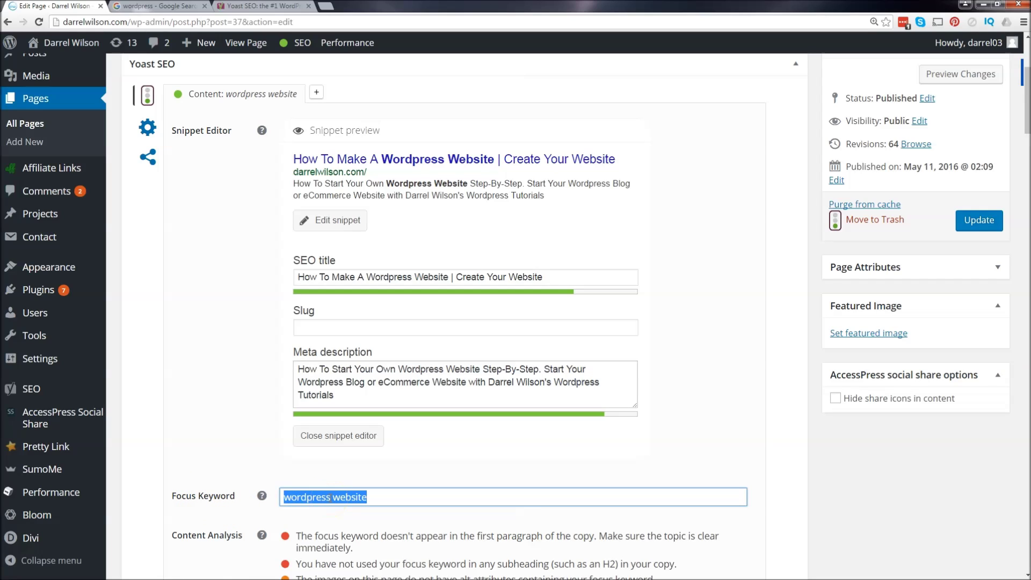
text(tam)
key(Return)
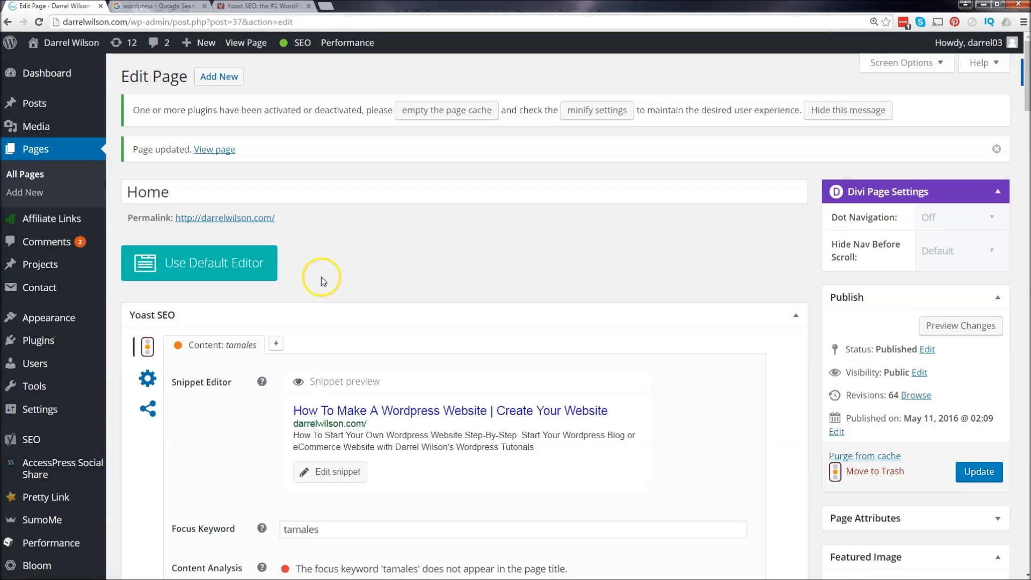
scroll(321, 276, down, 2)
scroll(321, 277, down, 1)
scroll(352, 357, down, 1)
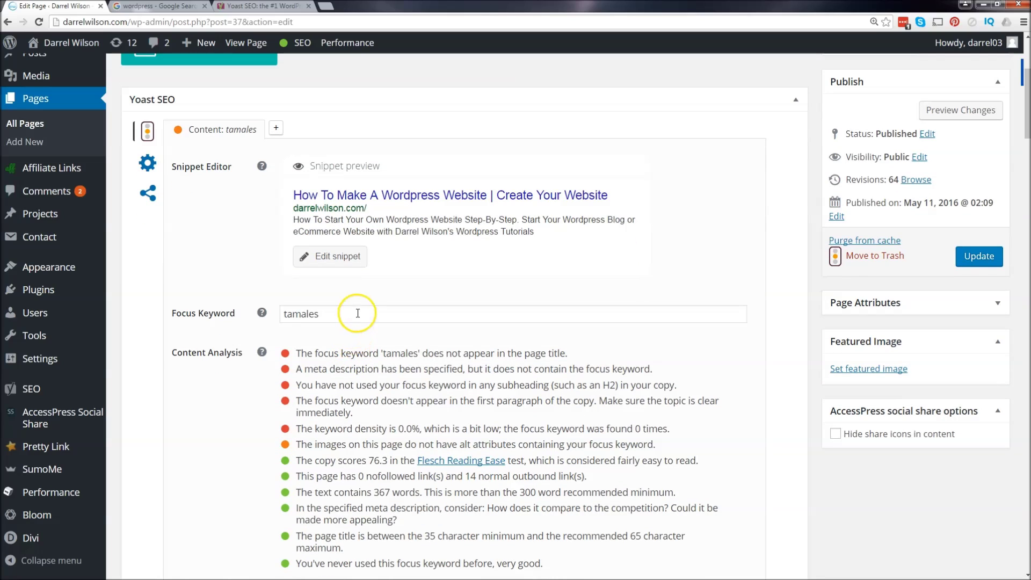
Set the focus keyword to wordpress website, review the snippet's SEO title, and update the Home page.
double_click(354, 311)
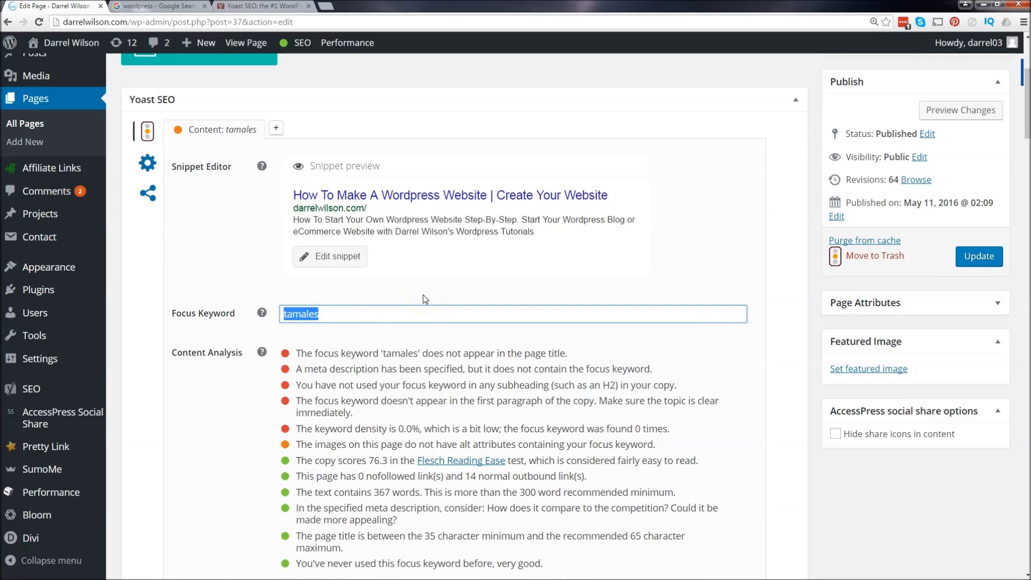
text(wordpress website)
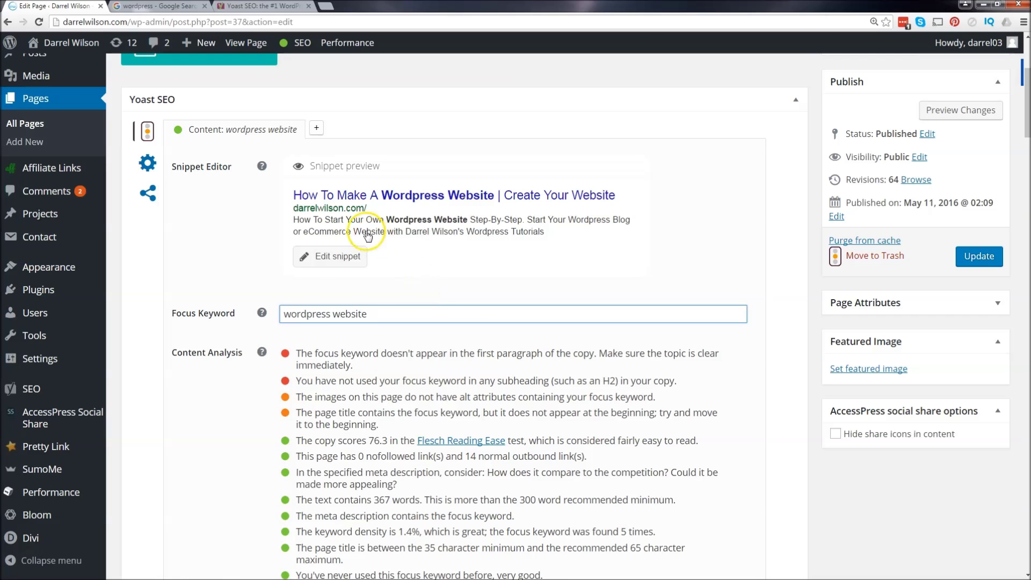
click(416, 221)
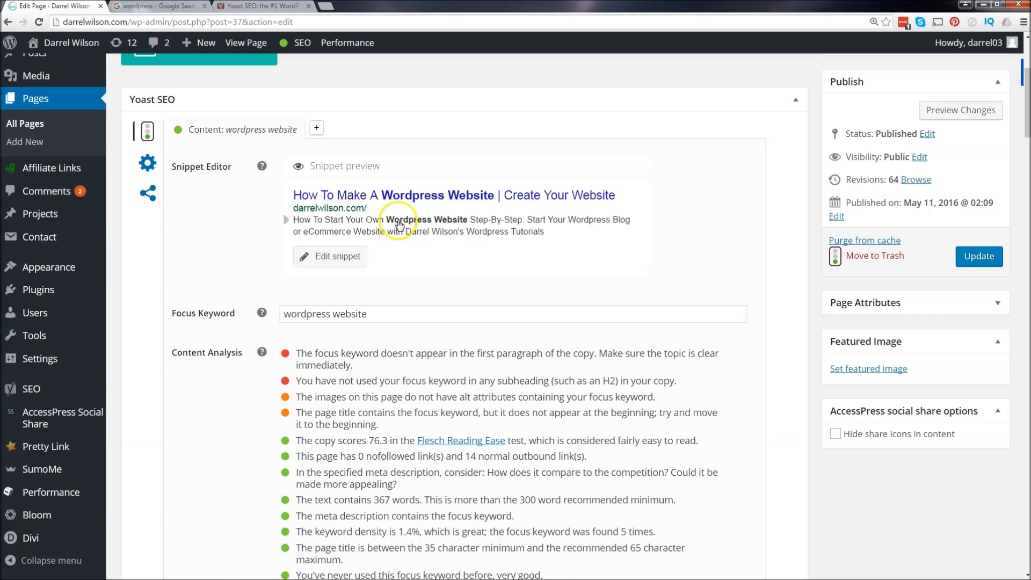
click(410, 195)
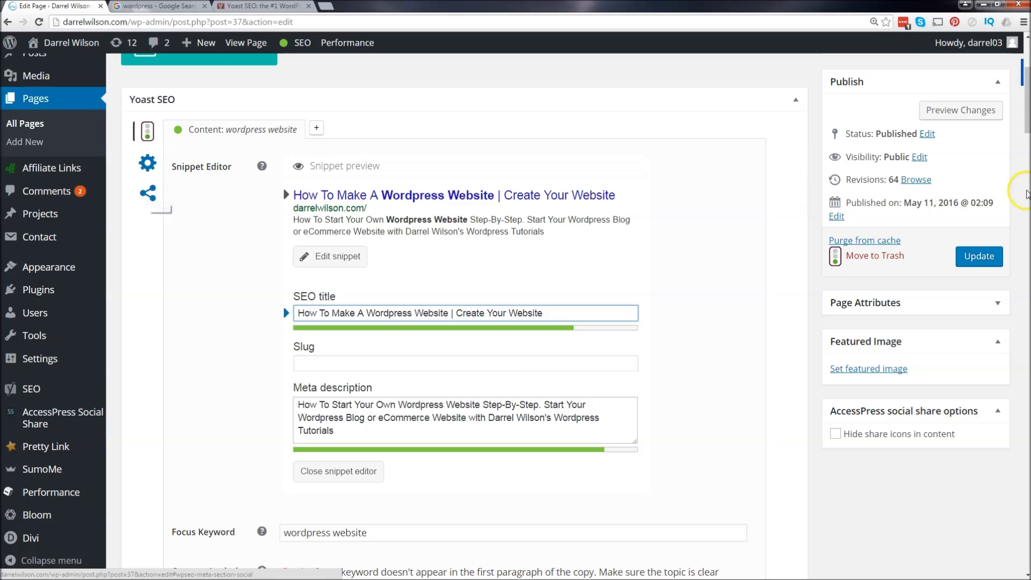
click(979, 256)
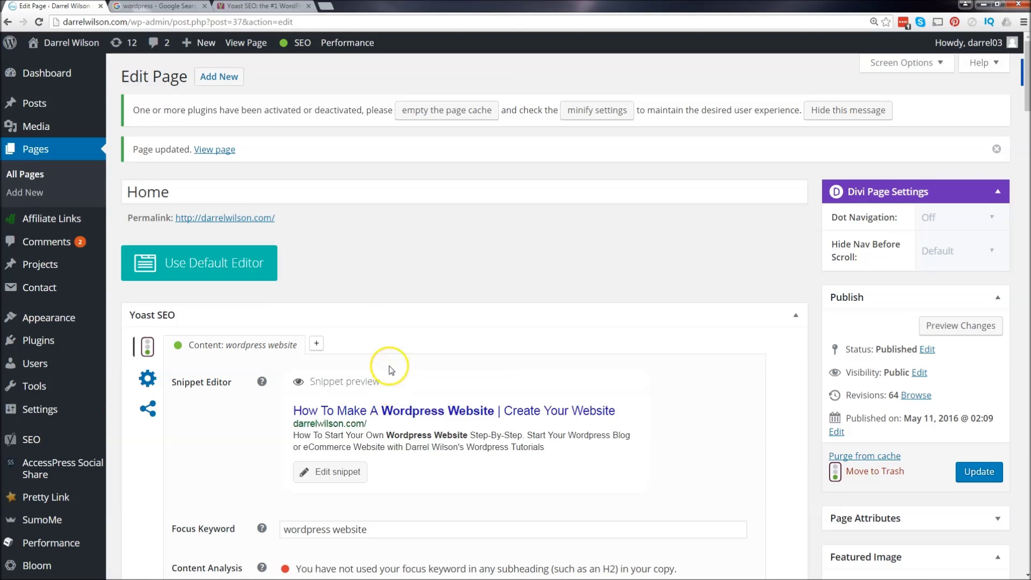
Return to the Yoast SEO Titles & Metas settings and open the Post Types templates.
mouse_move(25, 439)
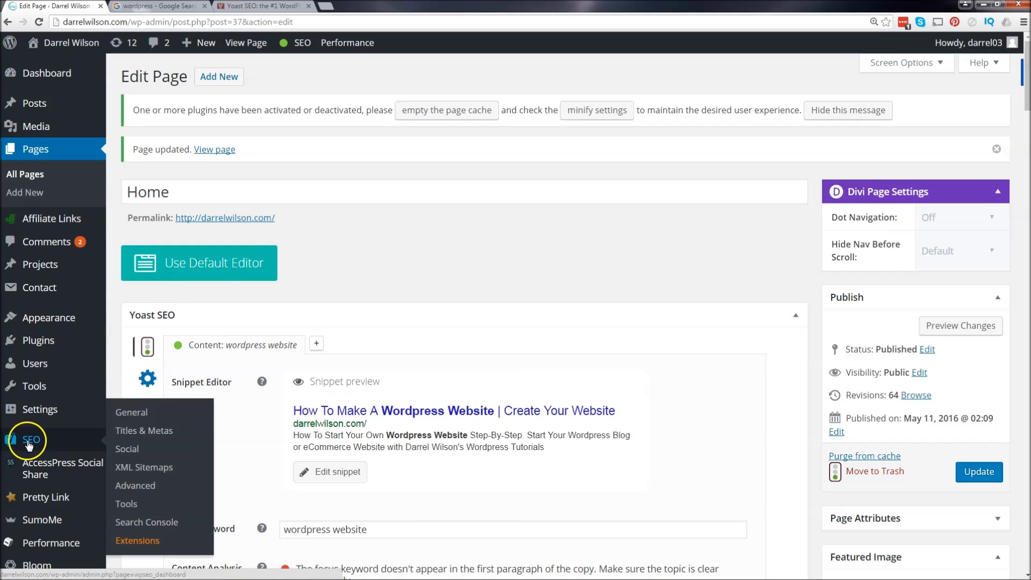
click(28, 441)
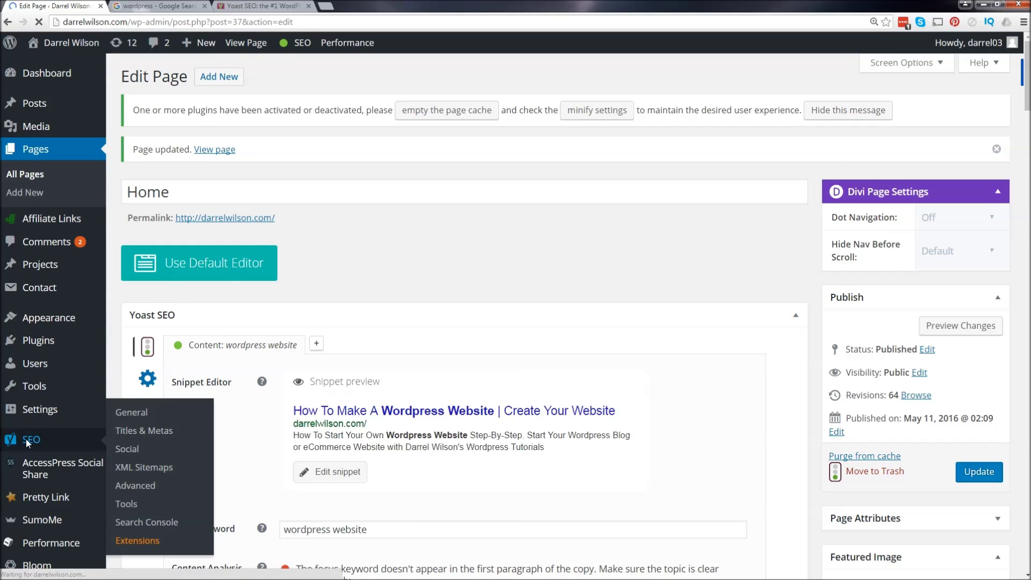
scroll(27, 371, down, 2)
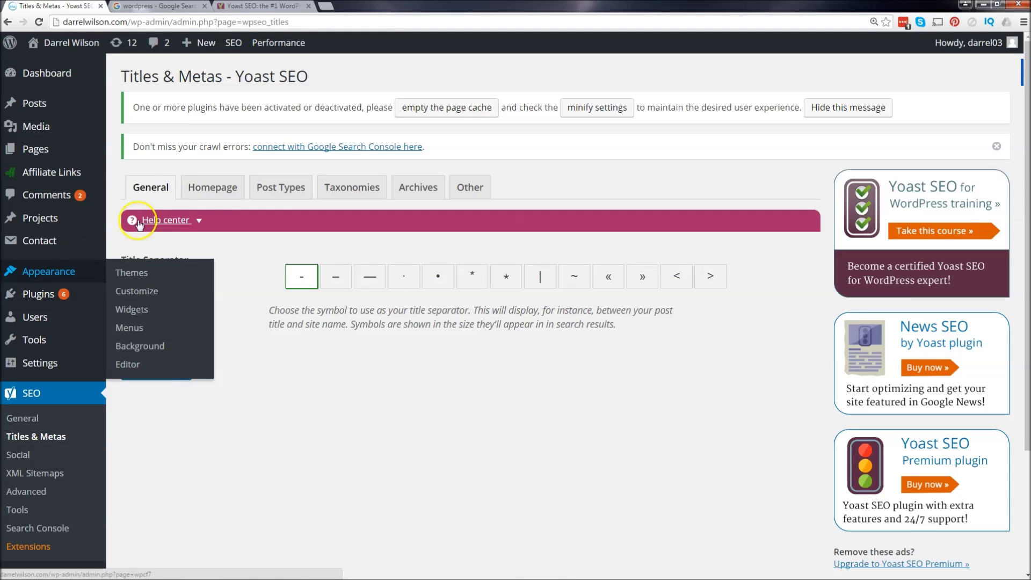
click(197, 188)
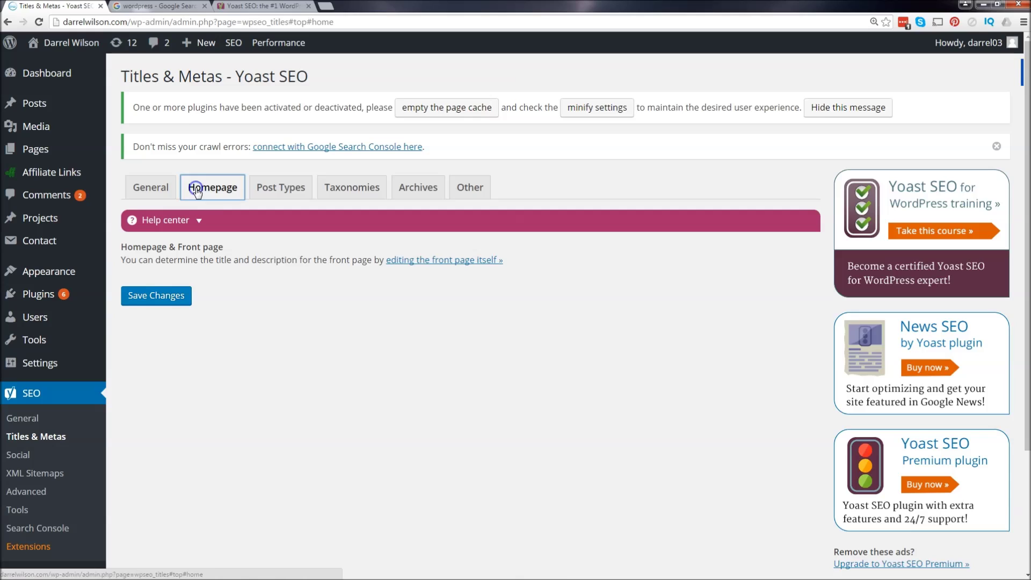
click(288, 191)
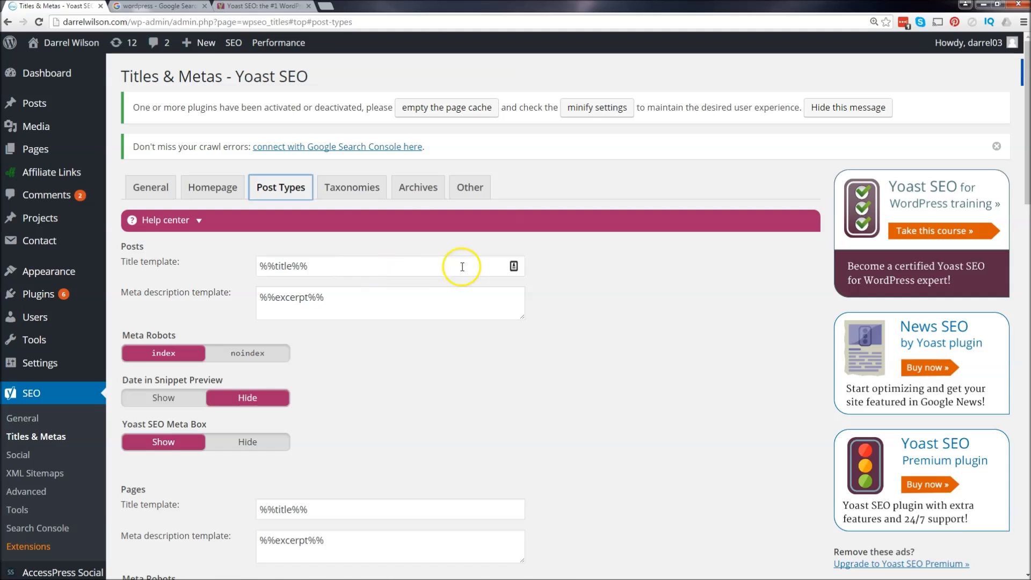
Examine the title templates for the post types, comparing the Affiliate Links template with the Posts template.
drag(1027, 169, 1026, 471)
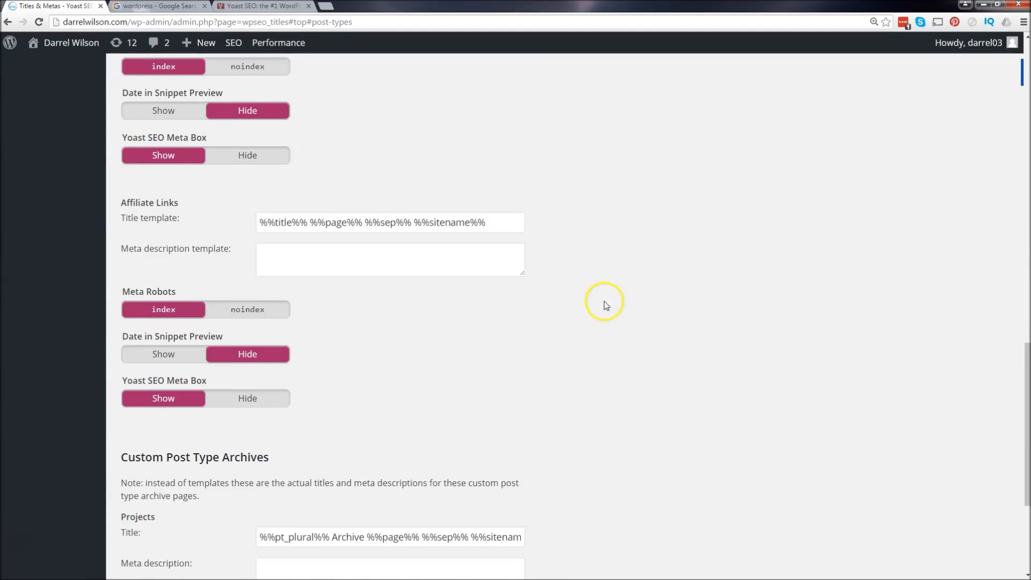
drag(528, 220, 276, 221)
scroll(410, 218, up, 15)
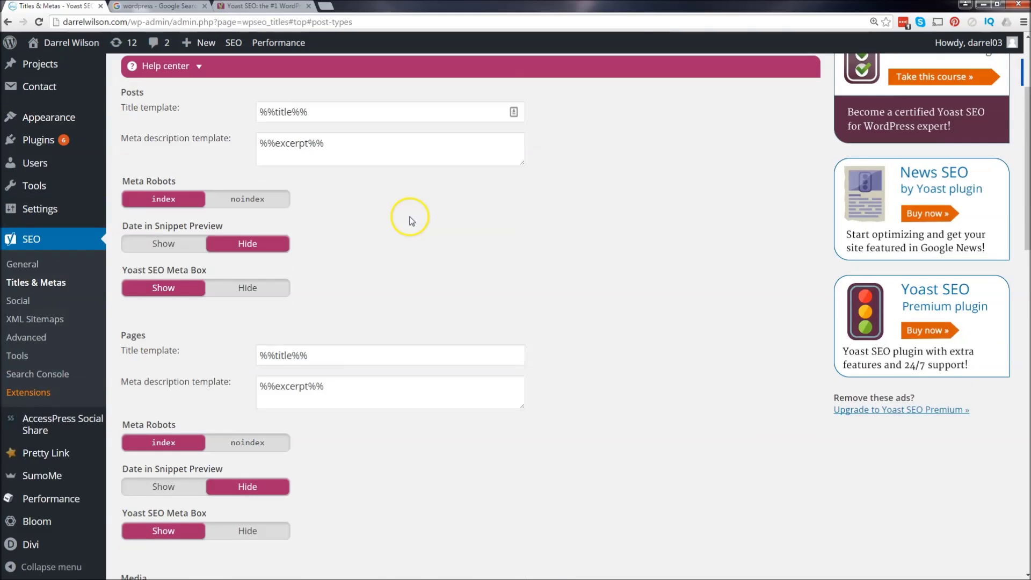
scroll(411, 220, up, 3)
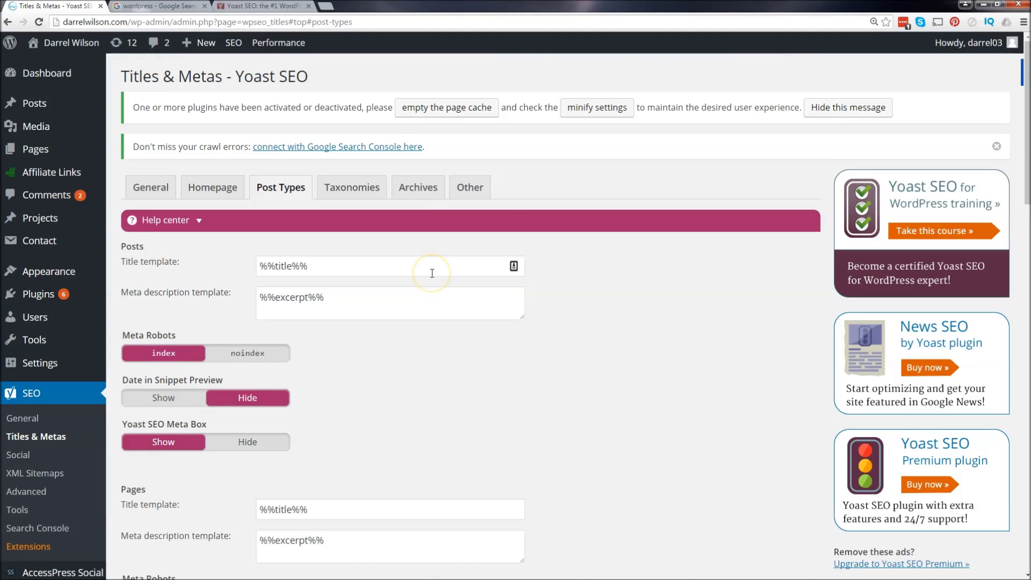
drag(453, 265, 239, 271)
click(313, 268)
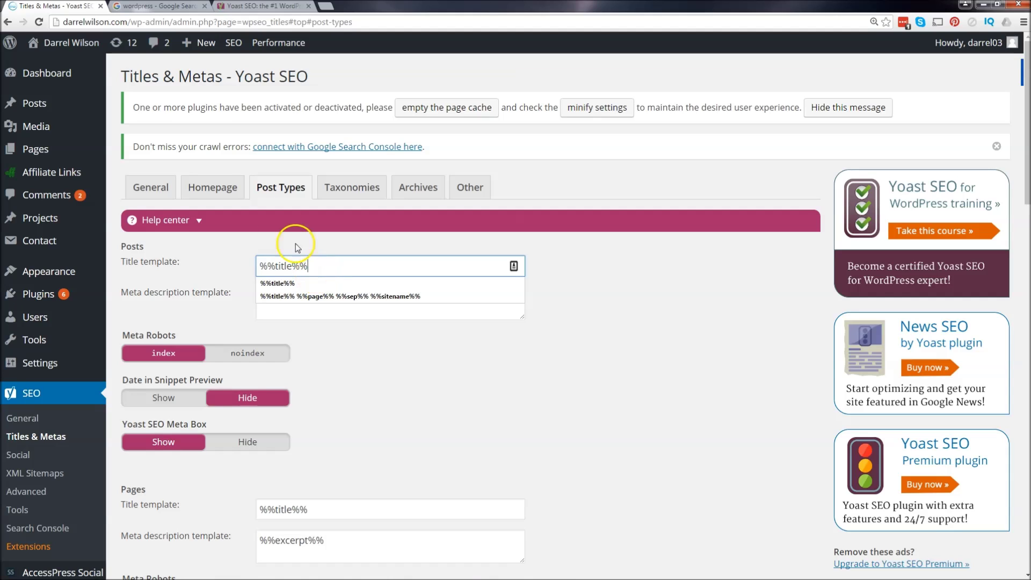
Review the page titles in the Google results for wordpress, then go back to the Posts title template and highlight it.
click(161, 6)
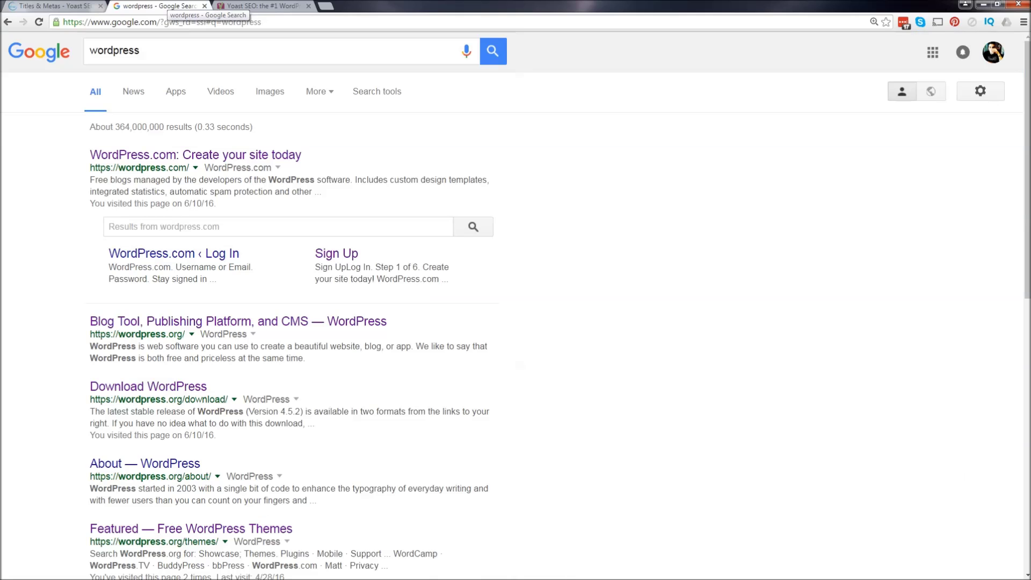
scroll(172, 252, down, 2)
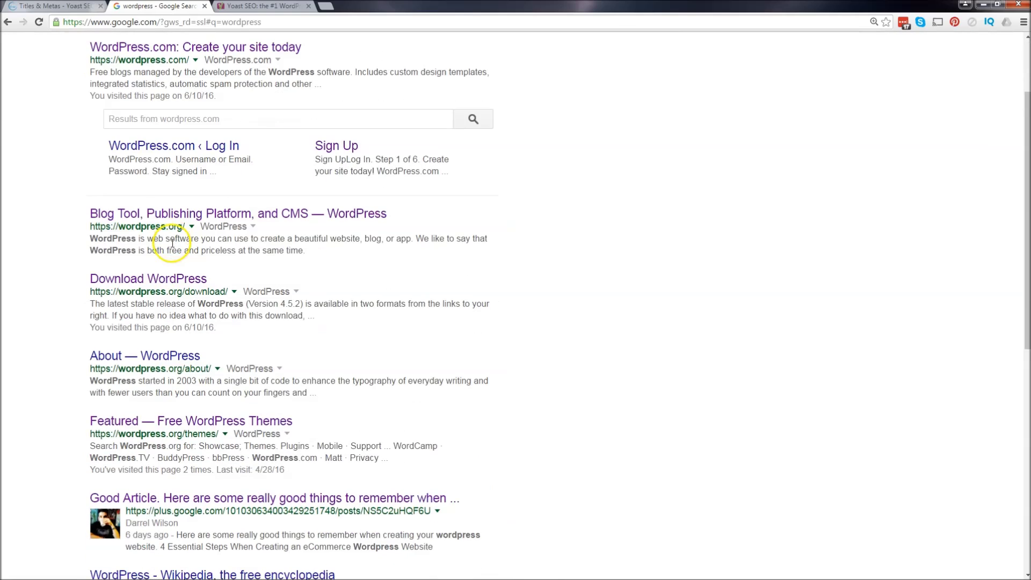
click(167, 280)
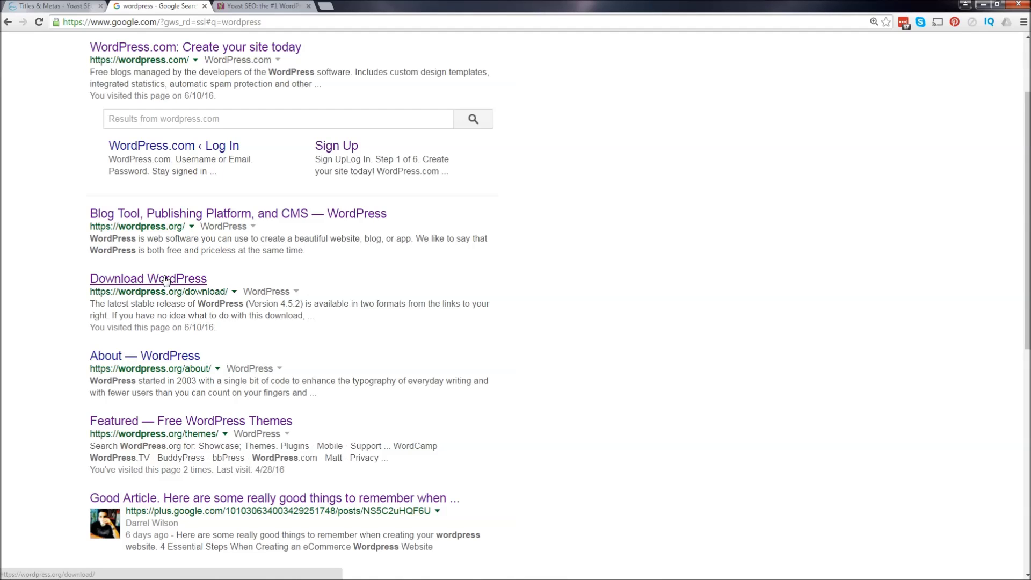
click(171, 281)
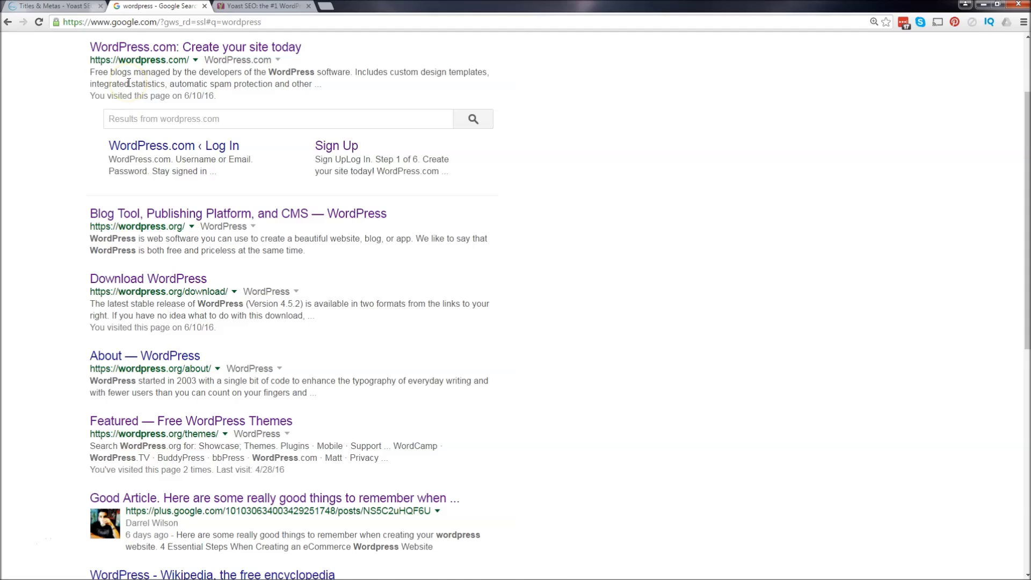
click(83, 6)
drag(329, 265, 218, 265)
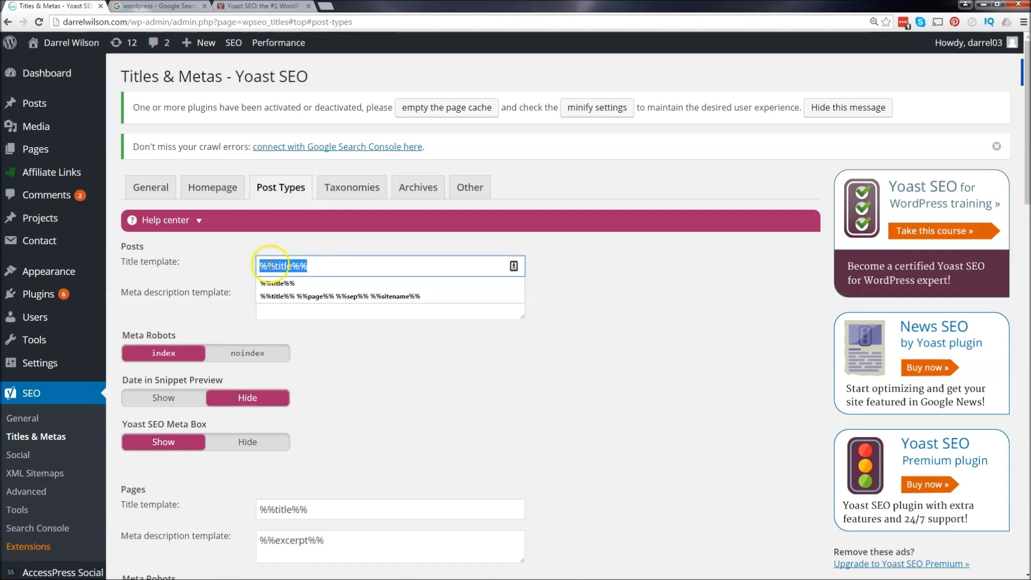
Highlight the Posts meta description template and look up %%sitename%%, %%title%% and %%excerpt%% in the Help center's Basic Variables.
click(358, 362)
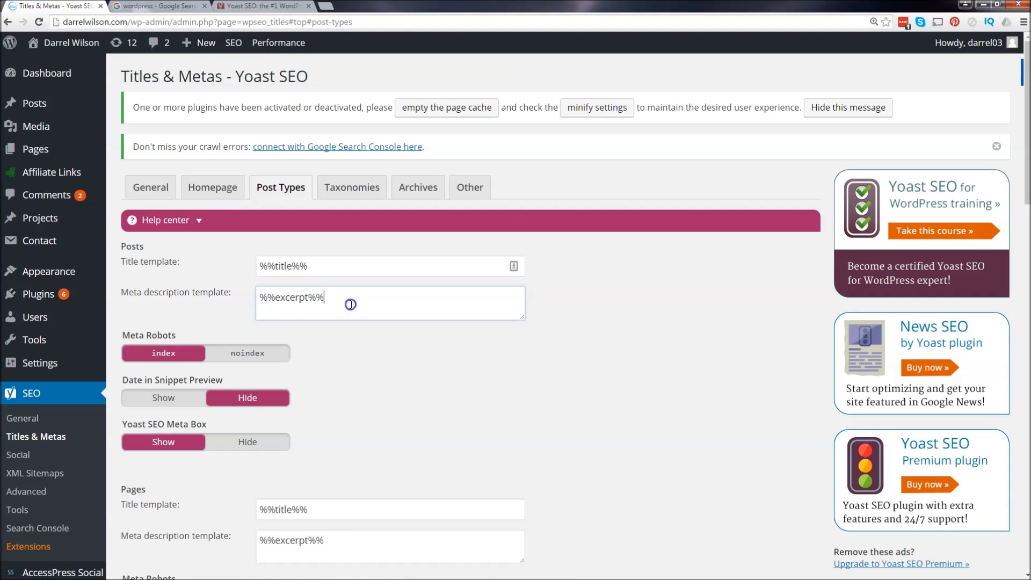
drag(350, 299, 256, 301)
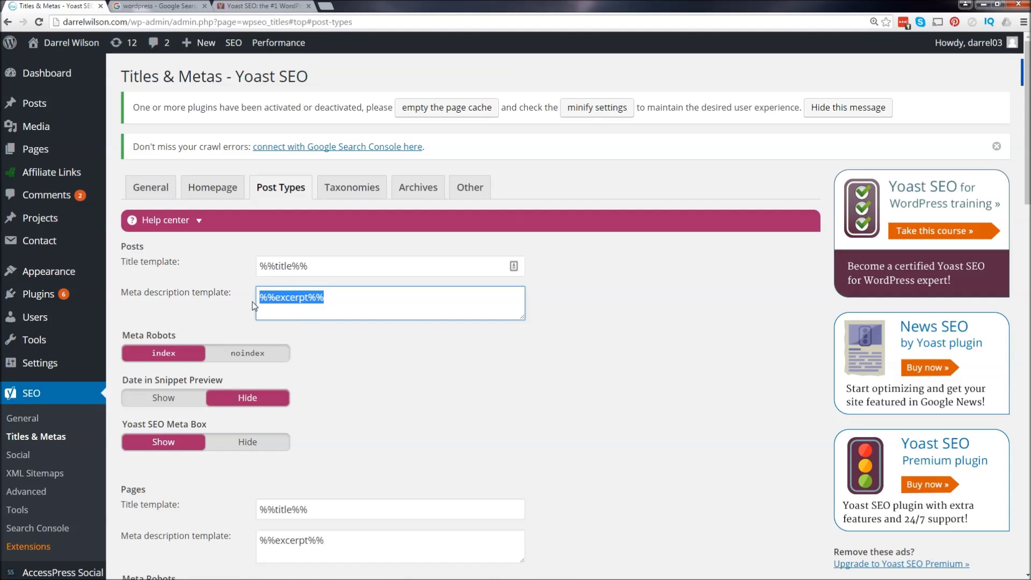
click(199, 221)
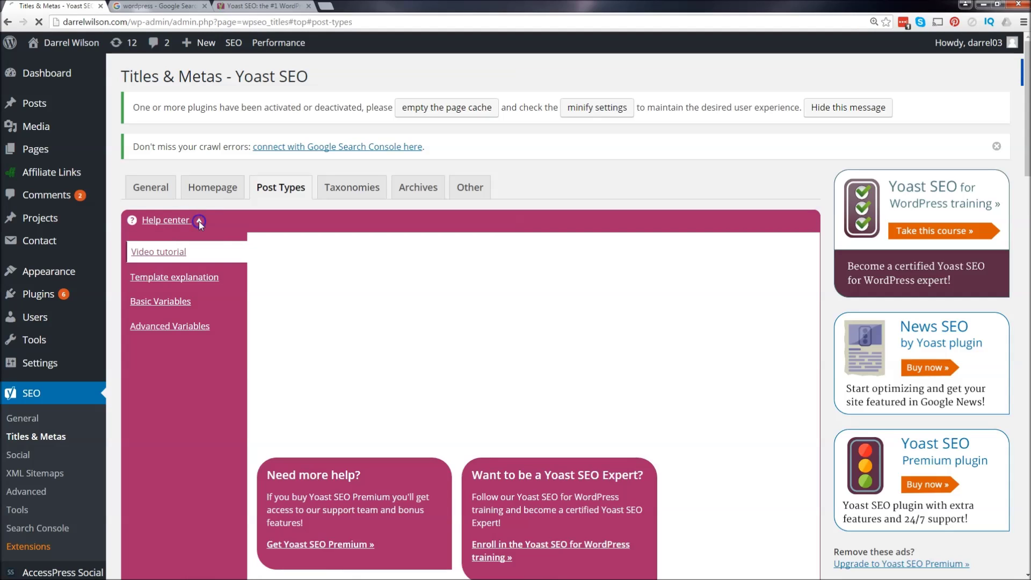
scroll(193, 218, down, 2)
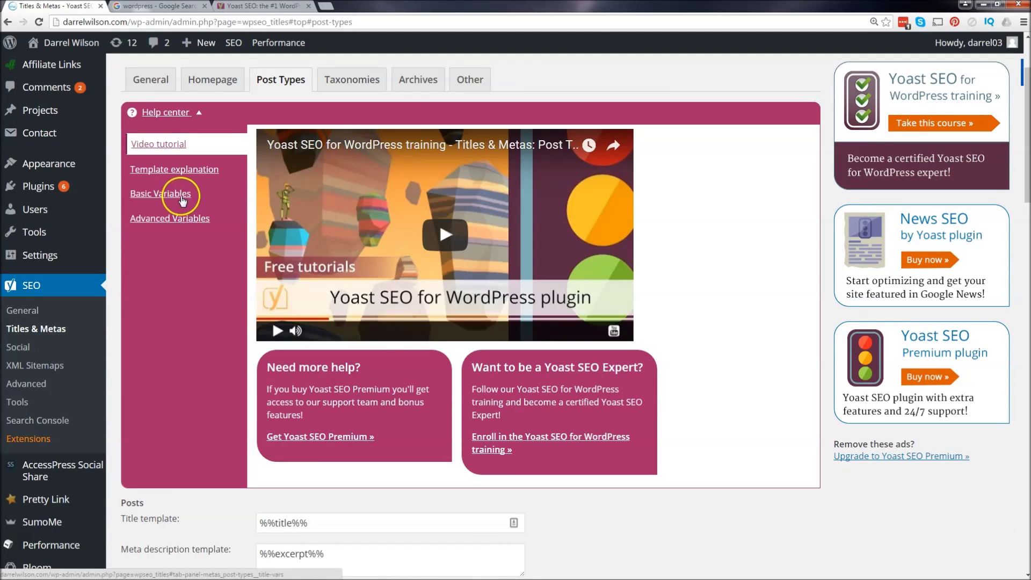
click(179, 195)
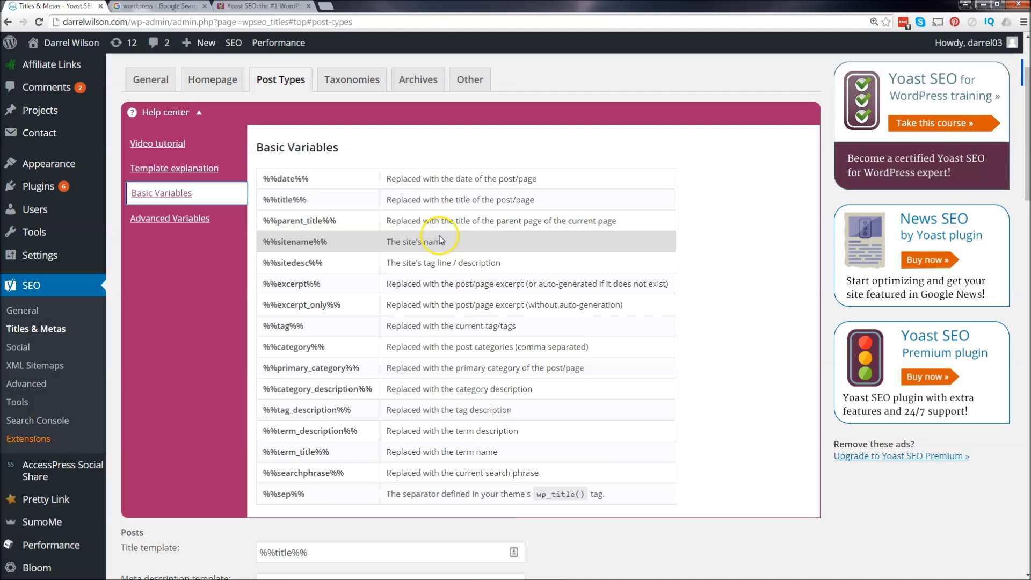
drag(445, 242, 403, 243)
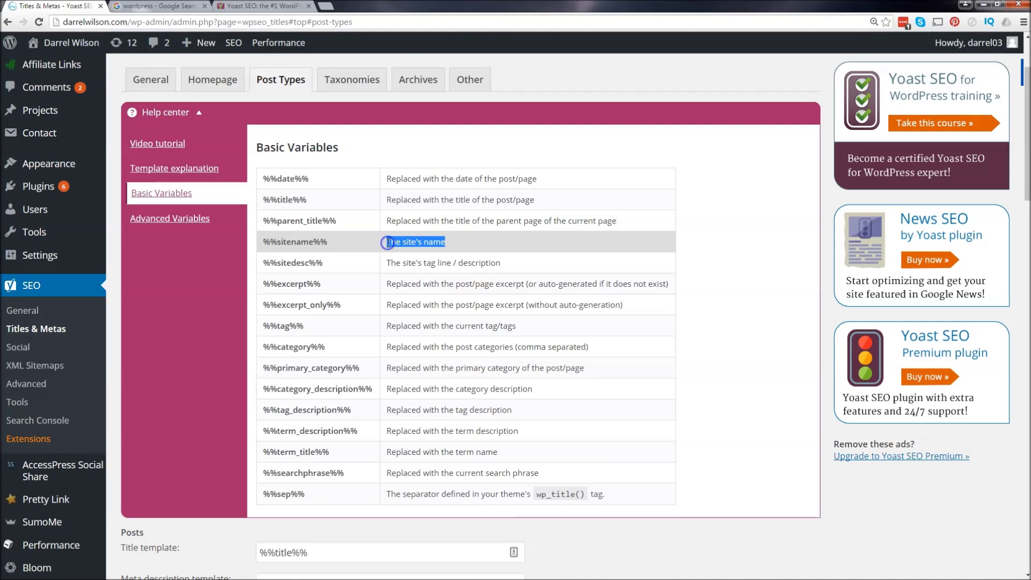
drag(529, 199, 398, 202)
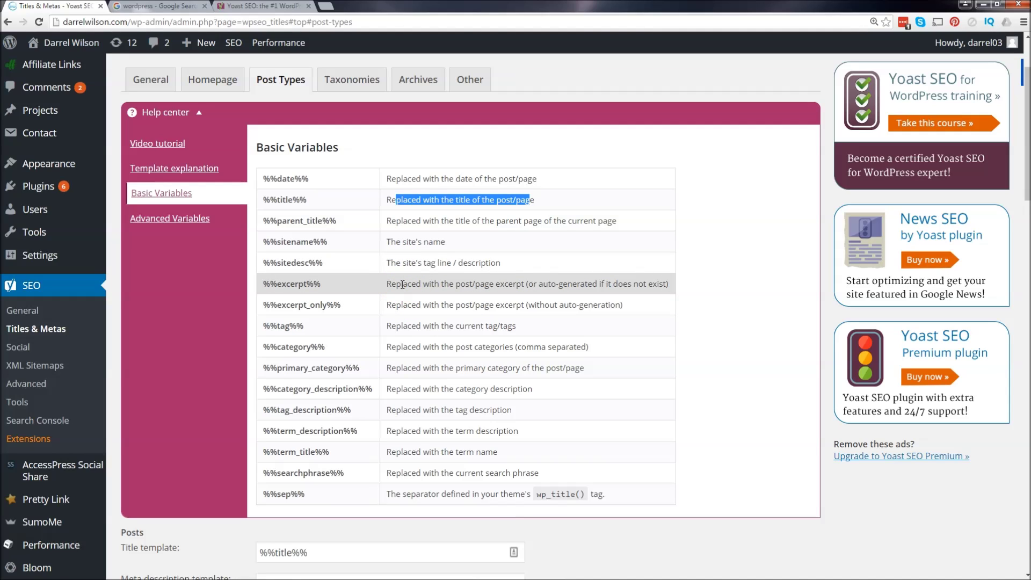
drag(321, 284, 269, 283)
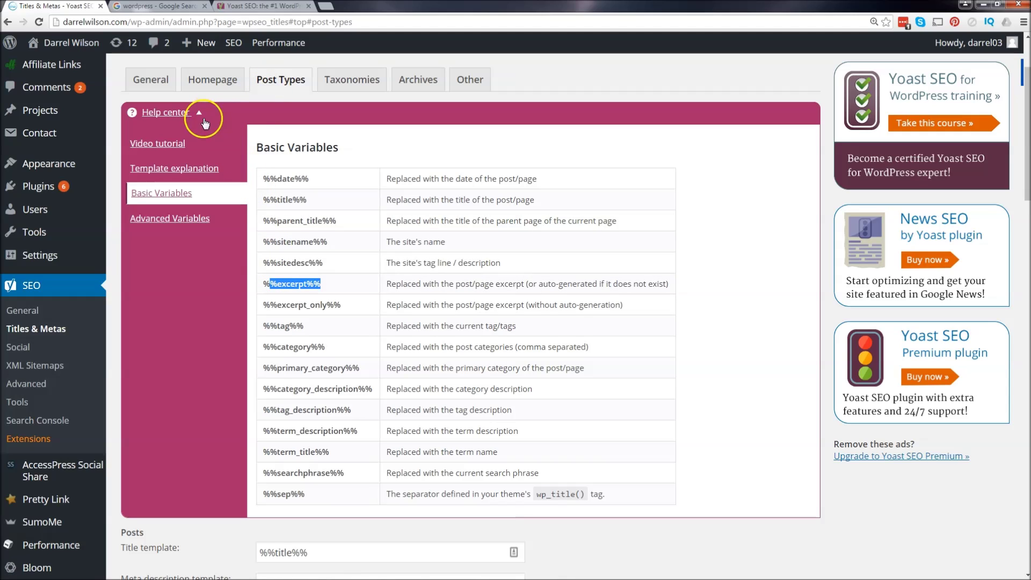
click(190, 121)
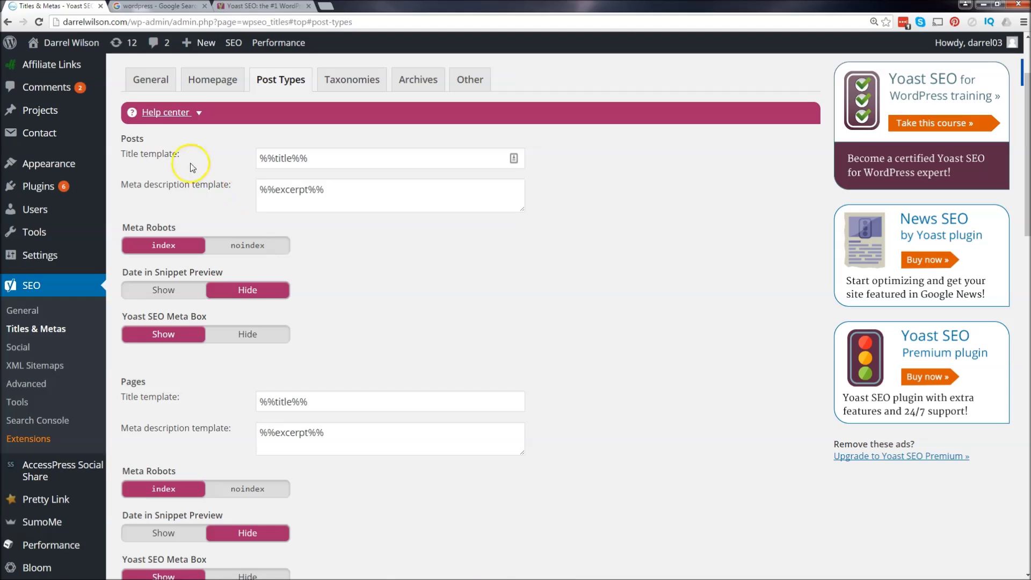
Review the title and meta description templates for Pages, Media, Projects and Affiliate Links.
scroll(386, 200, down, 2)
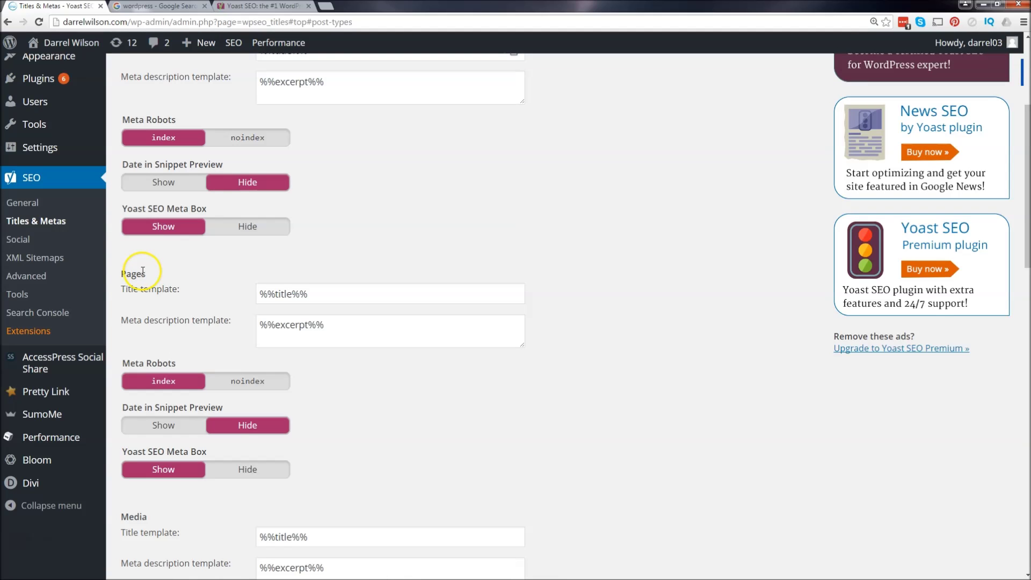
scroll(143, 270, down, 4)
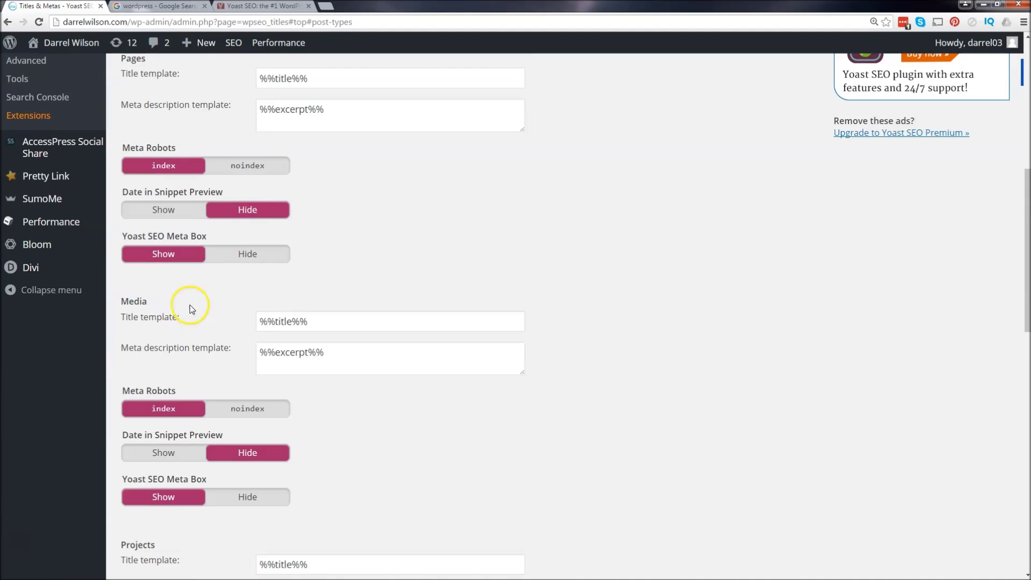
scroll(177, 311, down, 4)
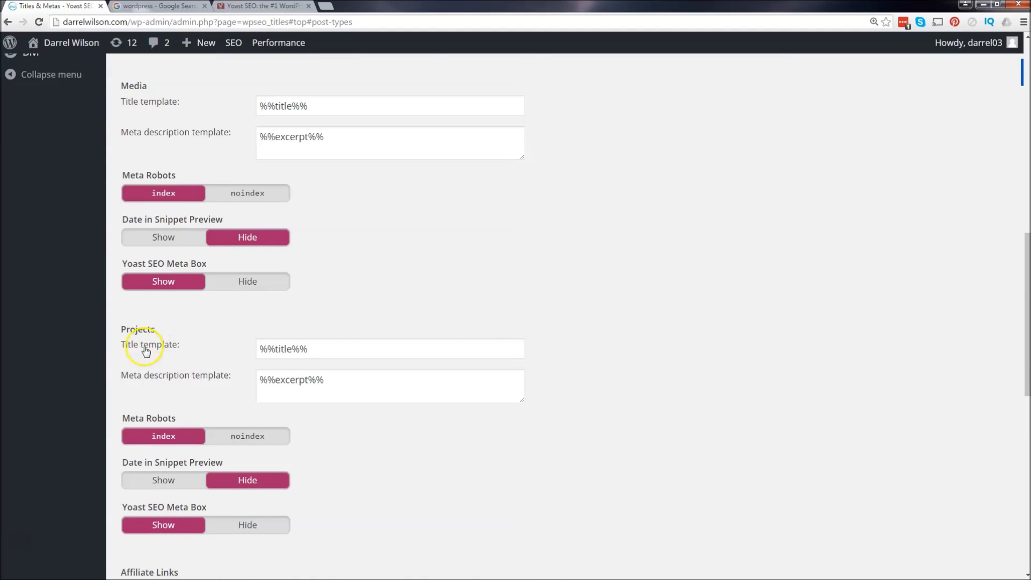
scroll(241, 380, down, 4)
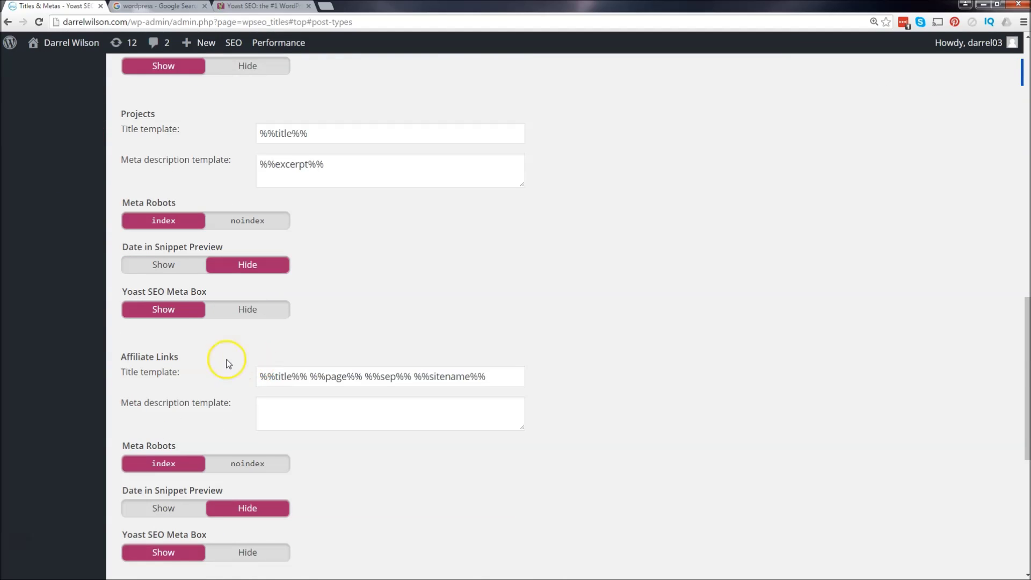
mouse_move(486, 376)
mouse_down()
mouse_move(285, 386)
mouse_move(493, 380)
mouse_up()
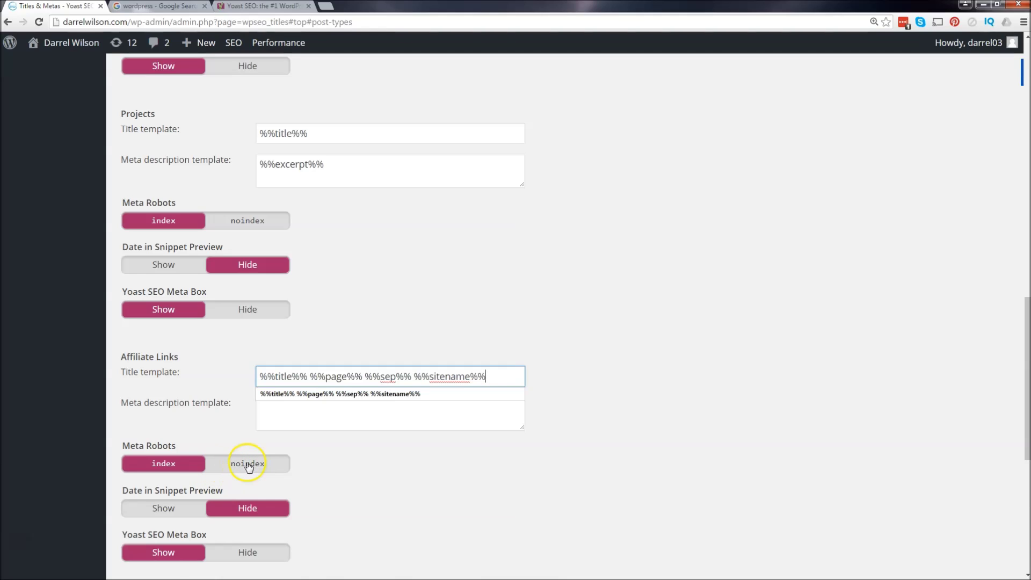
Try noindex as the Meta Robots setting for Affiliate Links, then switch it back to index.
click(255, 466)
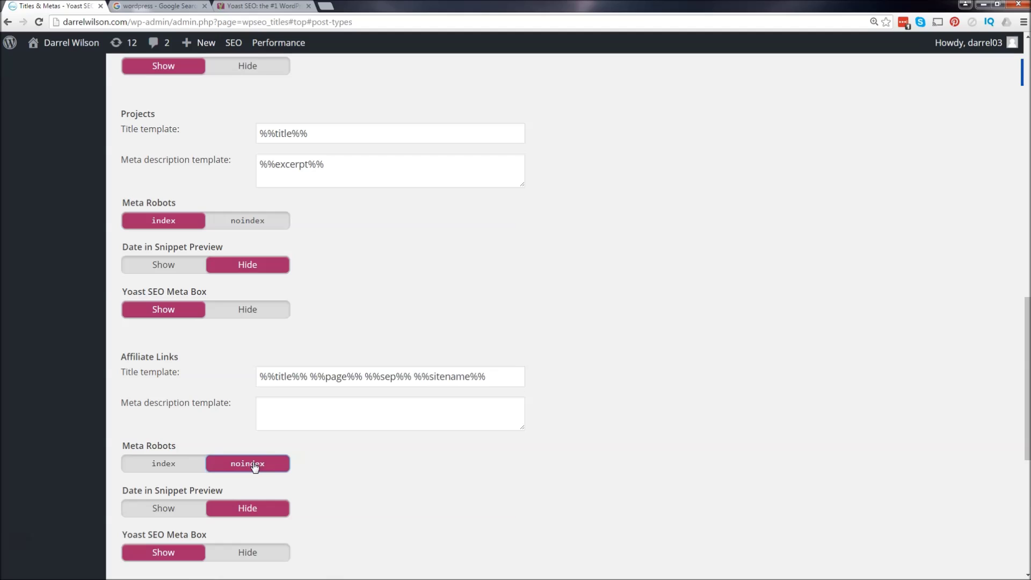
click(178, 464)
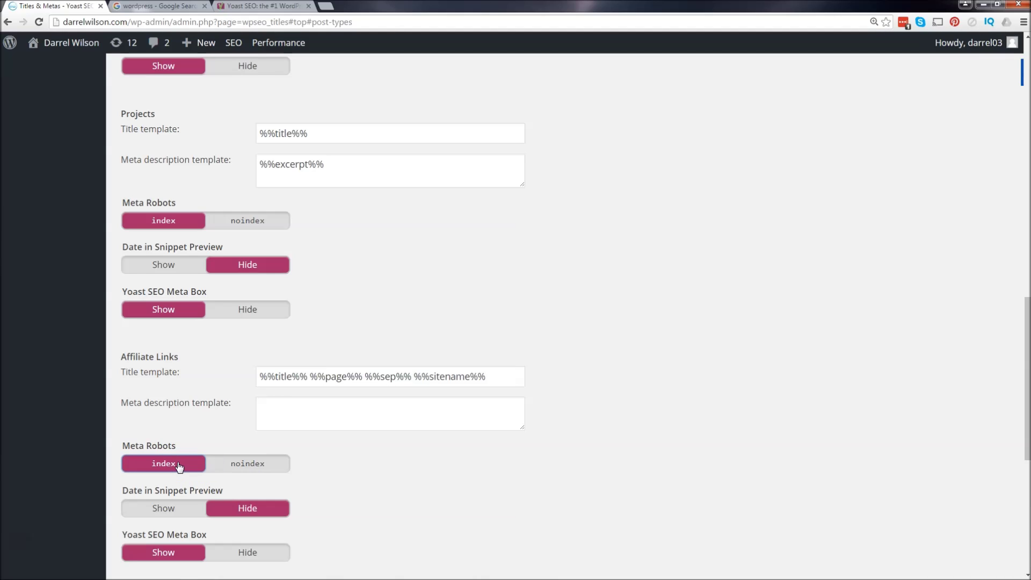
scroll(233, 368, down, 1)
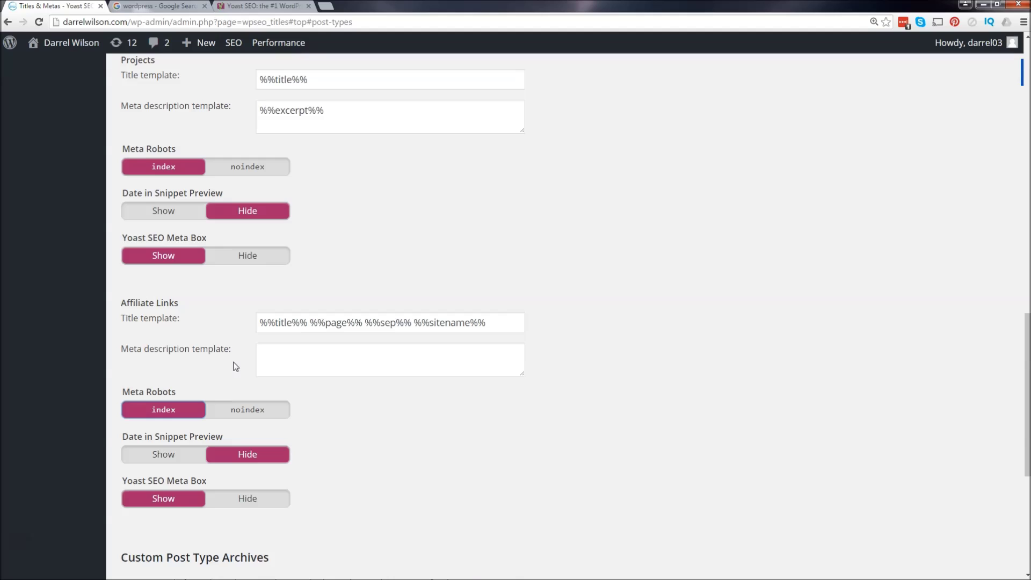
click(245, 411)
click(162, 411)
Check the Projects title under Custom Post Type Archives and save the Post Types settings.
click(1026, 359)
drag(1026, 359, 1027, 453)
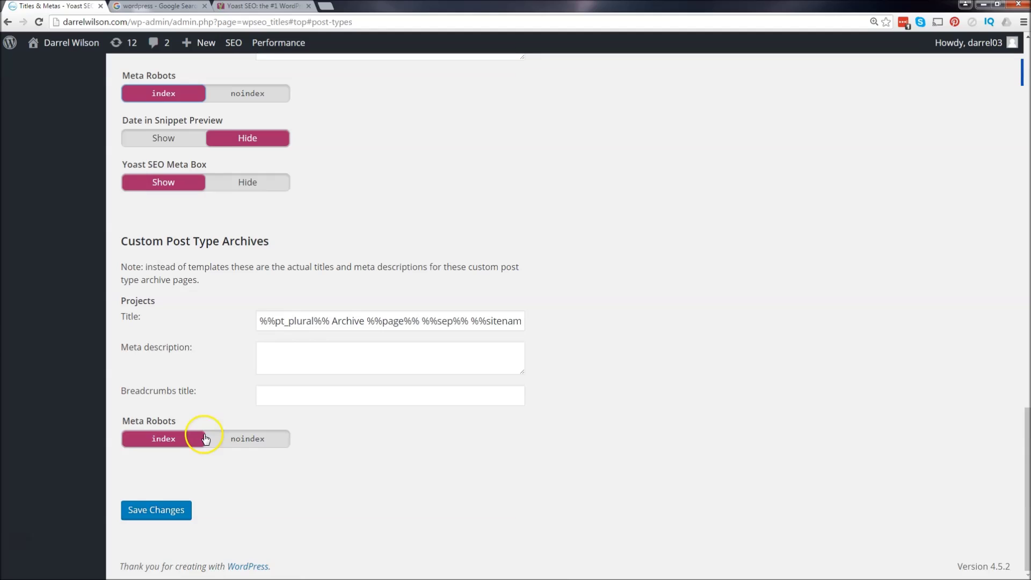
drag(295, 324, 223, 321)
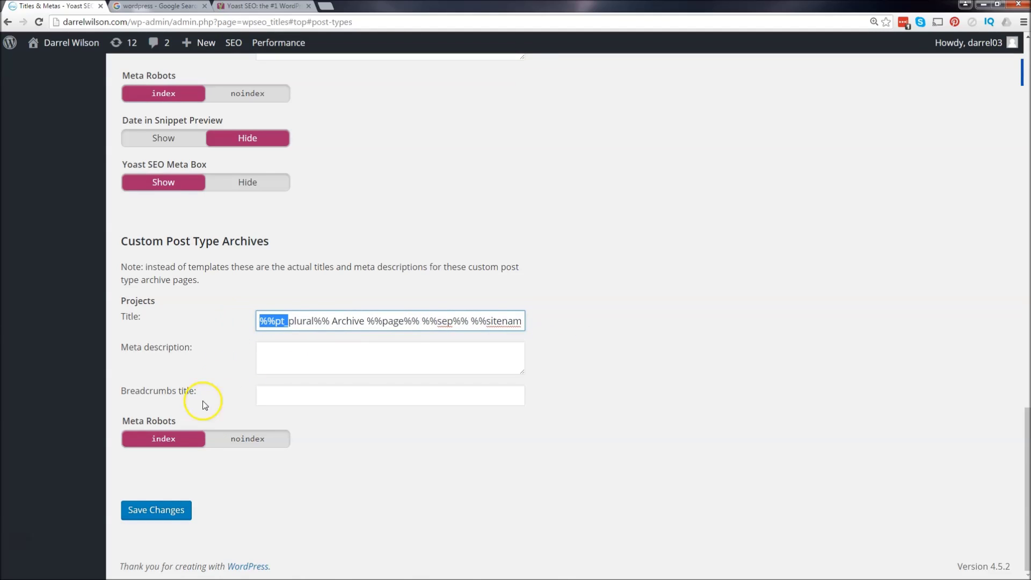
click(169, 514)
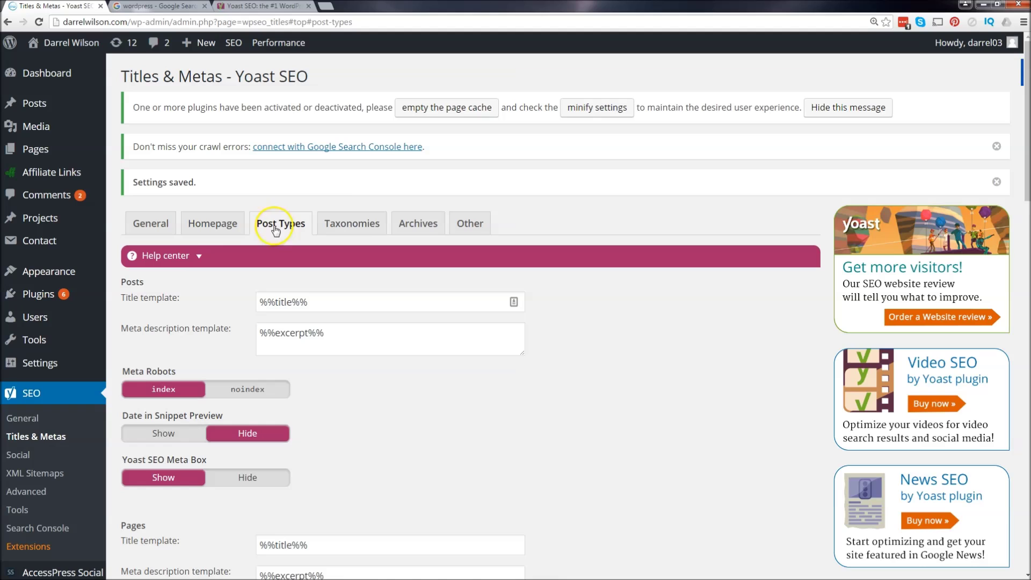
Review the Taxonomies title templates and Meta Robots options from Categories to Link Categories, and save the changes.
click(362, 231)
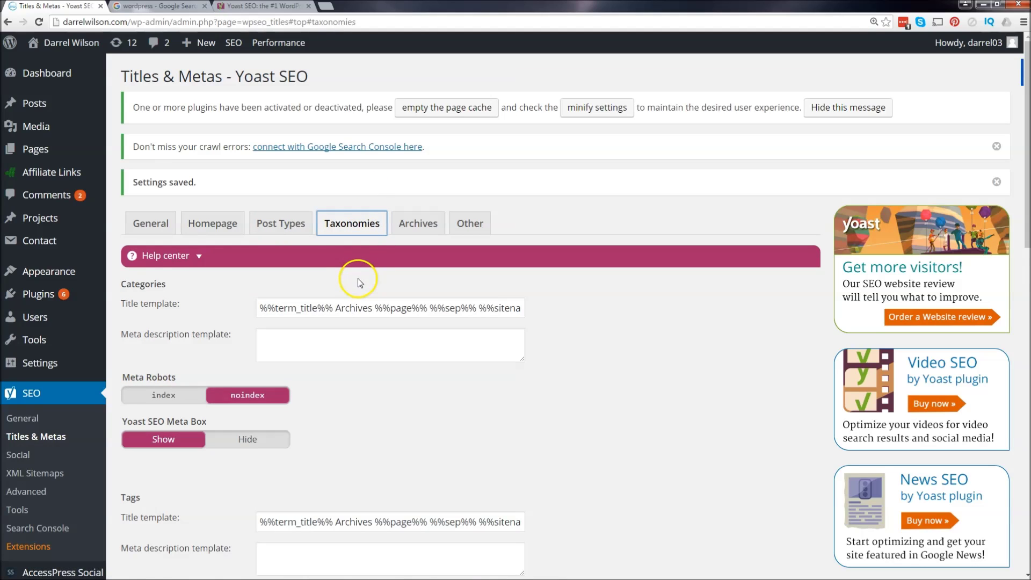
scroll(359, 282, down, 1)
scroll(360, 282, down, 1)
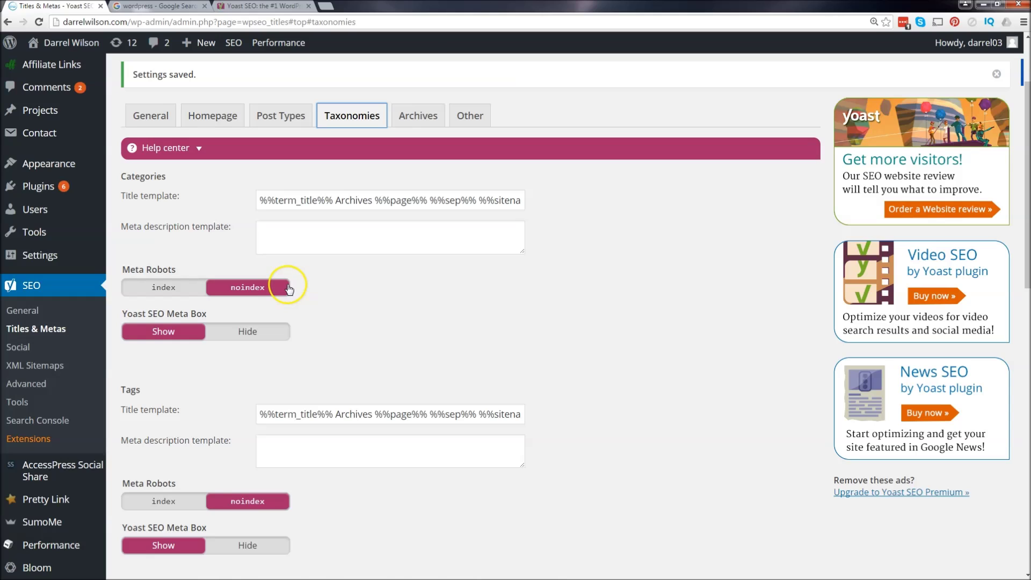
scroll(293, 286, down, 1)
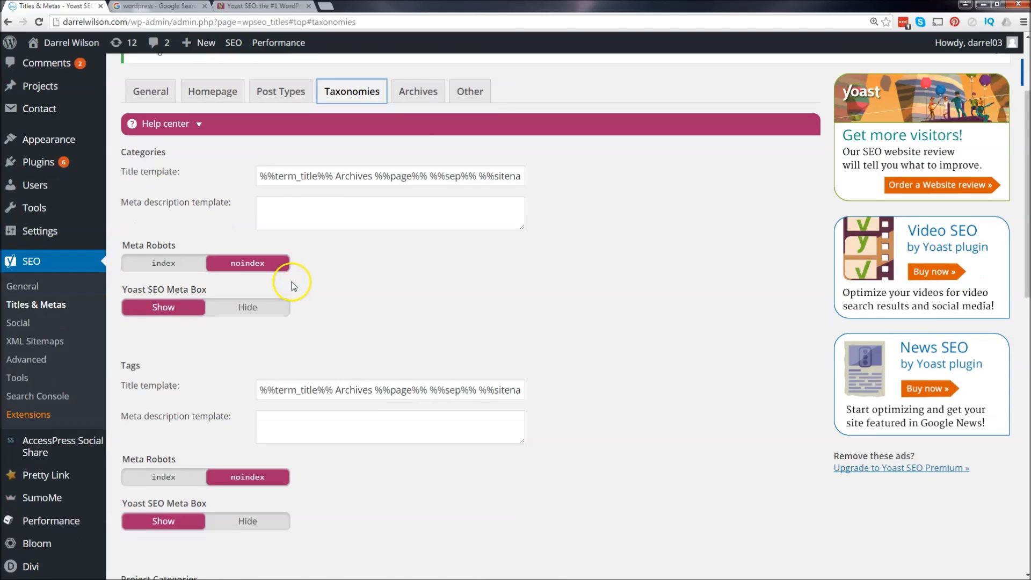
scroll(290, 282, down, 5)
scroll(292, 283, down, 2)
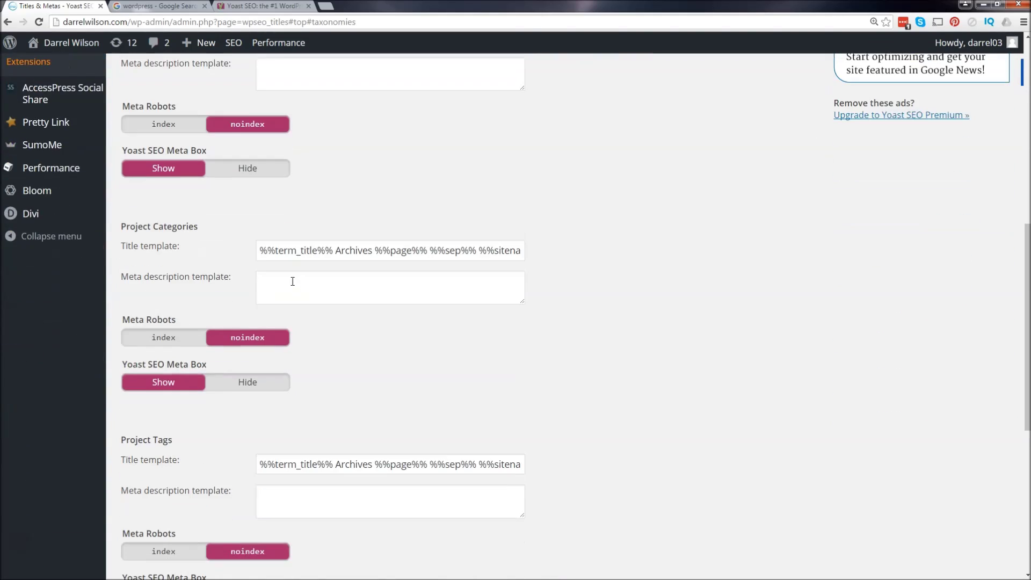
scroll(293, 283, down, 7)
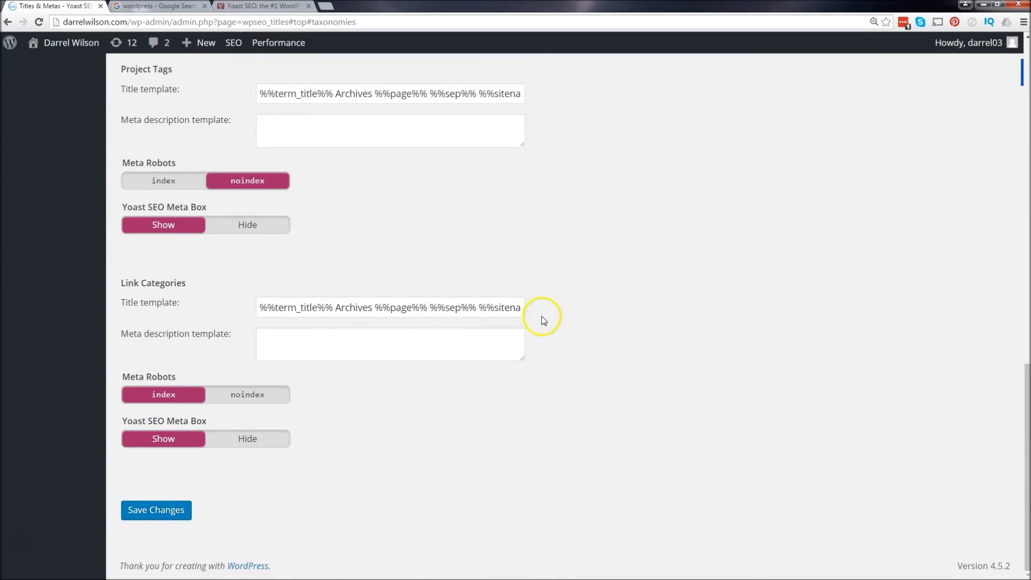
drag(515, 305, 230, 379)
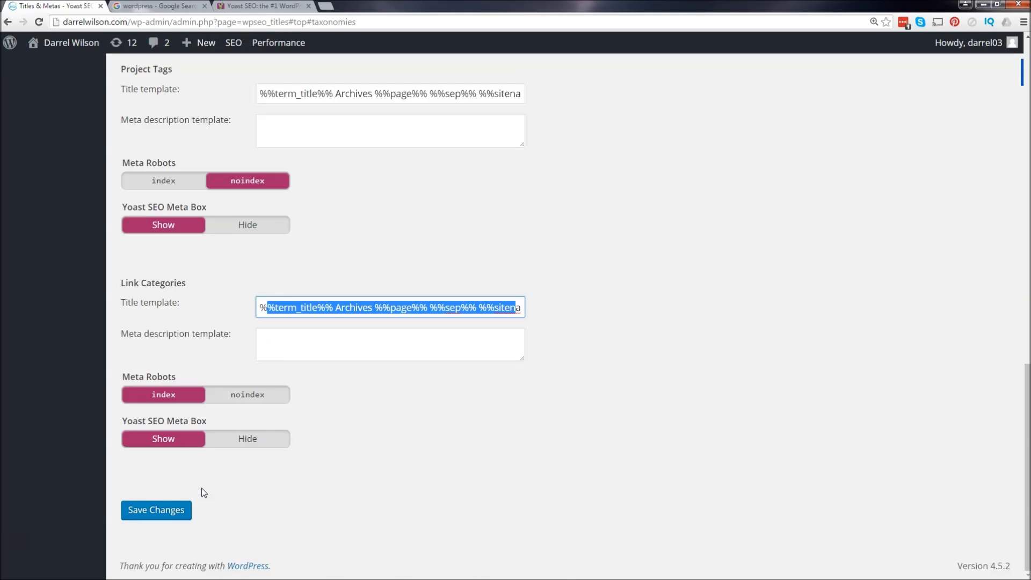
click(147, 508)
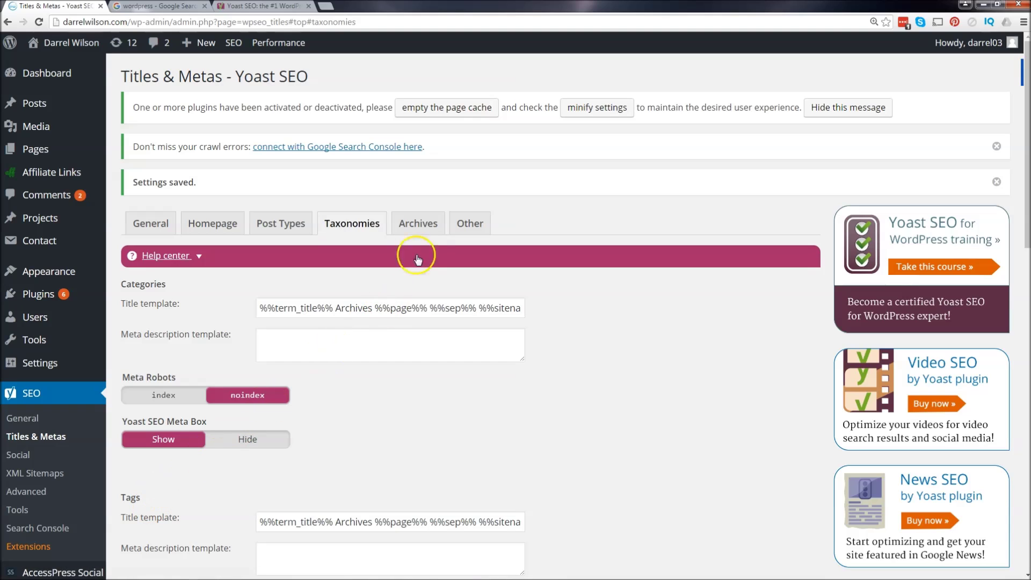
Open the Archives settings and read the duplicate content note for author archives.
click(419, 223)
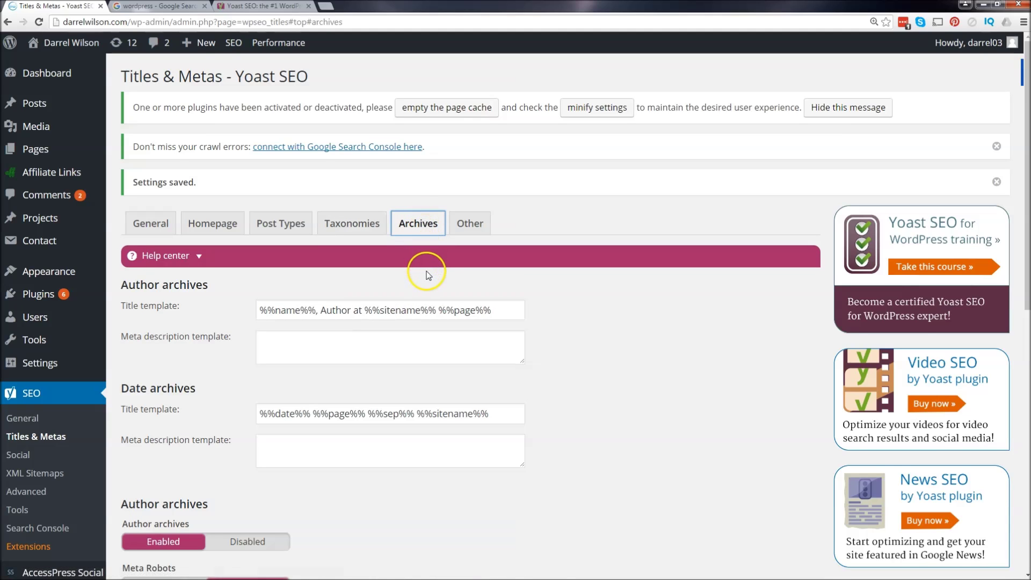
scroll(428, 275, down, 2)
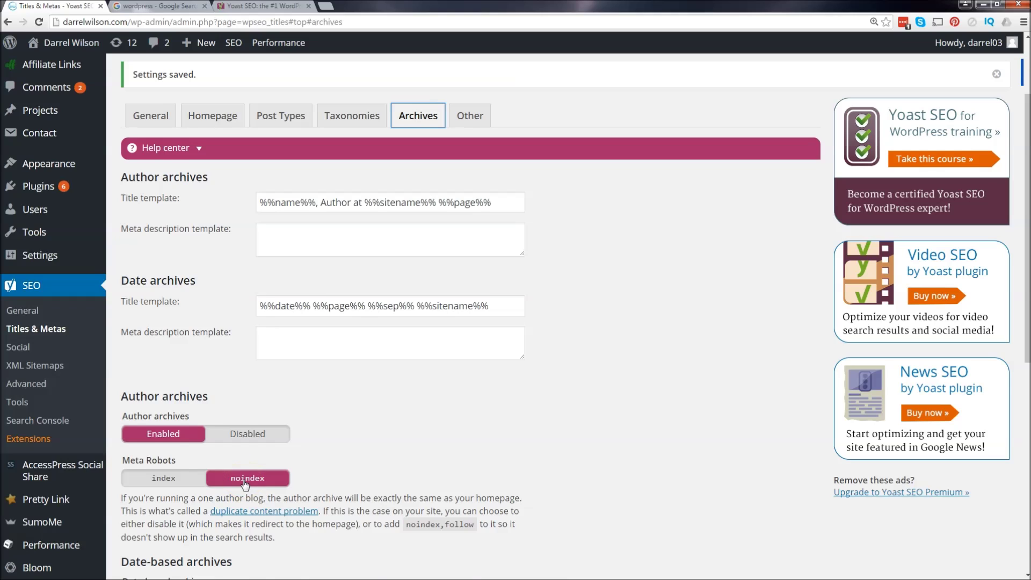
scroll(245, 483, down, 1)
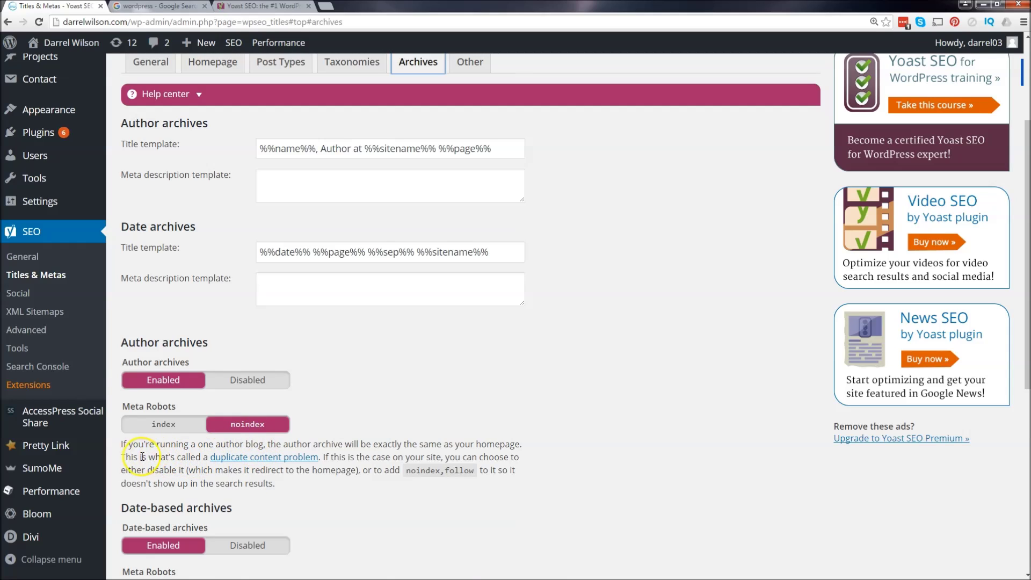
drag(125, 457, 326, 457)
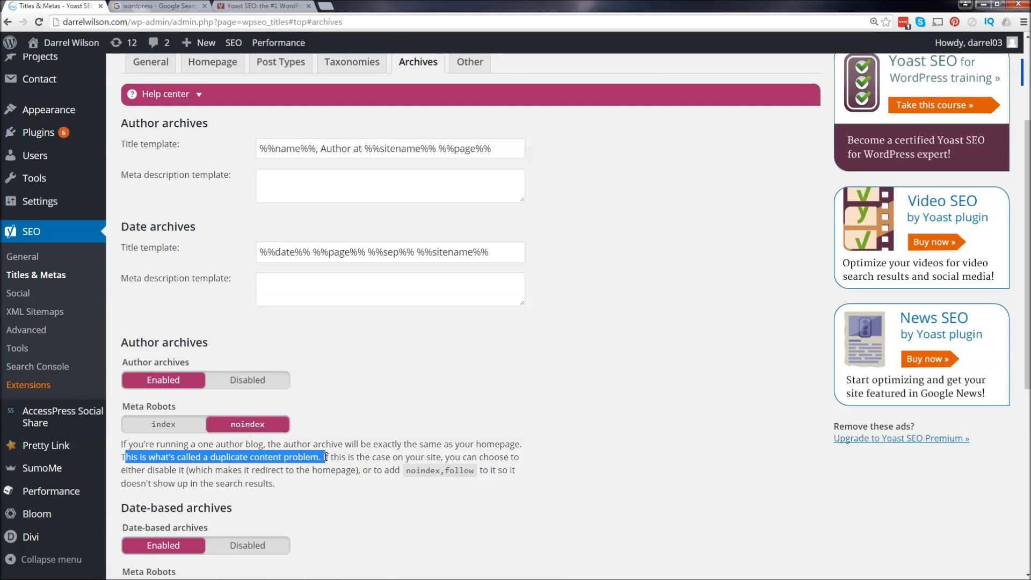
click(355, 440)
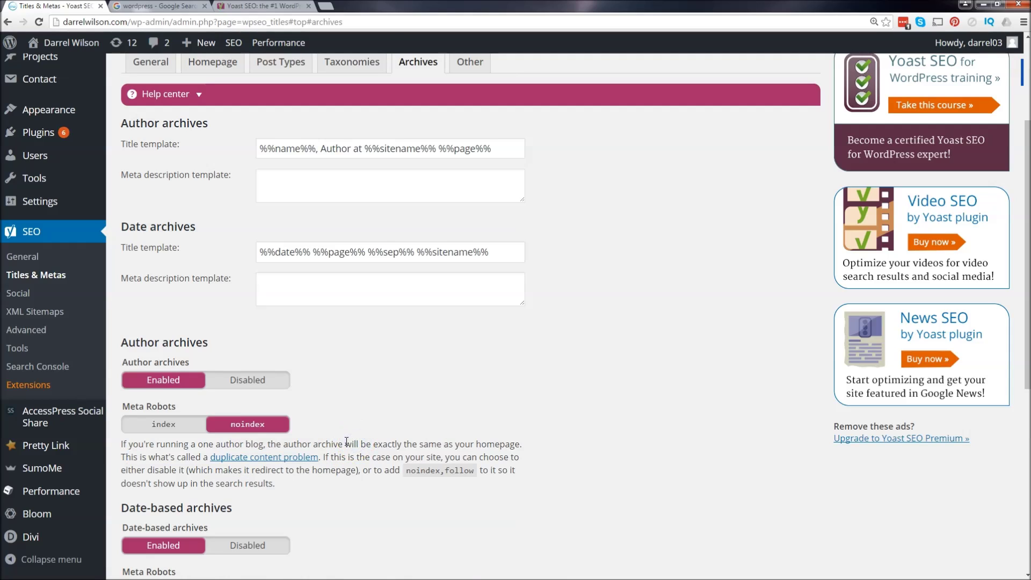
Check the noindex option for date-based archives and highlight the duplicate content note below it.
scroll(346, 437, down, 3)
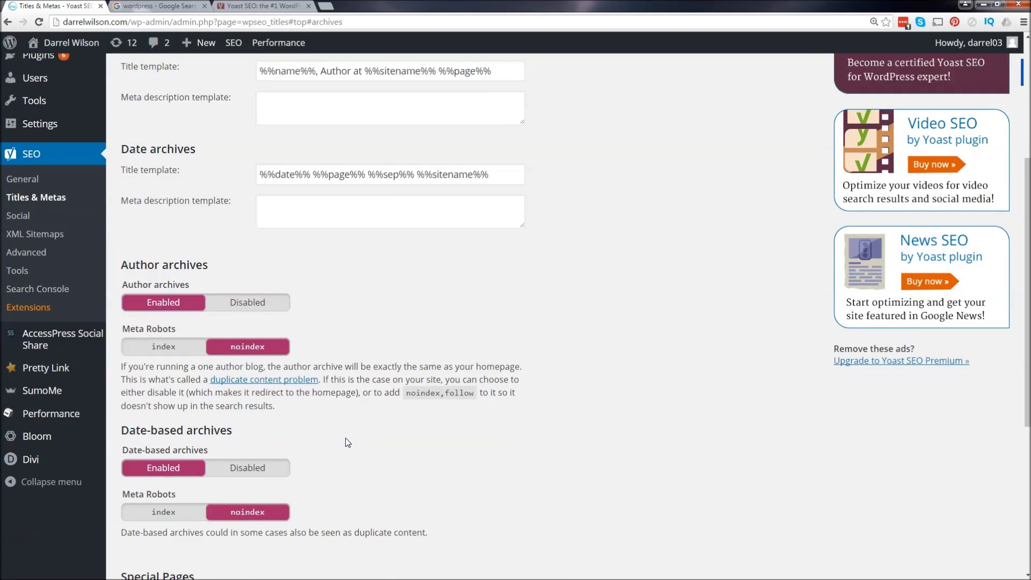
scroll(346, 335, down, 2)
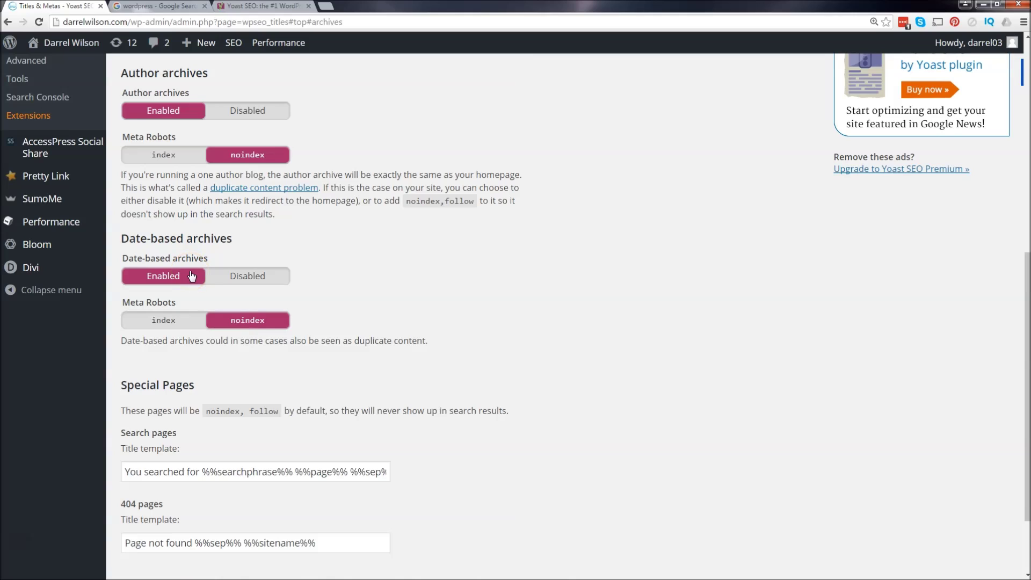
click(219, 319)
drag(132, 341, 432, 352)
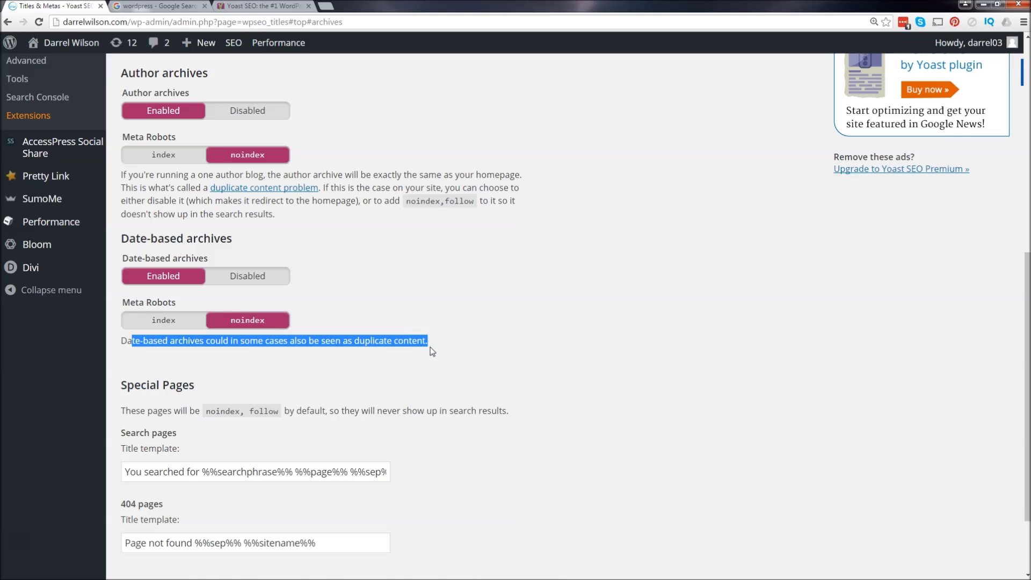
Review the title templates for 404 and search pages under Special Pages and save the Archives settings.
scroll(424, 347, down, 2)
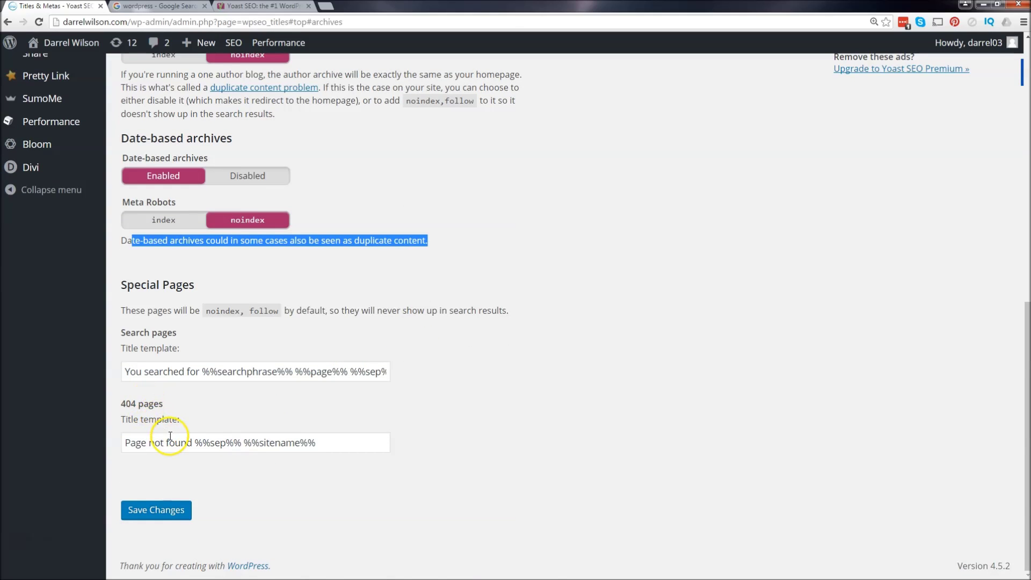
drag(130, 443, 186, 444)
drag(295, 443, 207, 442)
drag(142, 372, 268, 374)
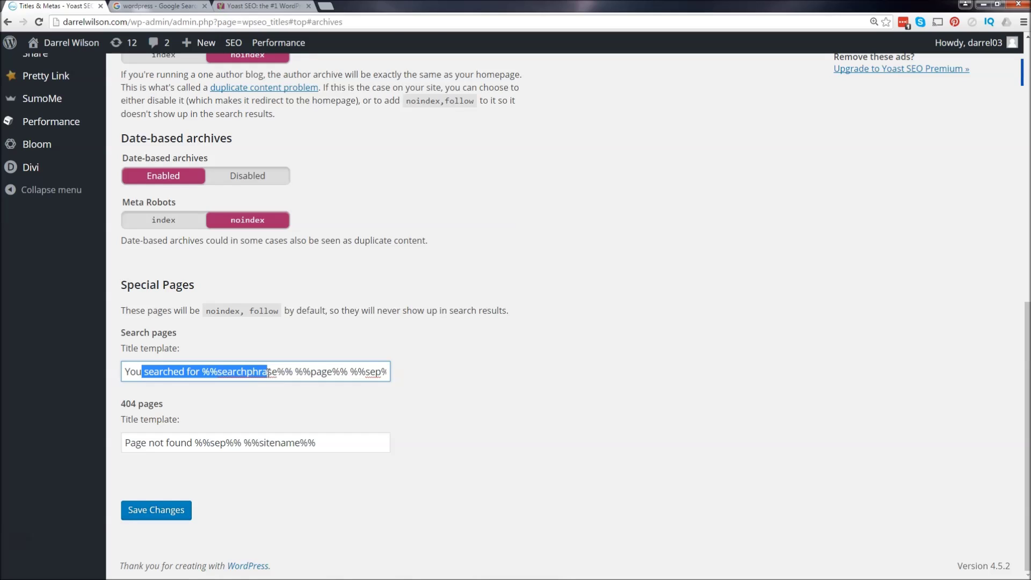
click(188, 507)
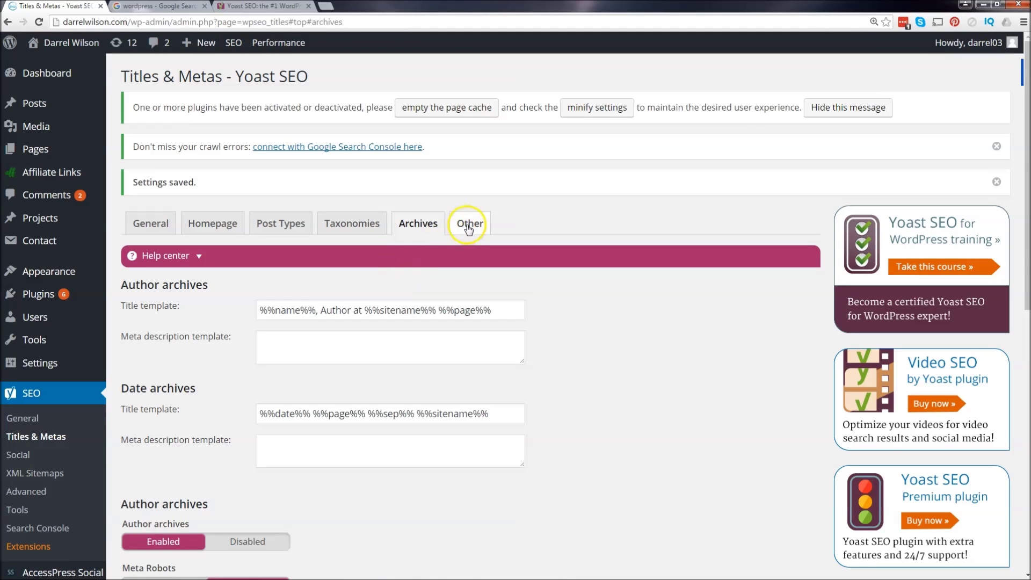
Open the Other sitewide meta settings, read the note about the meta keywords tag, and save the changes.
click(469, 225)
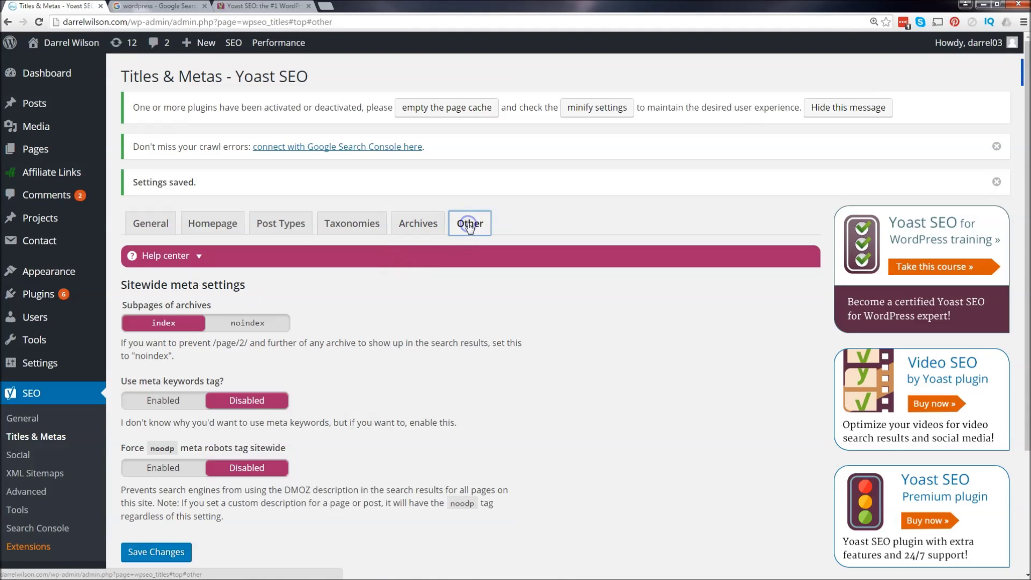
scroll(413, 271, down, 1)
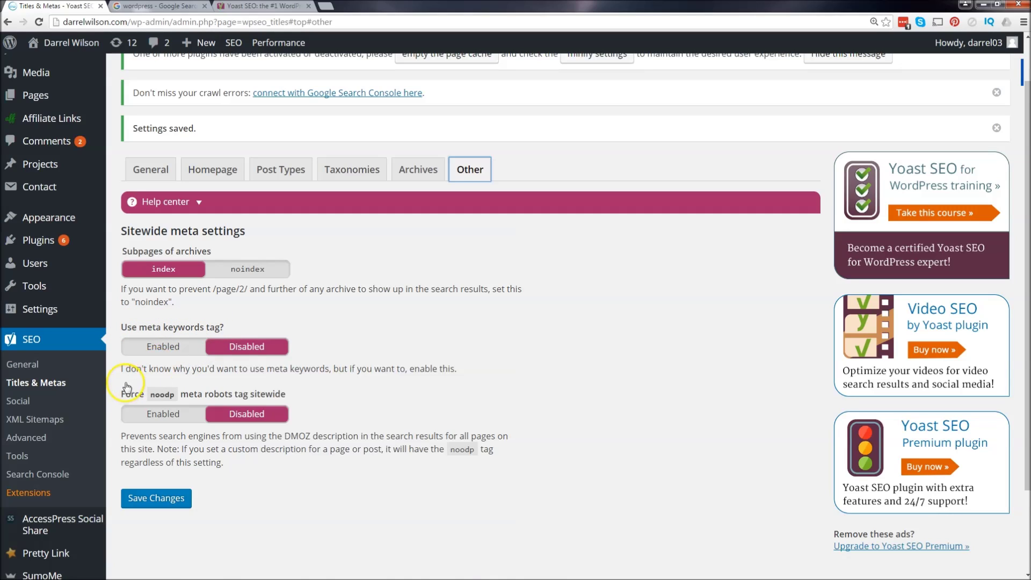
drag(125, 369, 412, 370)
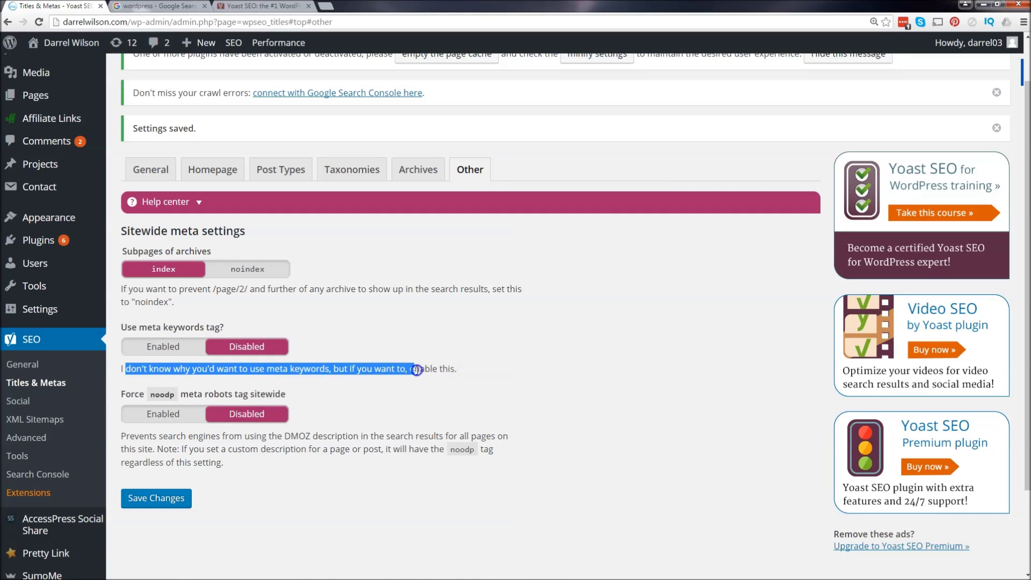
click(418, 371)
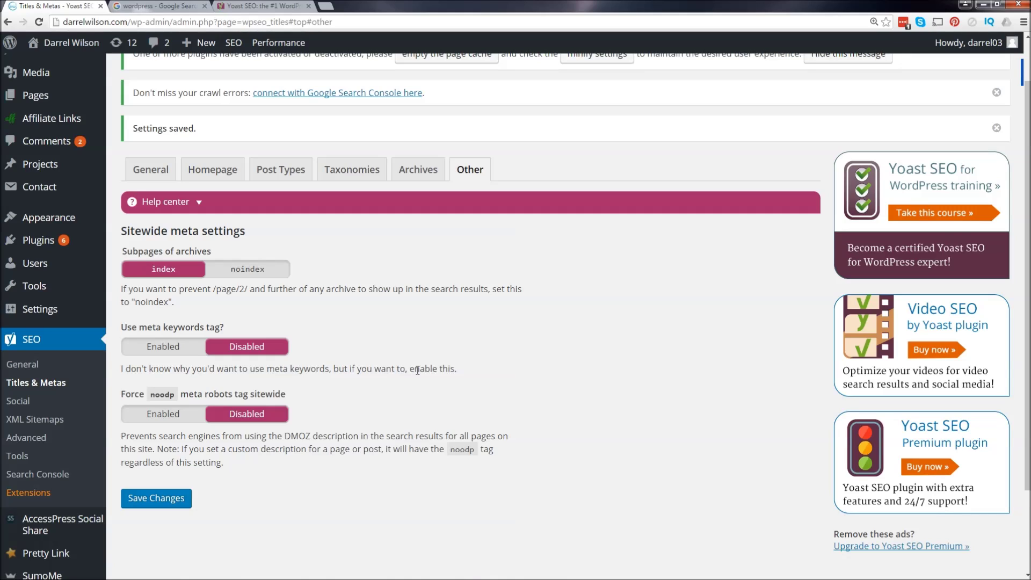
click(166, 498)
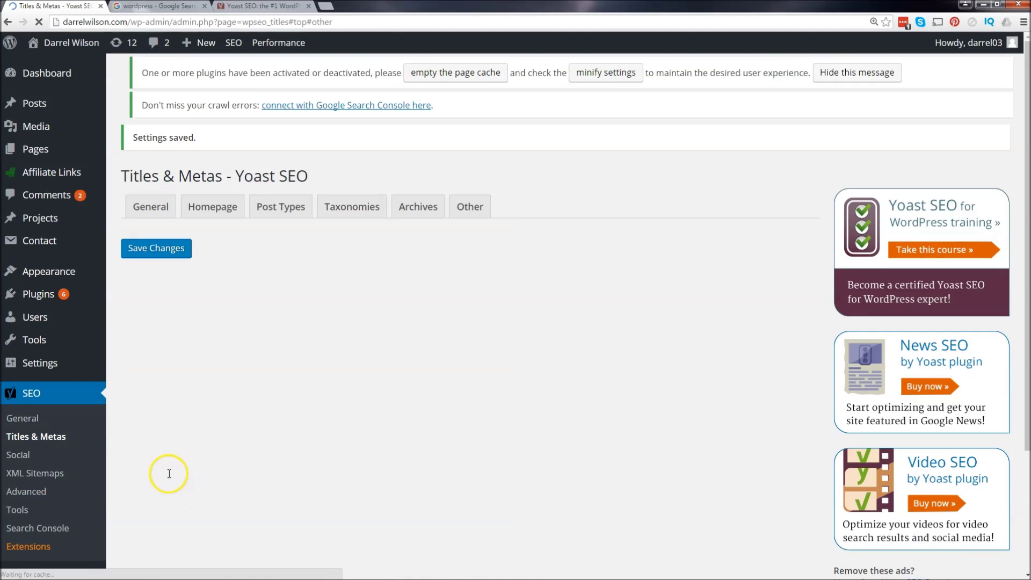
Open the Social settings and review the profile account fields, highlighting the Facebook Page URL and Instagram URL.
scroll(102, 384, down, 2)
click(21, 348)
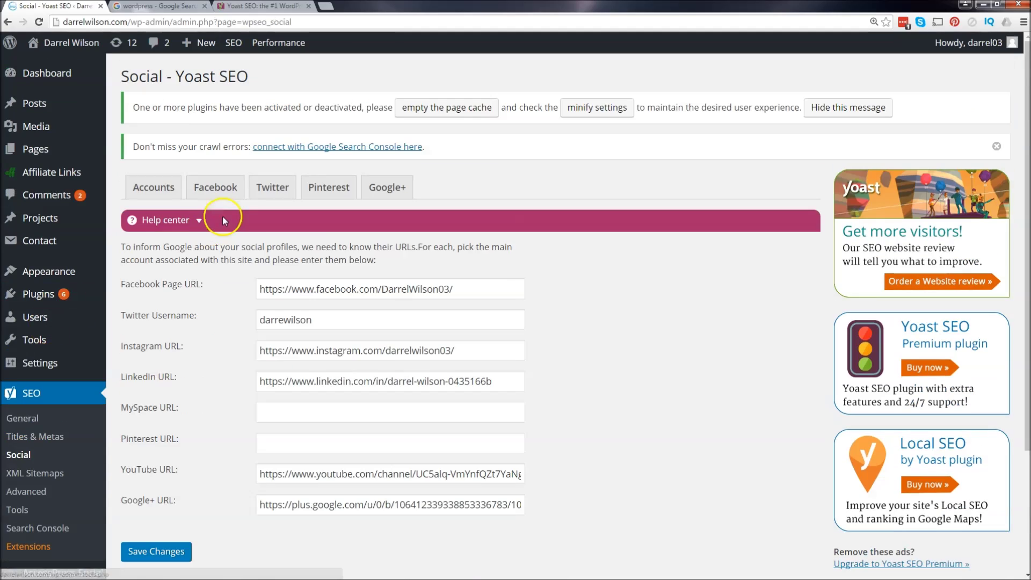
scroll(241, 207, down, 2)
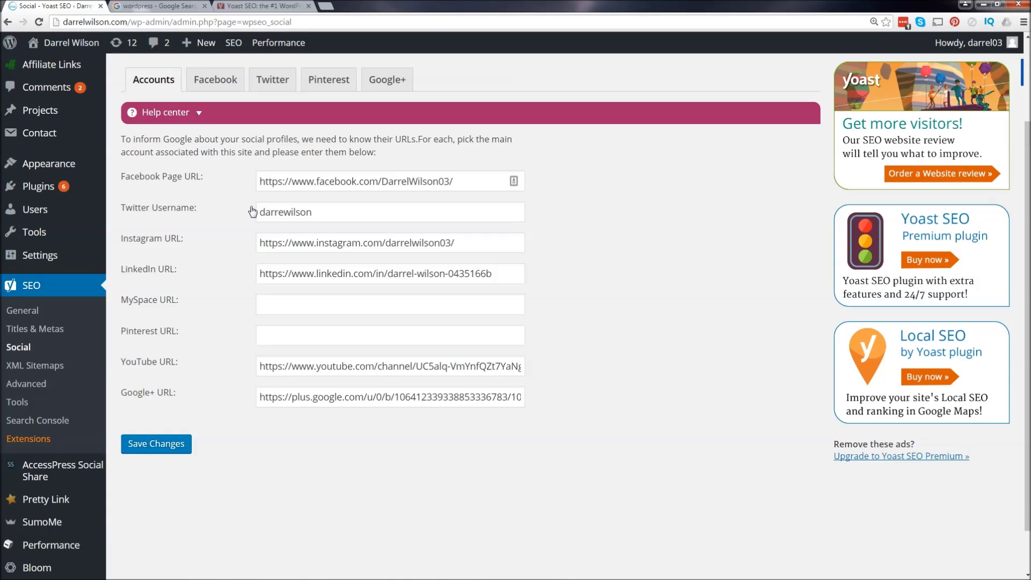
drag(462, 181, 228, 185)
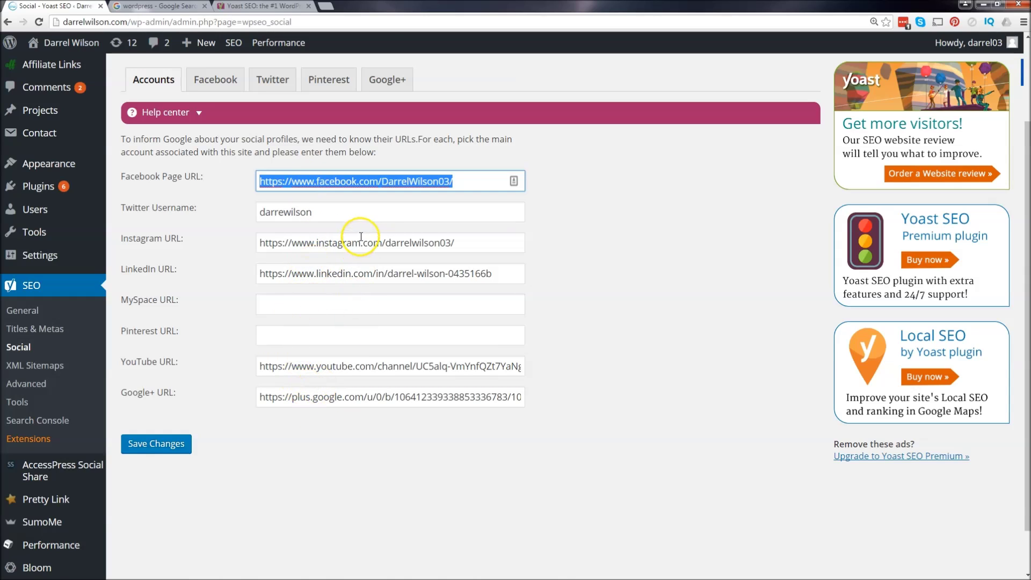
drag(495, 236, 238, 243)
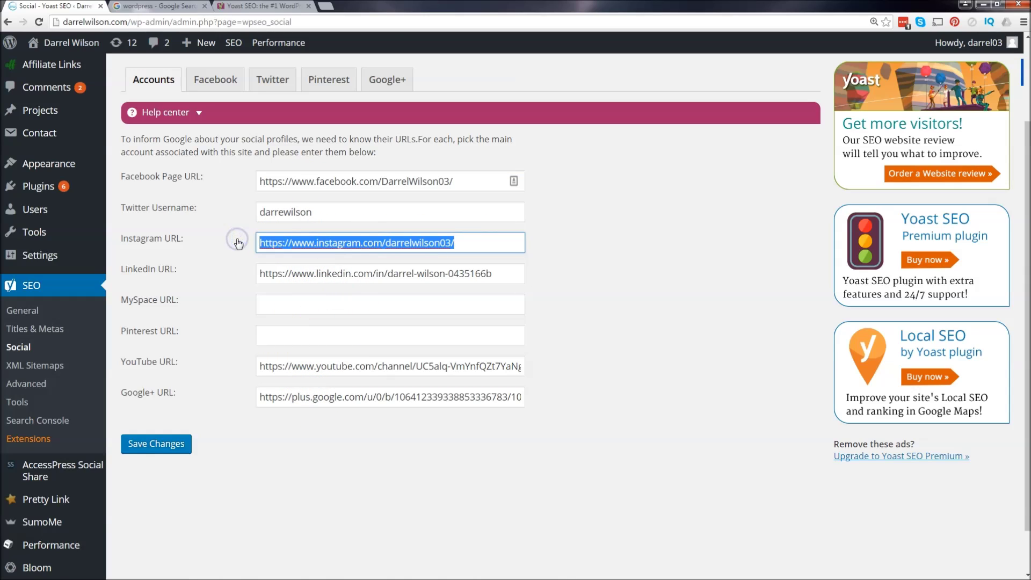
drag(462, 181, 200, 181)
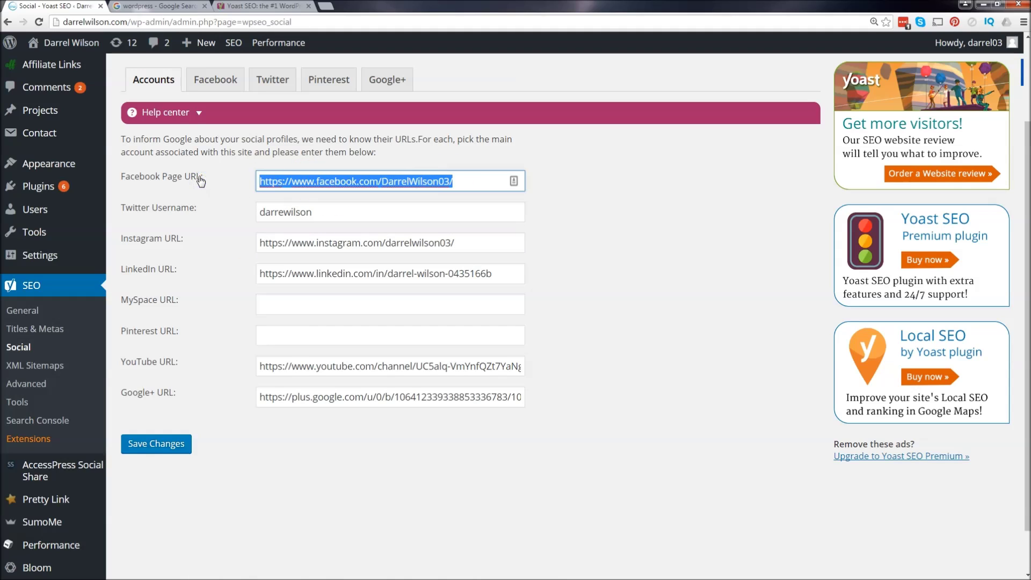
Open the Facebook social settings and check the default Image URL and the Facebook App ID field.
click(216, 80)
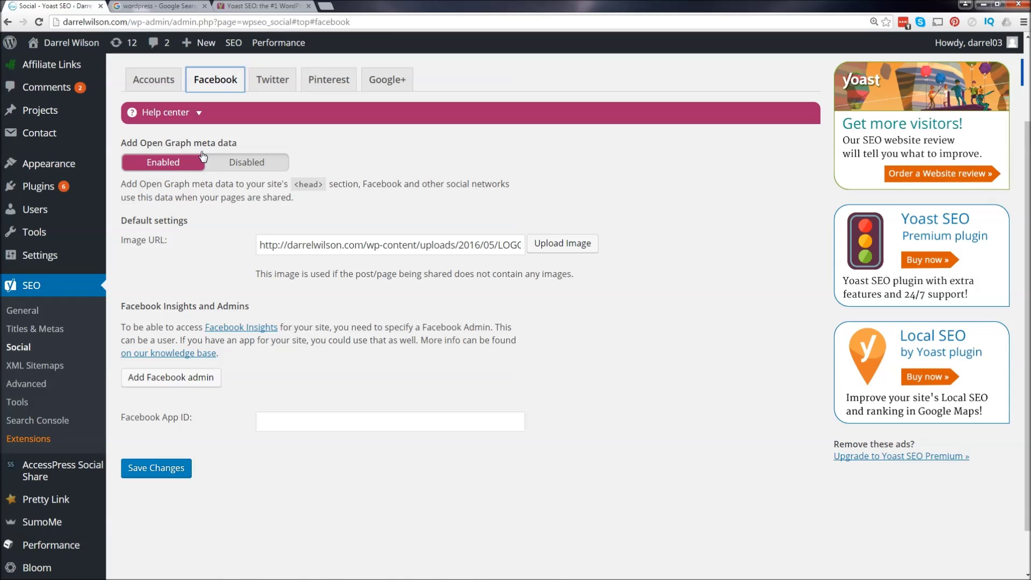
triple_click(349, 246)
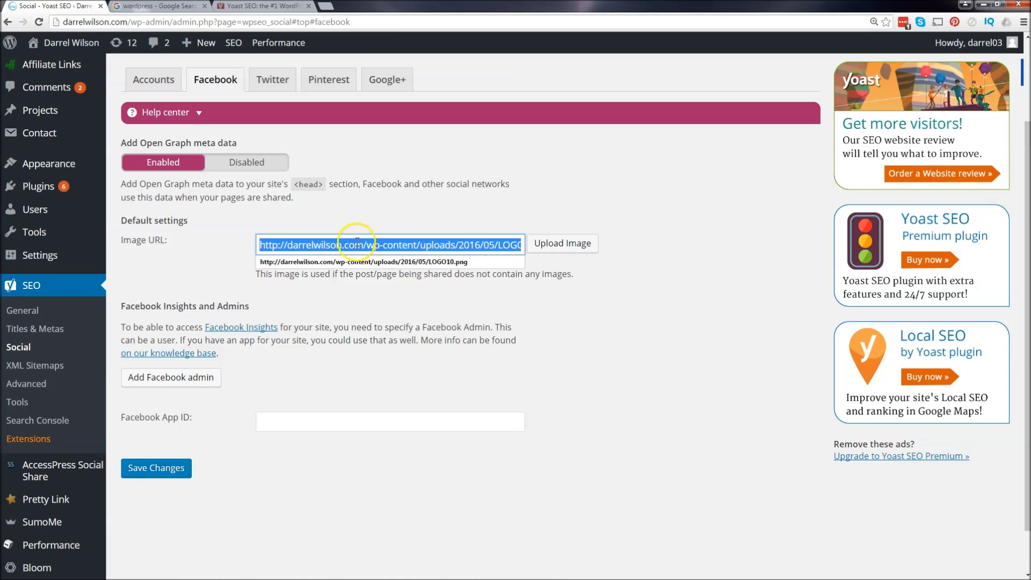
click(308, 248)
click(268, 420)
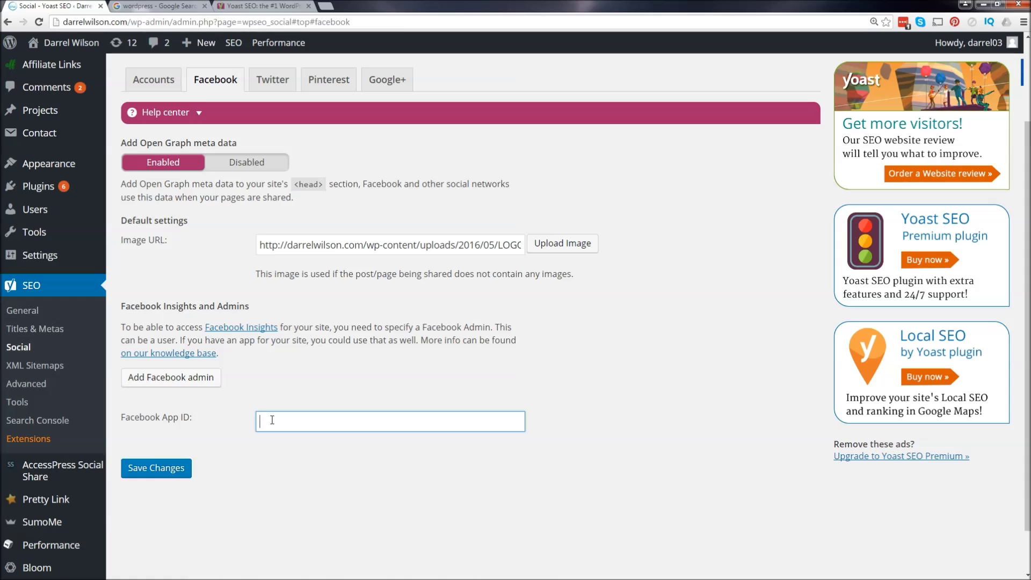
In the Twitter social settings, compare Summary with large image against Summary as default card type, set it to Summary, and save the changes.
click(279, 82)
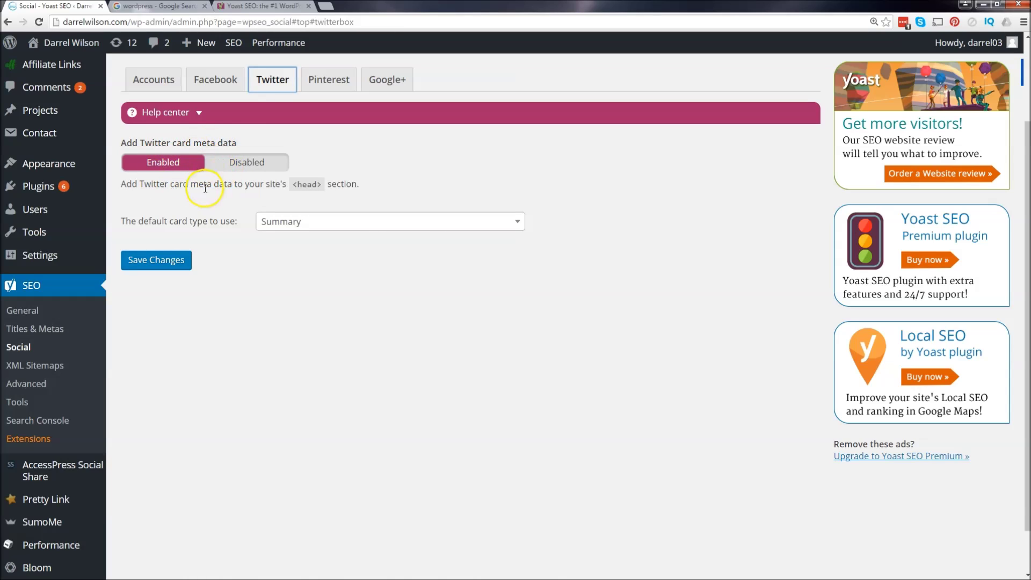
click(313, 228)
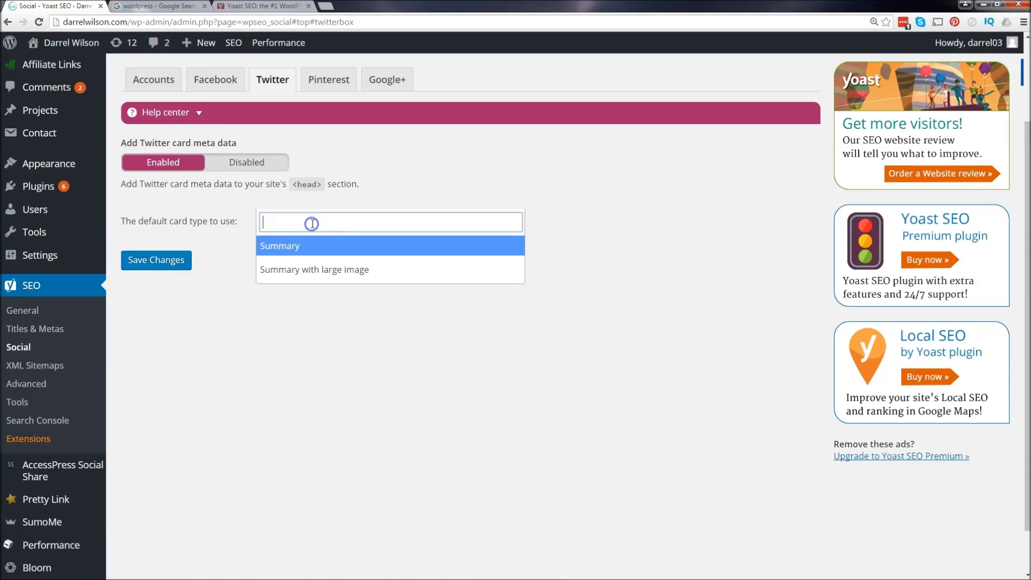
click(315, 269)
click(315, 224)
click(316, 248)
click(313, 221)
click(317, 266)
click(320, 226)
click(322, 239)
click(324, 229)
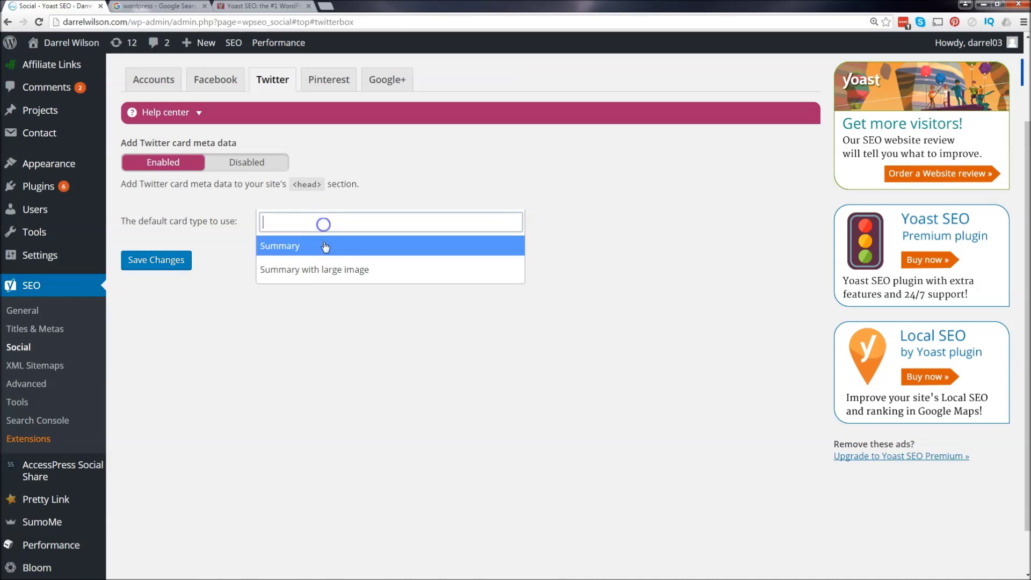
click(325, 274)
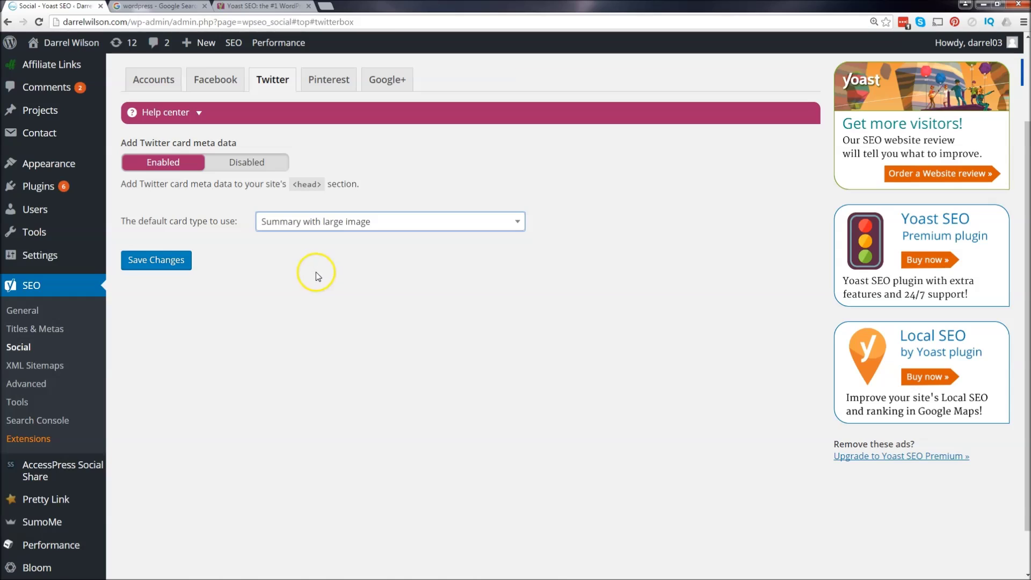
click(293, 223)
click(295, 245)
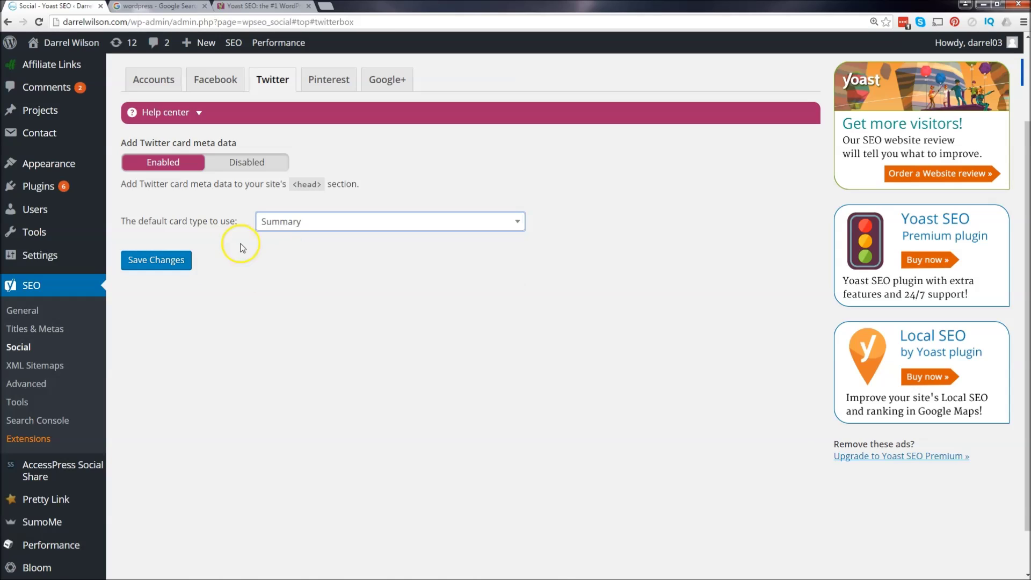
click(159, 260)
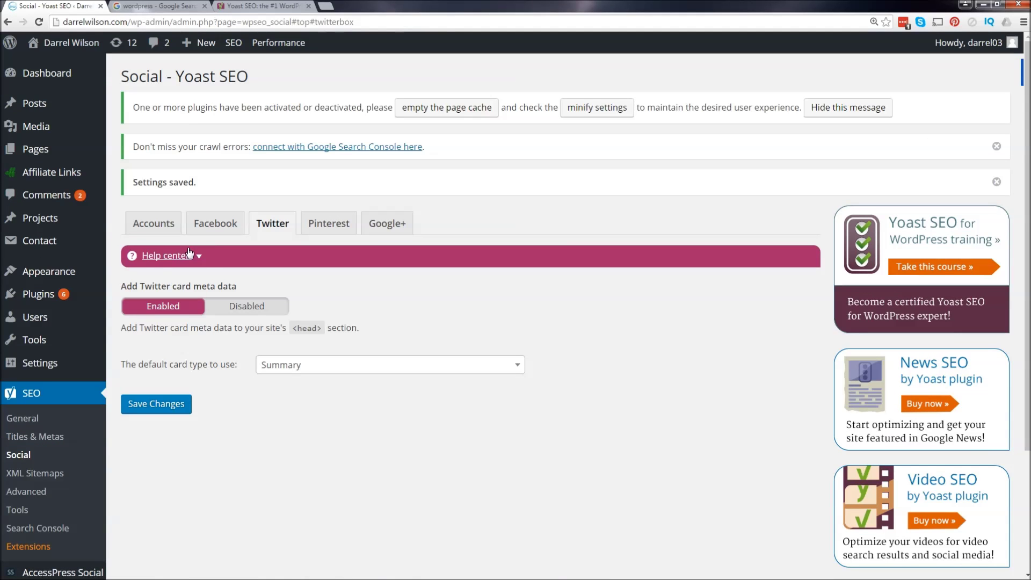
click(310, 364)
click(315, 389)
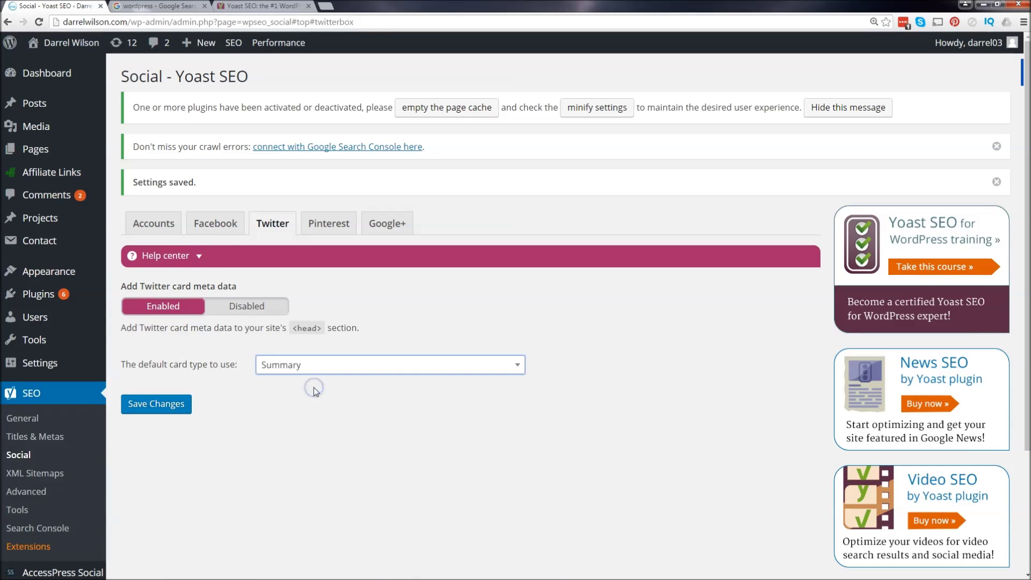
Check the Pinterest confirmation field and the Google Publisher Page setting, and save the Social settings.
click(320, 231)
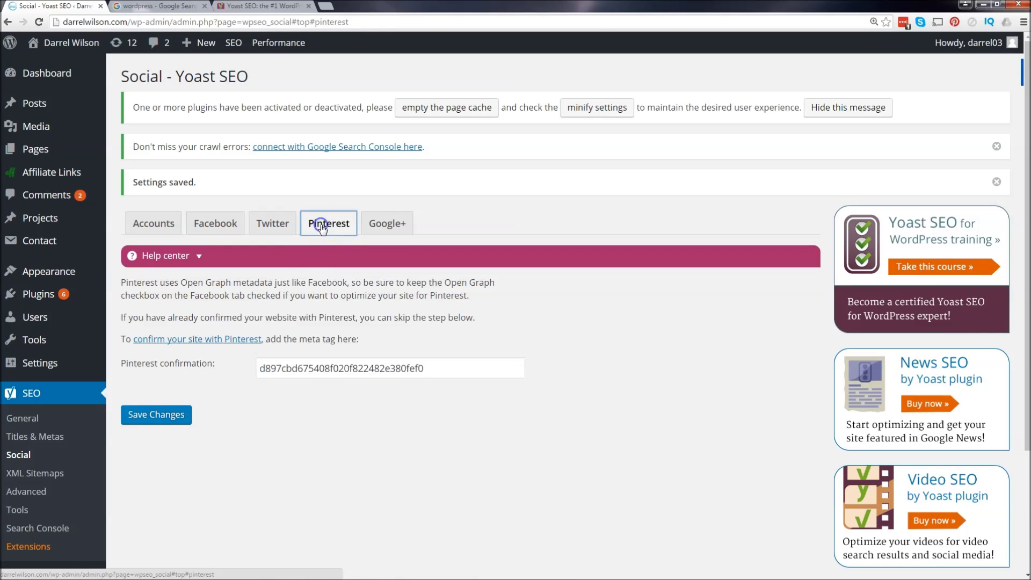
scroll(321, 232, down, 1)
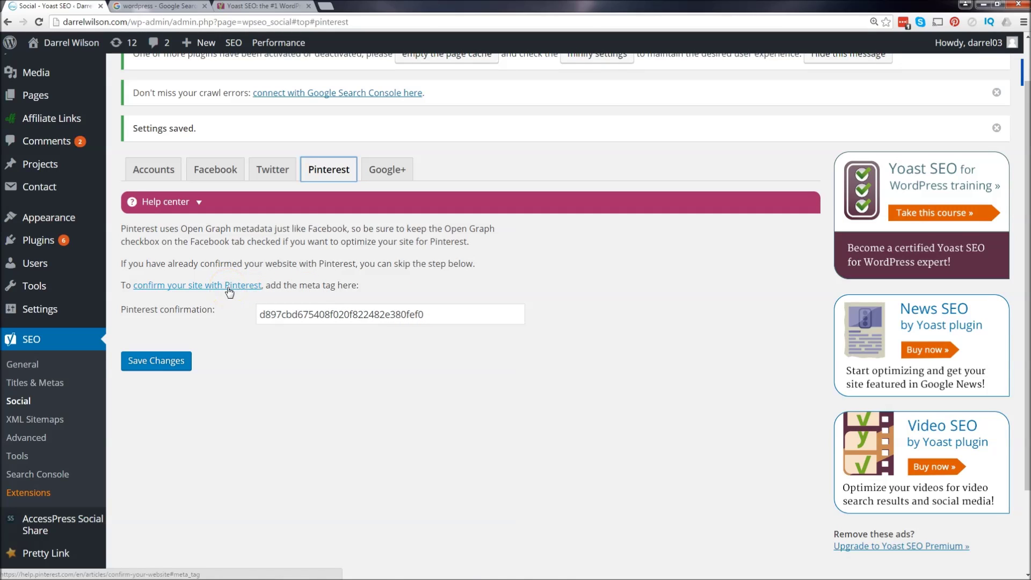
mouse_move(453, 316)
mouse_down()
mouse_move(210, 316)
mouse_move(446, 316)
mouse_up()
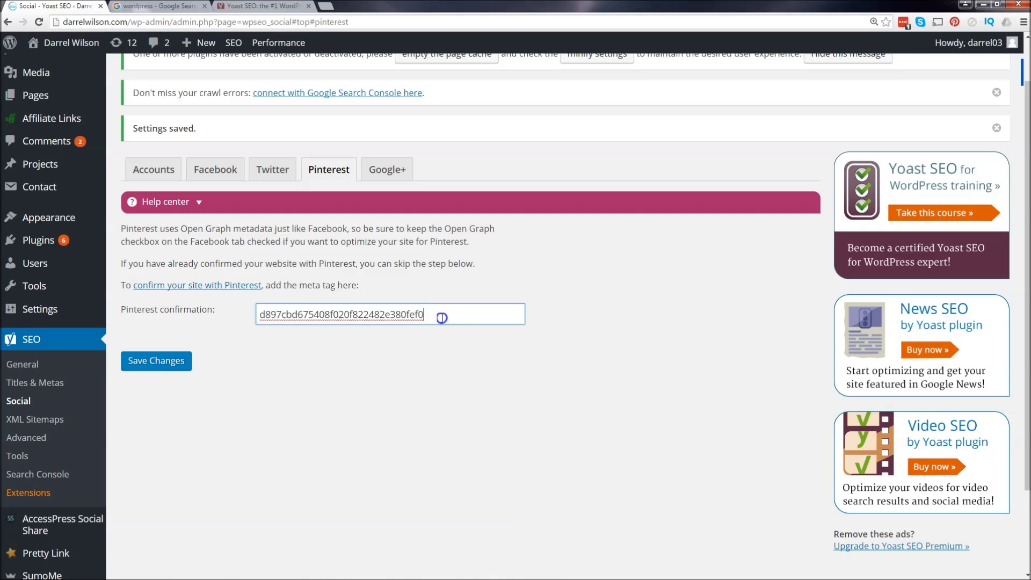
drag(441, 317, 186, 317)
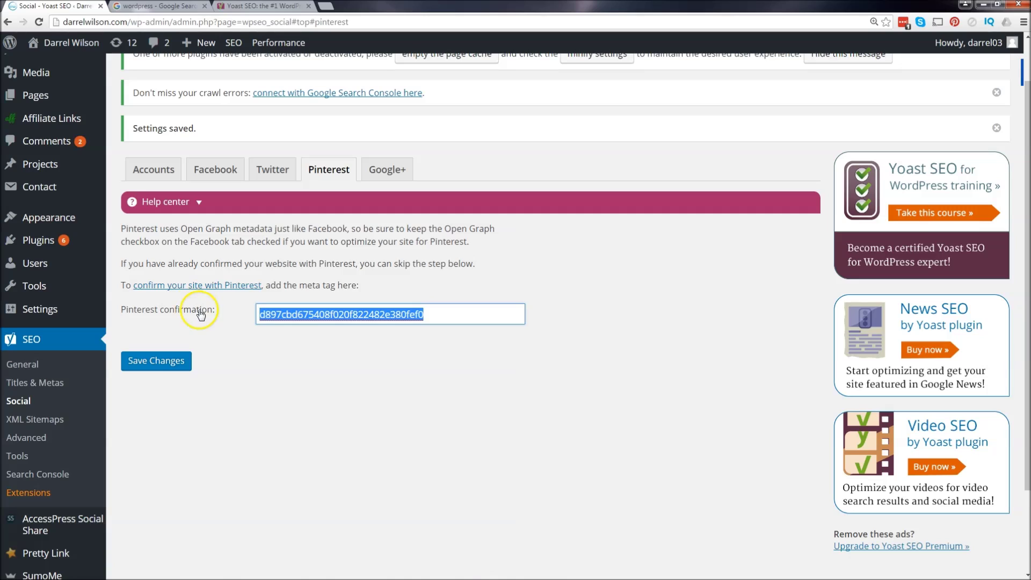
click(382, 171)
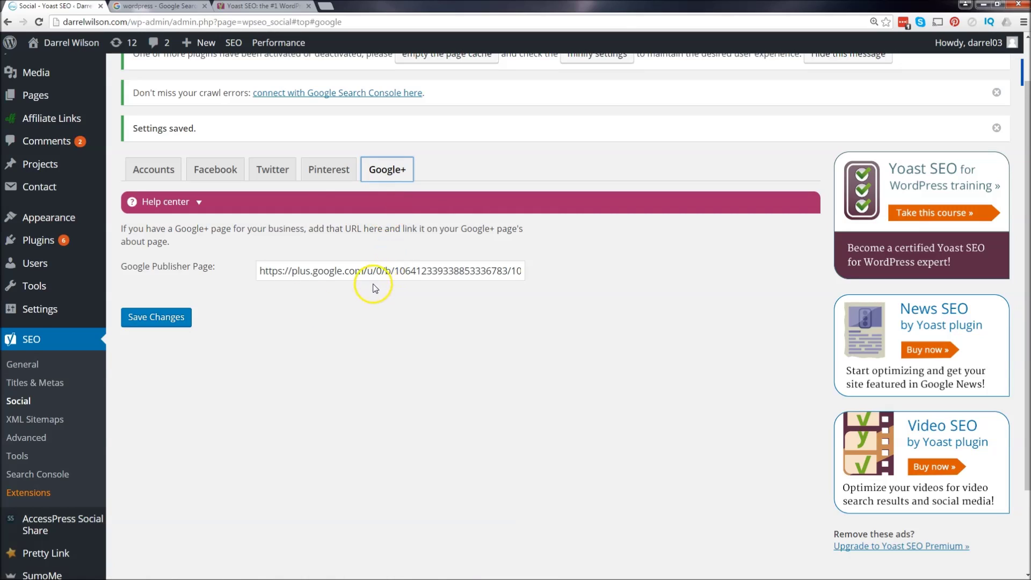
click(170, 317)
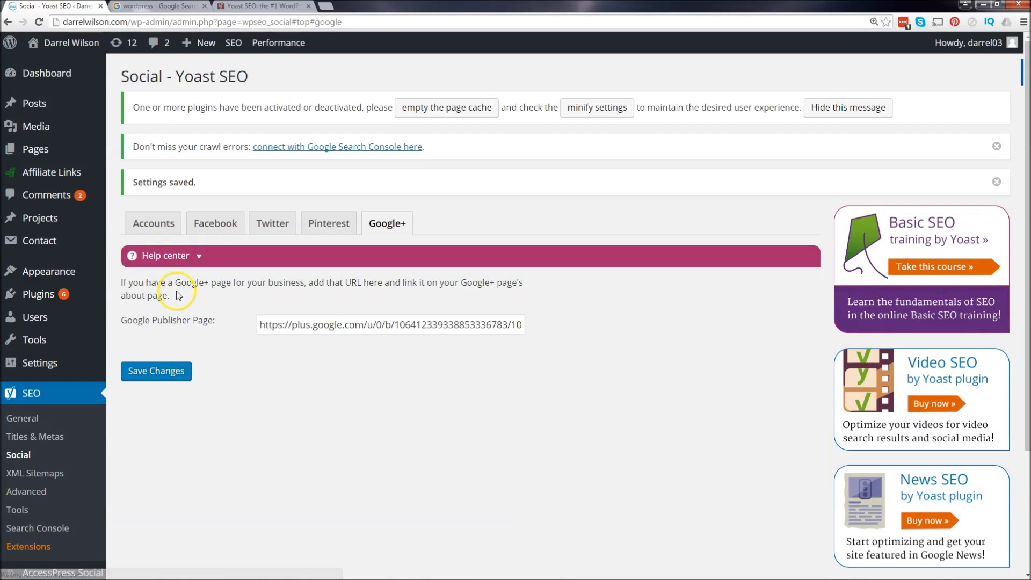
Open the XML Sitemaps settings and review the General, User sitemap, Post Types, Excluded Posts and Taxonomies options.
scroll(103, 322, down, 2)
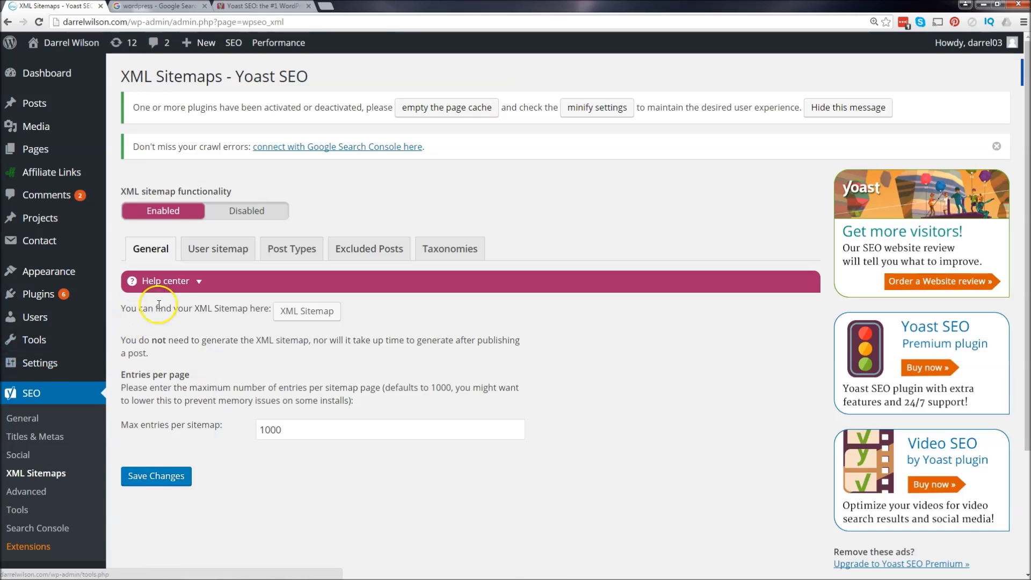
click(205, 318)
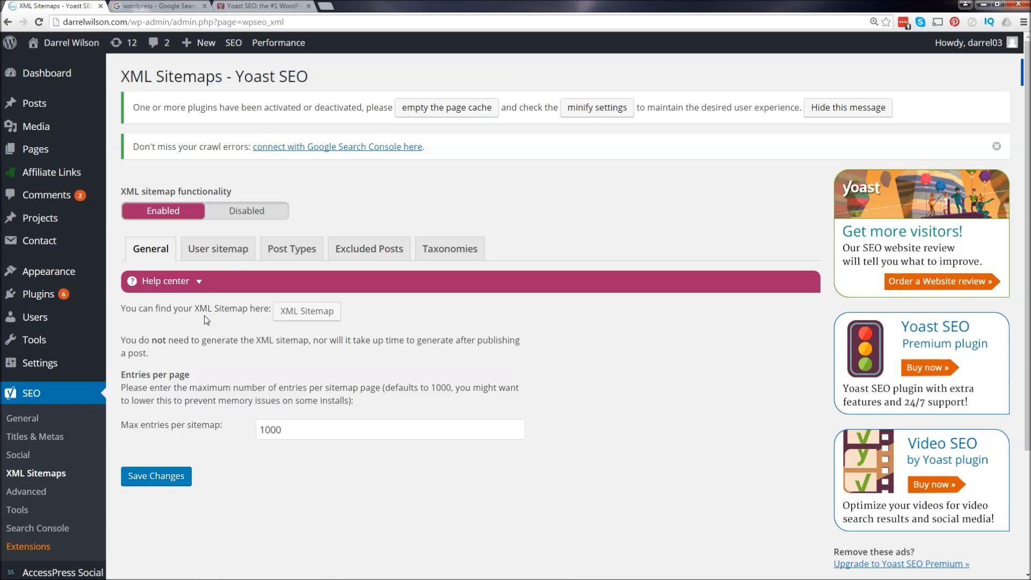
click(227, 248)
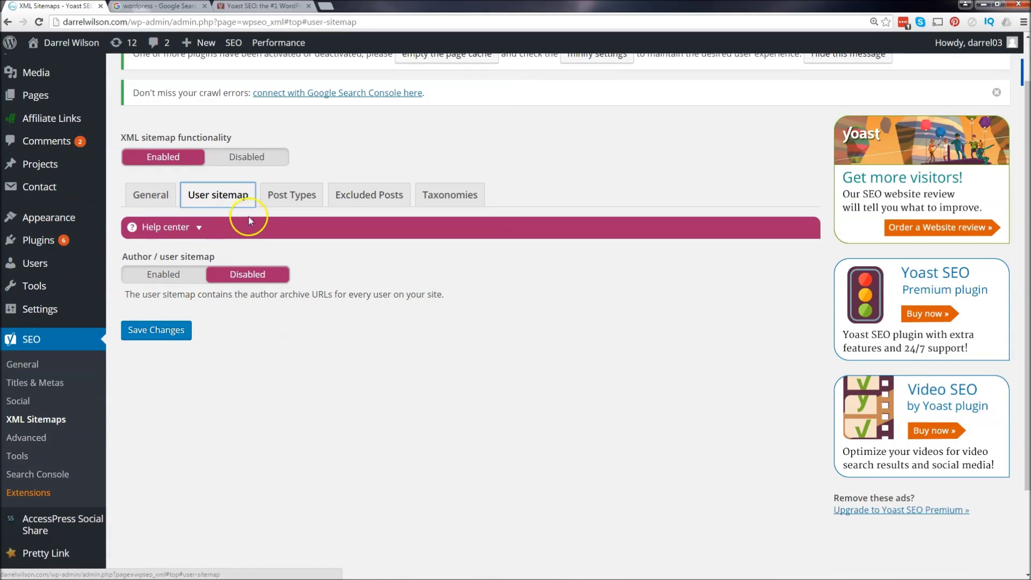
click(289, 196)
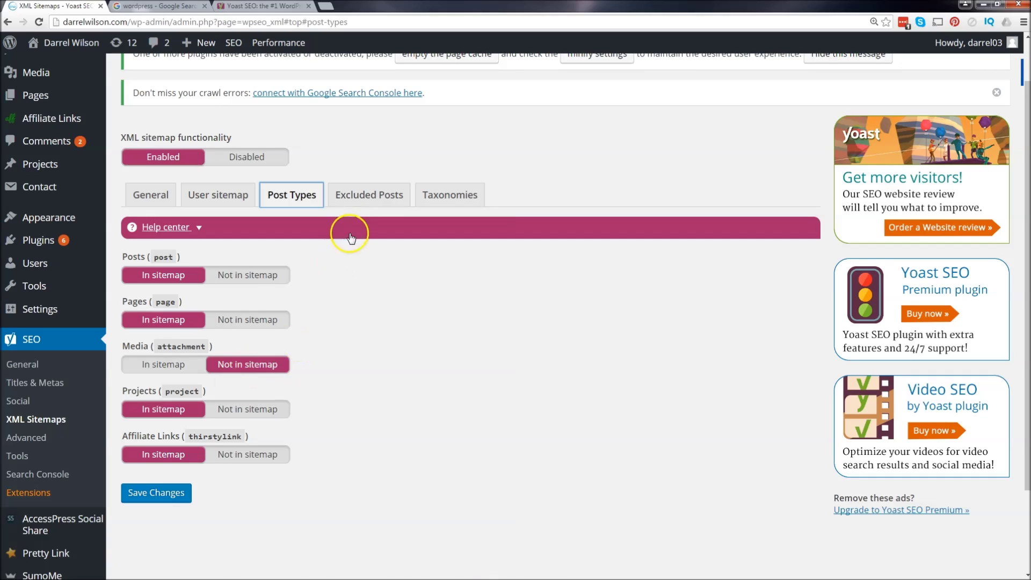
click(367, 195)
click(370, 298)
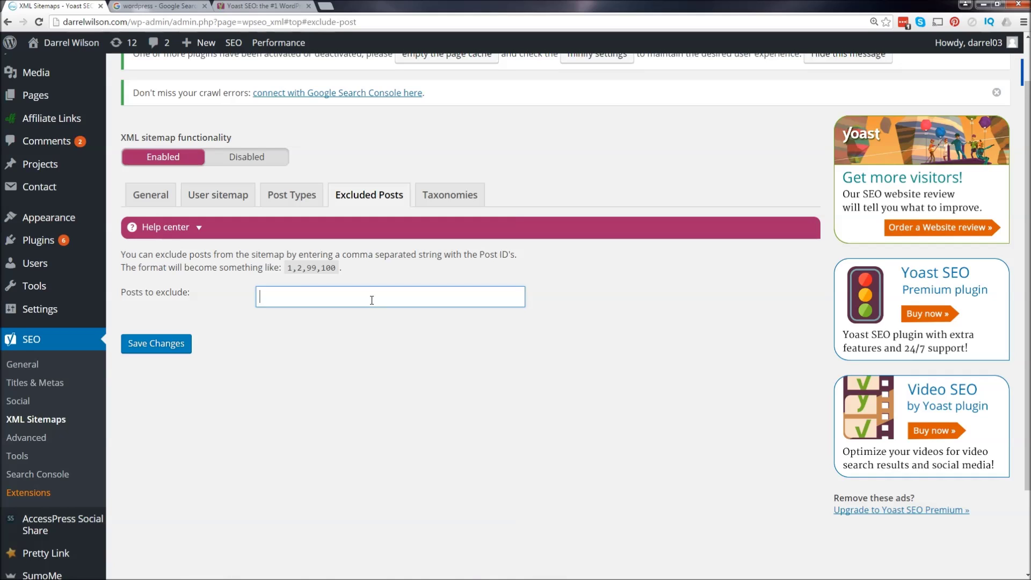
click(436, 194)
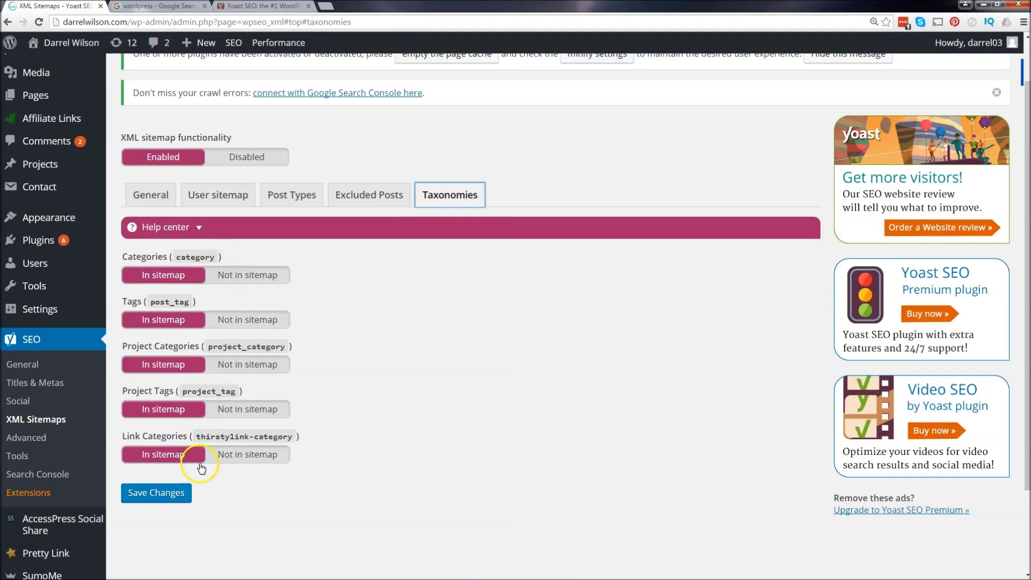
Save the XML Sitemaps settings from the General section and view the site's XML sitemap index.
click(159, 197)
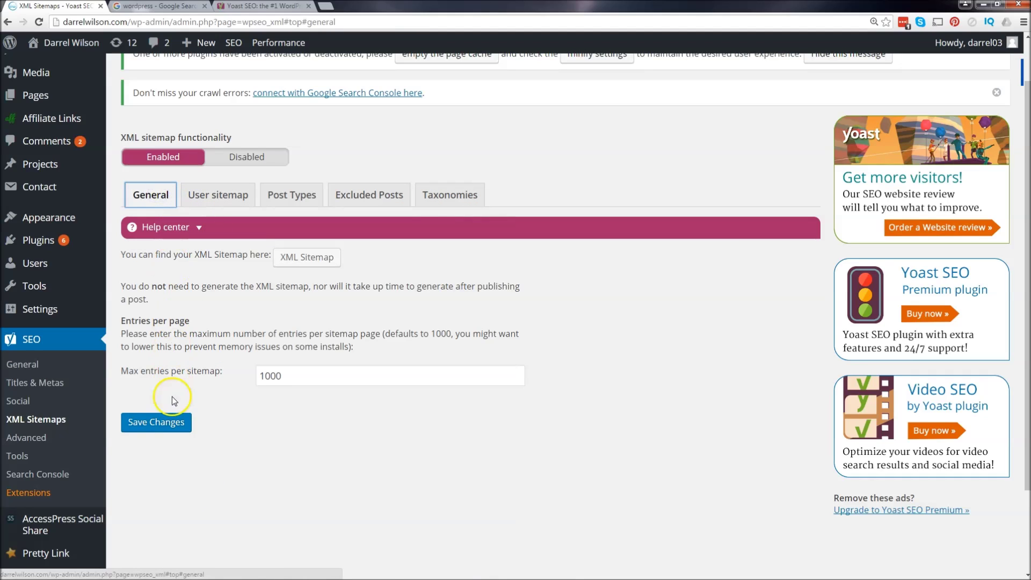
click(167, 422)
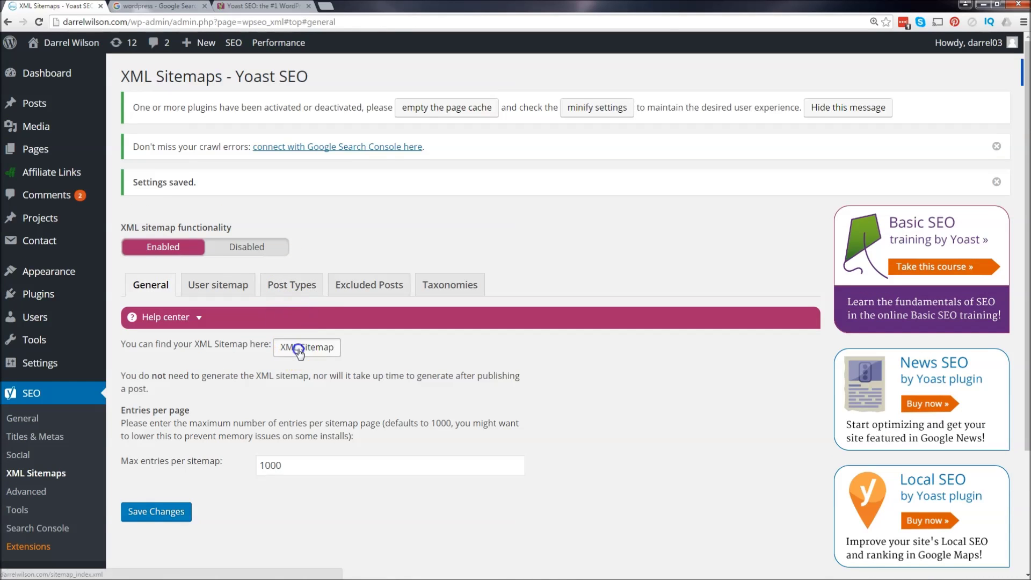
click(299, 349)
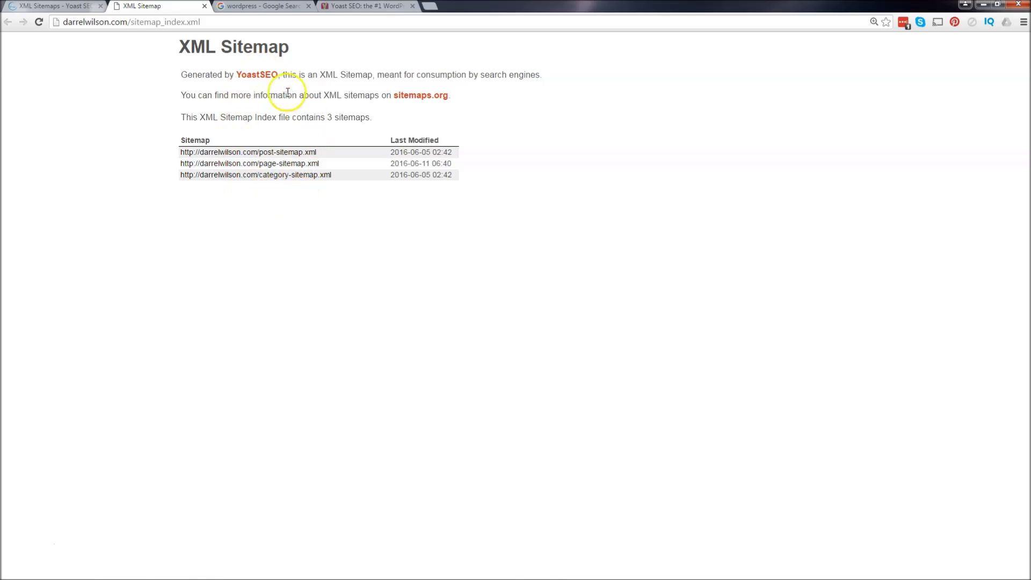
click(60, 6)
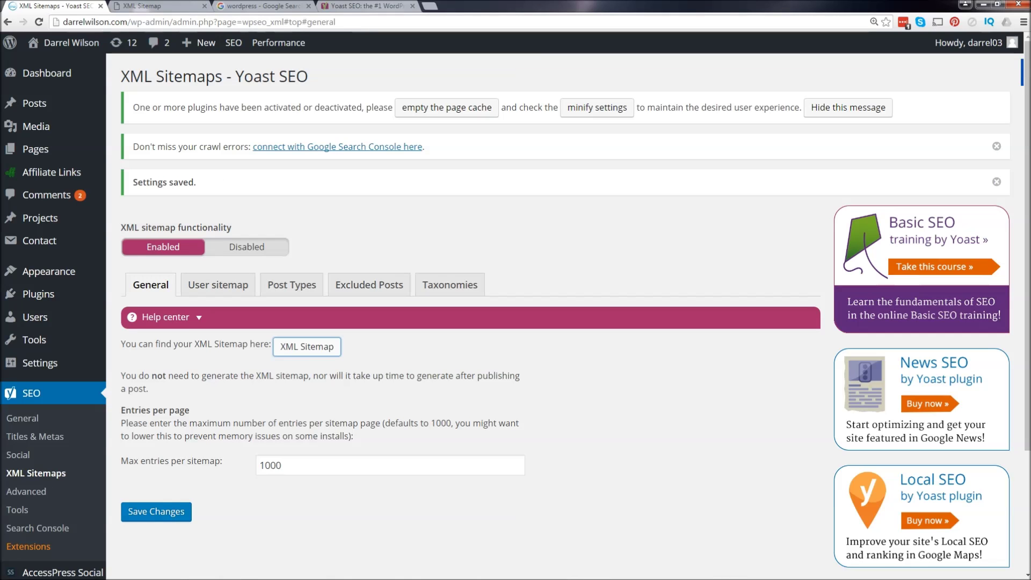
click(430, 6)
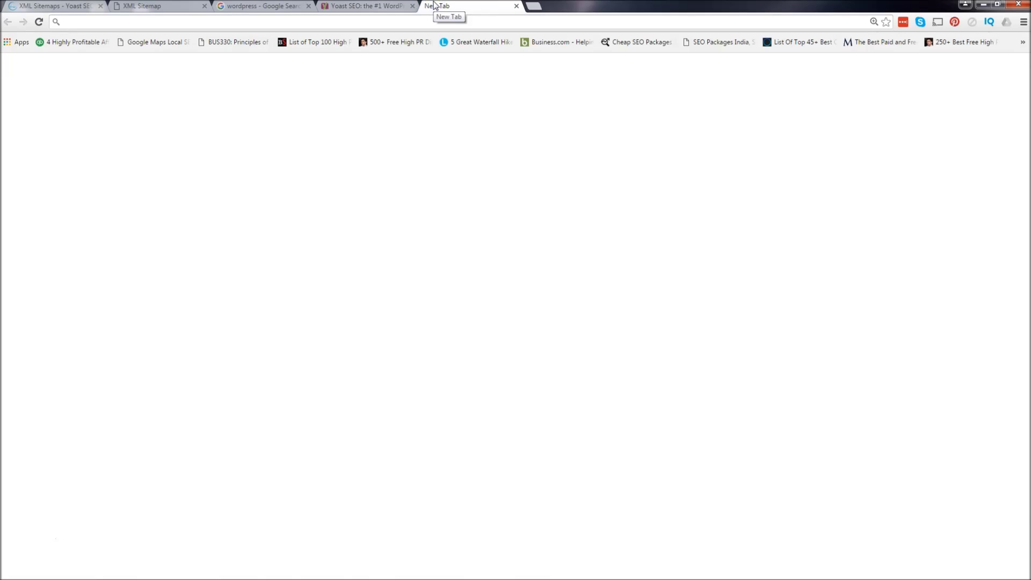
text(www.x)
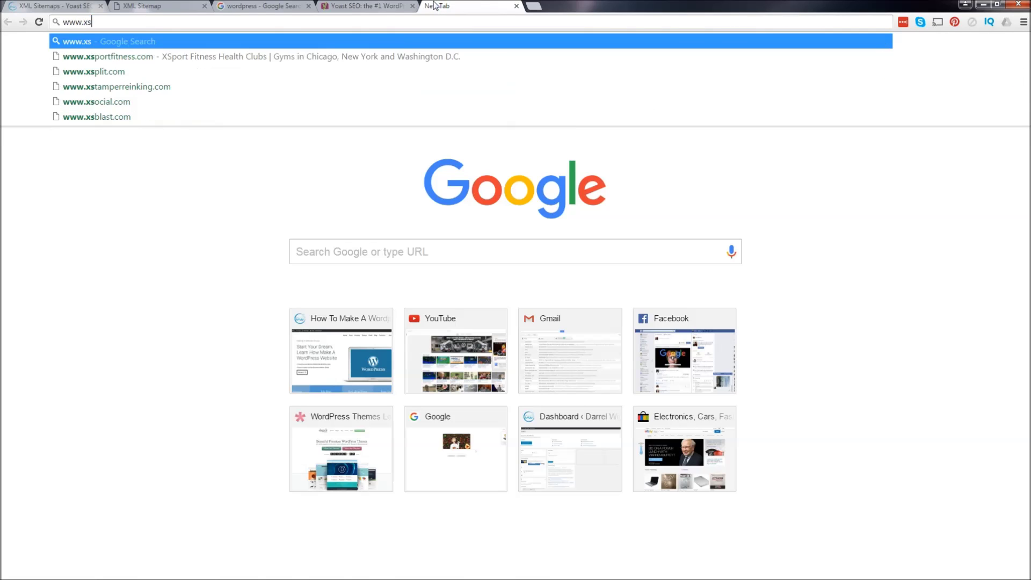
key(Down)
key(Return)
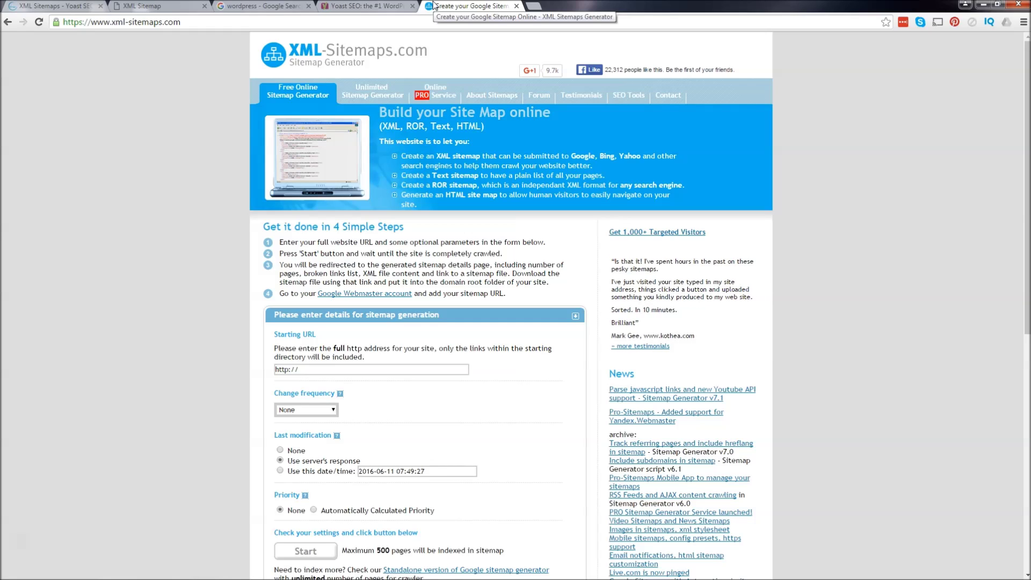
Generate a sitemap for the website's http address with Monthly change frequency, and download the resulting sitemap file.
click(368, 368)
text(darrelwilson.com)
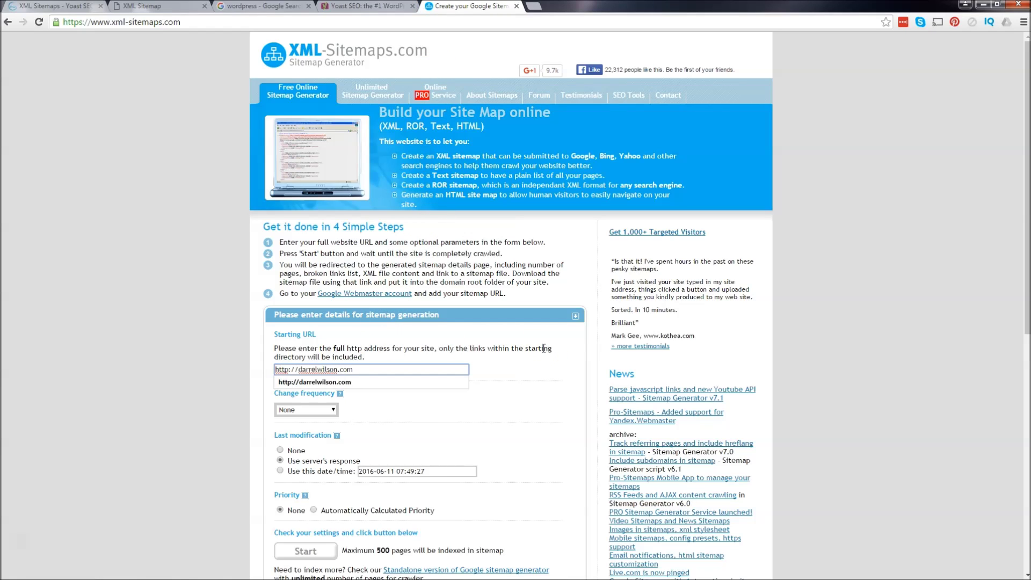
click(610, 292)
scroll(424, 284, down, 1)
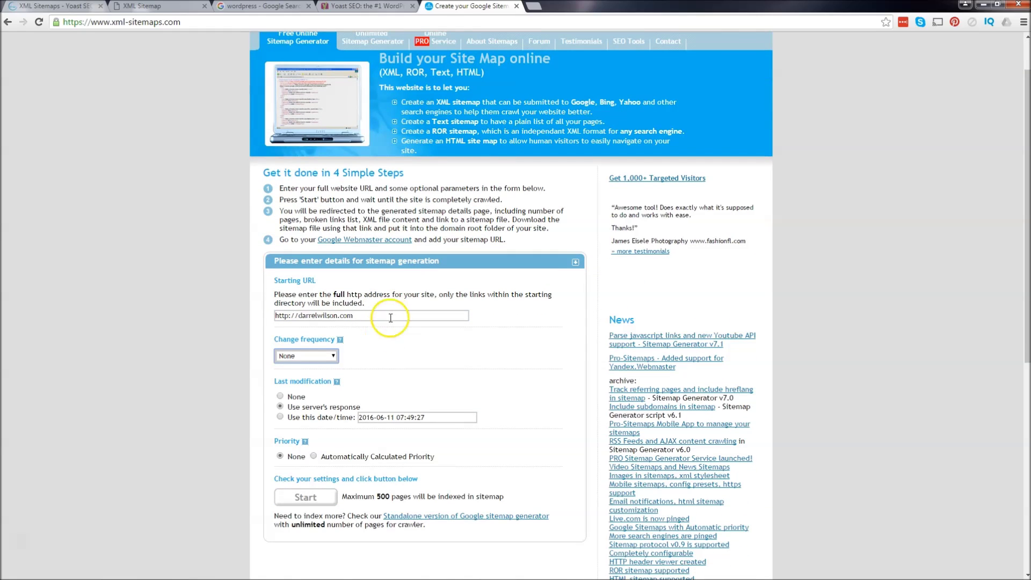
click(330, 357)
click(321, 413)
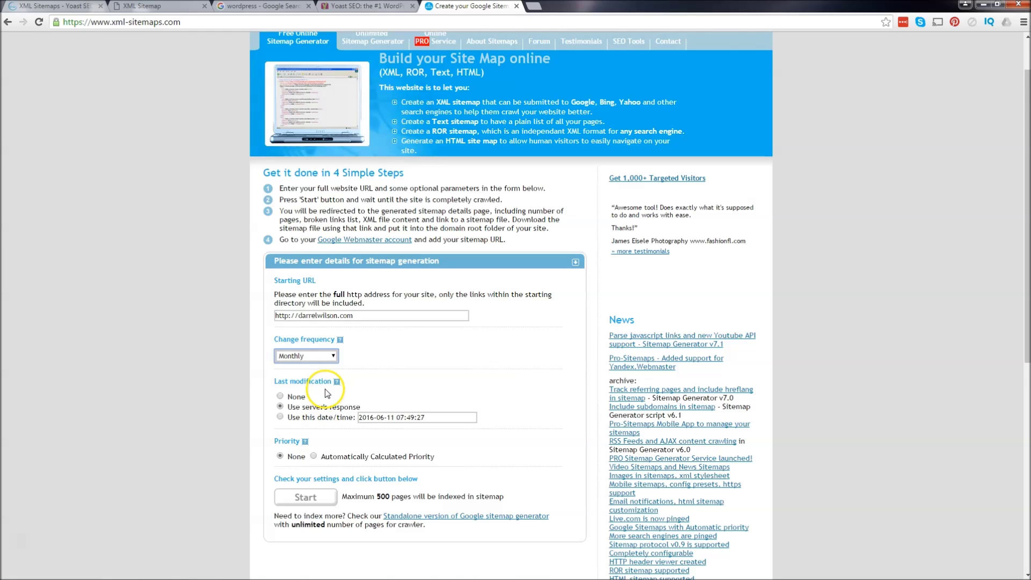
scroll(325, 392, down, 1)
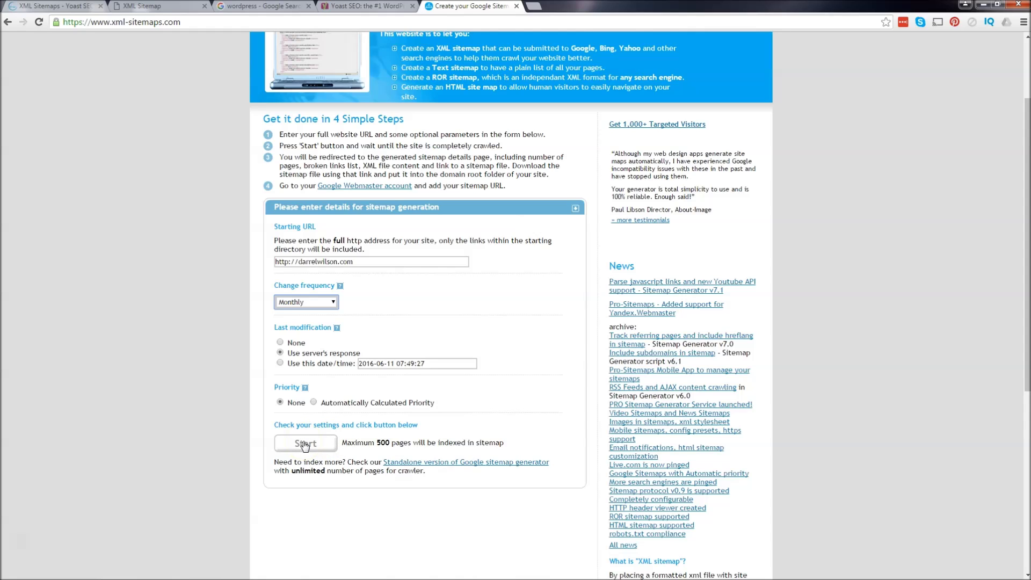
click(305, 444)
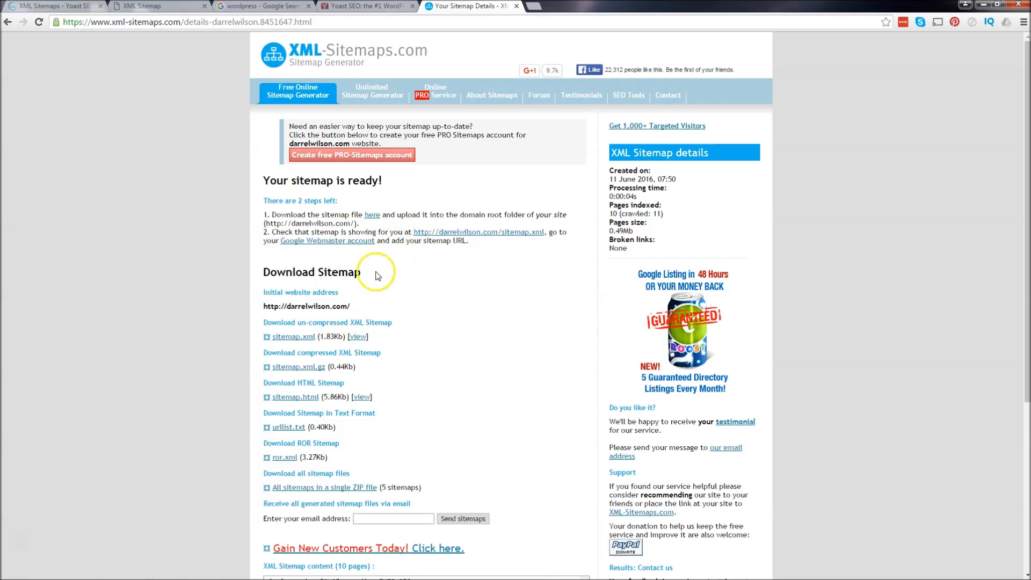
click(373, 216)
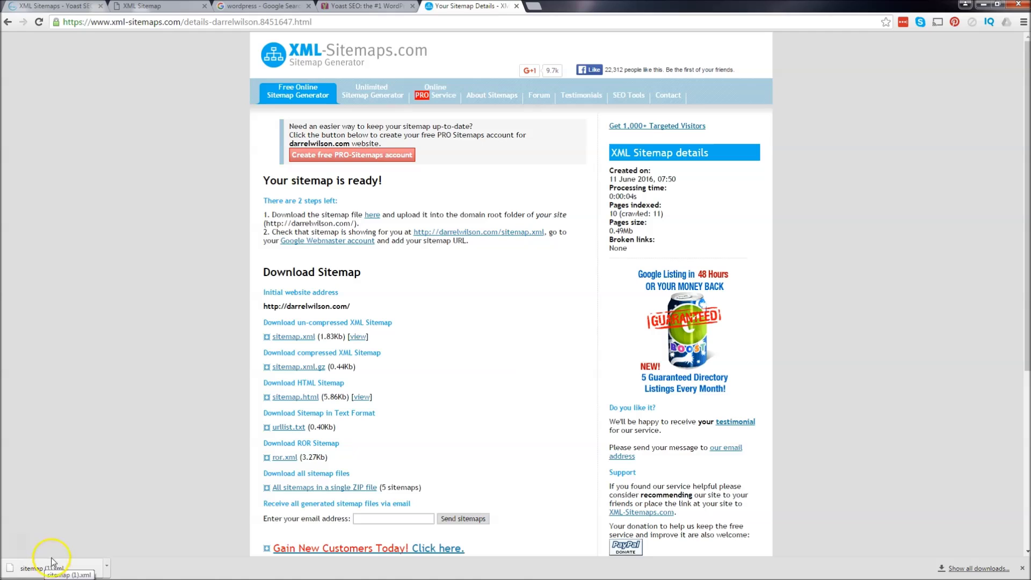
Open the website's cPanel page in a new tab and log in with the account password.
click(533, 6)
text(darrelwilson.com)
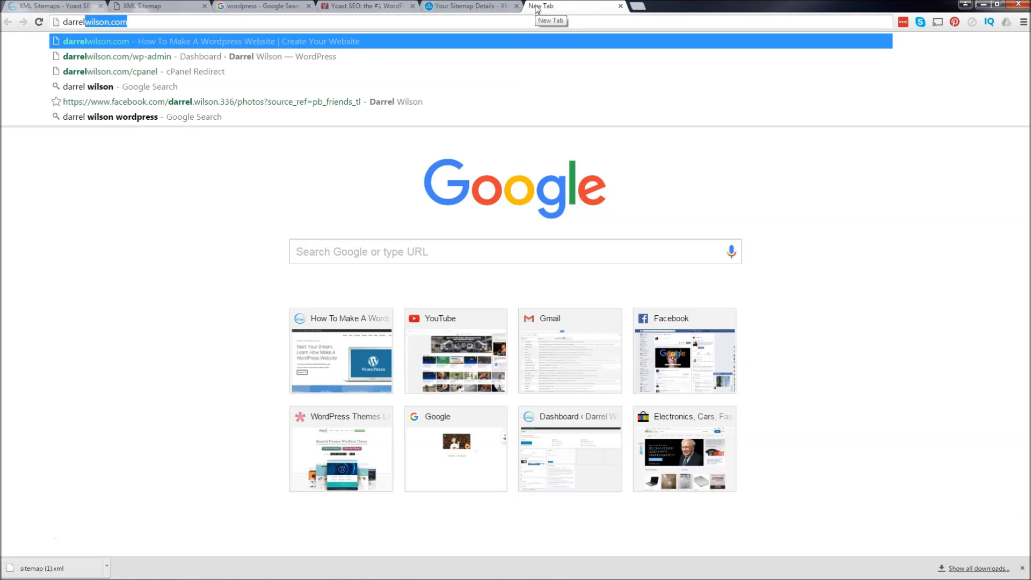
key(Down)
key(Down)
key(Return)
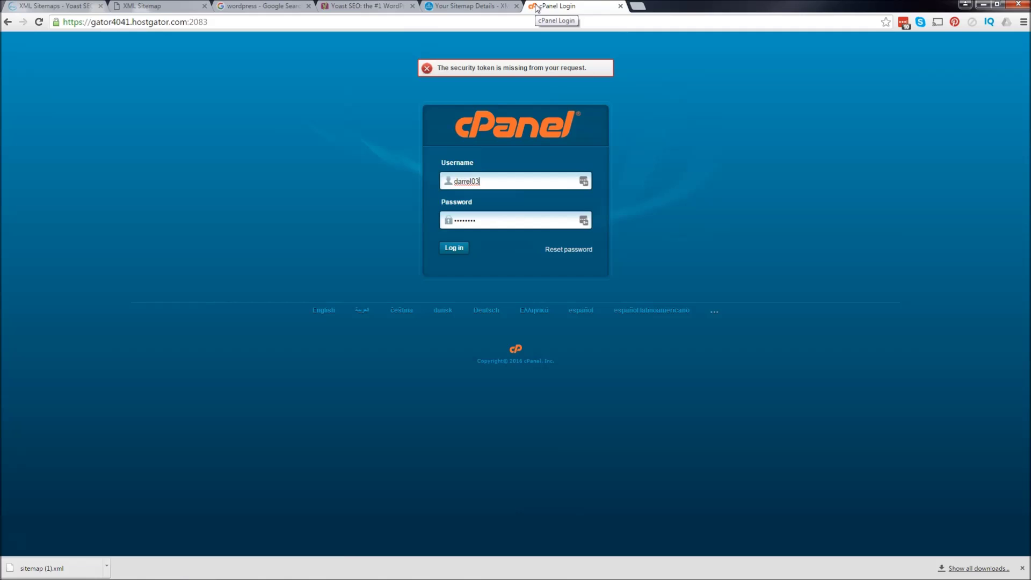
double_click(516, 223)
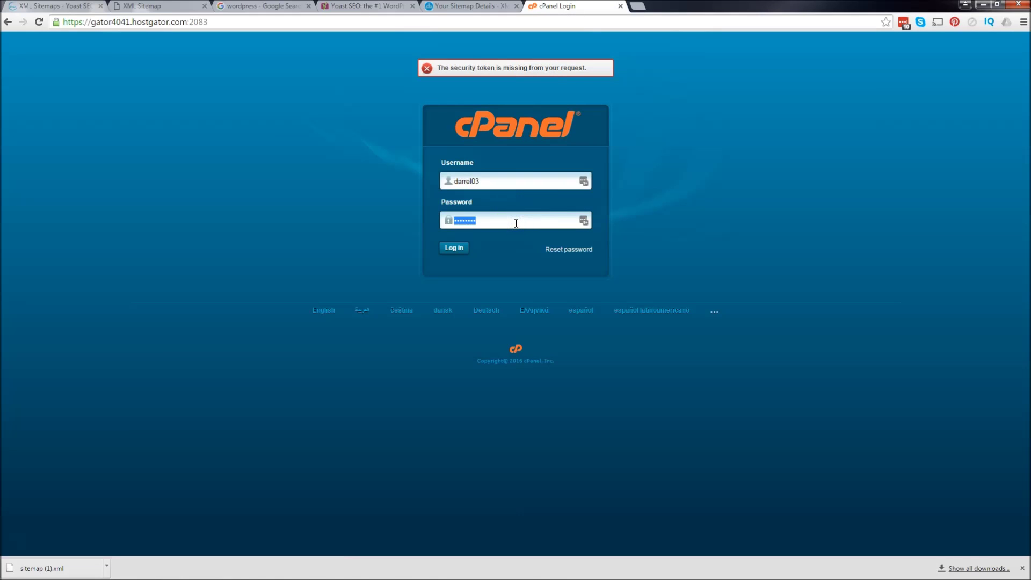
text(d)
key(Return)
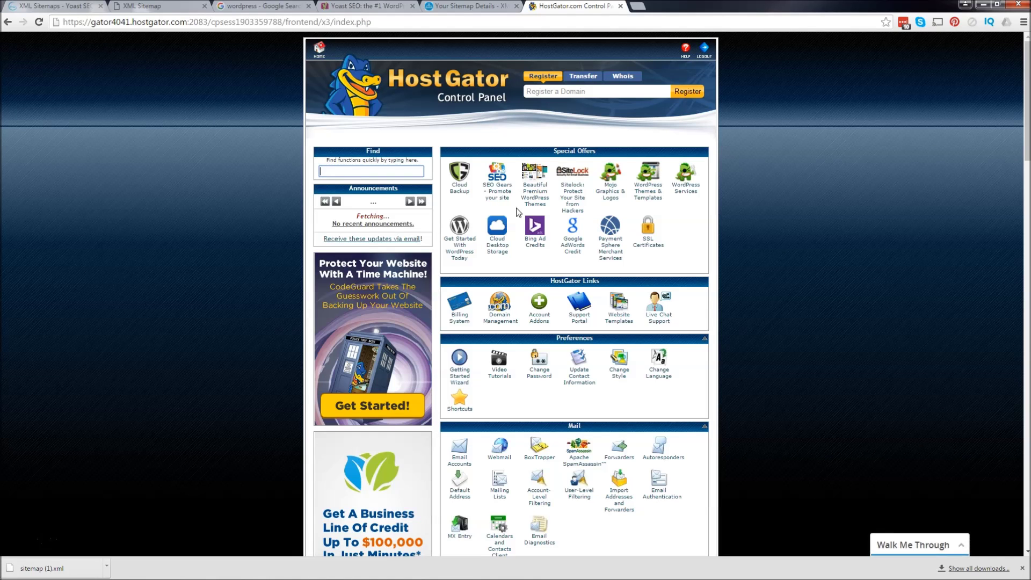
Open cPanel's File Manager at the Web Root (public_html/www) with hidden files shown, and enter the website's domain folder.
scroll(520, 211, down, 3)
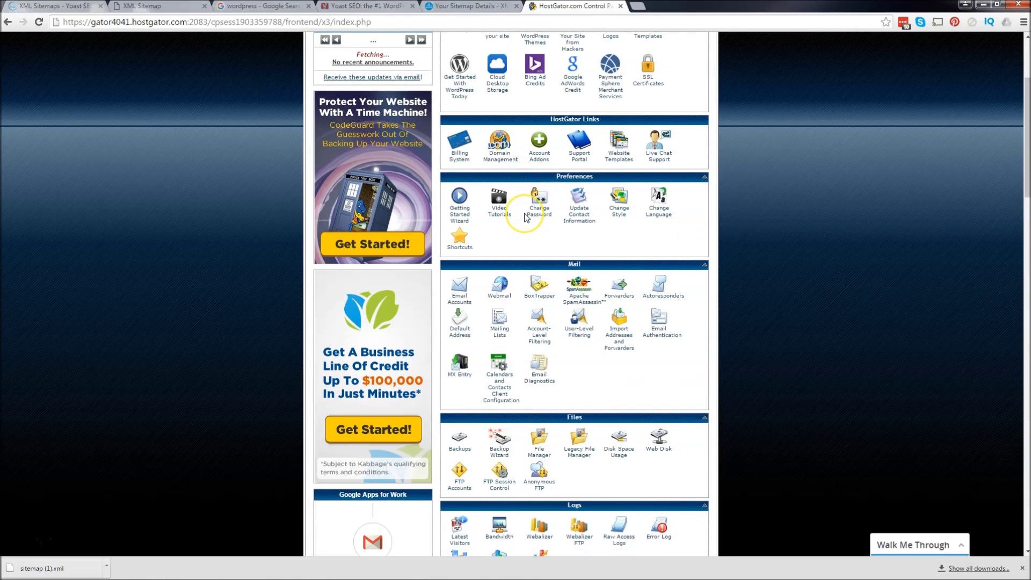
click(538, 444)
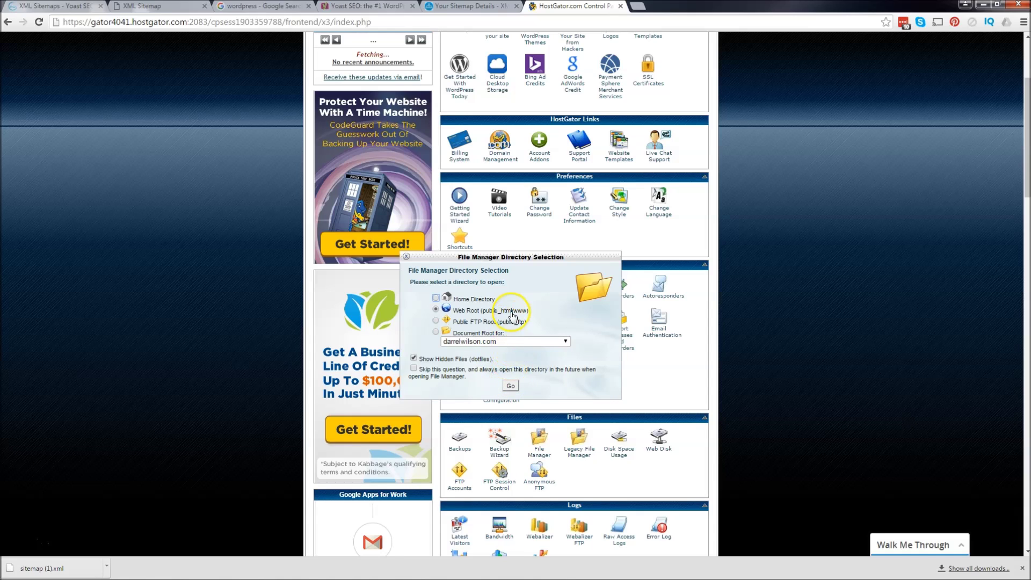
click(510, 342)
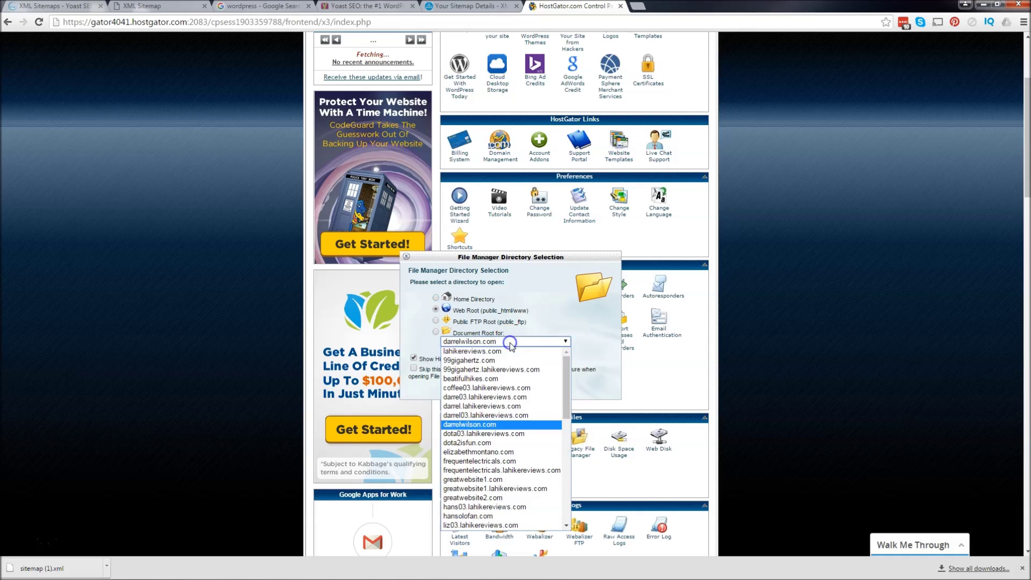
click(510, 425)
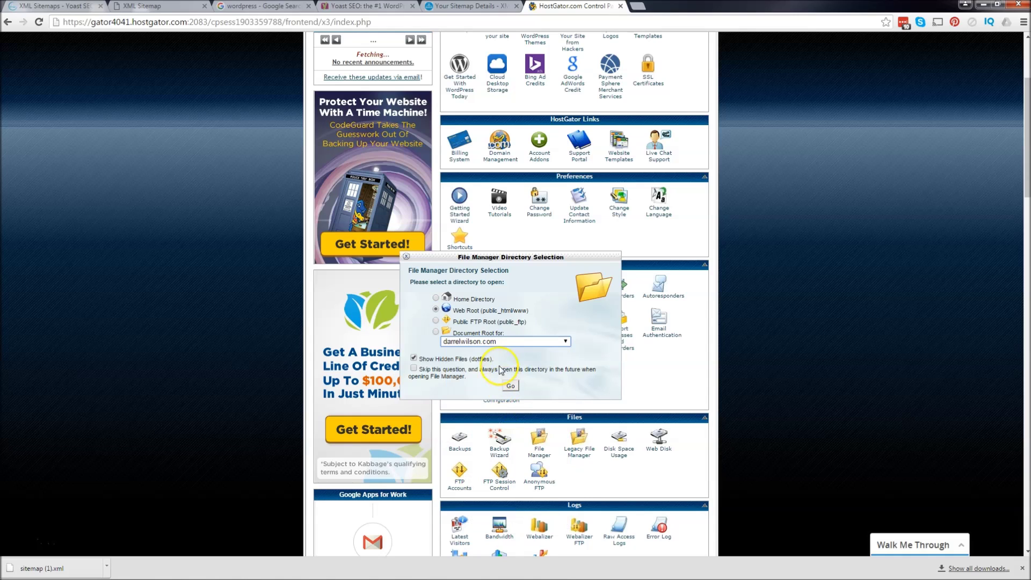
click(517, 382)
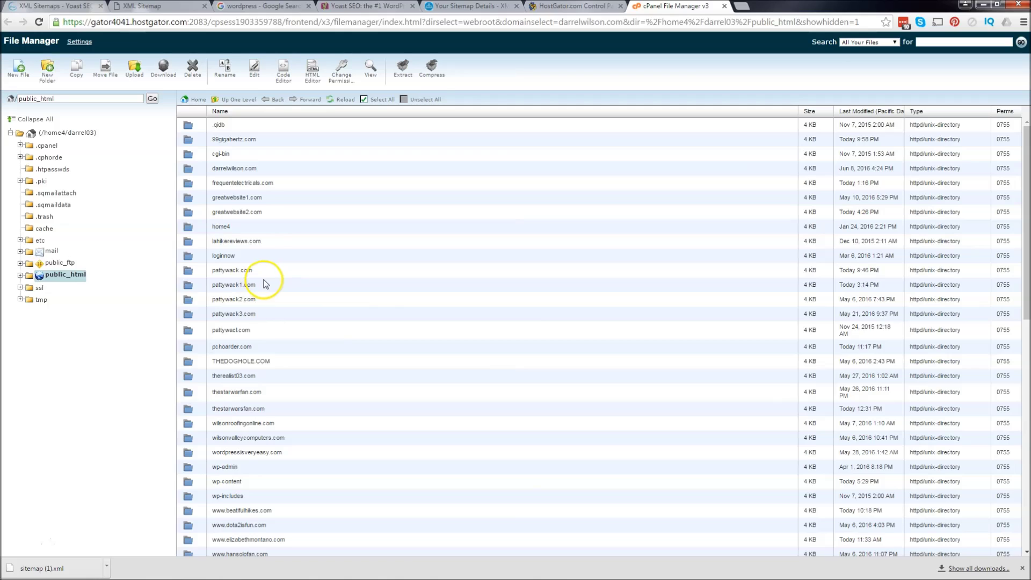
scroll(264, 283, down, 3)
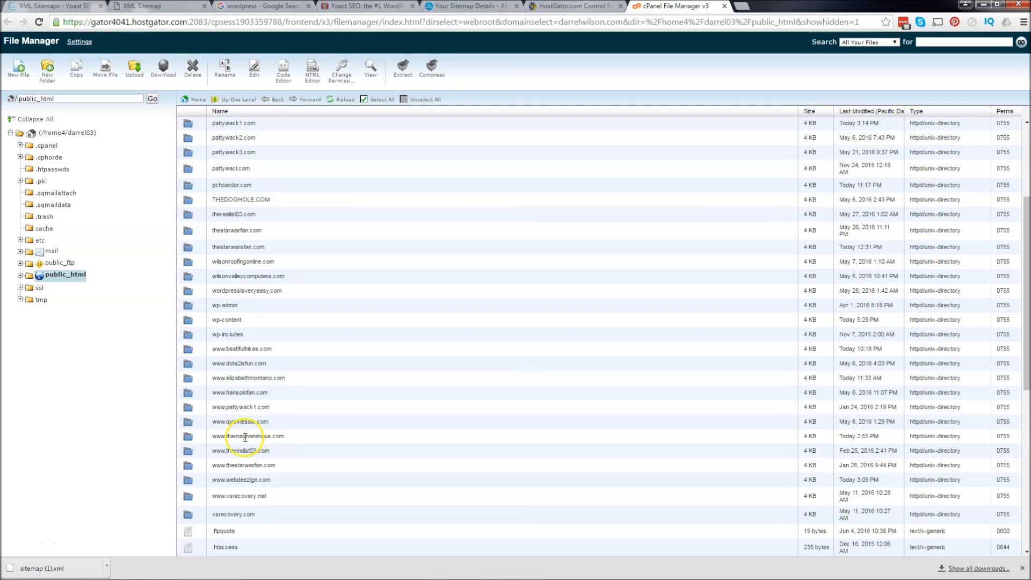
scroll(253, 429, up, 3)
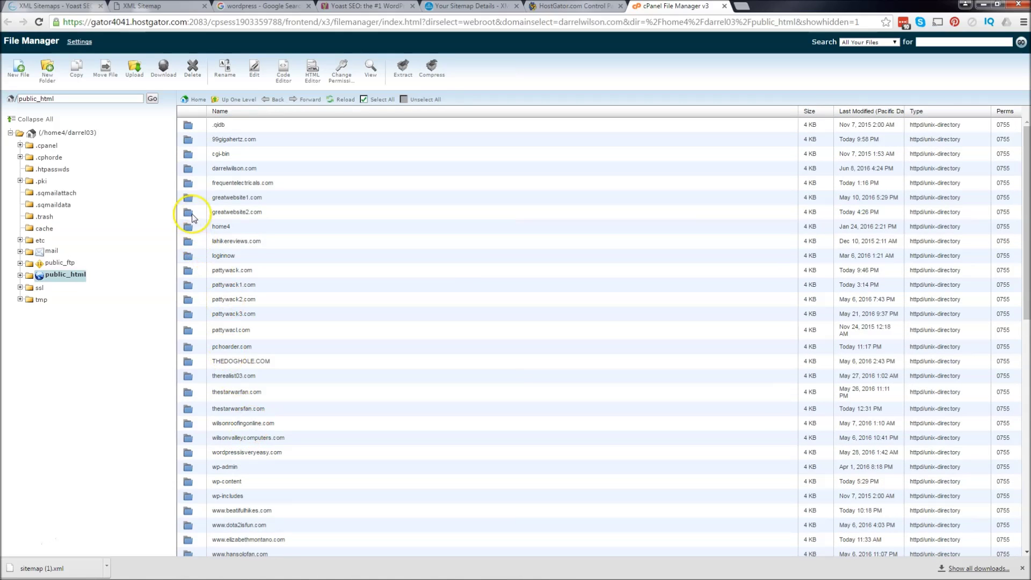
double_click(191, 168)
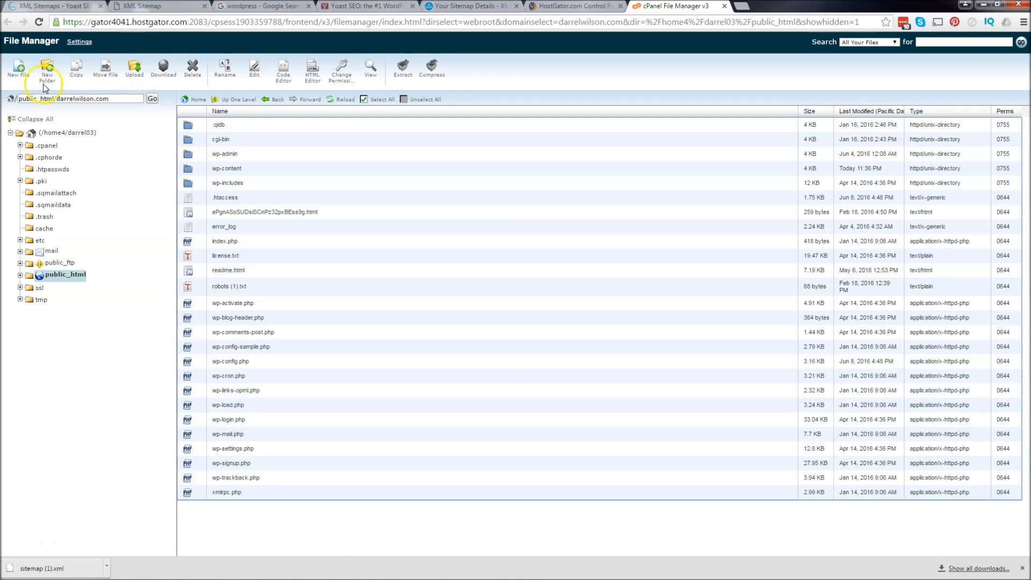
Upload the sitemap XML file from the Desktop into the website's domain folder and return to the folder's file list.
click(134, 68)
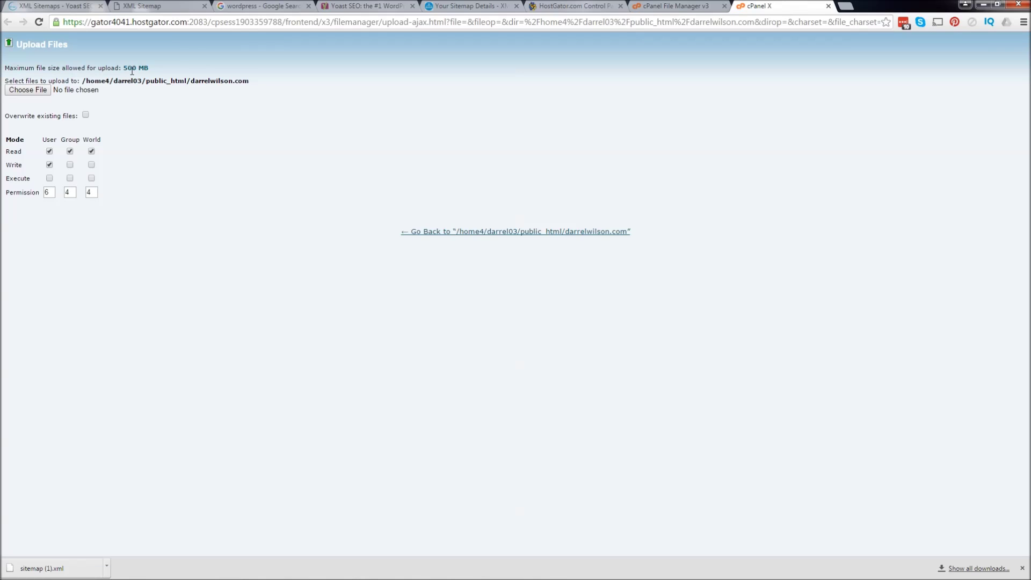
click(37, 90)
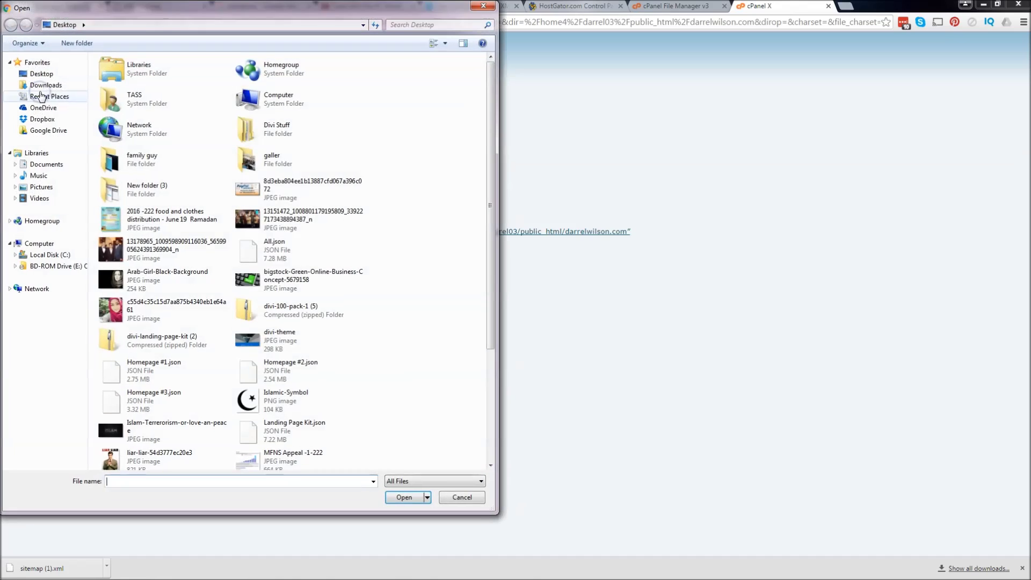
drag(490, 203, 486, 352)
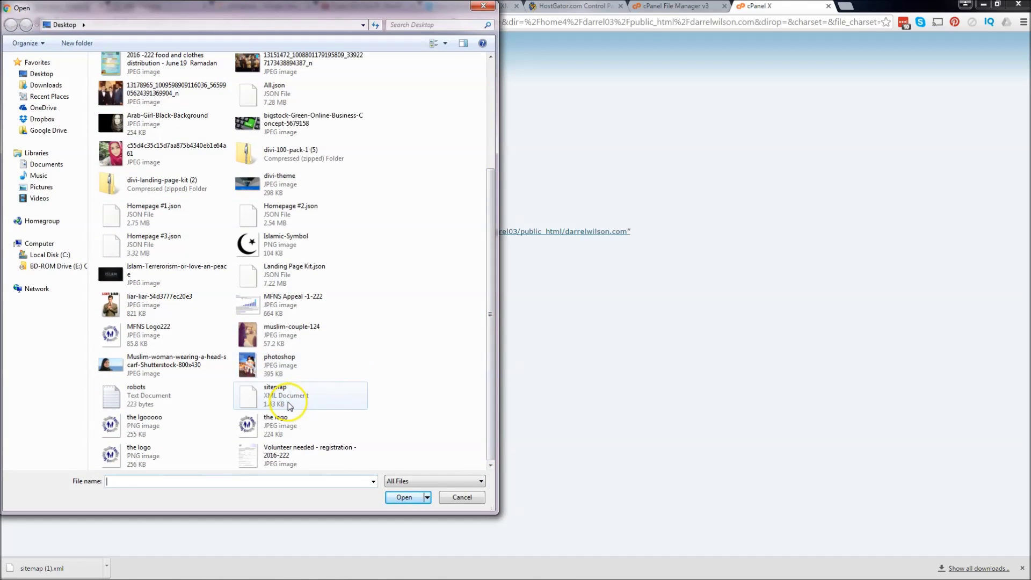
click(300, 388)
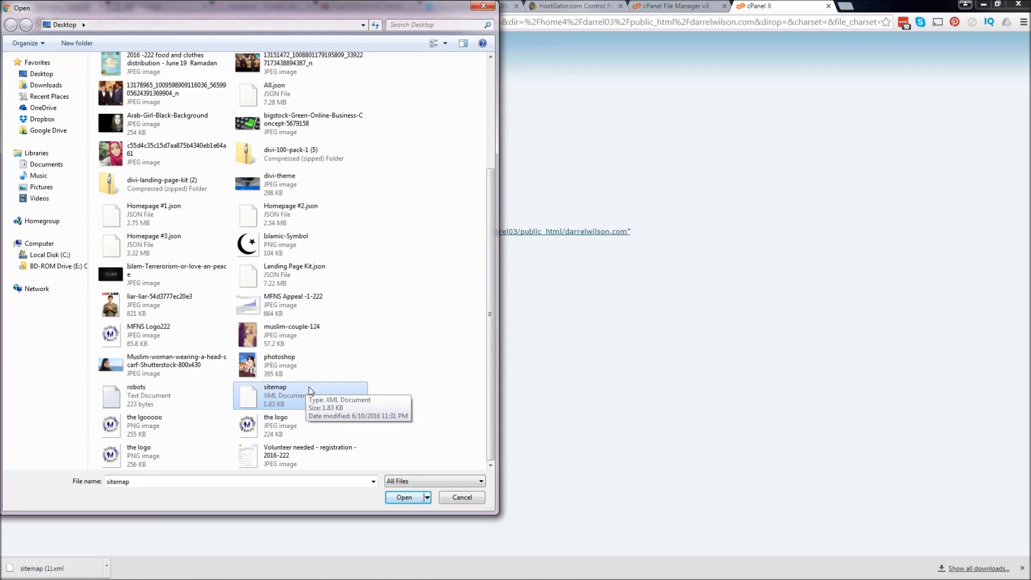
click(405, 497)
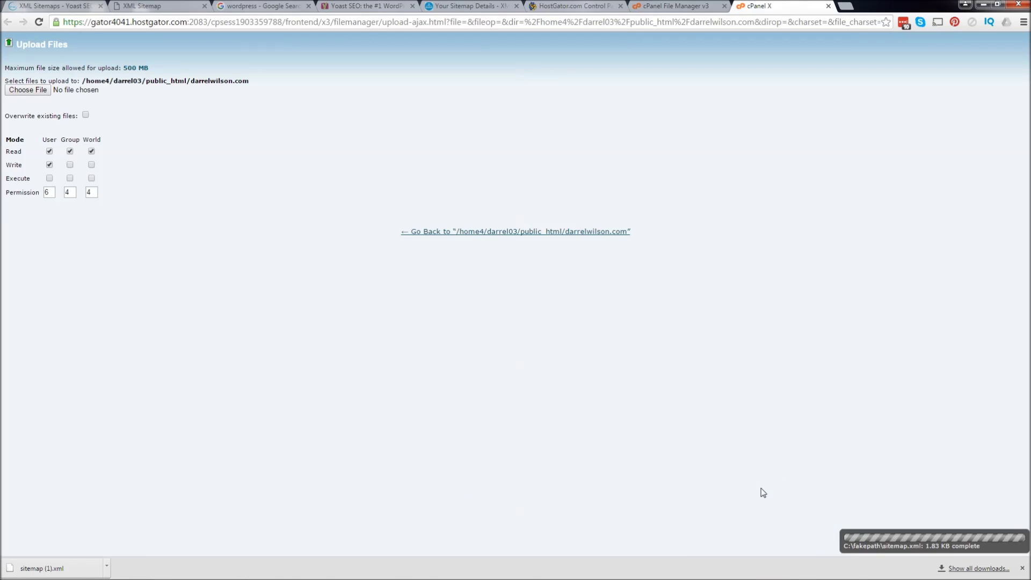
click(863, 544)
click(504, 231)
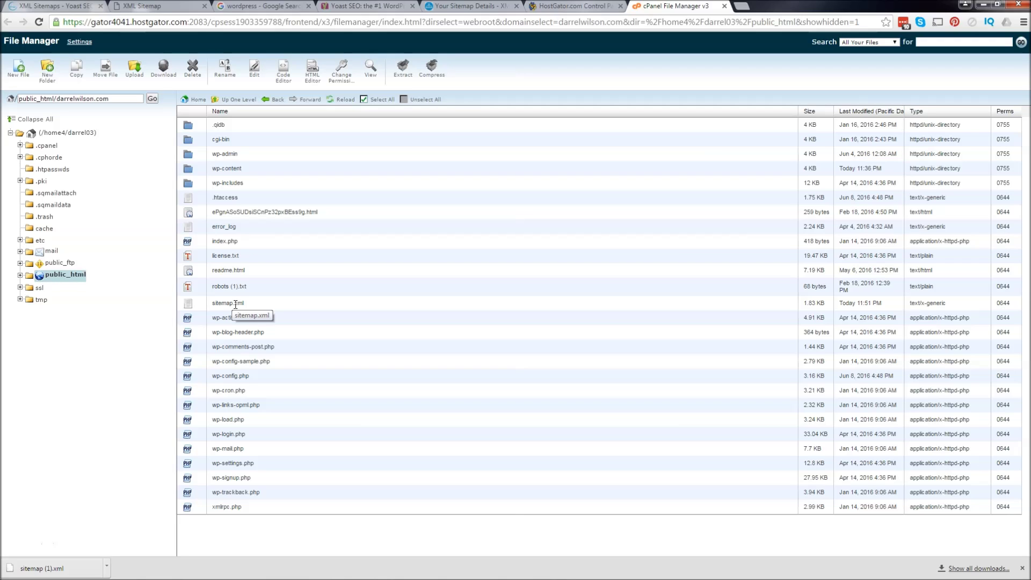
Search Google for "google search console" in a new tab and open the Google Search Console result.
click(740, 6)
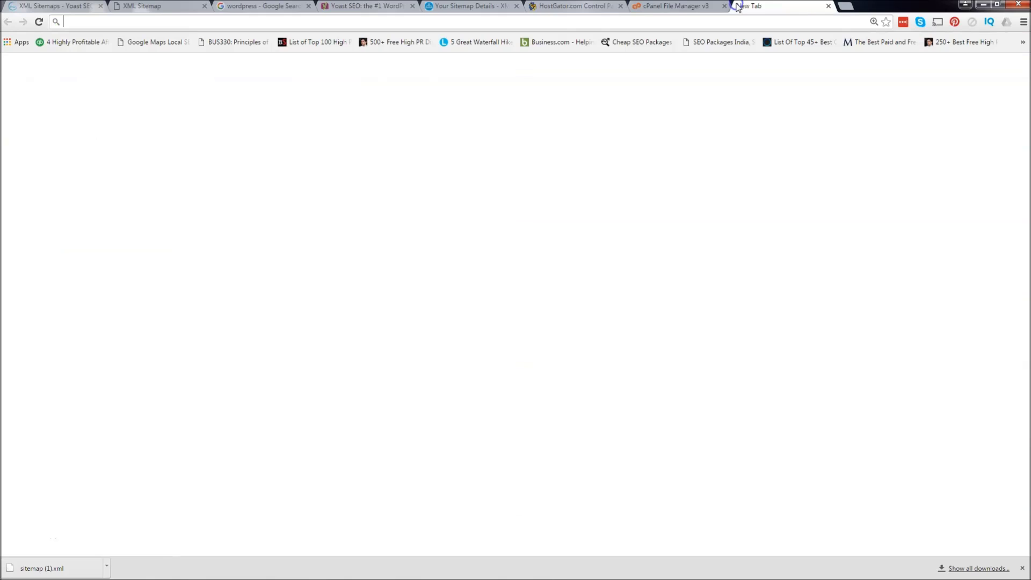
text(gma)
key(BackSpace)
key(BackSpace)
key(BackSpace)
text(google search console)
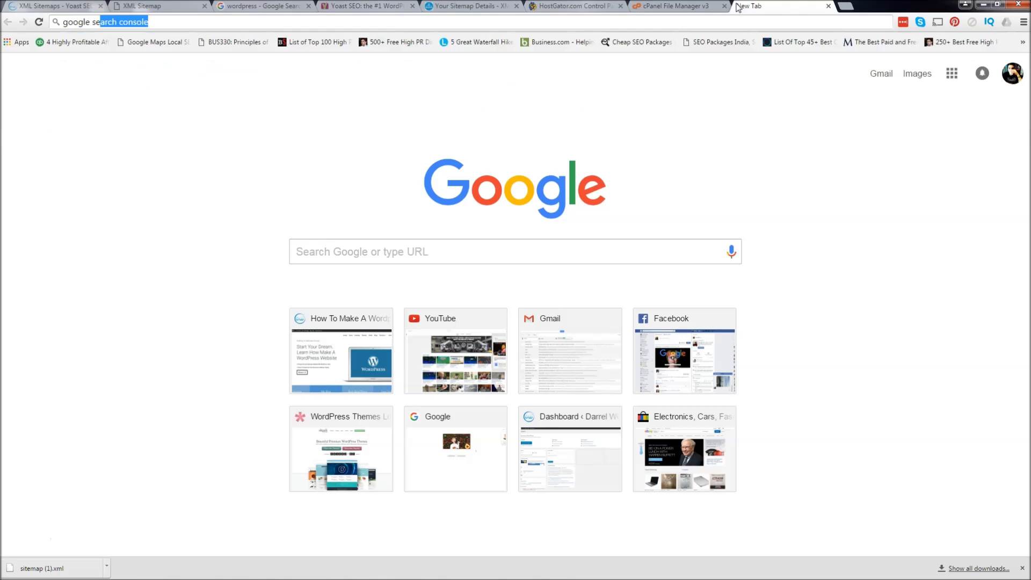
key(Return)
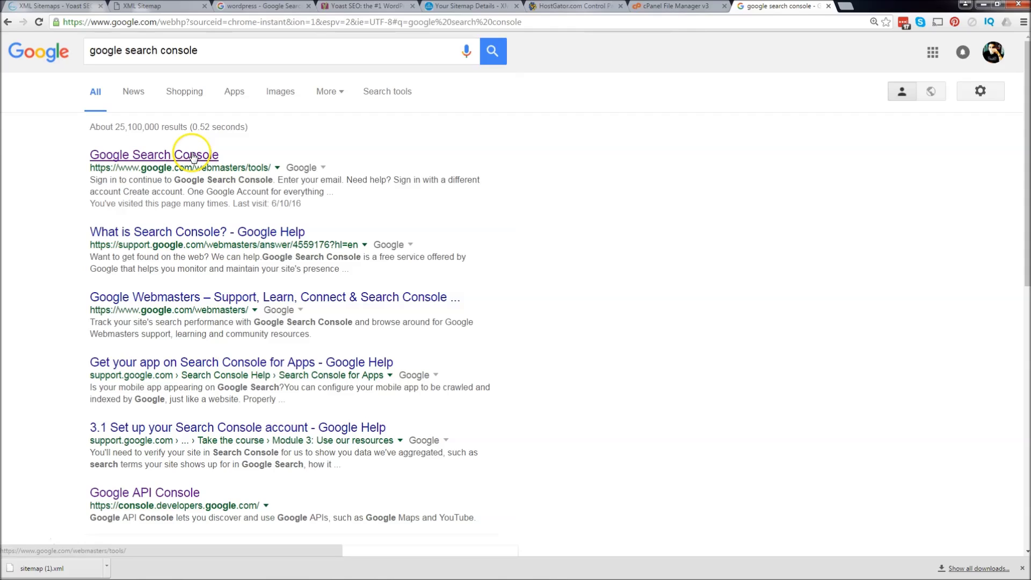
drag(192, 168, 230, 150)
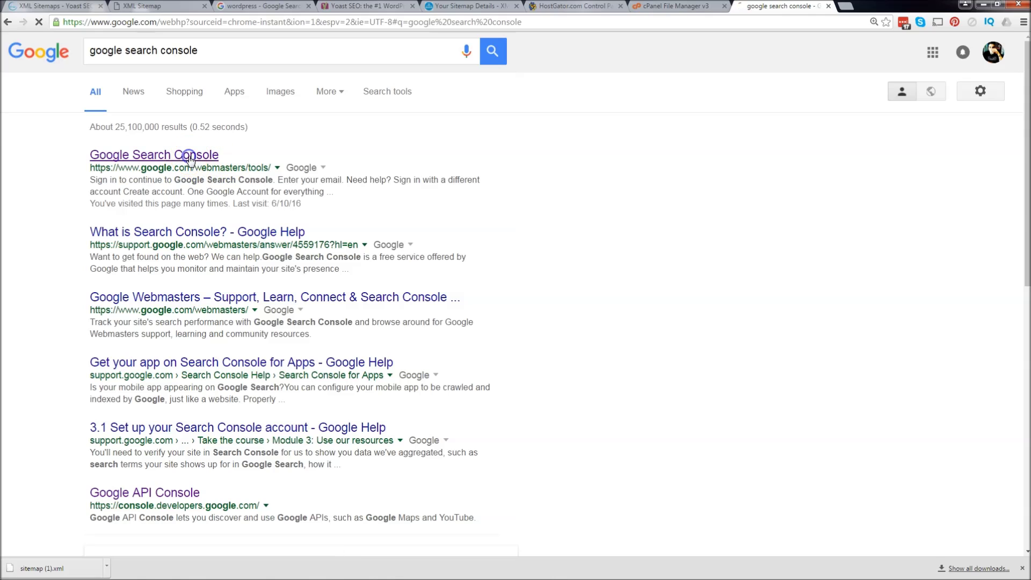
Open Google Search Console, select the tutorial website's property and show its Sitemaps page under Crawl, reviewing the submitted sitemaps.
click(188, 156)
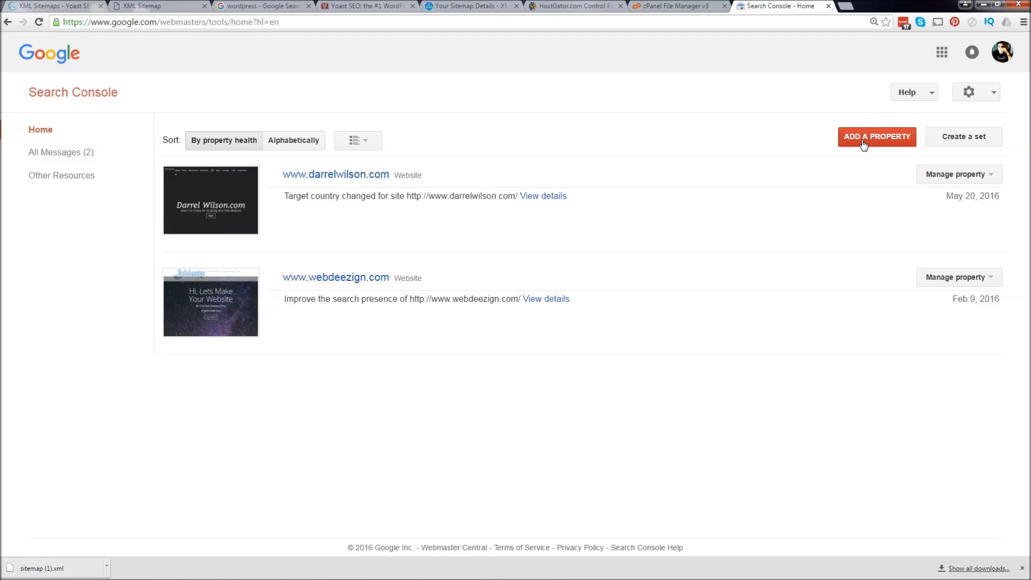
click(365, 175)
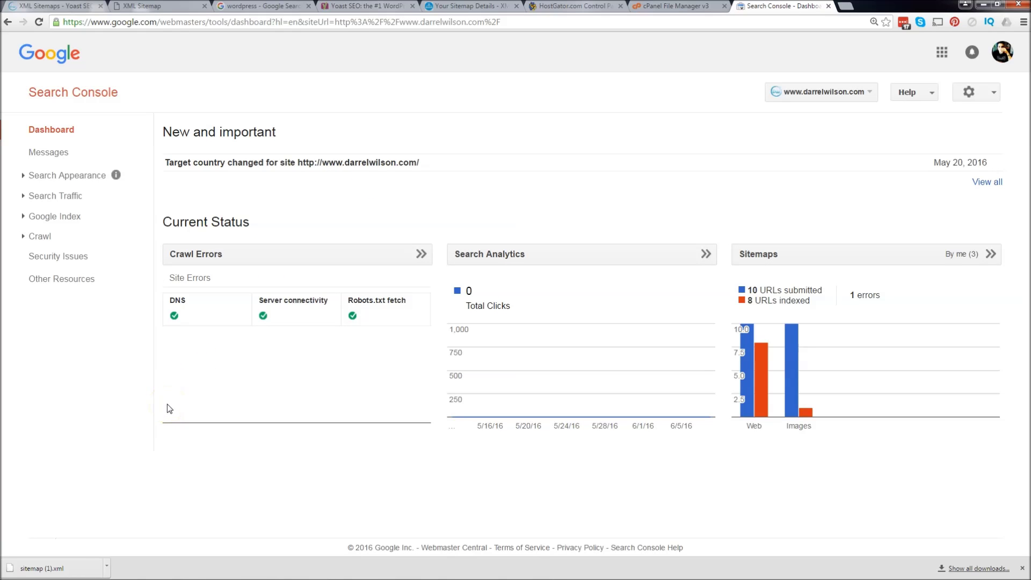
click(69, 216)
click(69, 216)
click(53, 238)
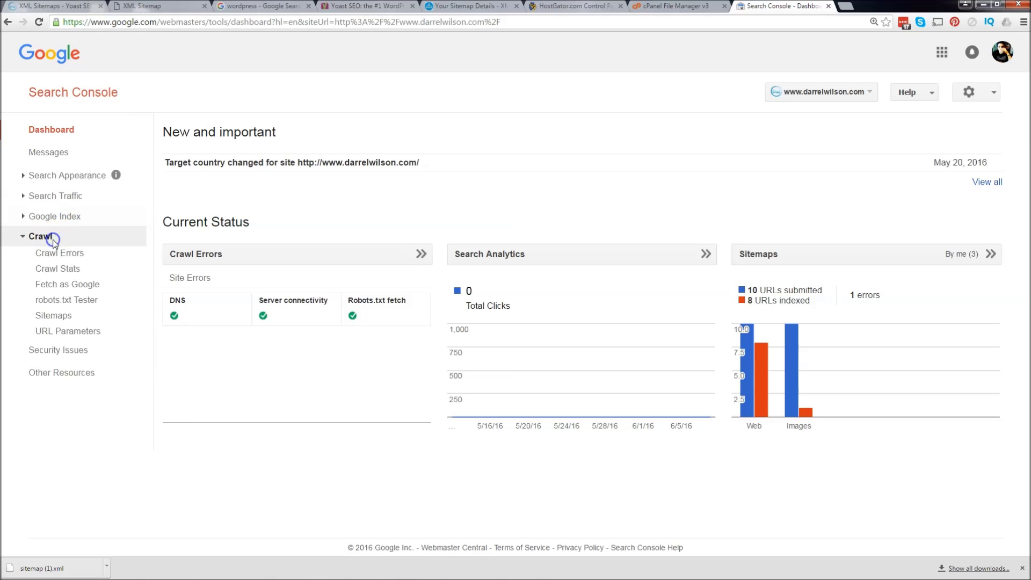
click(64, 317)
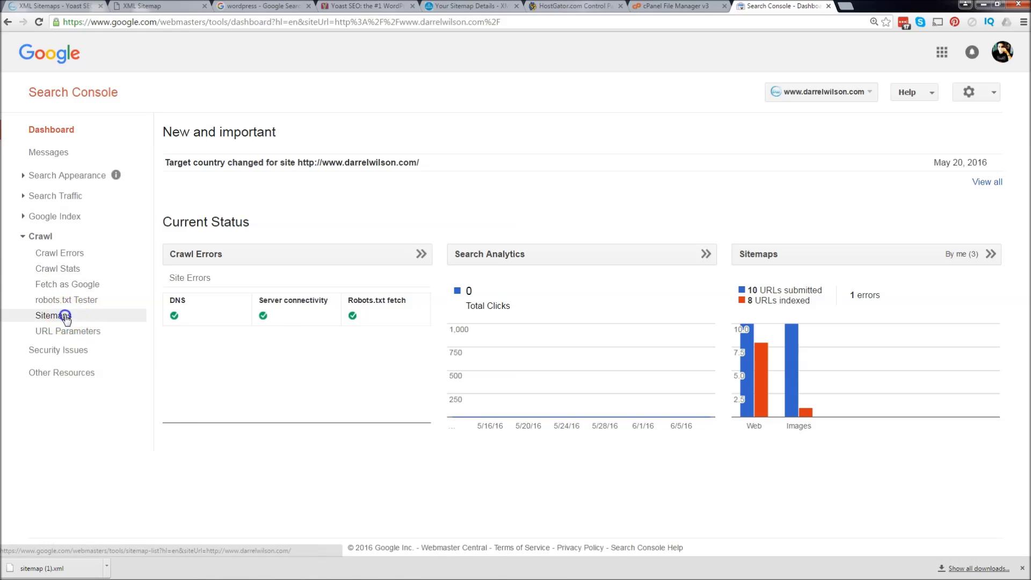
mouse_move(380, 304)
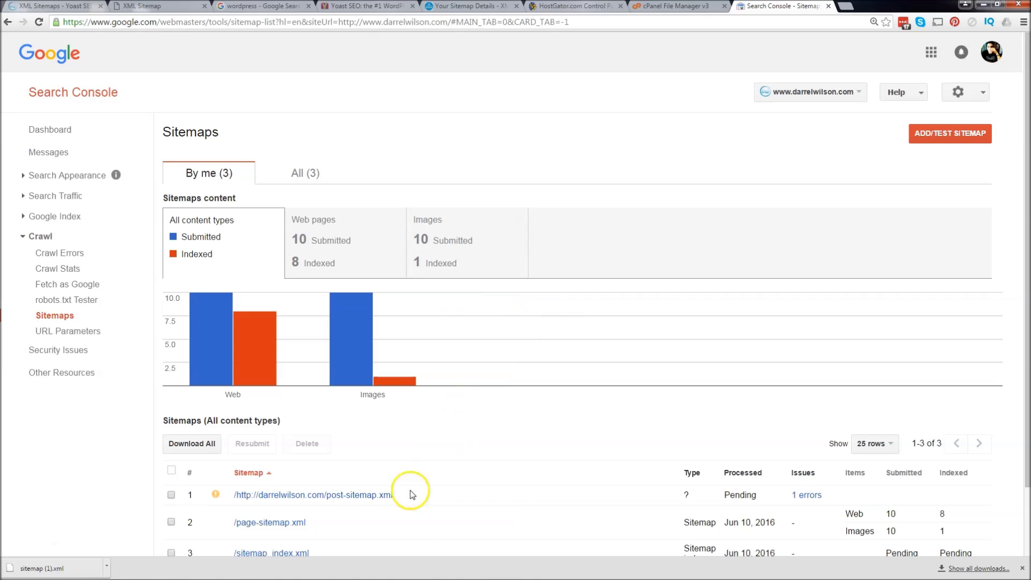
scroll(741, 410, down, 2)
scroll(752, 408, up, 2)
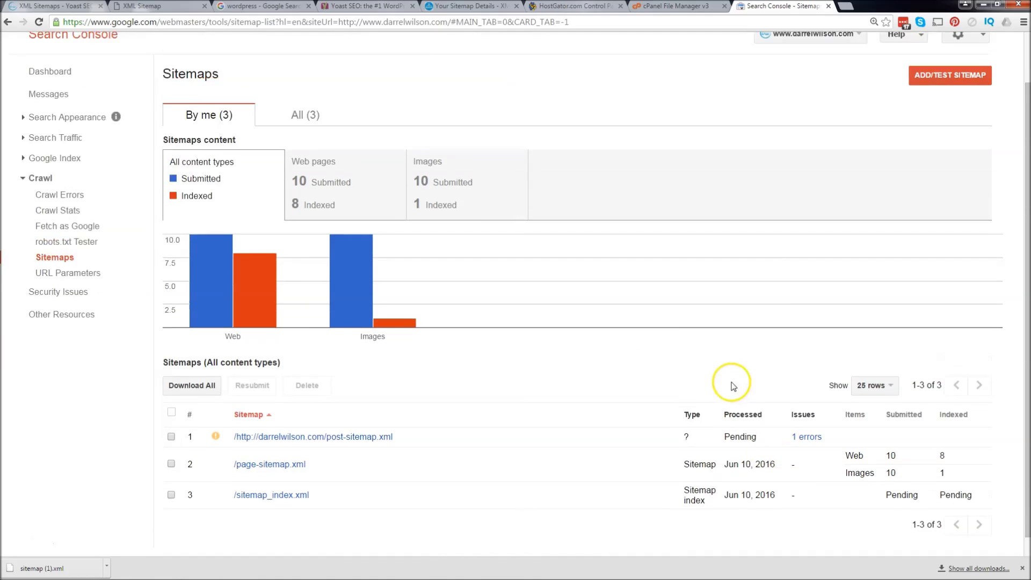
Open the Add/Test Sitemap form for the website and leave its sitemap path empty.
click(935, 139)
click(916, 182)
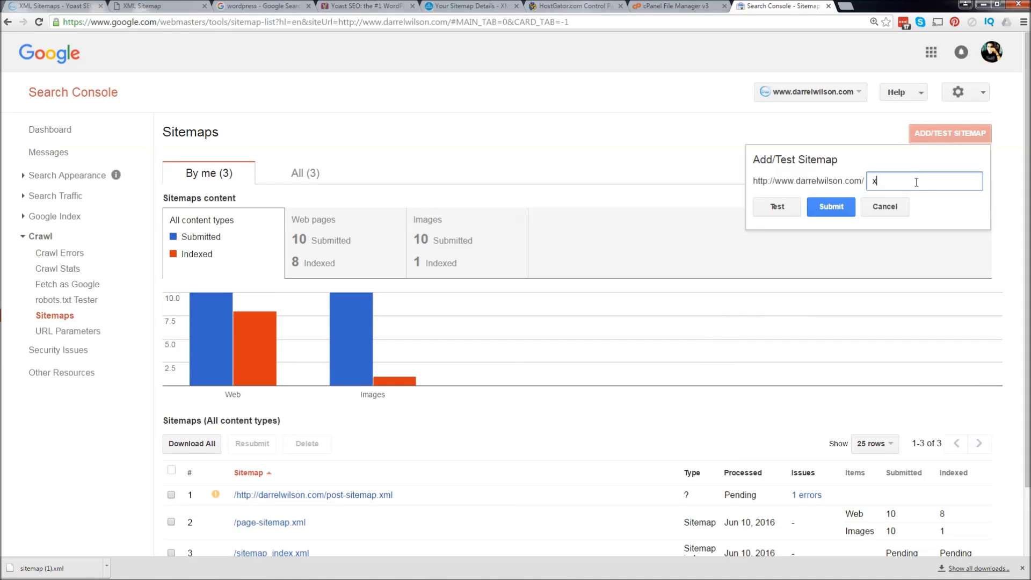
click(903, 183)
text(xm)
click(893, 183)
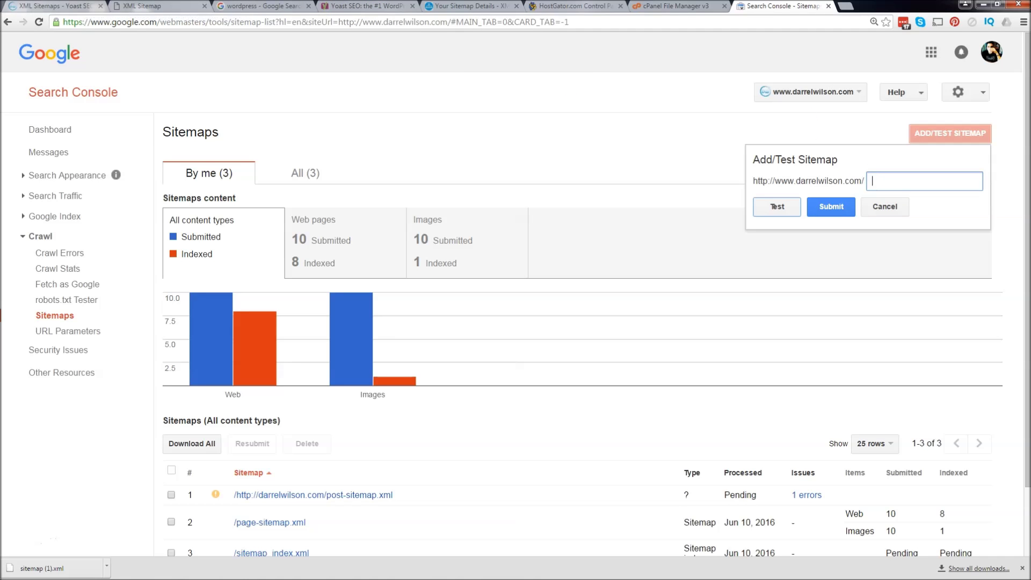
Copy the sitemap_index.xml part of the address from the already open XML Sitemap page.
click(80, 7)
click(168, 6)
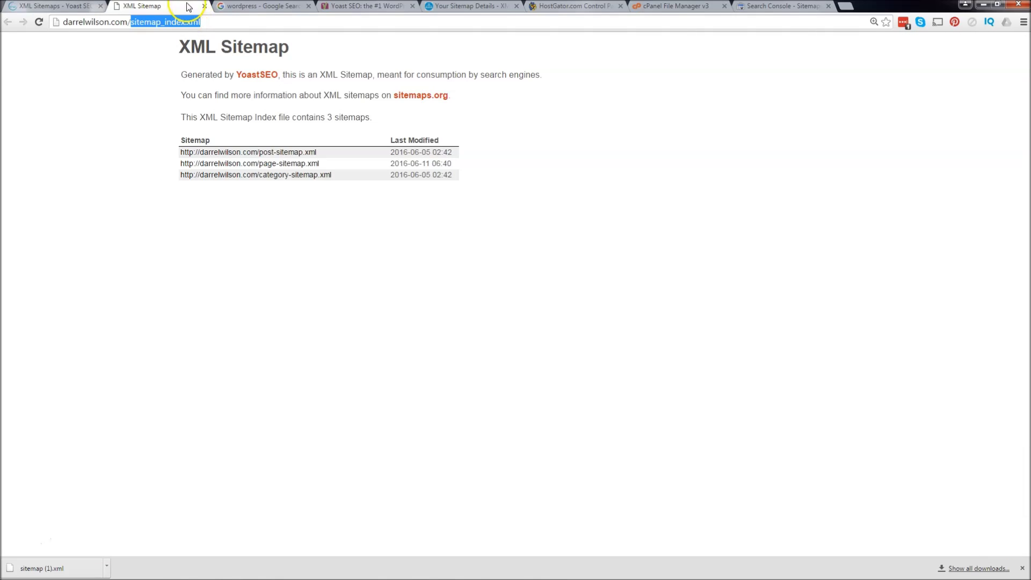
click(190, 20)
drag(200, 21, 151, 20)
key(ctrl+c)
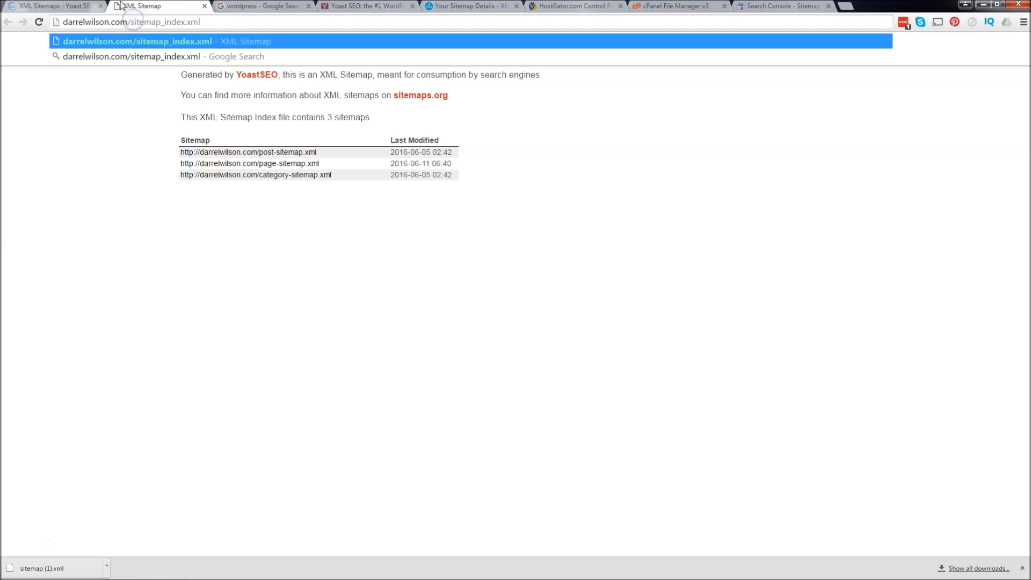
Reopen the XML sitemap from Yoast SEO's XML Sitemaps settings in WordPress and copy sitemap_index.xml from its address.
click(86, 6)
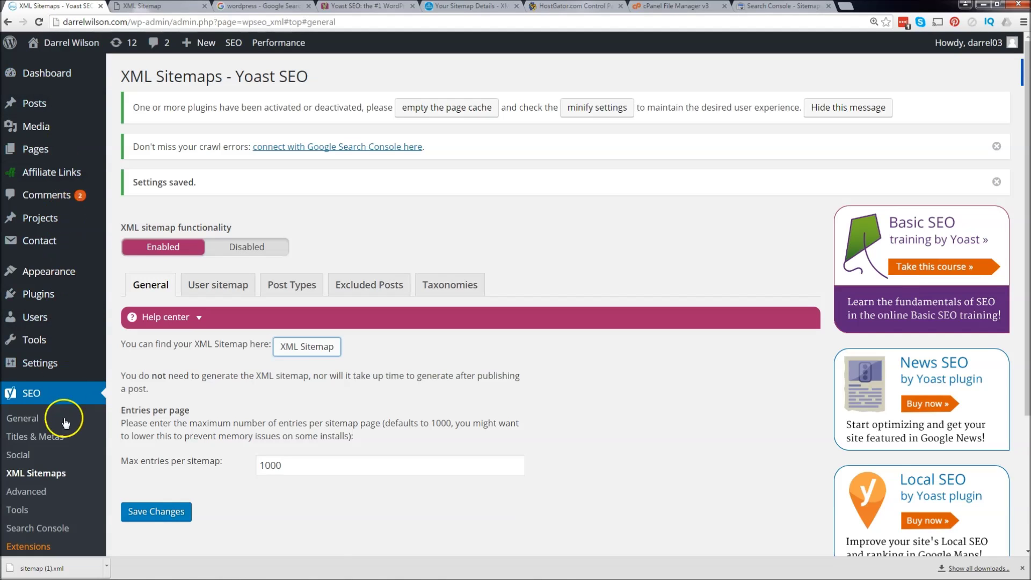
click(47, 473)
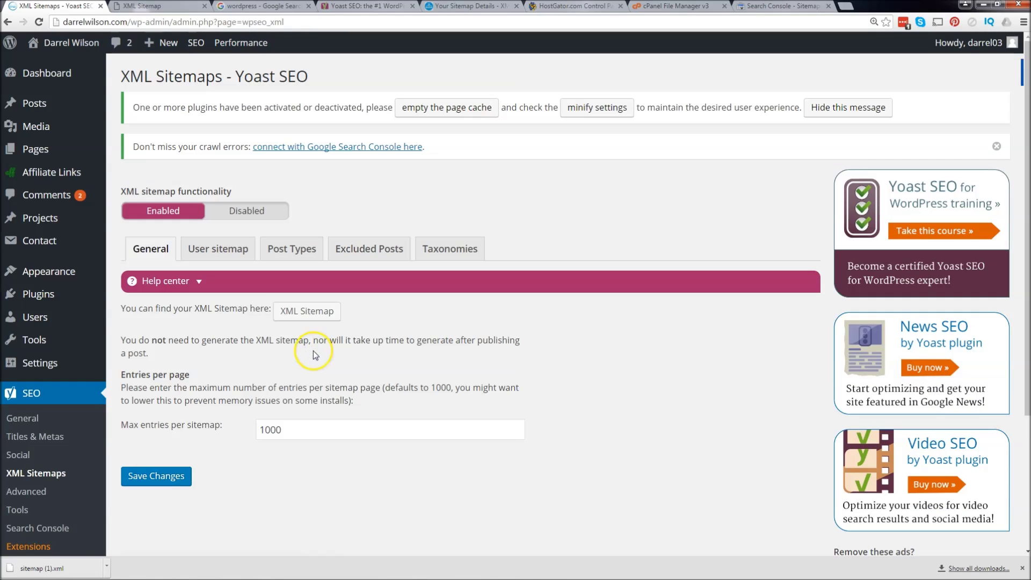
click(307, 312)
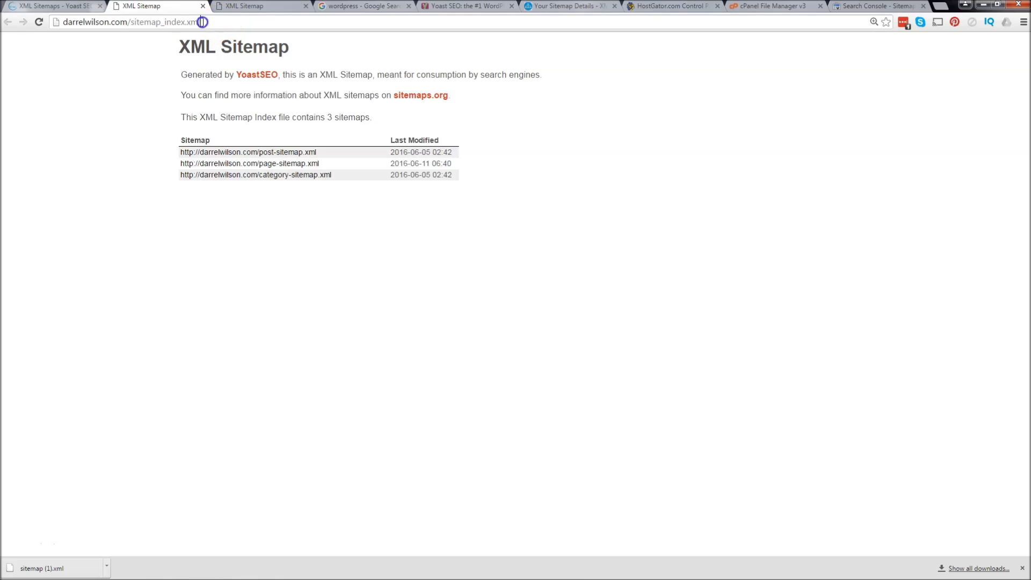
drag(202, 22, 138, 22)
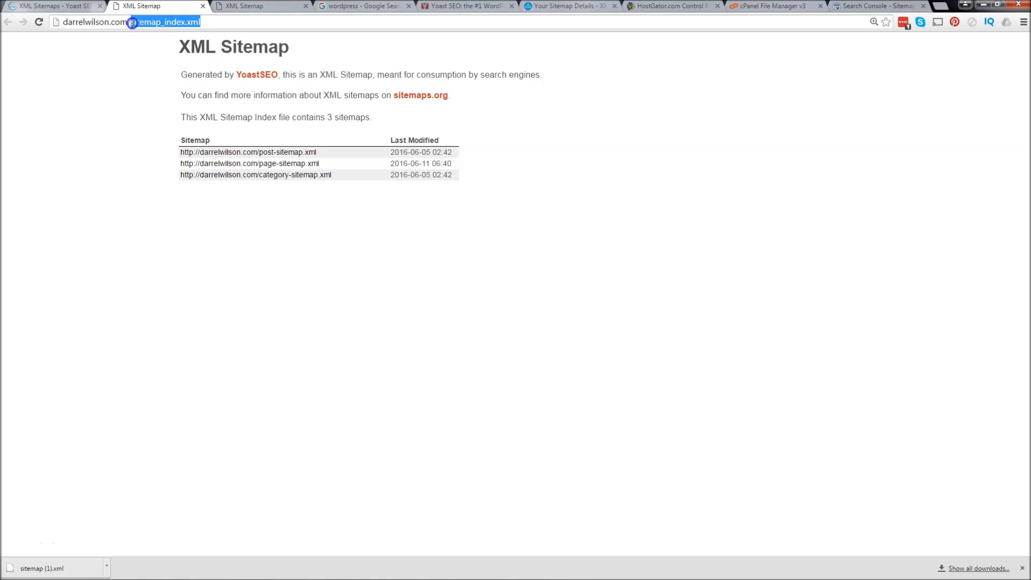
key(ctrl+c)
Submit sitemap_index.xml as the website's sitemap in Search Console and close the submission notice.
click(875, 6)
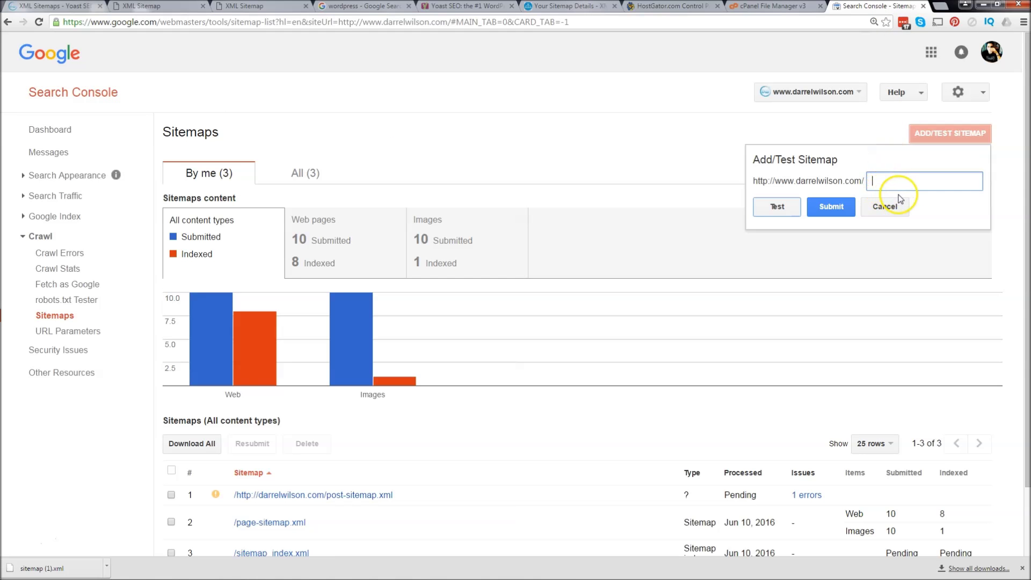
key(ctrl+v)
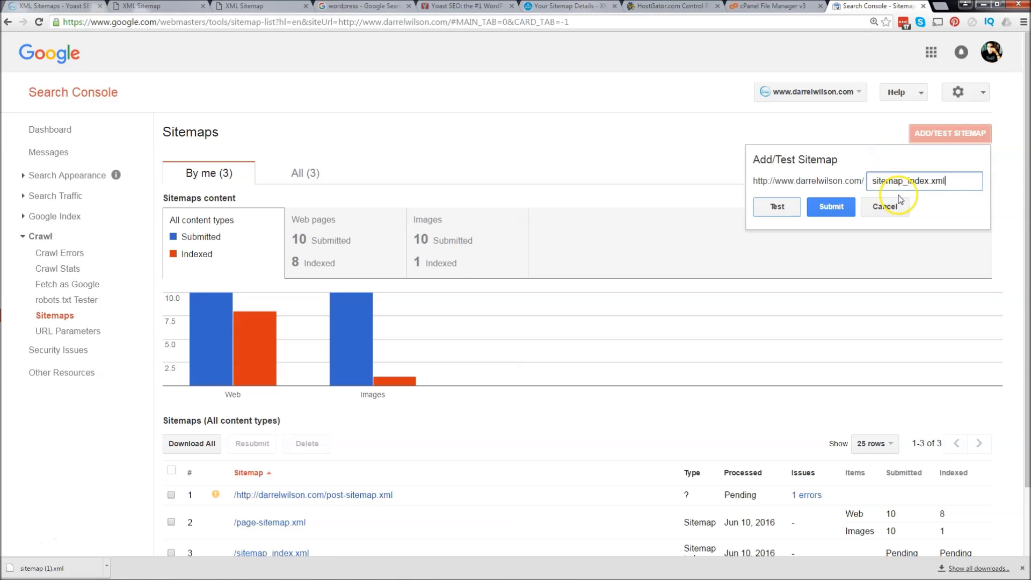
click(831, 206)
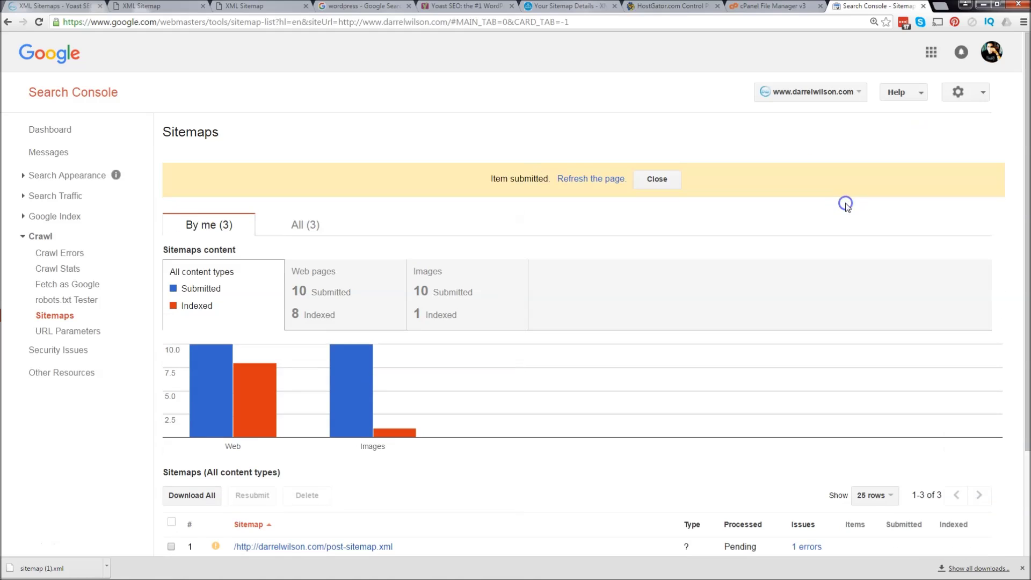
click(599, 179)
click(656, 180)
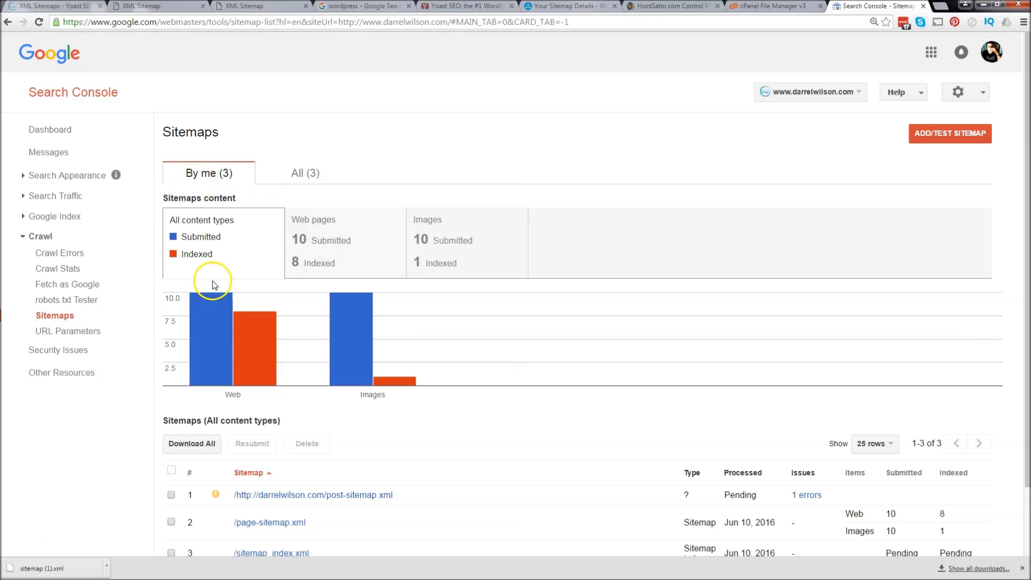
Return to WordPress and open the breadcrumb settings on Yoast SEO's Advanced page.
click(52, 6)
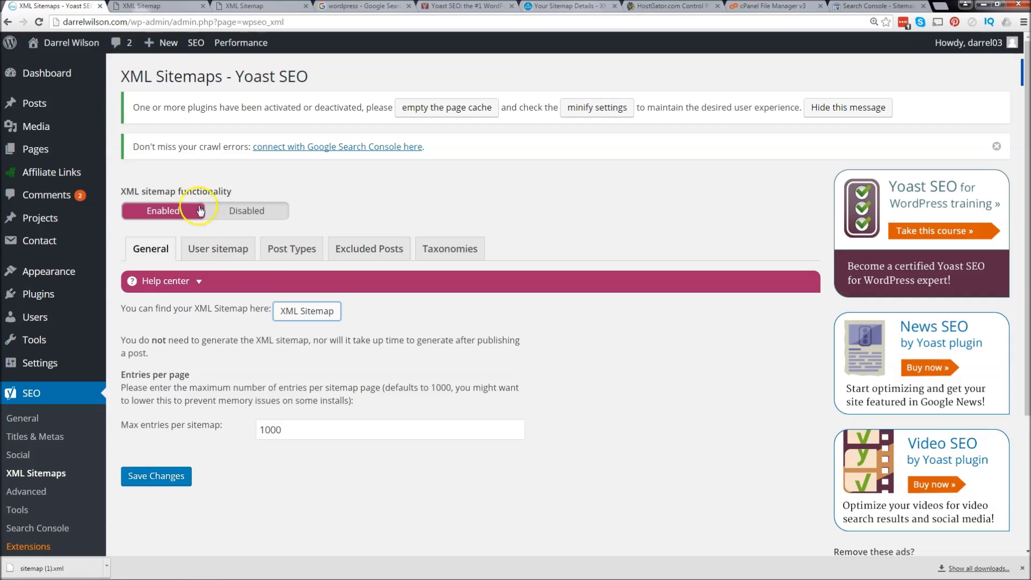
scroll(246, 268, down, 1)
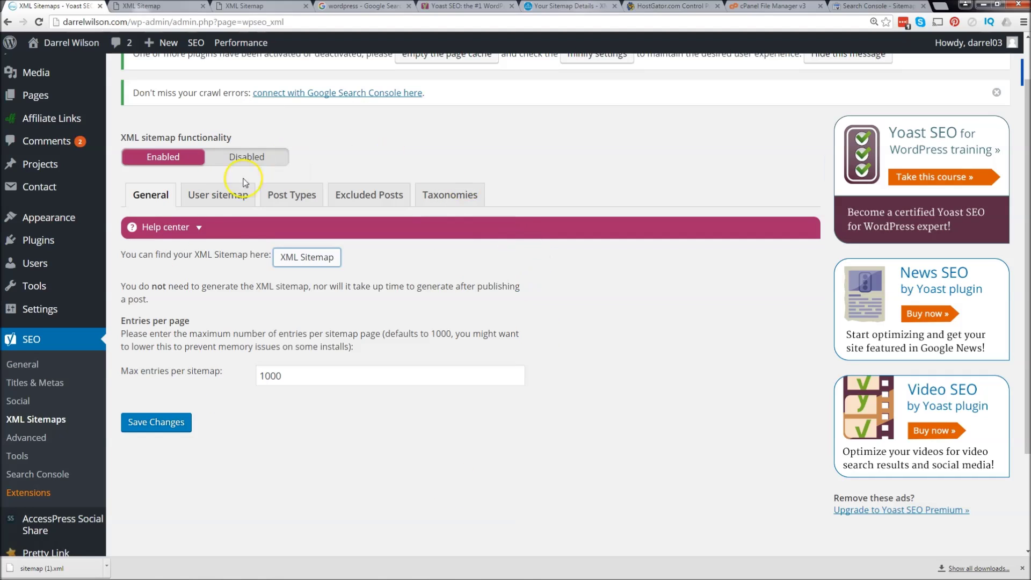
scroll(164, 231, down, 1)
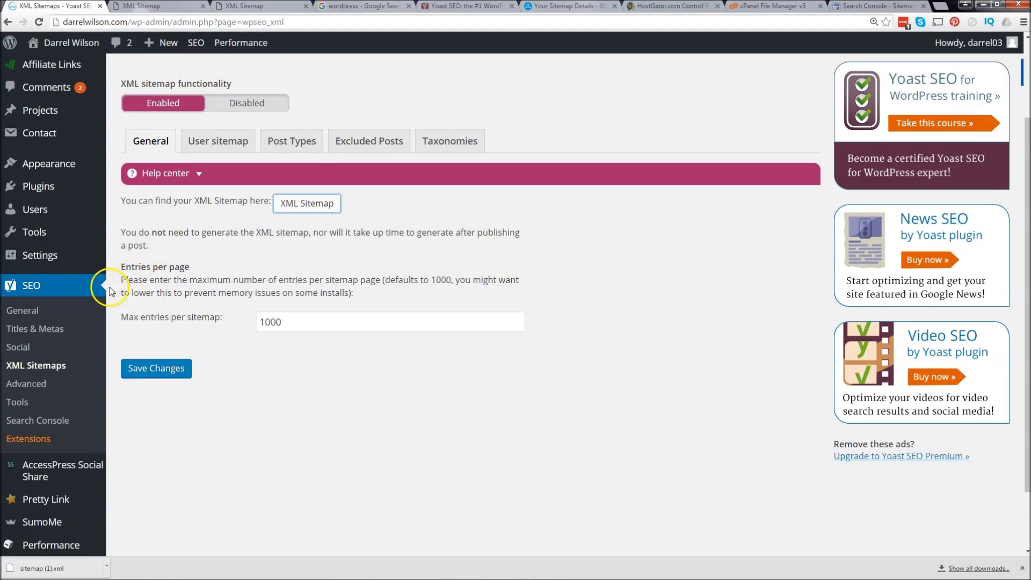
click(36, 385)
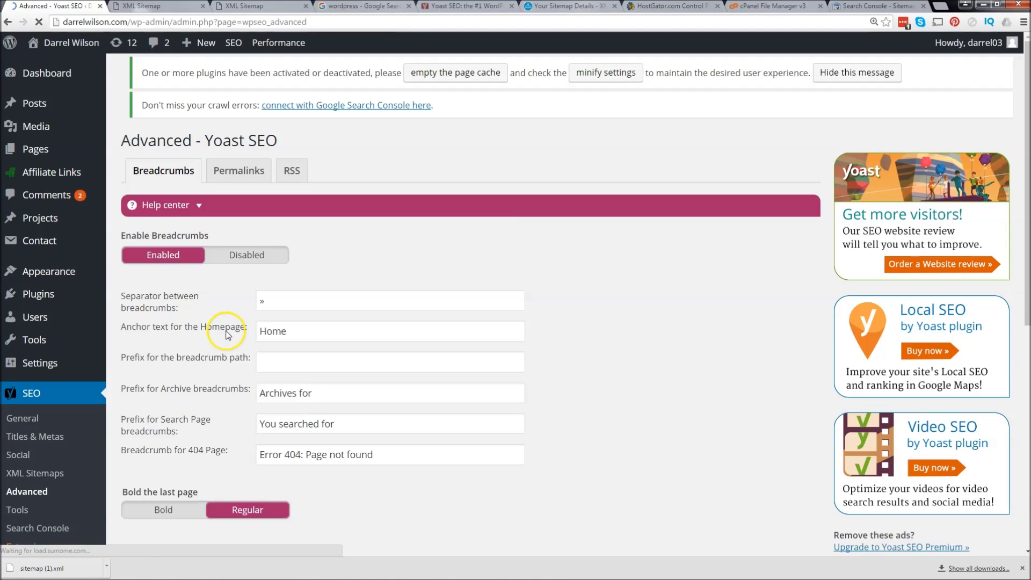
scroll(234, 333, down, 1)
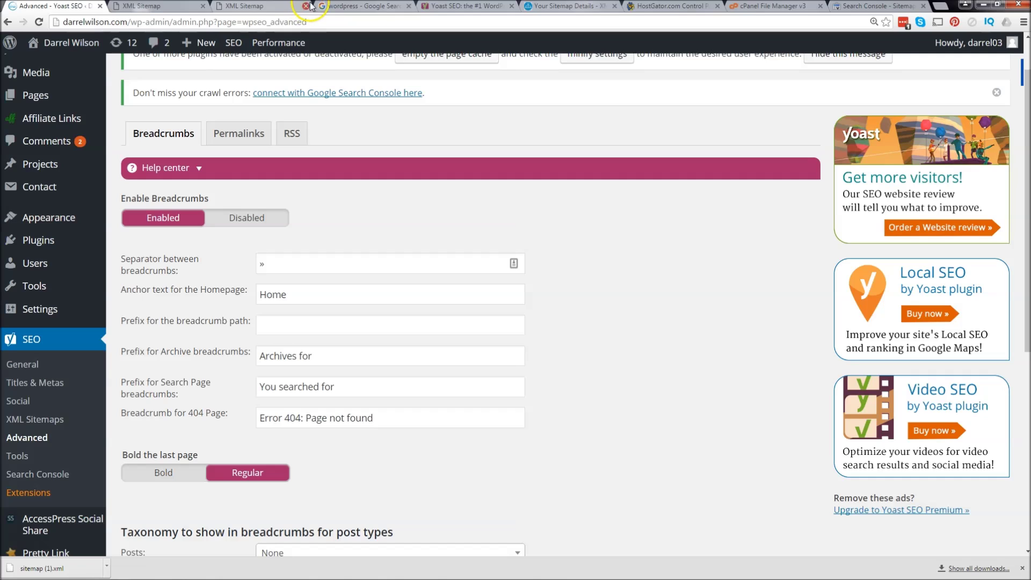
Search Google for "wp beginner" and look at the About WPBeginner page from the results.
click(325, 5)
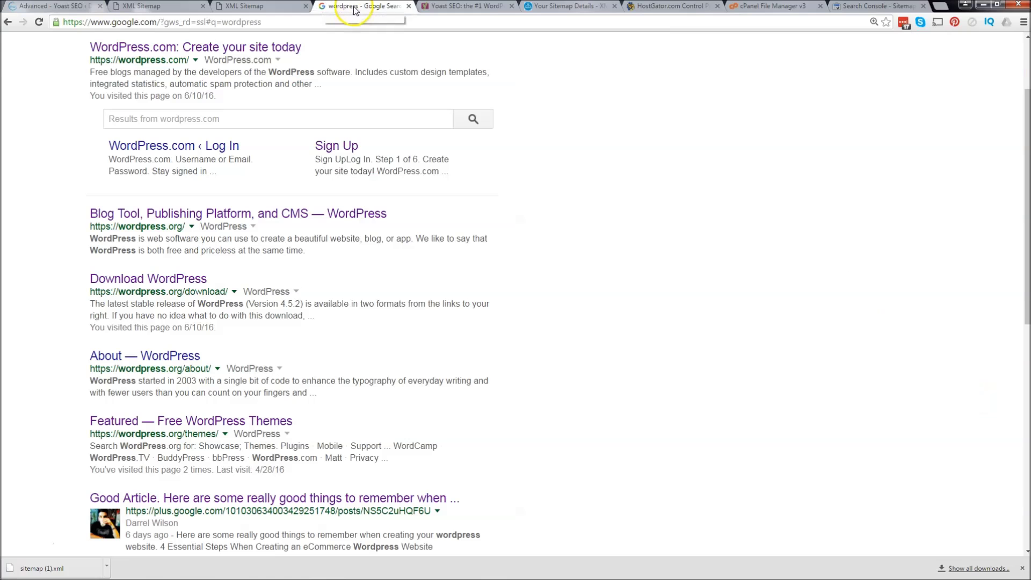
scroll(299, 184, up, 3)
click(247, 57)
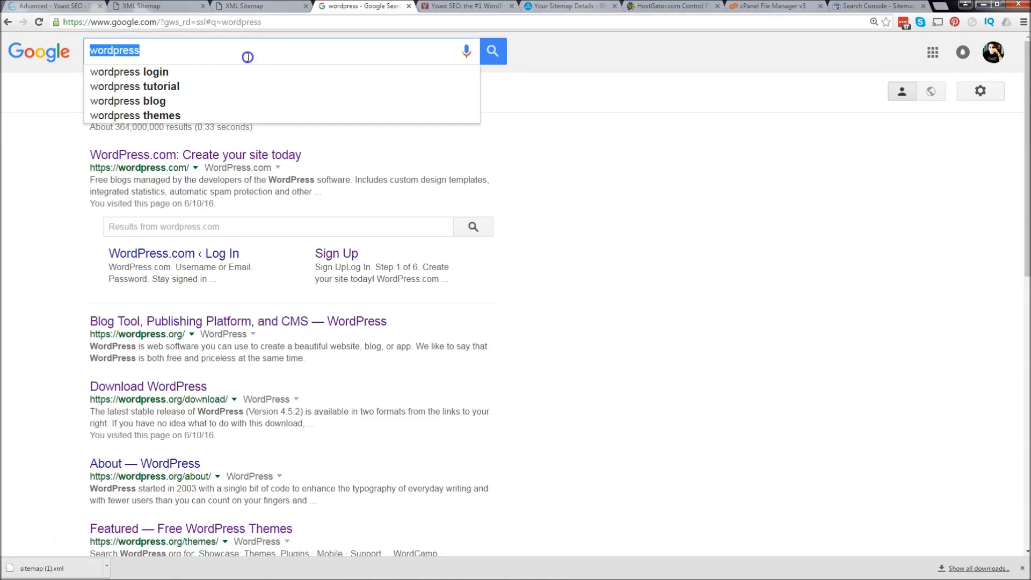
text(wp beginner)
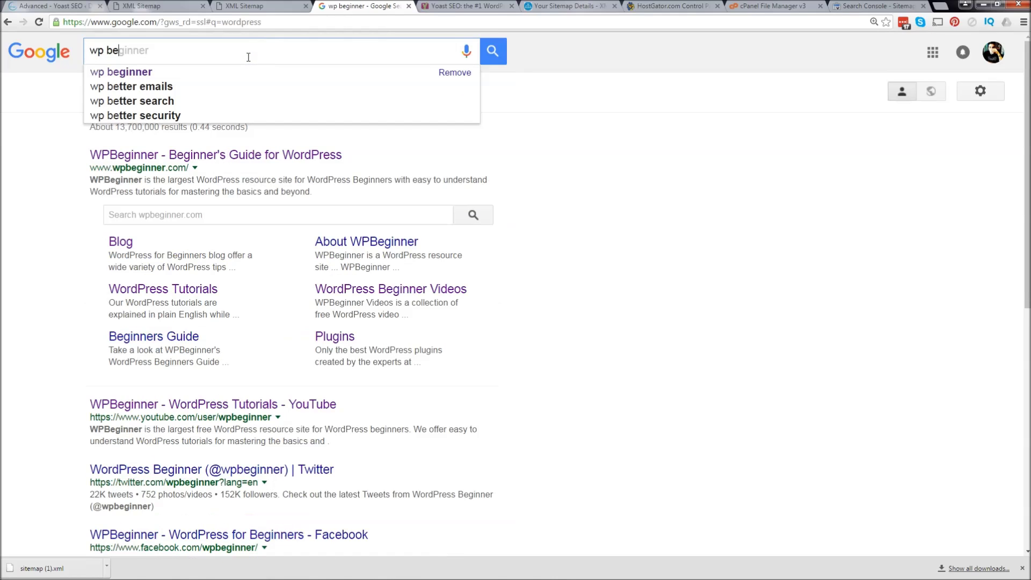
key(Return)
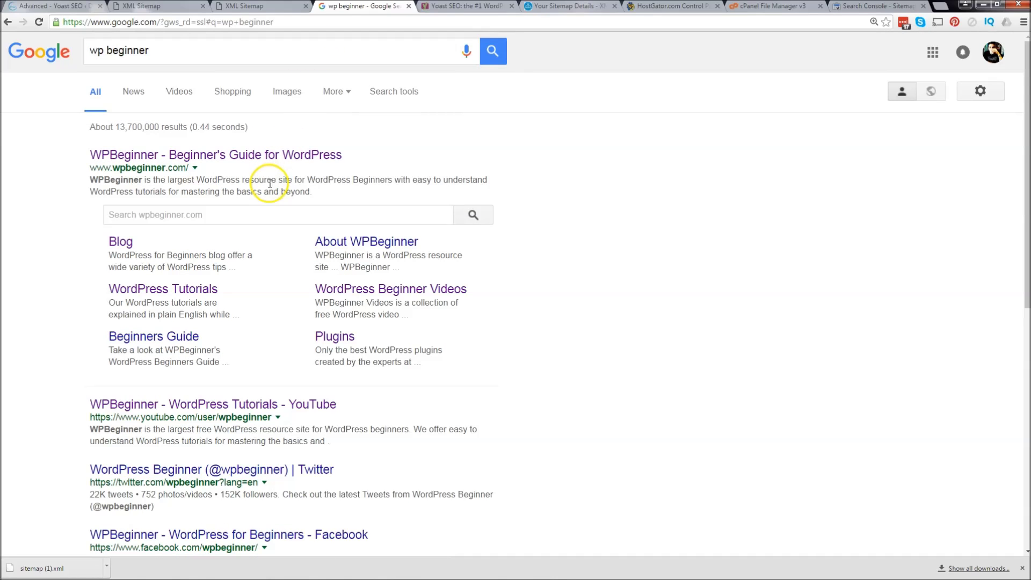
scroll(271, 306, down, 4)
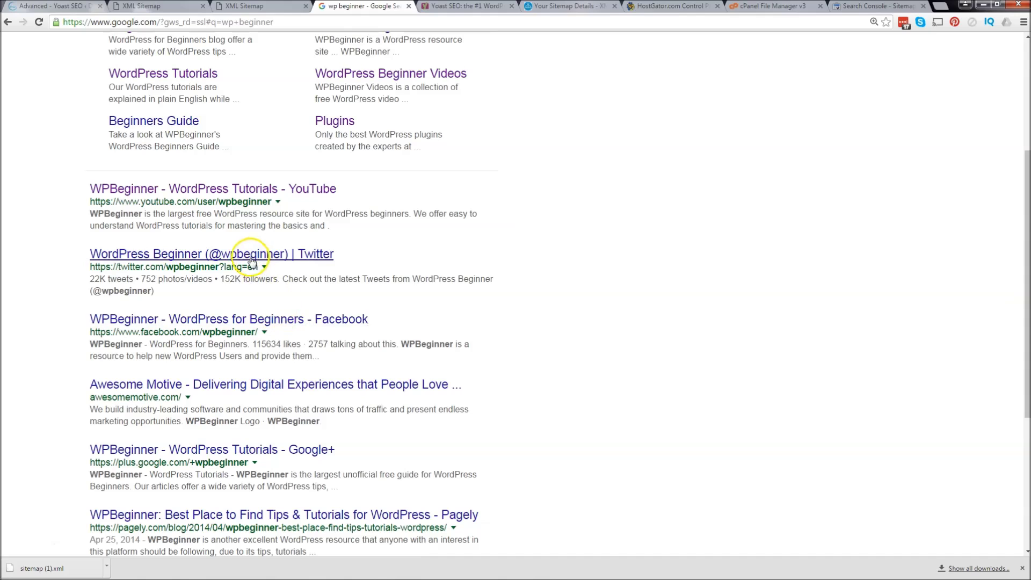
scroll(219, 417, down, 2)
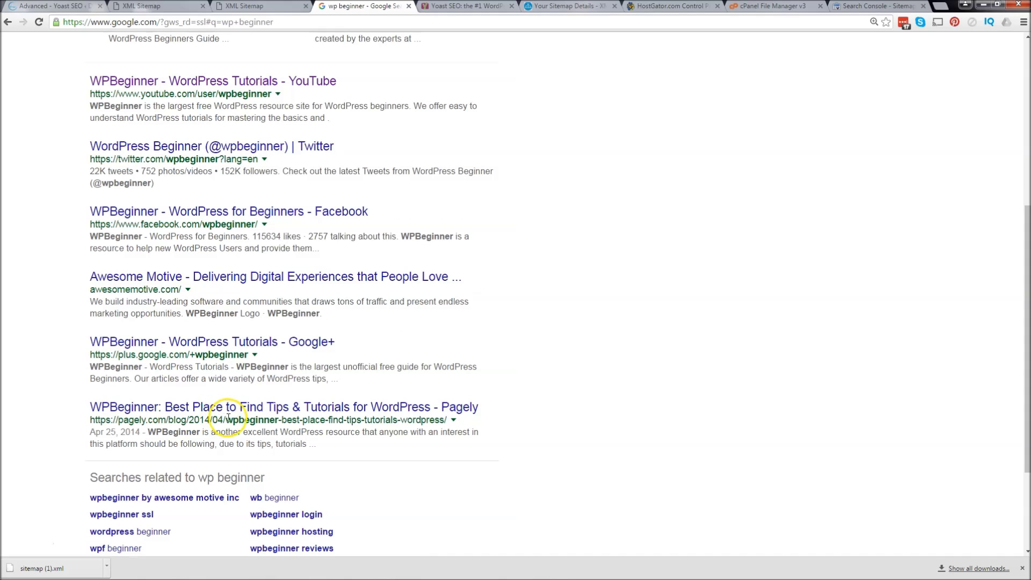
scroll(226, 416, up, 6)
click(359, 243)
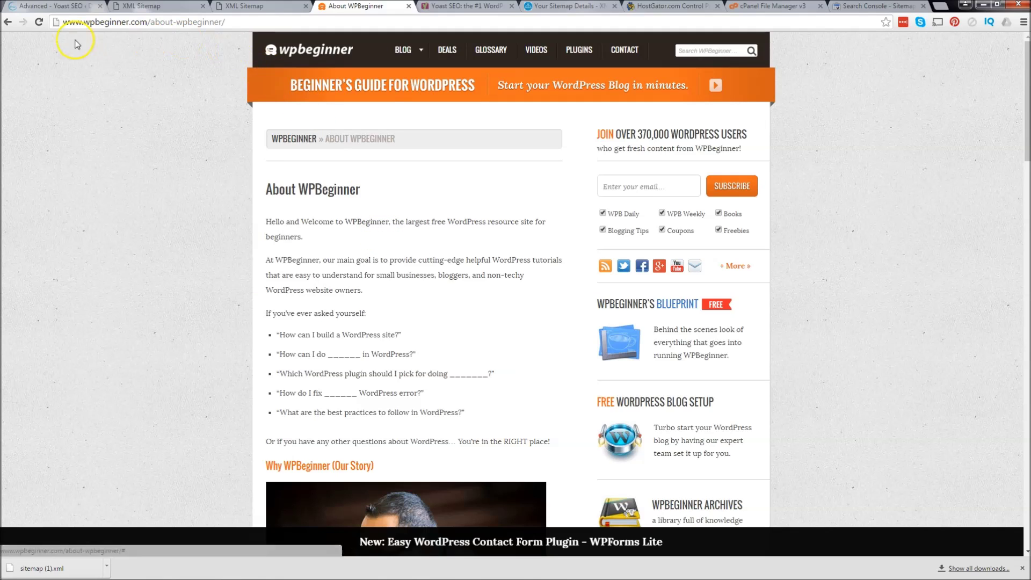
click(8, 22)
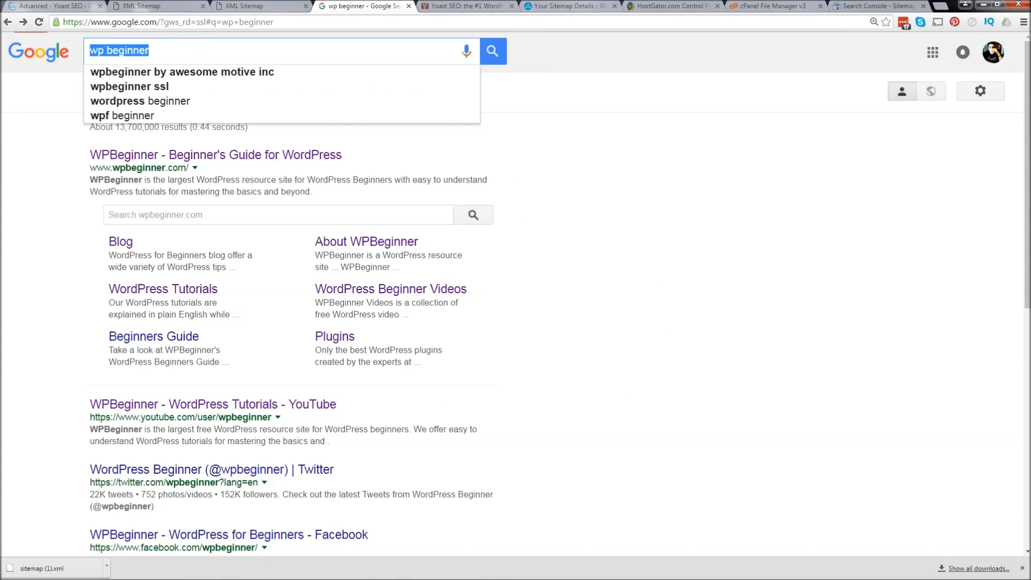
Search Google for "wordpress tutorial wp beginner" and examine the breadcrumb path under the "How to Learn WordPress for Free" result.
text(wordpress tuto)
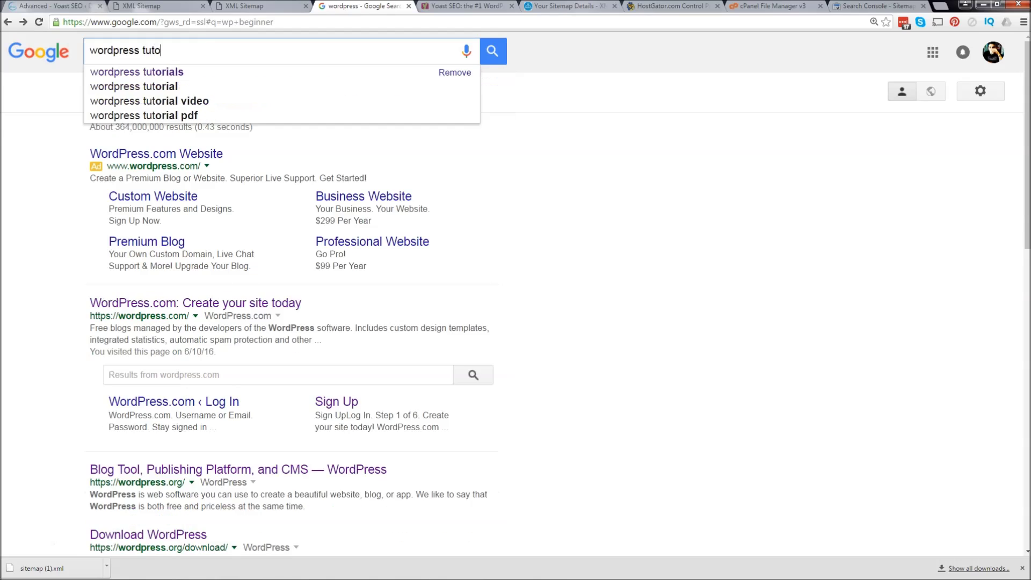
text(rial wp beginner)
key(Return)
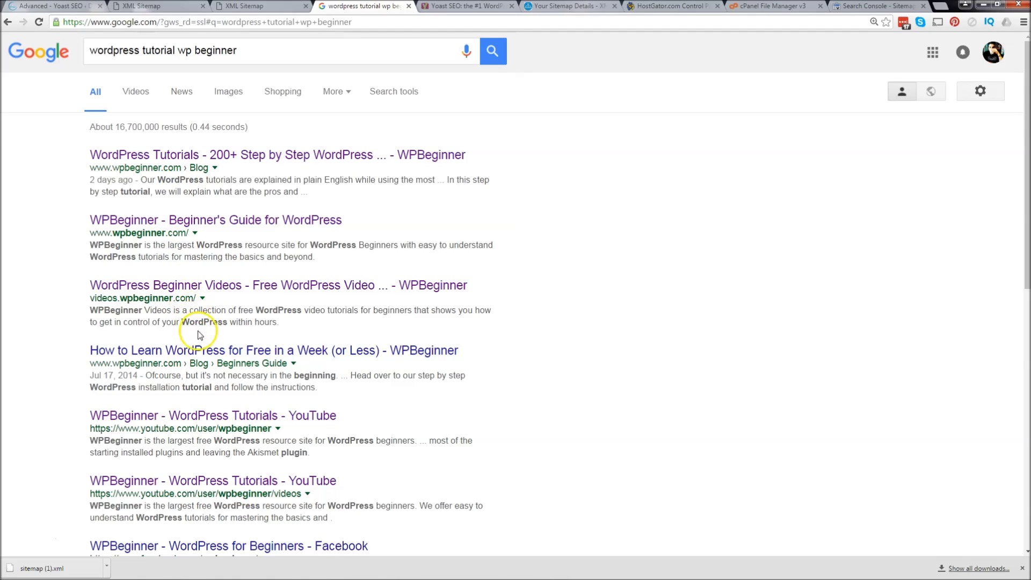
drag(130, 361, 246, 363)
Return to WordPress and review the breadcrumb options on Yoast SEO's Advanced page, switching breadcrumbs to Disabled and back to Enabled.
click(64, 6)
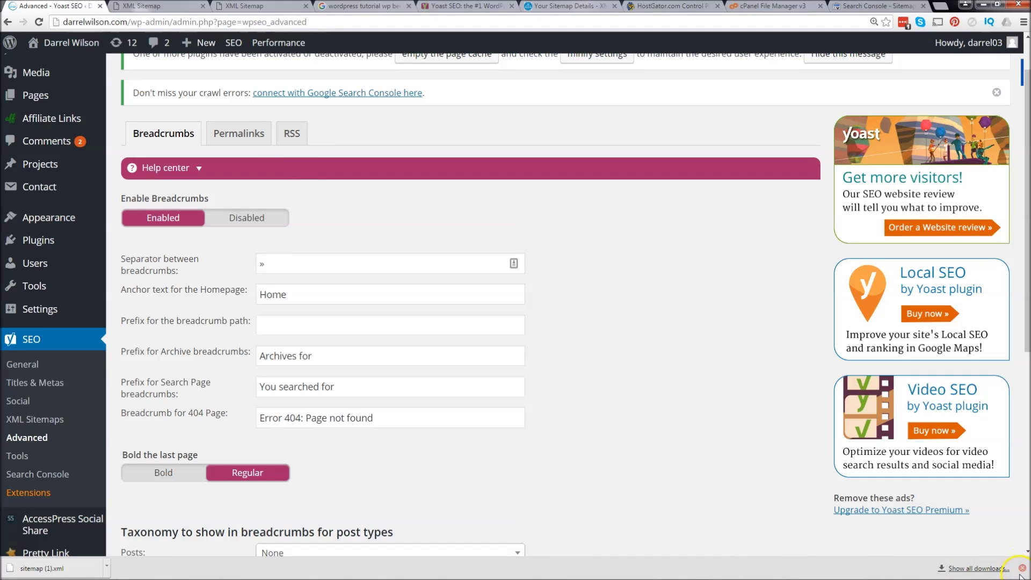
scroll(292, 260, down, 5)
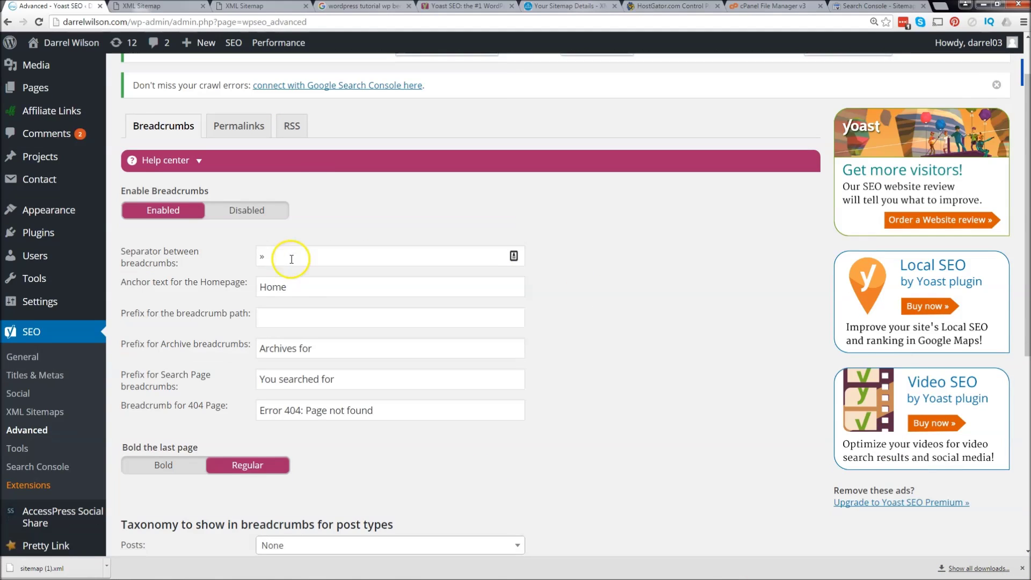
scroll(291, 259, down, 2)
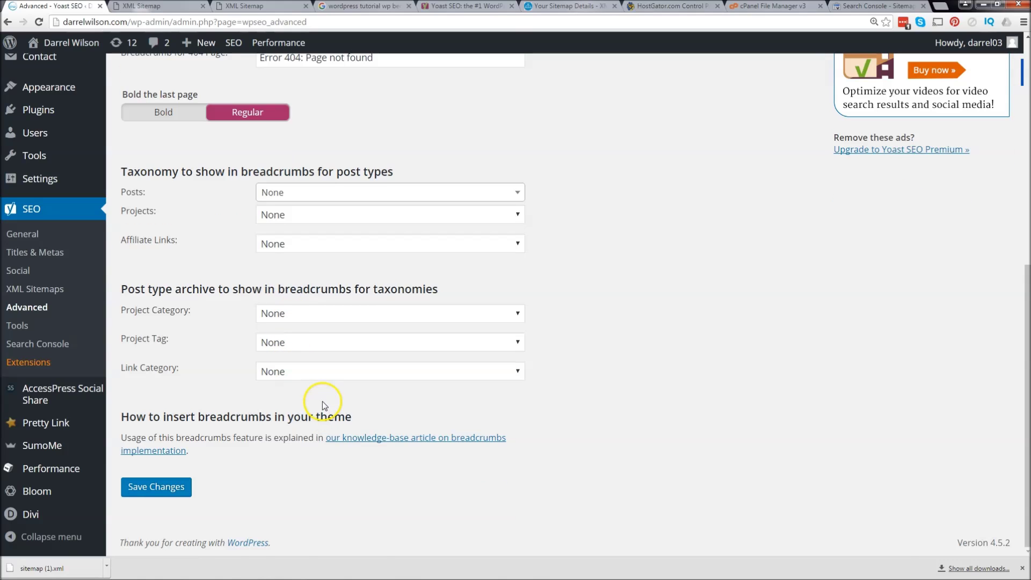
scroll(322, 401, up, 8)
click(243, 271)
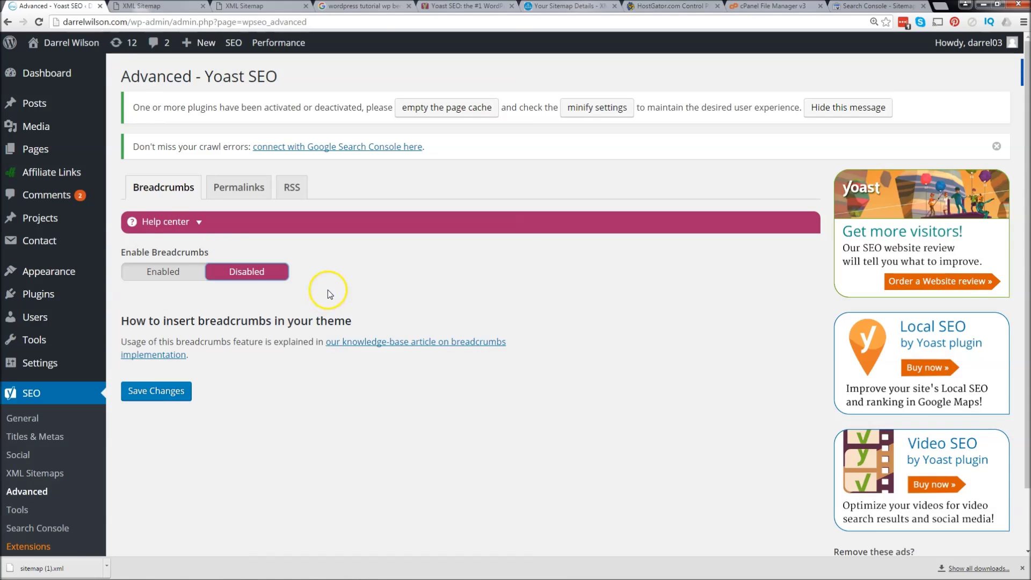
click(176, 274)
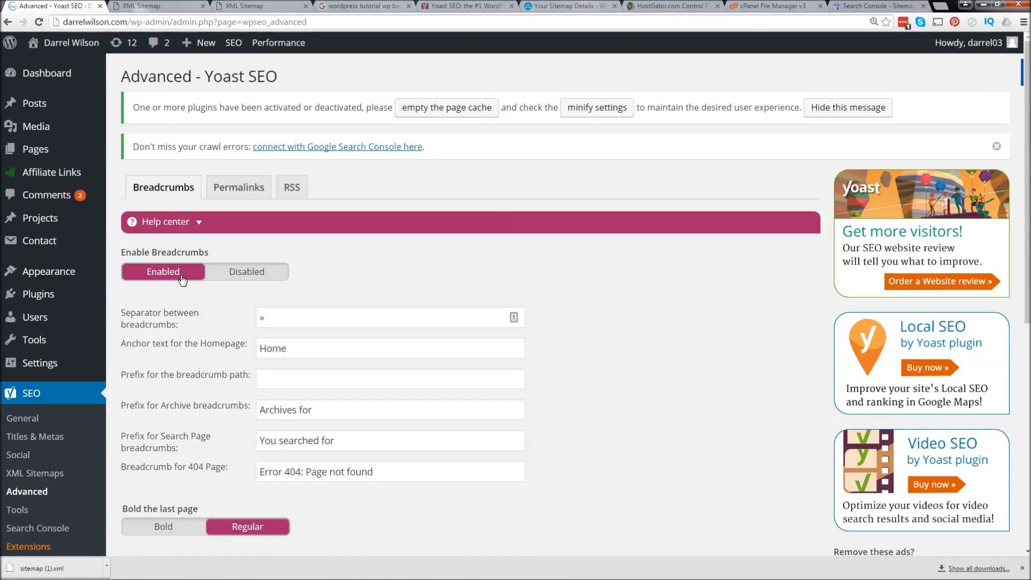
Open Yoast's knowledge-base article on breadcrumbs implementation and copy the two-line yoast_breadcrumb PHP snippet.
scroll(262, 279, down, 7)
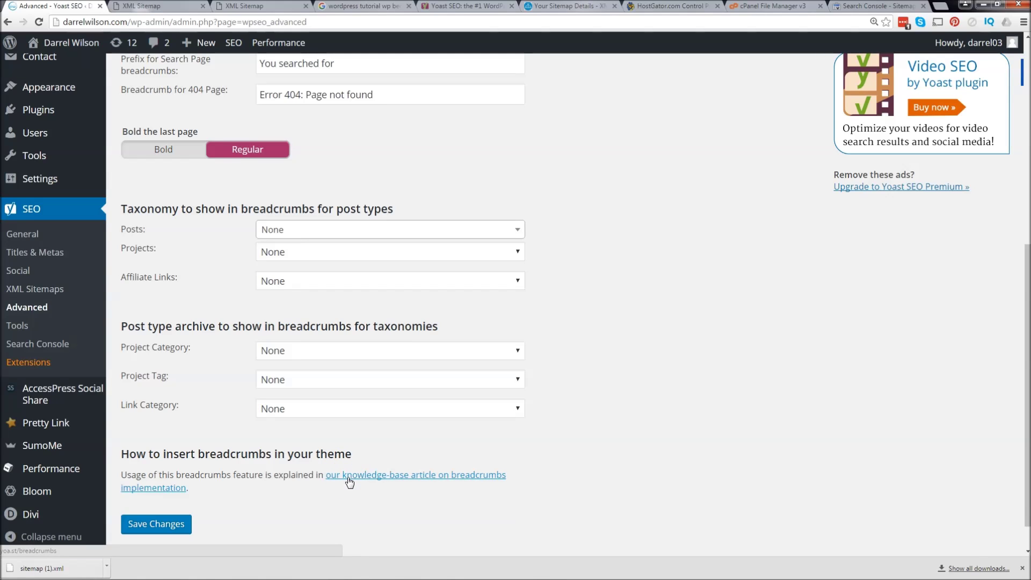
click(350, 482)
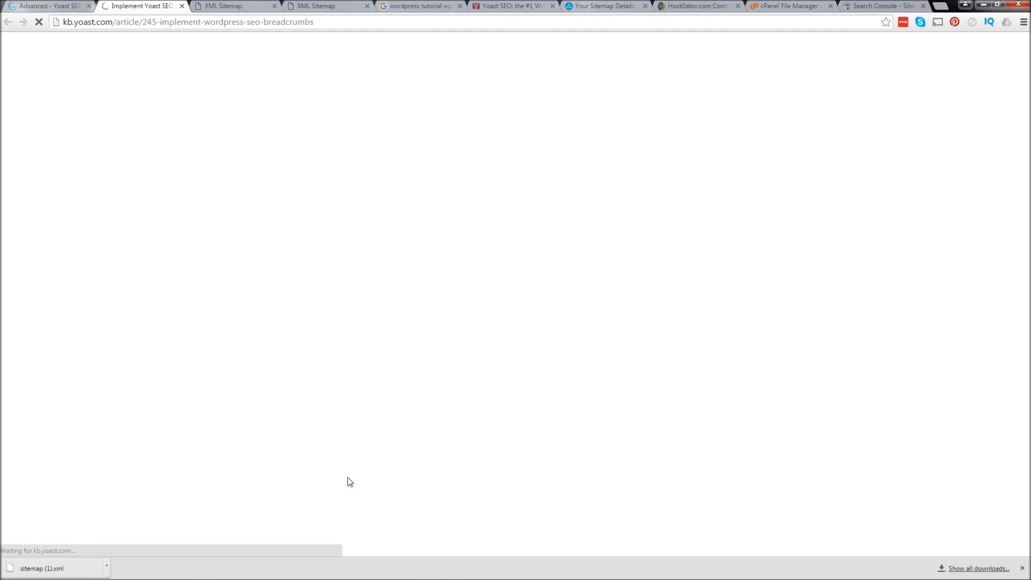
drag(606, 262, 417, 252)
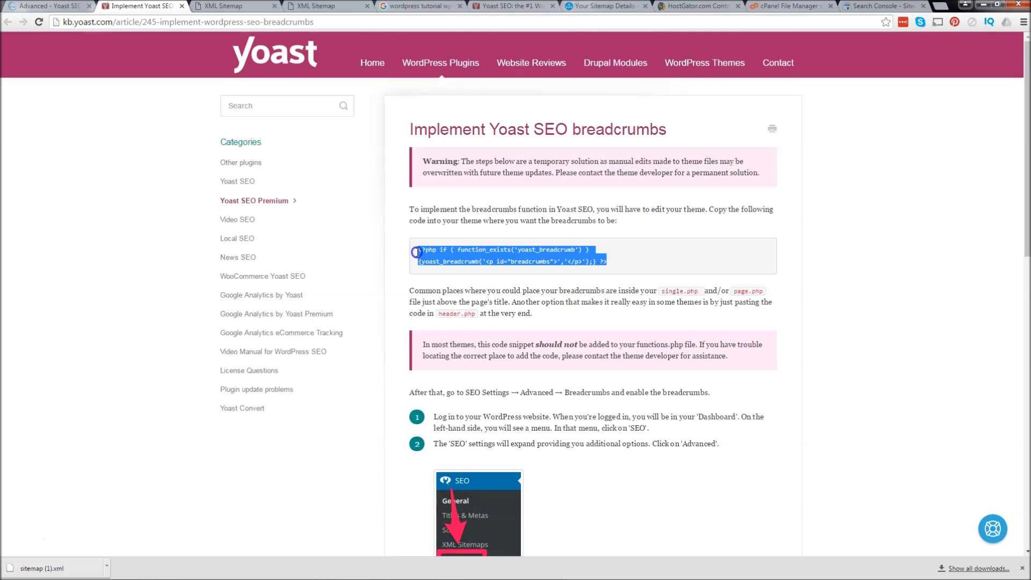
right_click(417, 255)
click(439, 262)
Examine the article's guidance on which theme files the breadcrumb code belongs in and where to place it.
drag(619, 291, 654, 290)
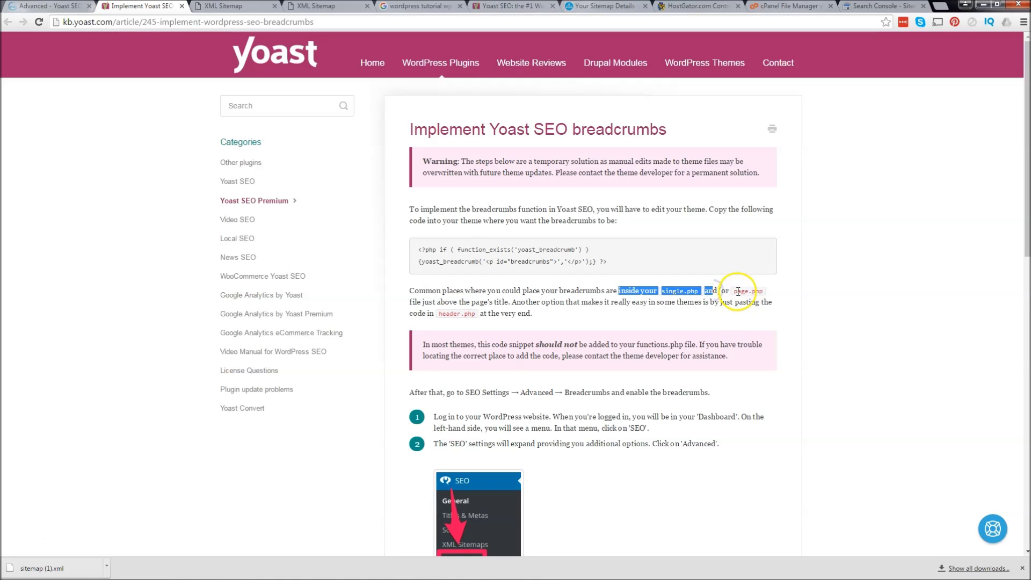
drag(737, 291, 750, 290)
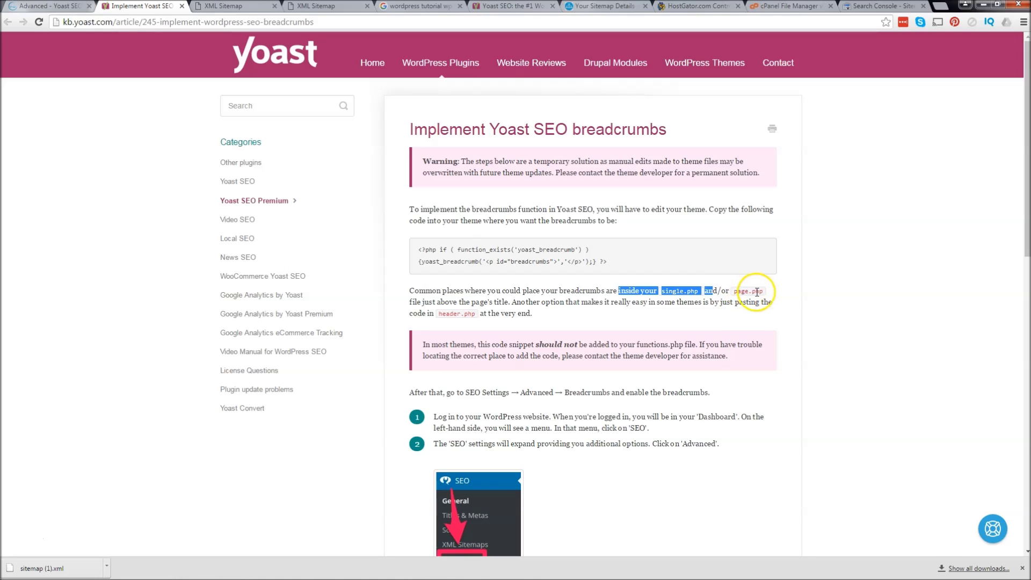
click(415, 299)
drag(415, 299, 521, 301)
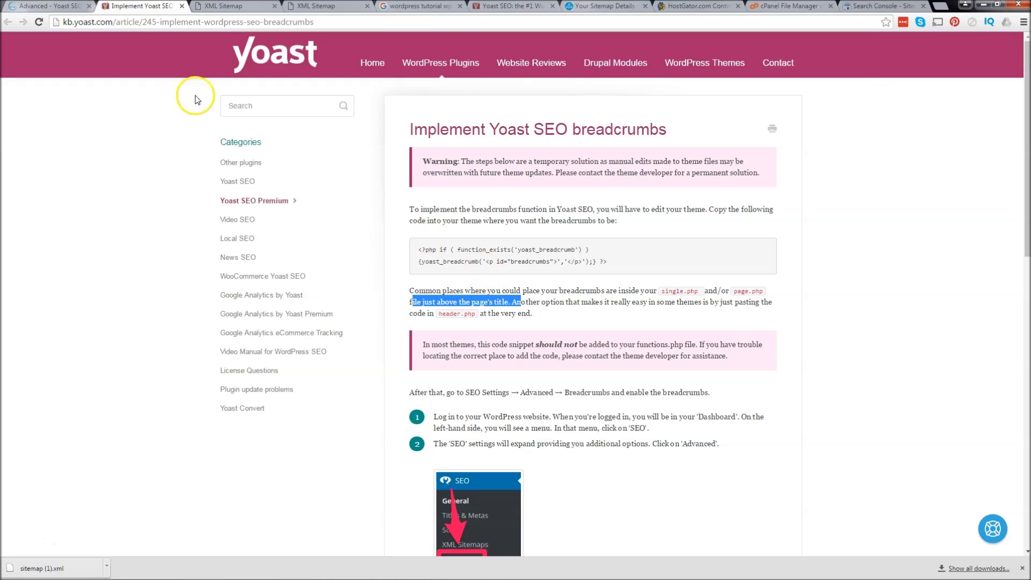
Return to WordPress and open the Divi theme's Single Page template (page.php) in the theme editor.
click(42, 5)
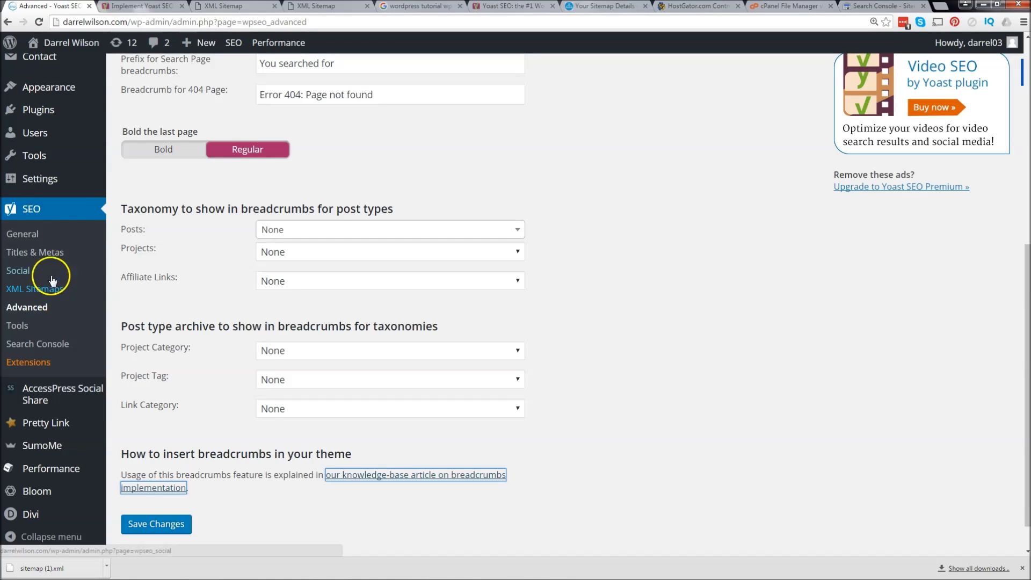
mouse_move(51, 176)
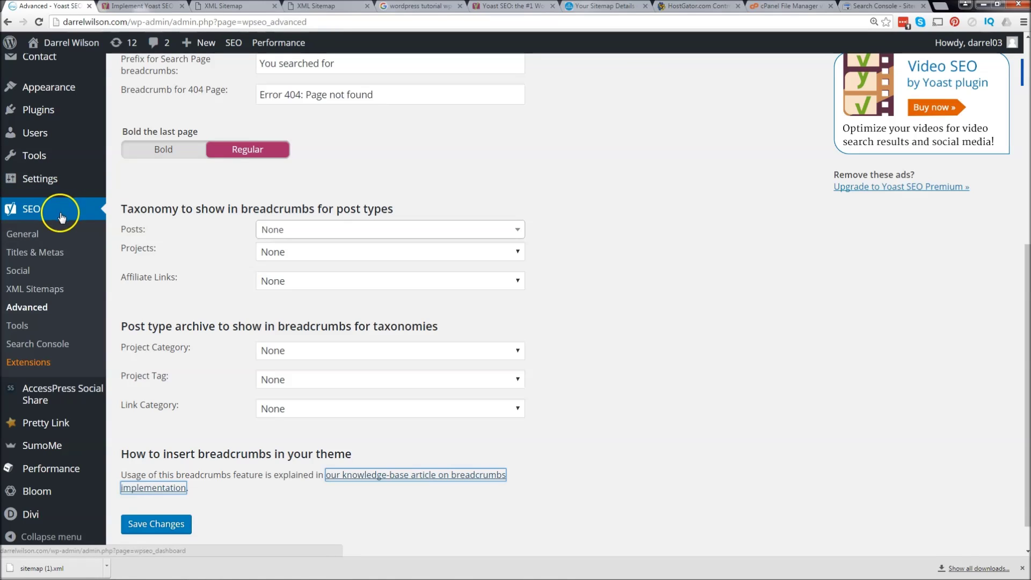
scroll(63, 344, up, 1)
mouse_move(62, 153)
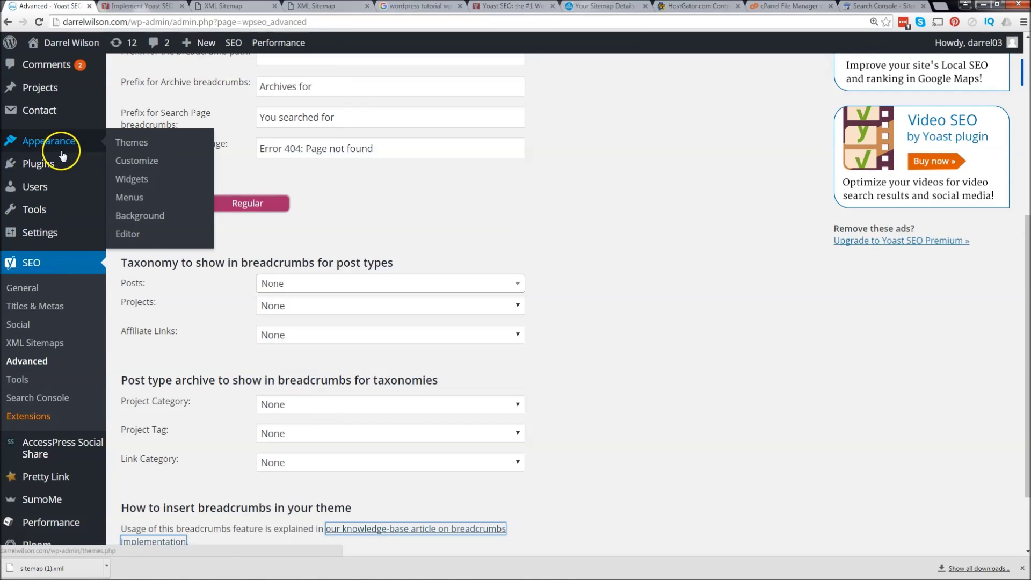
click(137, 236)
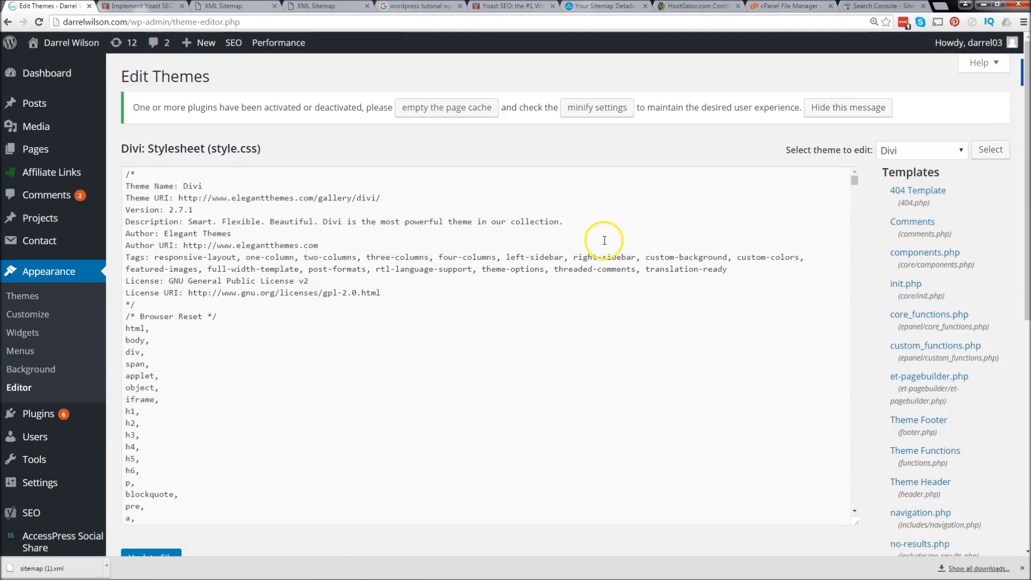
scroll(1023, 203, down, 2)
scroll(1025, 215, down, 4)
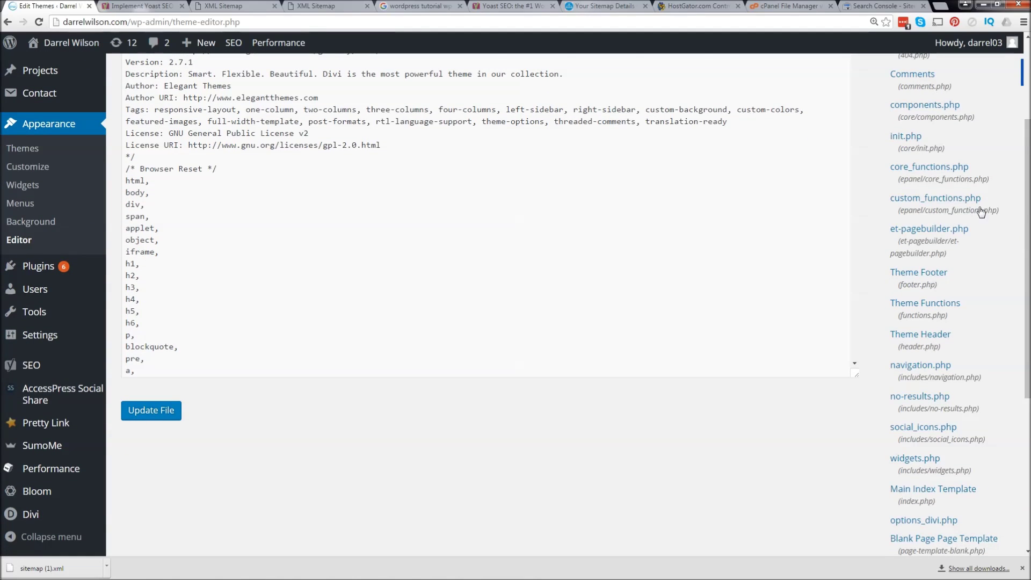
scroll(926, 193, down, 2)
scroll(926, 344, down, 2)
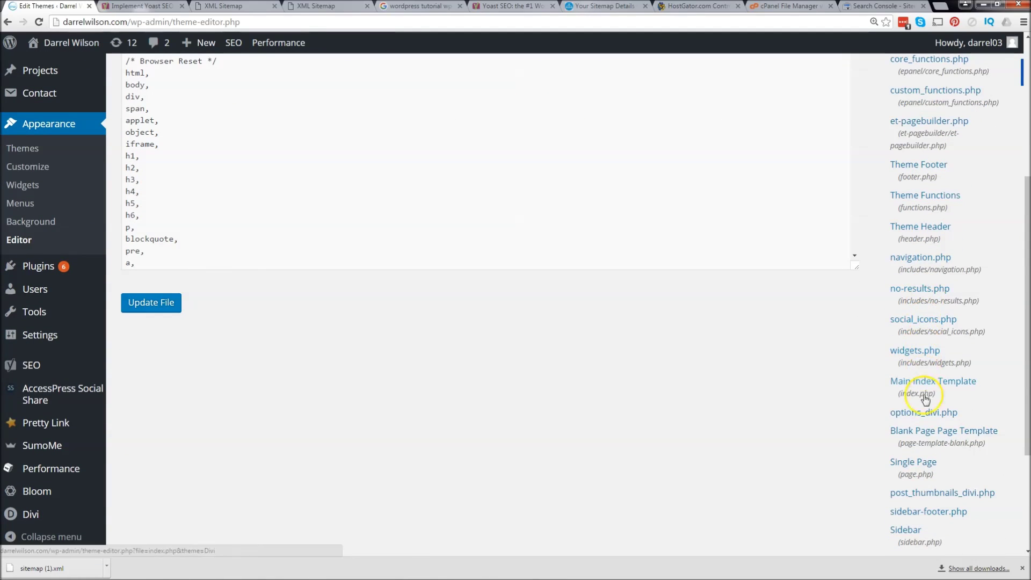
click(924, 465)
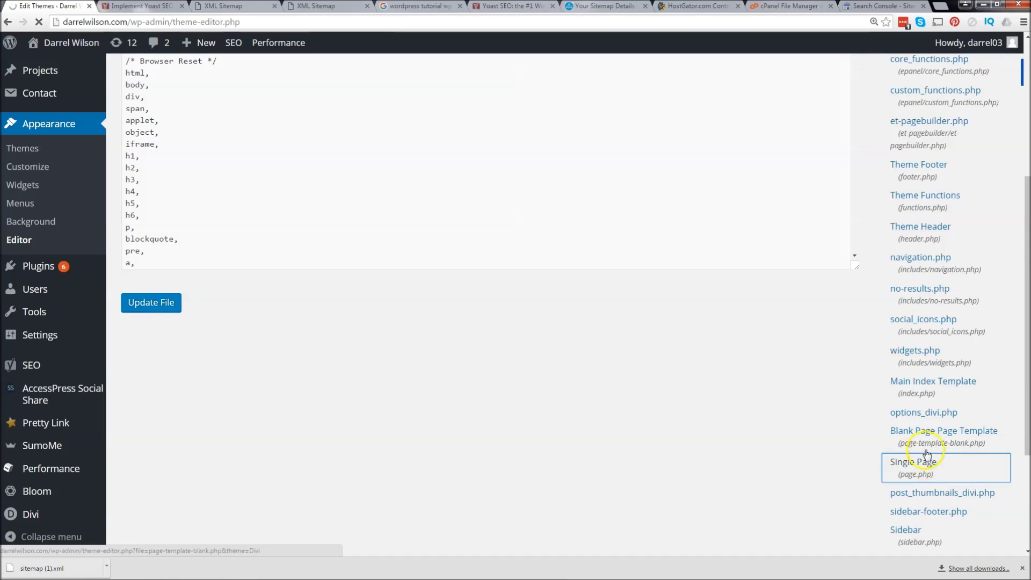
Paste the copied yoast_breadcrumb snippet below the have_posts() while line in page.php, separated by a blank line, and update the file.
scroll(644, 218, up, 5)
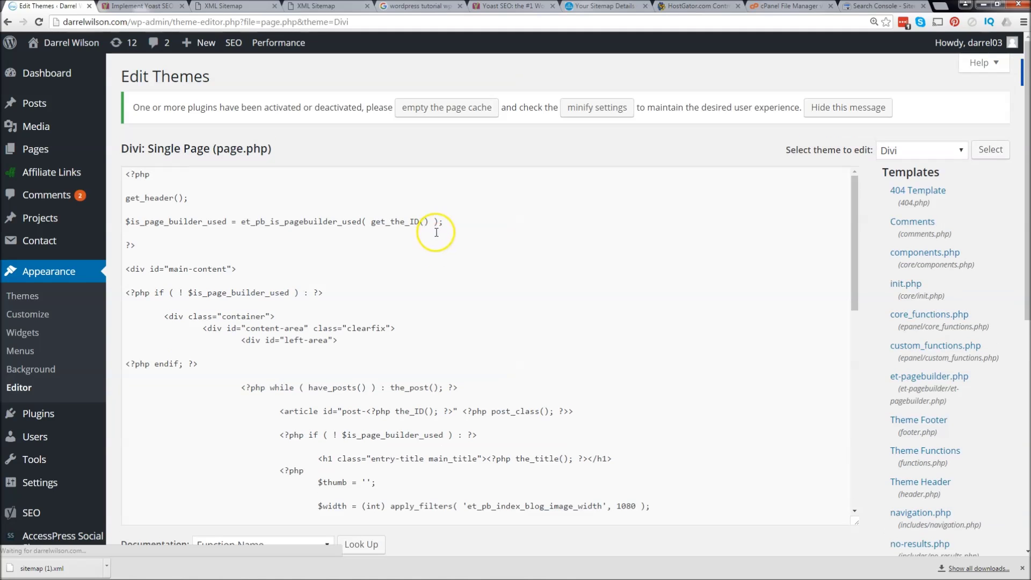
scroll(437, 243, down, 2)
scroll(438, 249, up, 3)
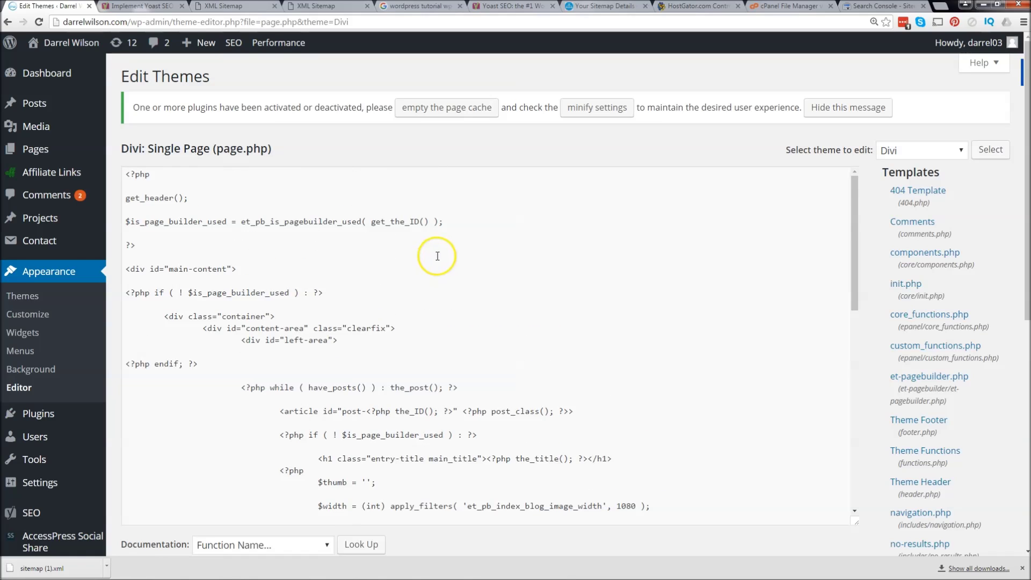
click(503, 391)
click(482, 388)
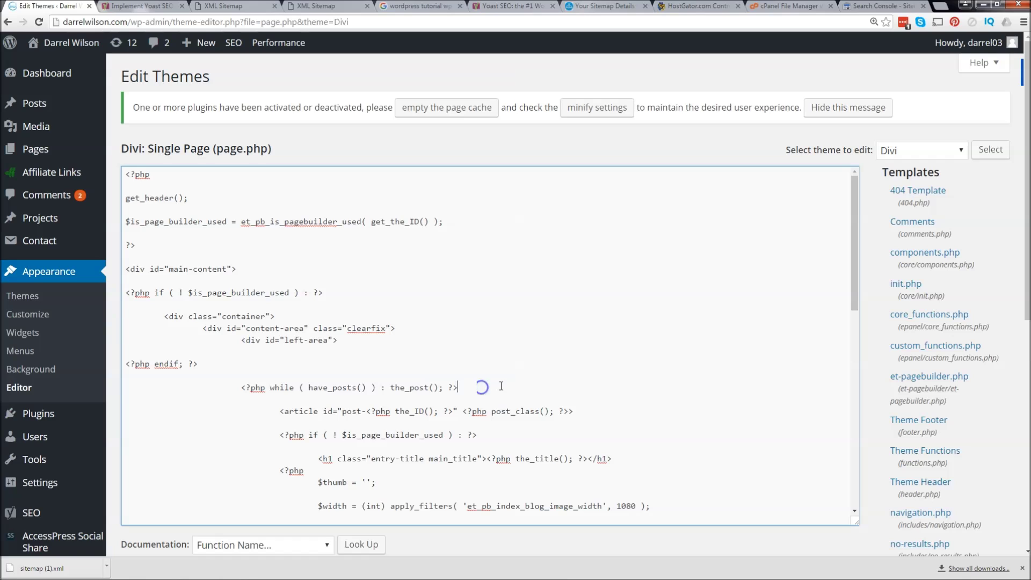
key(Return)
key(Return)
text(<?php if ( function_exists('yoast_breadcrumb') ) {yoast_breadcrumb('<p id="breadcrumbs">','</p>');} ?>)
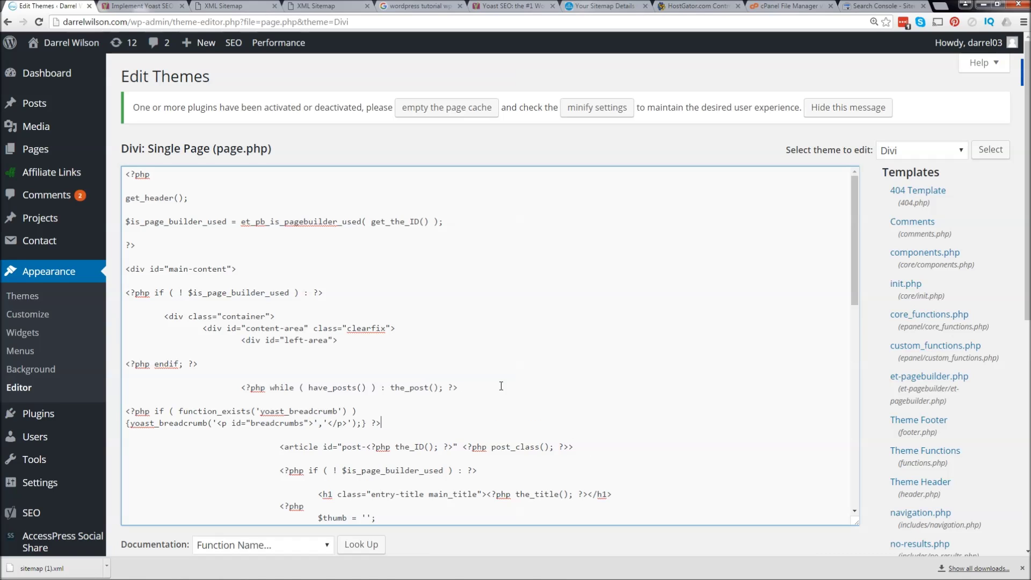
scroll(621, 472, down, 2)
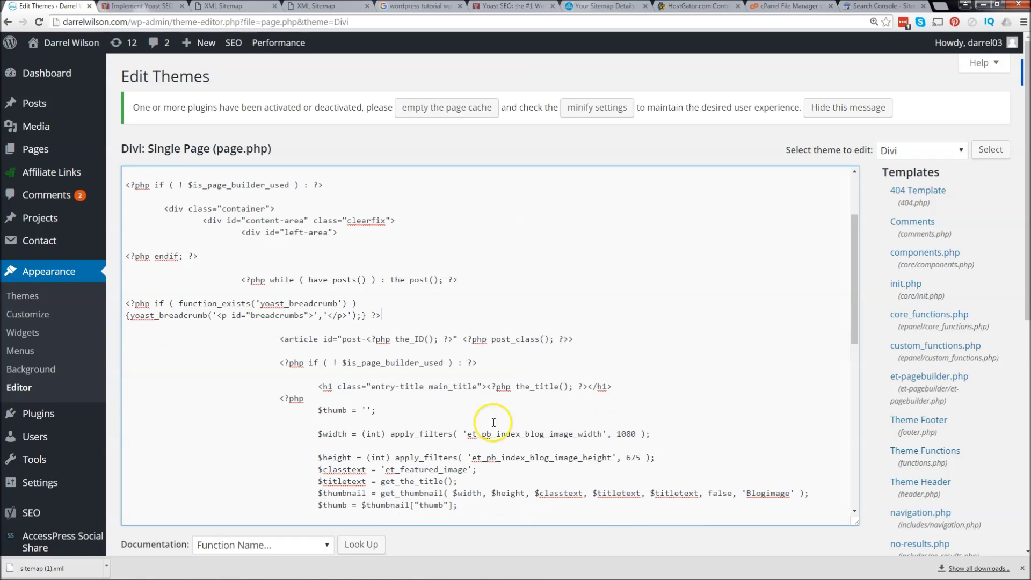
scroll(924, 330, down, 4)
click(151, 369)
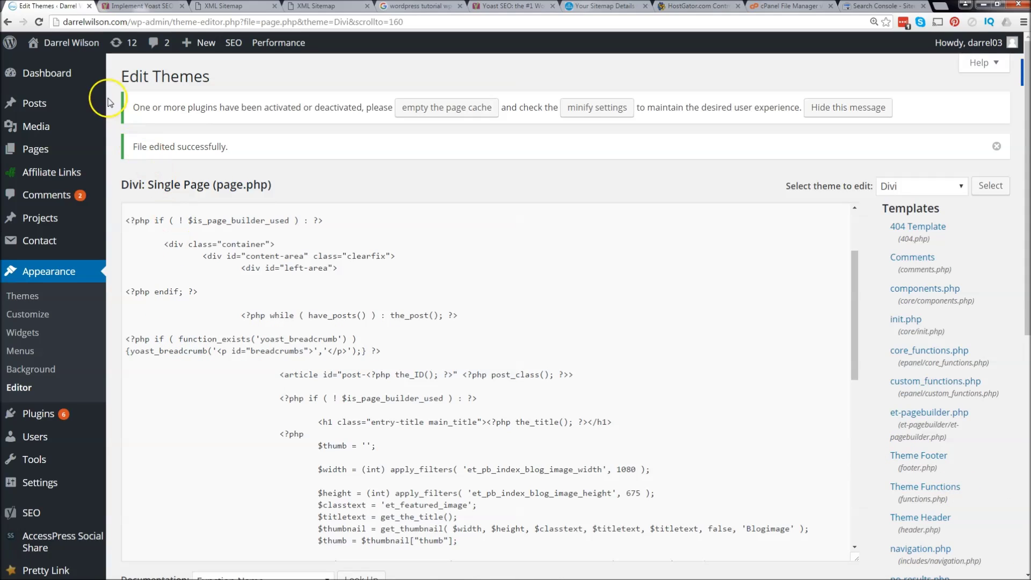
Visit the live site and check the breadcrumbs on the home, Store and Hosting pages.
mouse_move(83, 52)
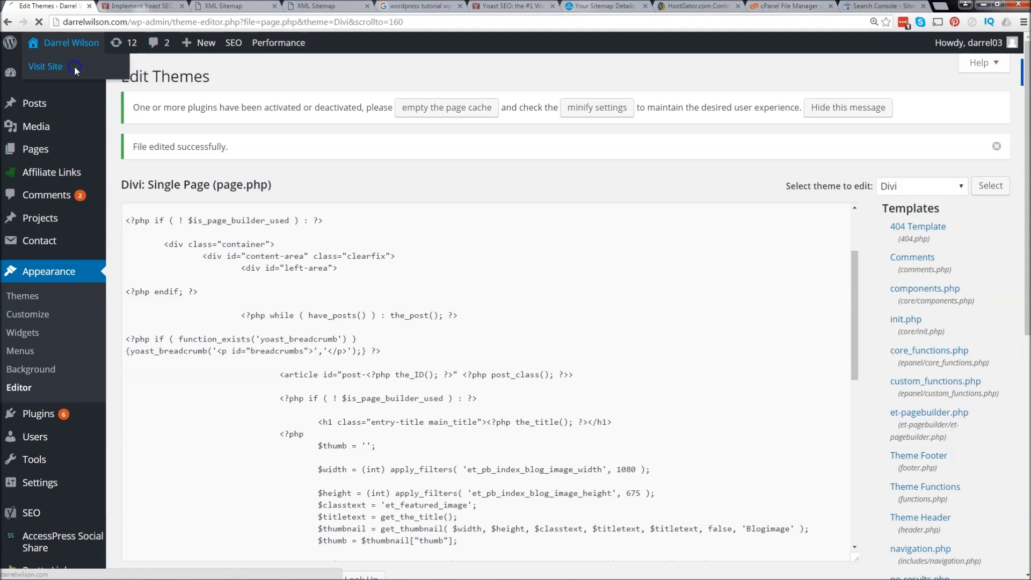
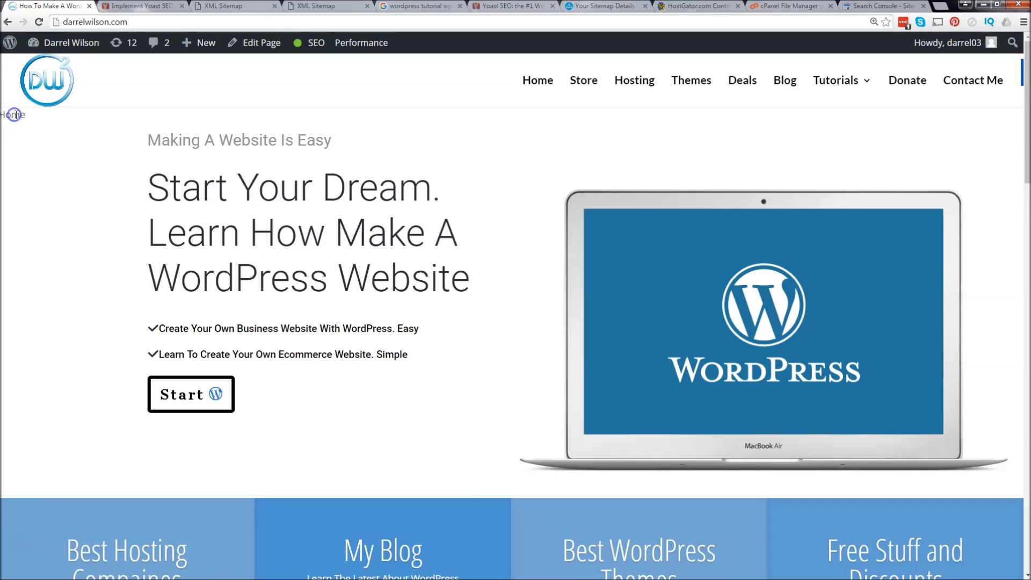
click(586, 82)
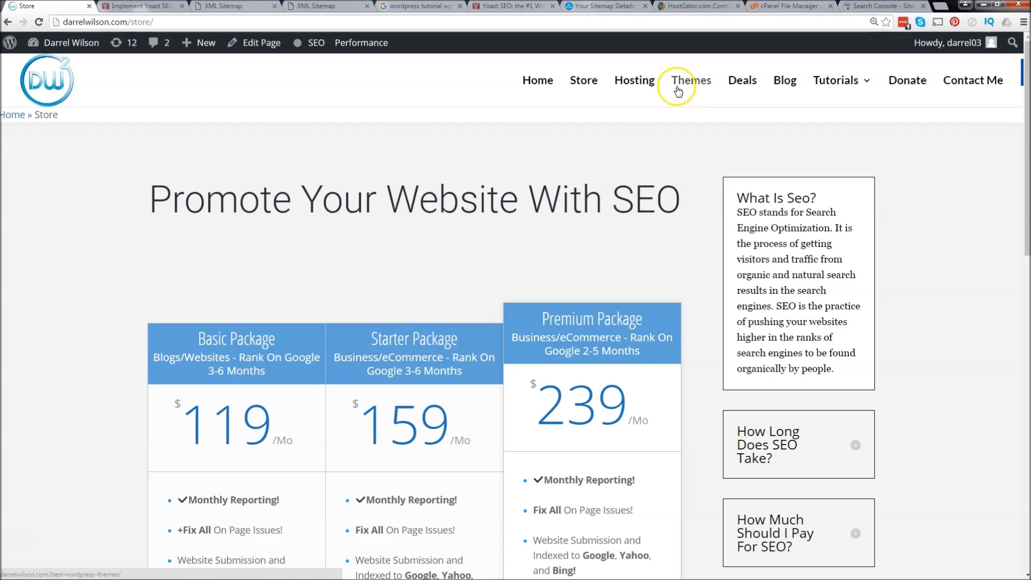
click(629, 84)
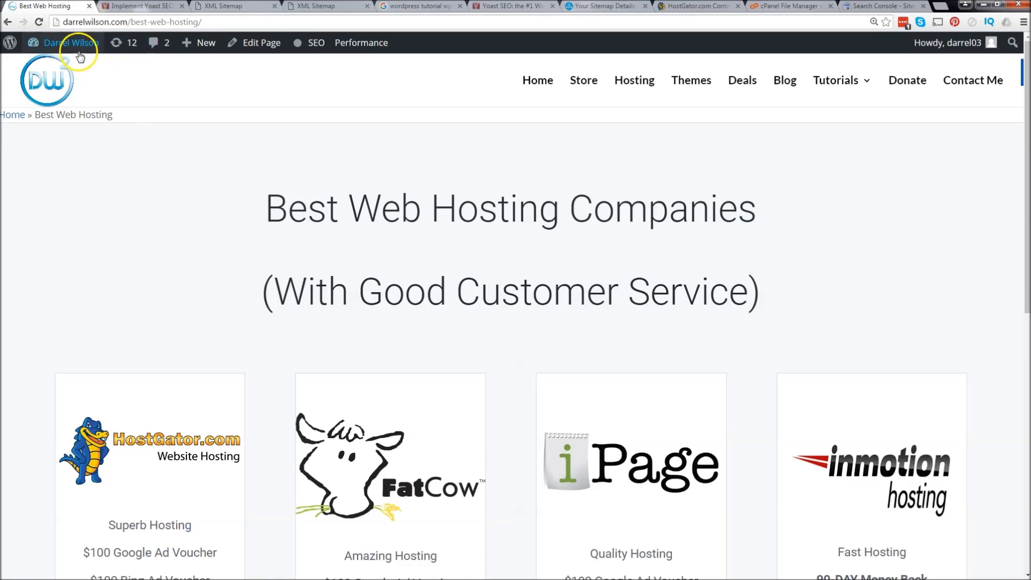
Go back to the WordPress dashboard and reopen the Divi theme's page.php template in the theme editor.
click(78, 67)
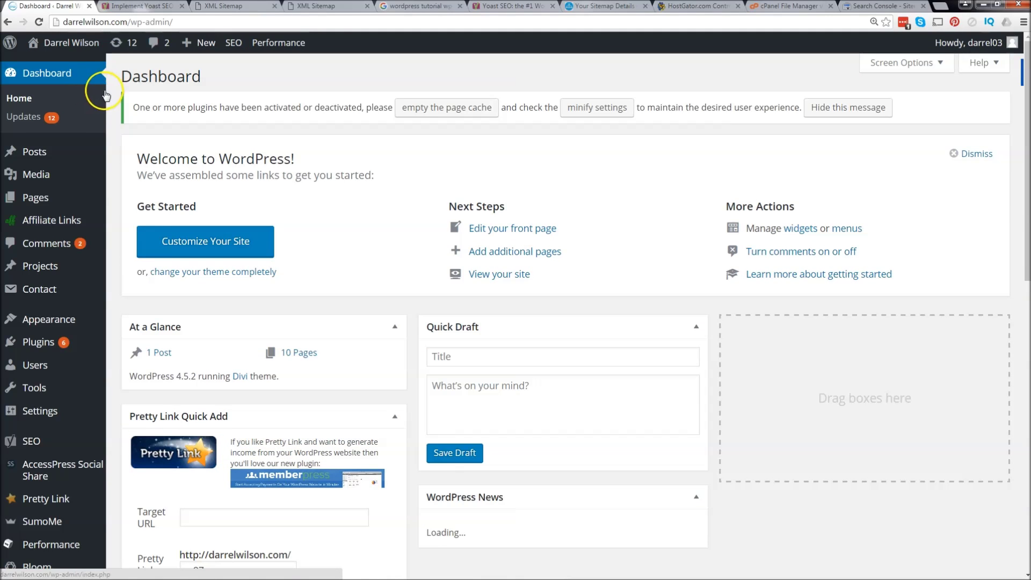
scroll(85, 215, down, 3)
mouse_move(101, 326)
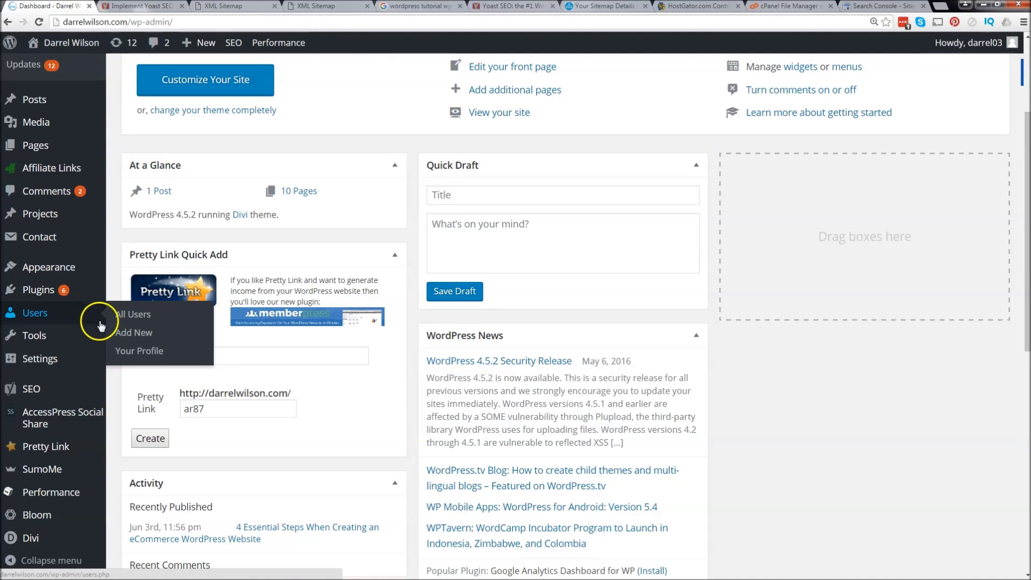
mouse_move(80, 263)
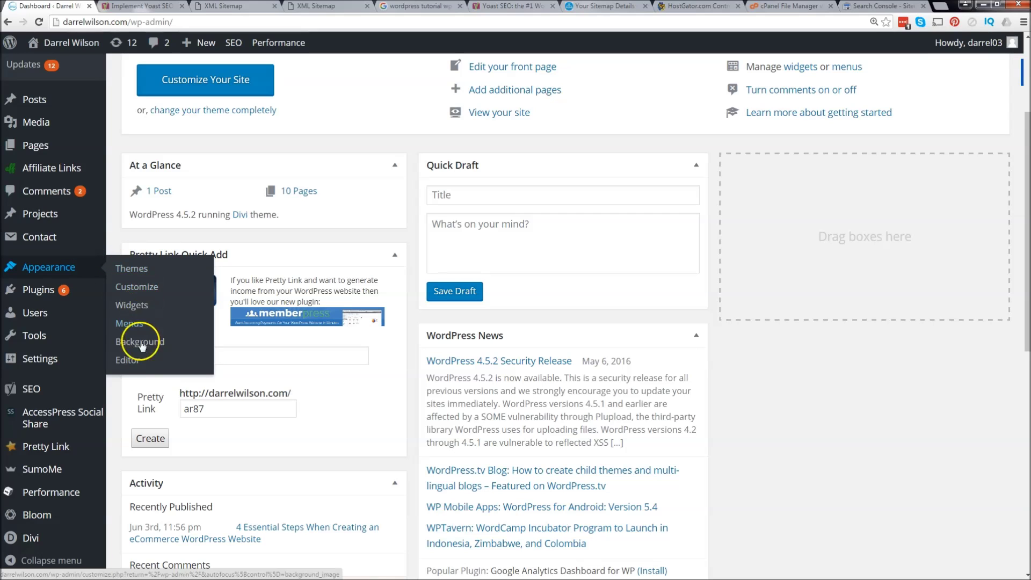
click(132, 358)
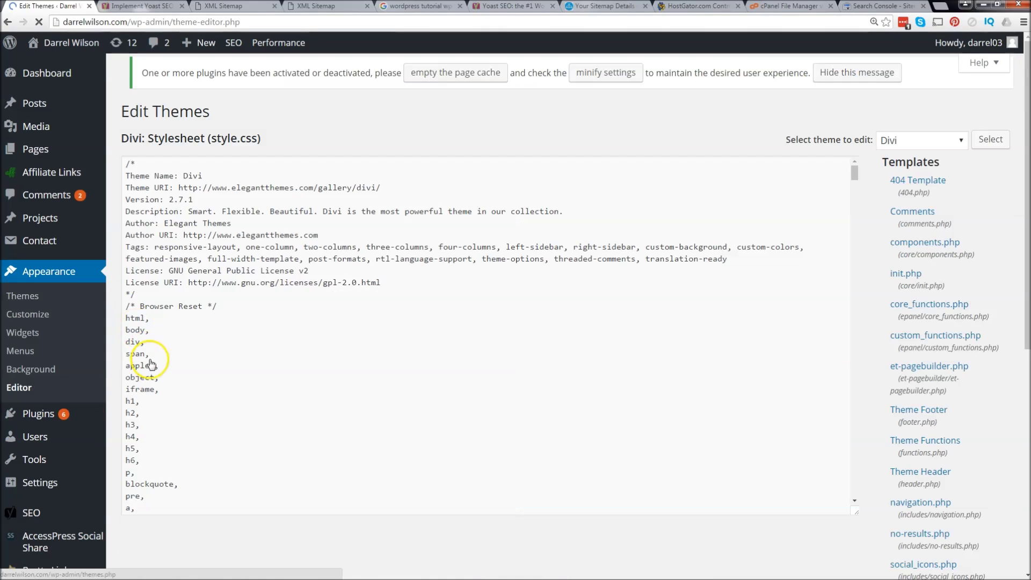
scroll(881, 403, down, 4)
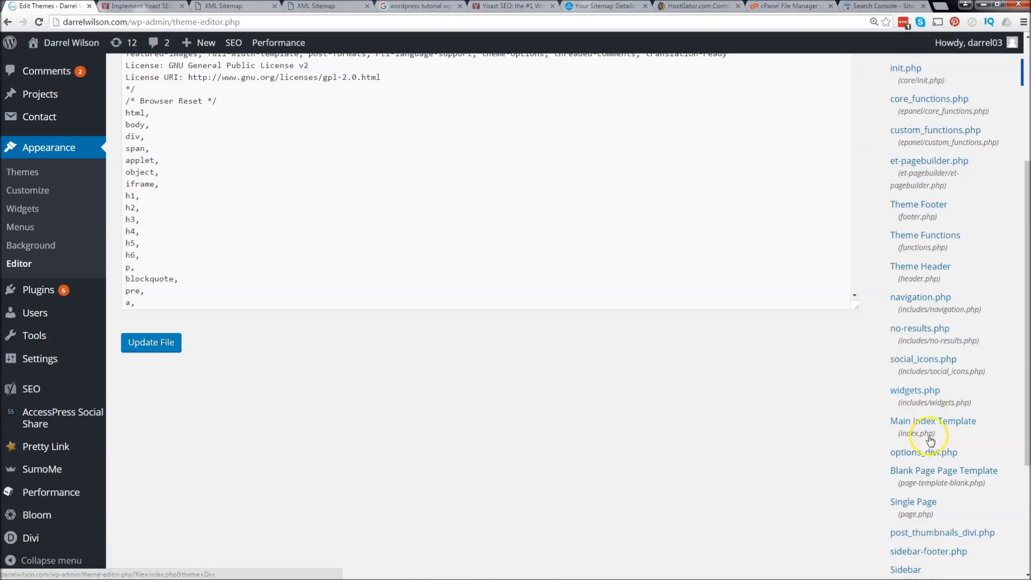
click(923, 502)
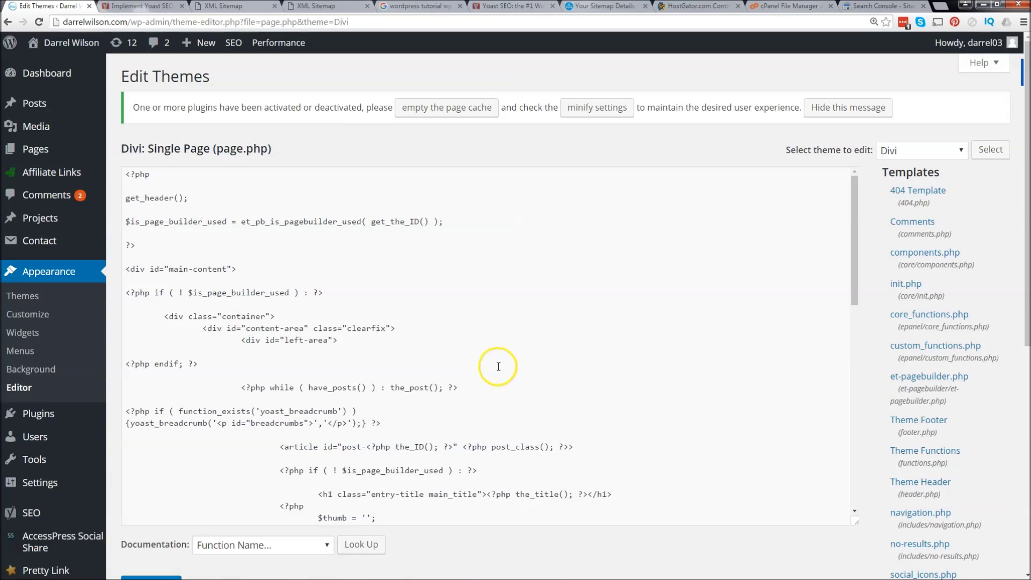
Delete the yoast_breadcrumb snippet from the page.php code.
drag(393, 426, 140, 410)
click(344, 423)
key(Delete)
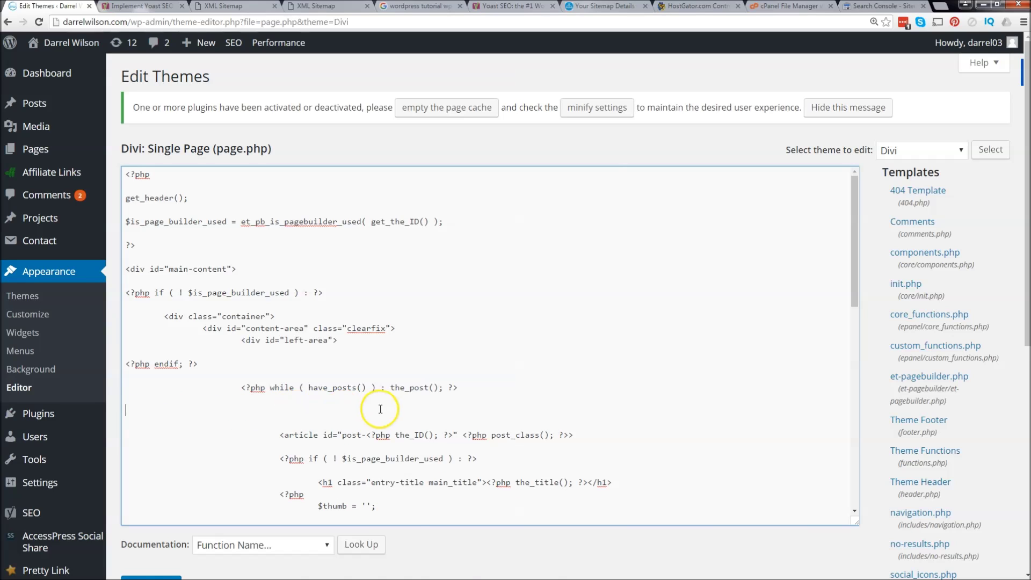
Remove the leftover blank lines below the have_posts() while line, update page.php, and check the live home page.
key(Delete)
key(BackSpace)
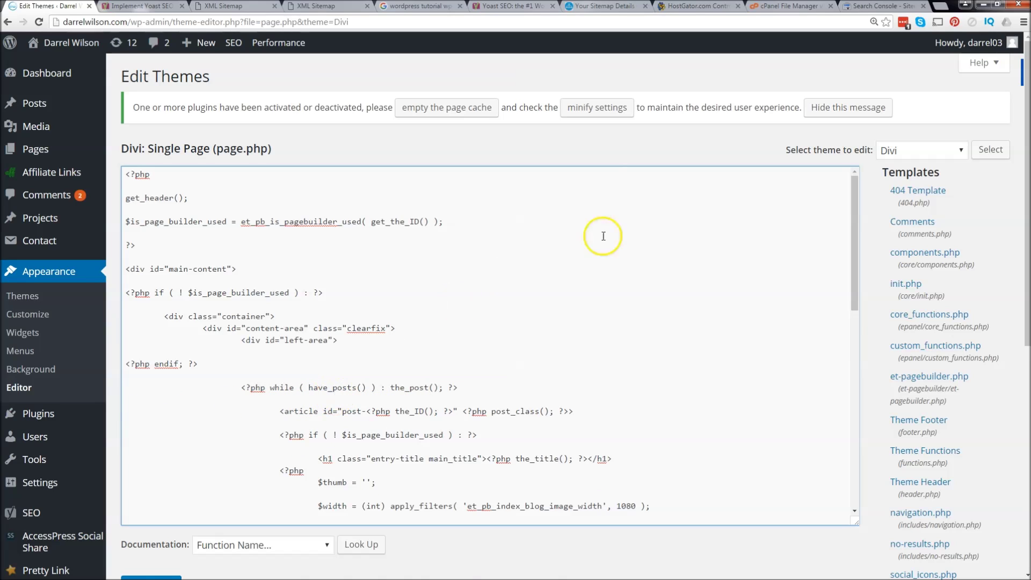
scroll(833, 493, down, 5)
click(145, 532)
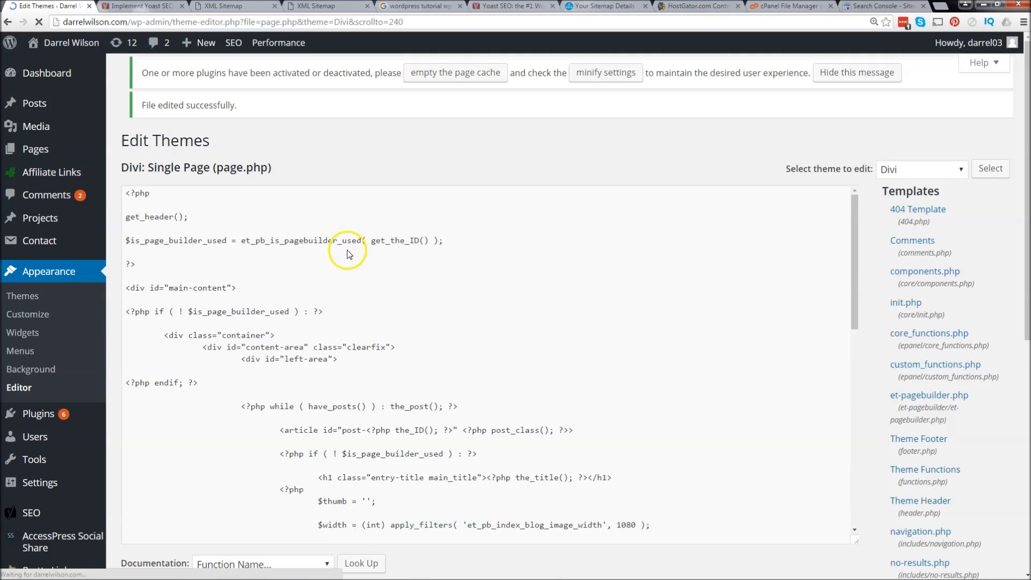
click(69, 66)
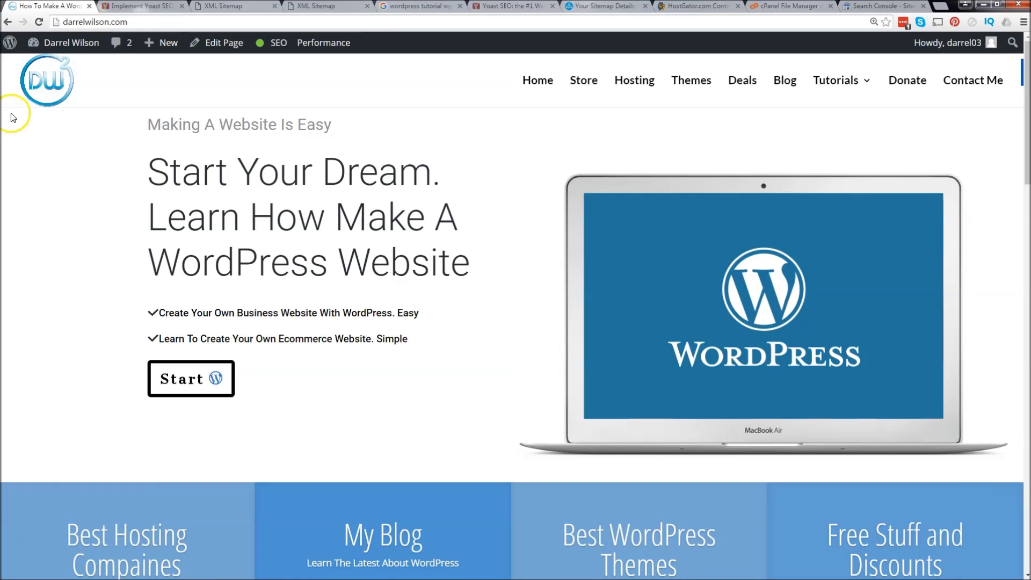
Return to the WordPress dashboard, open Yoast SEO's general settings, and apply the fix for the sitemap.xml file blocking the XML sitemaps.
click(73, 66)
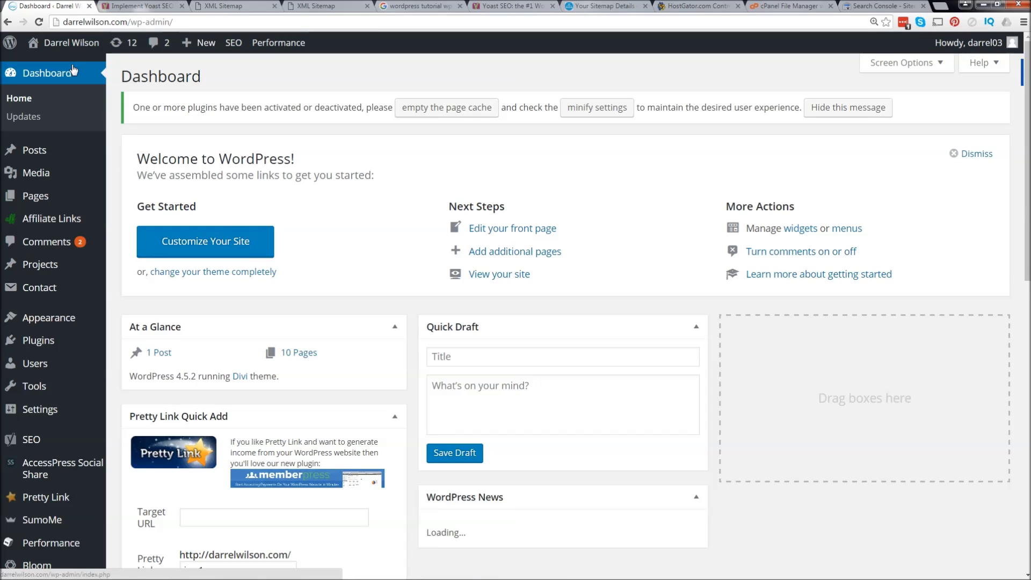
scroll(67, 419, down, 1)
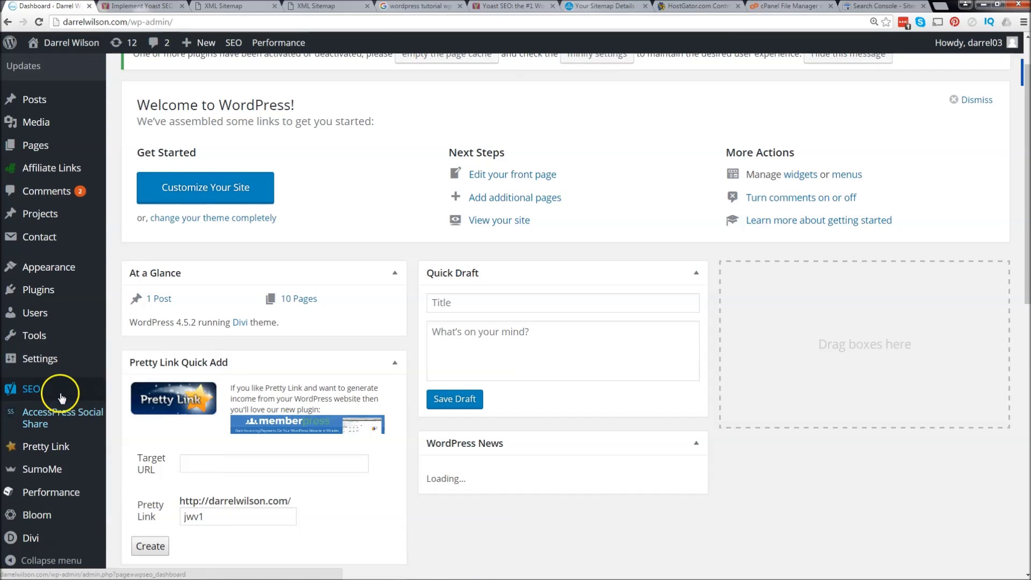
click(29, 388)
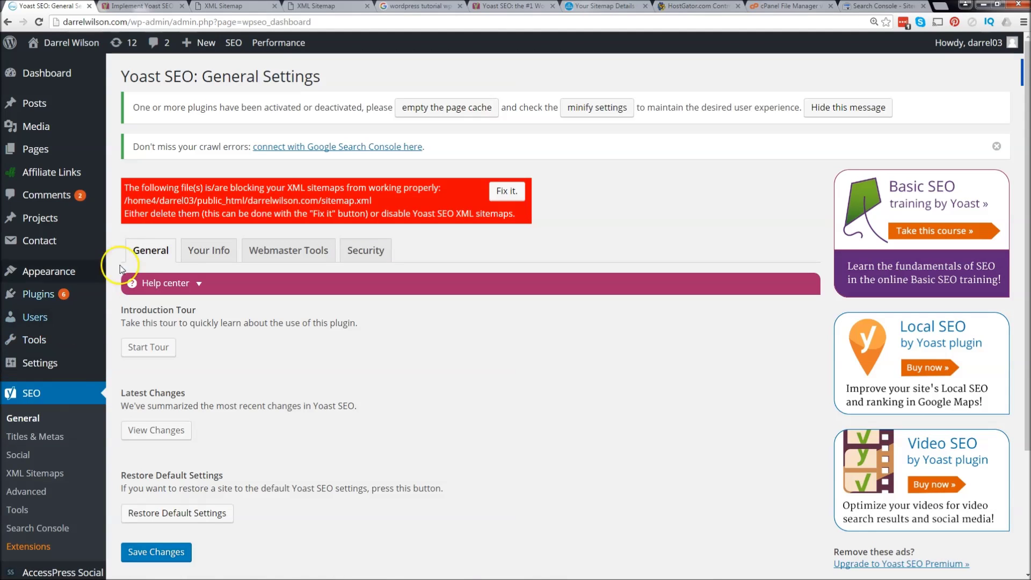
drag(182, 188, 205, 188)
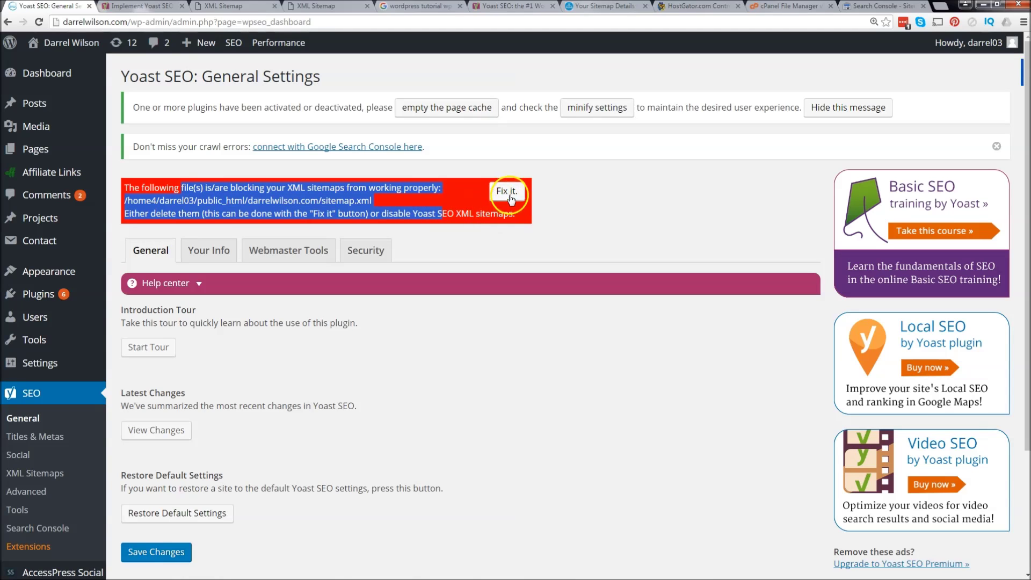
click(501, 236)
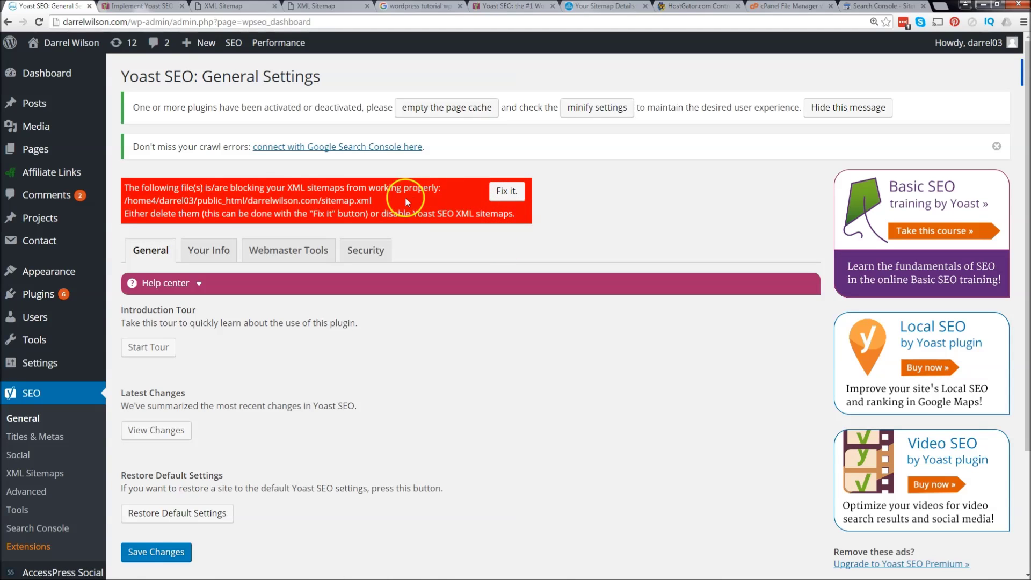
click(511, 192)
click(521, 190)
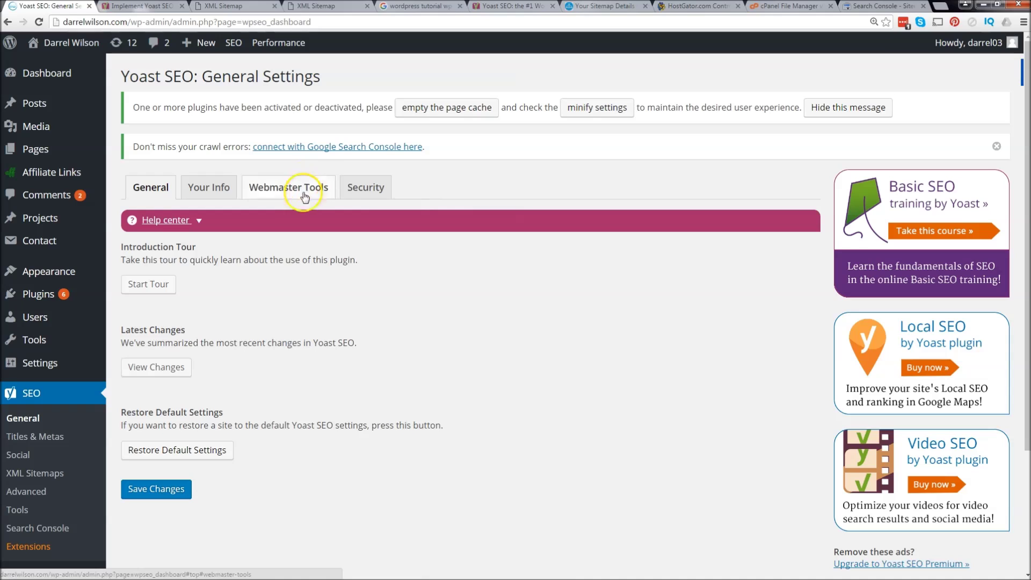
Review the Breadcrumbs and Permalinks options in Yoast SEO's advanced settings.
scroll(238, 295, down, 2)
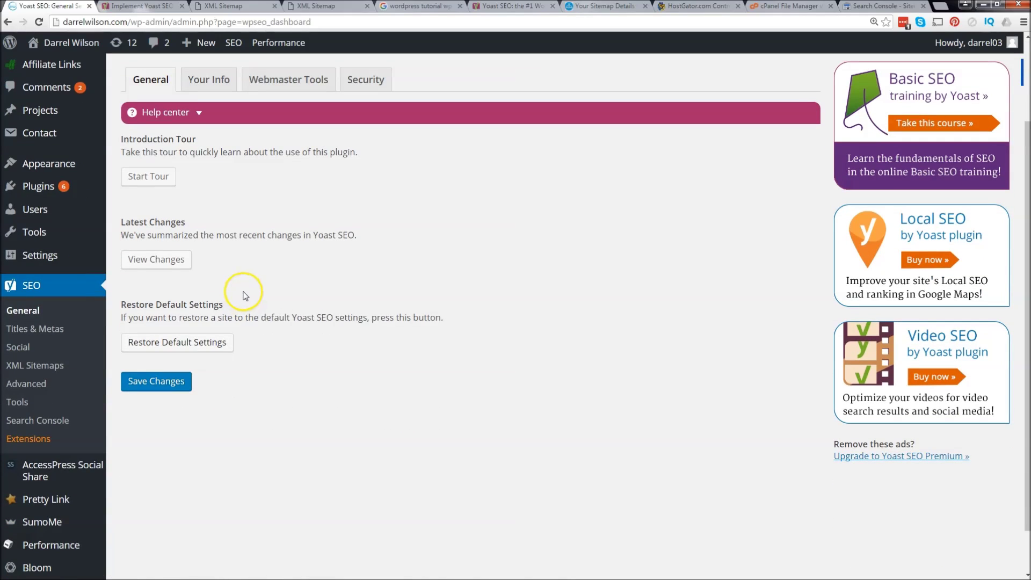
click(41, 385)
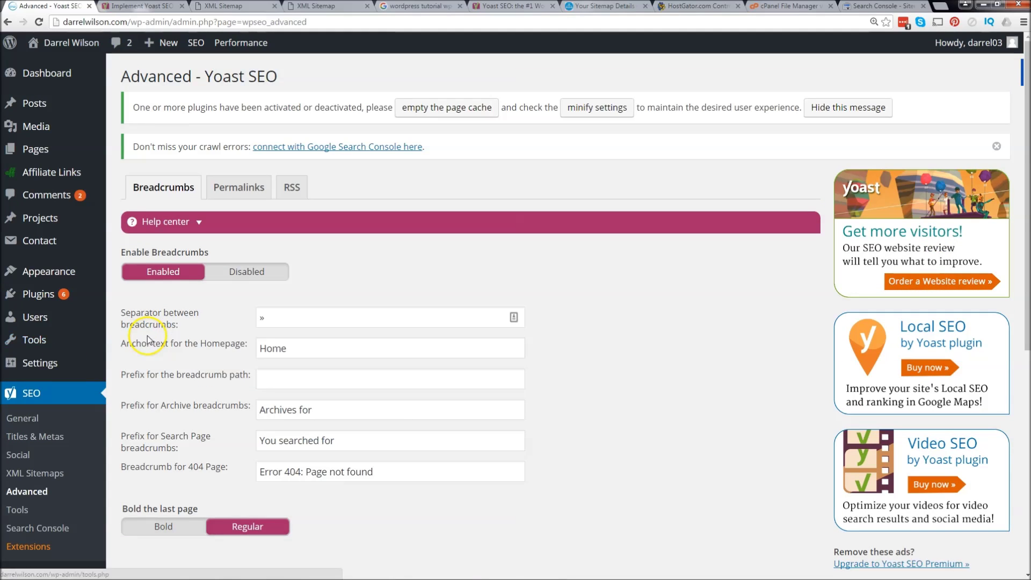
scroll(244, 308, down, 2)
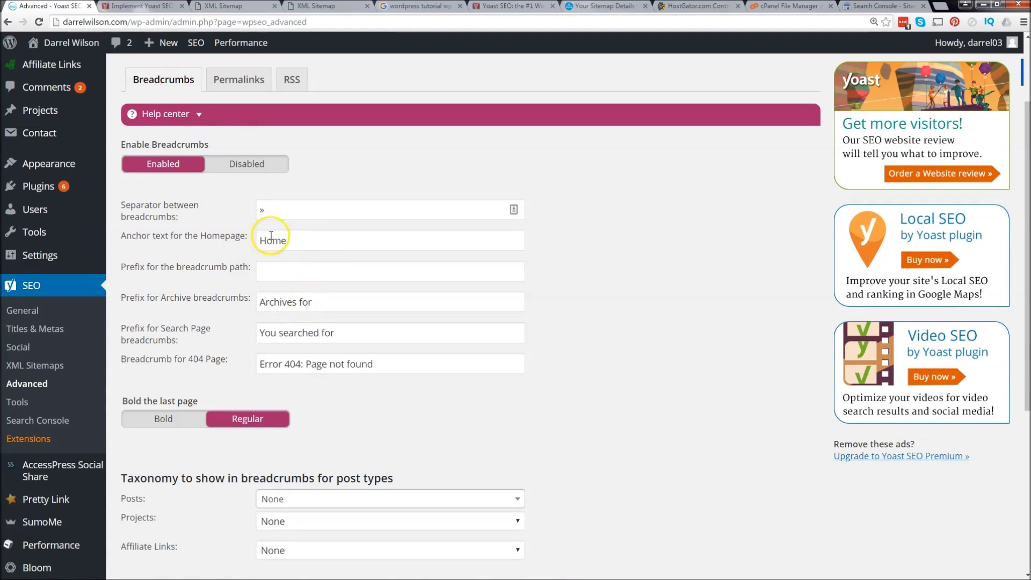
scroll(427, 333, down, 2)
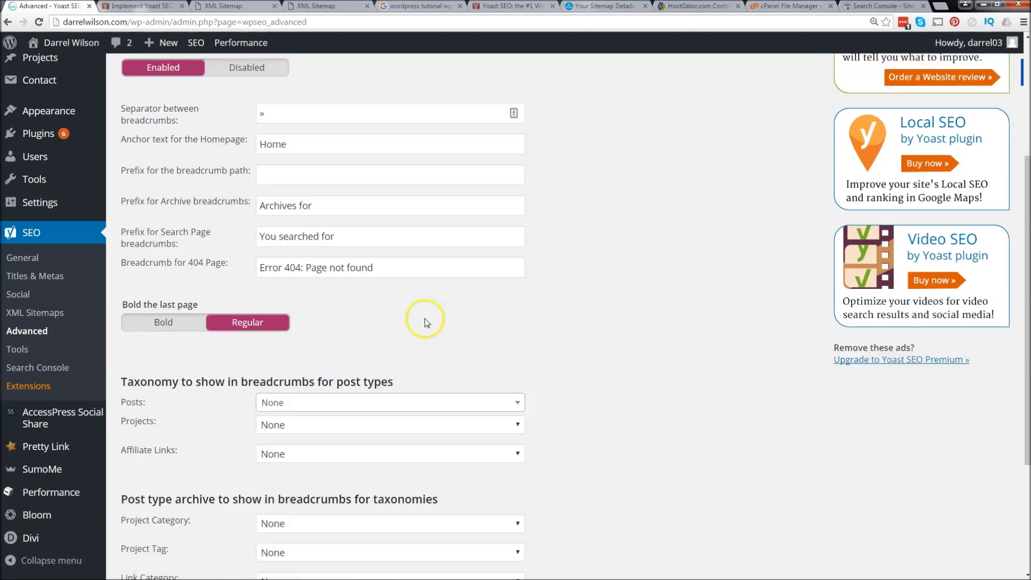
scroll(327, 272, down, 2)
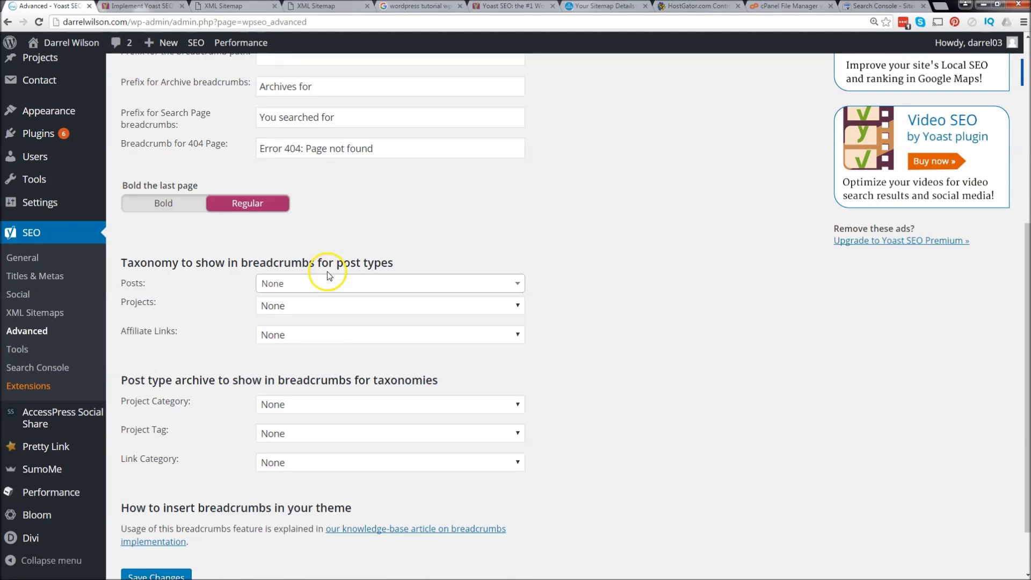
scroll(294, 353, down, 2)
scroll(295, 352, up, 3)
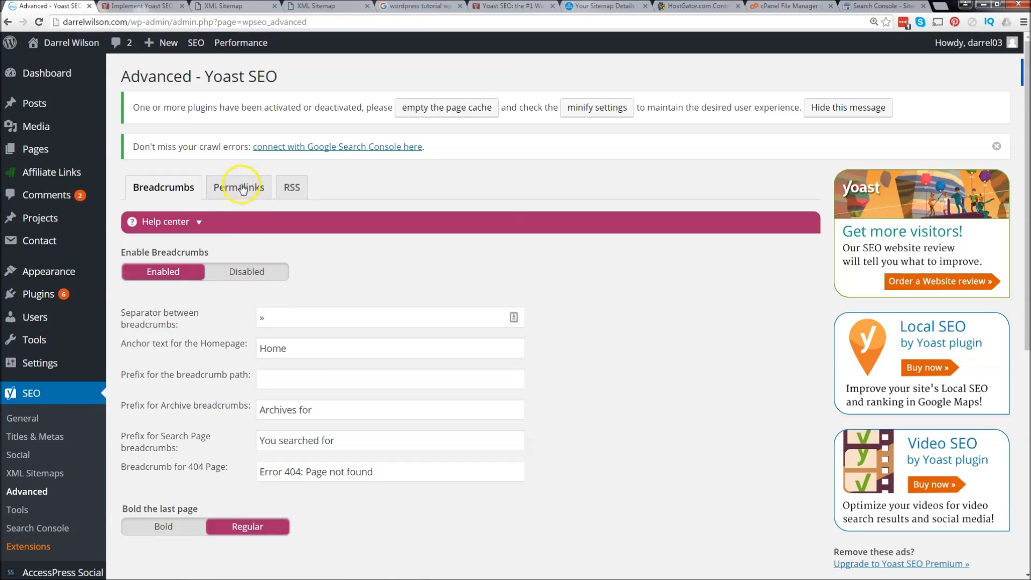
click(244, 272)
click(244, 192)
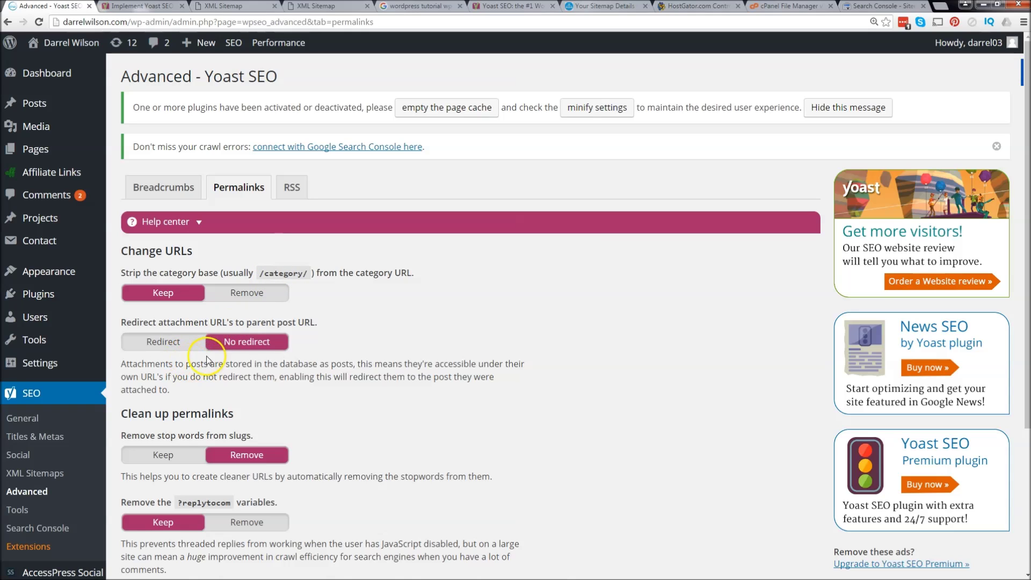
scroll(247, 342, down, 2)
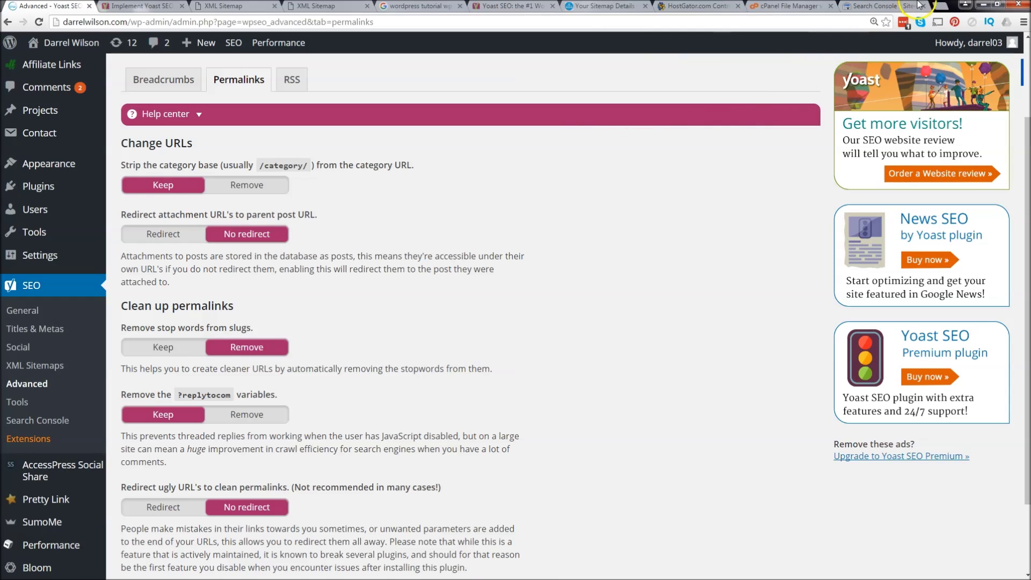
Load the site's mistyped store address ending in /storejkir in a new browser tab, and delete the extra letters from the address.
click(937, 7)
text(darrelwilson.com/store)
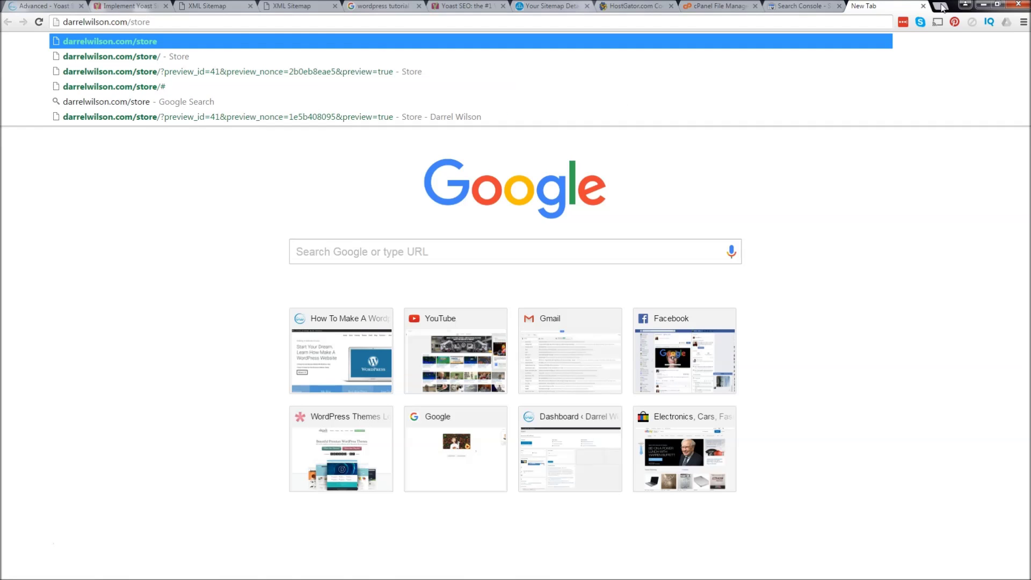
text(jkir)
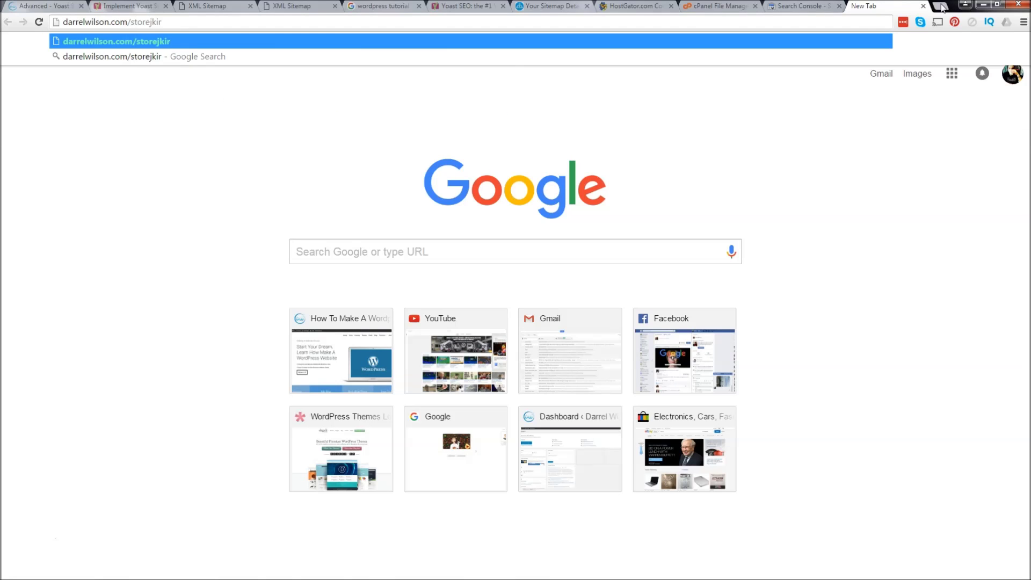
key(Return)
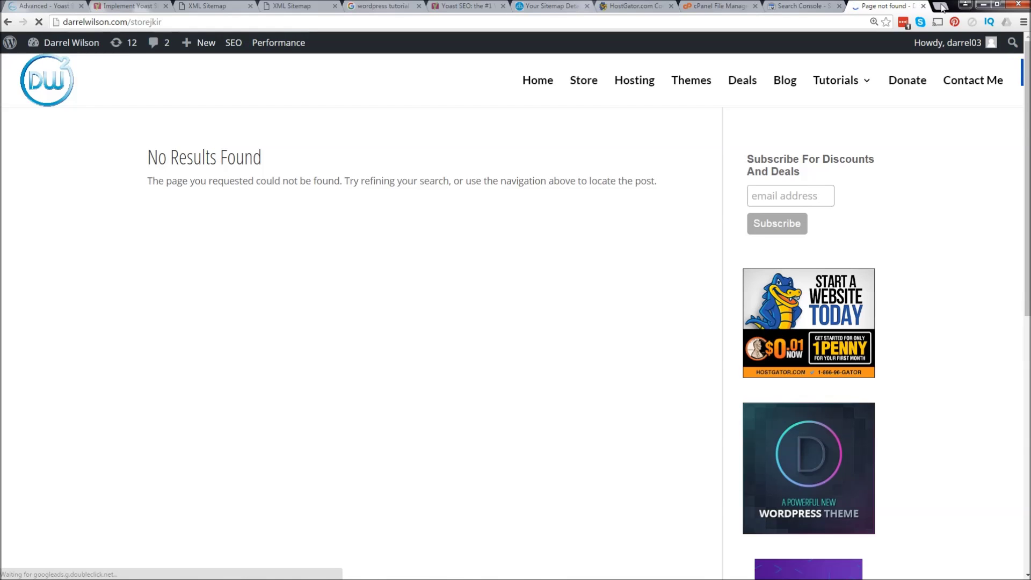
click(173, 22)
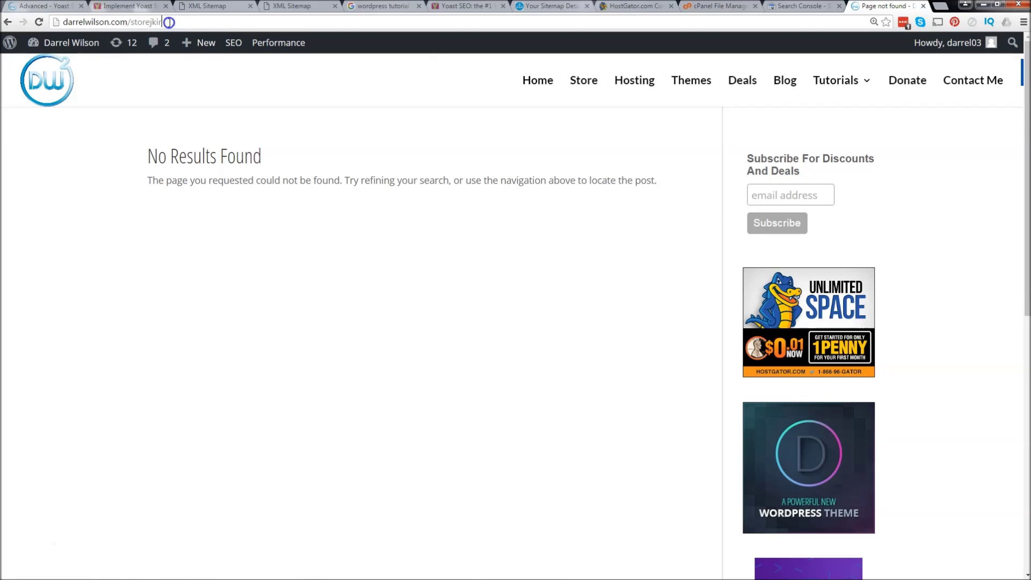
drag(155, 22, 152, 22)
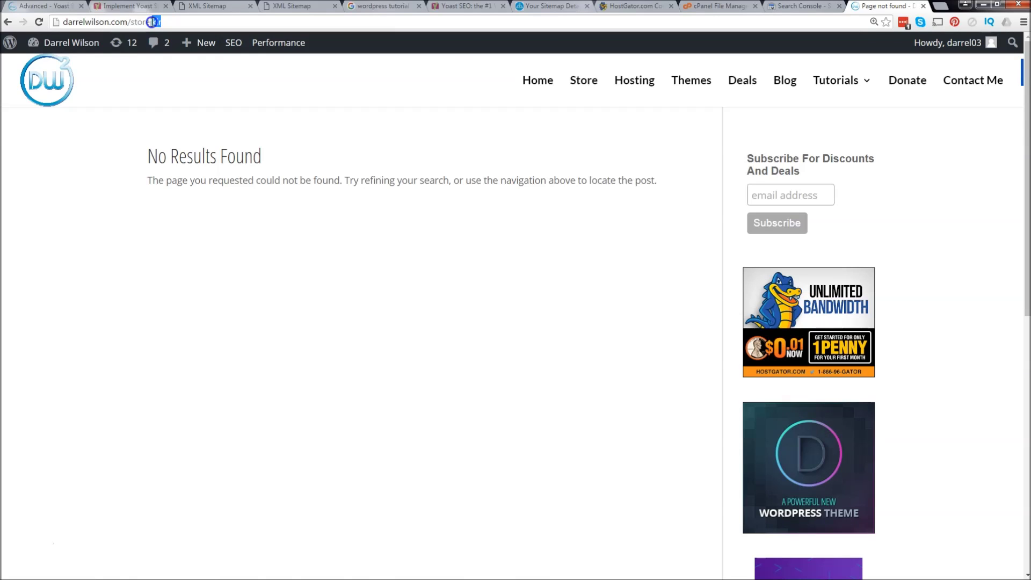
key(BackSpace)
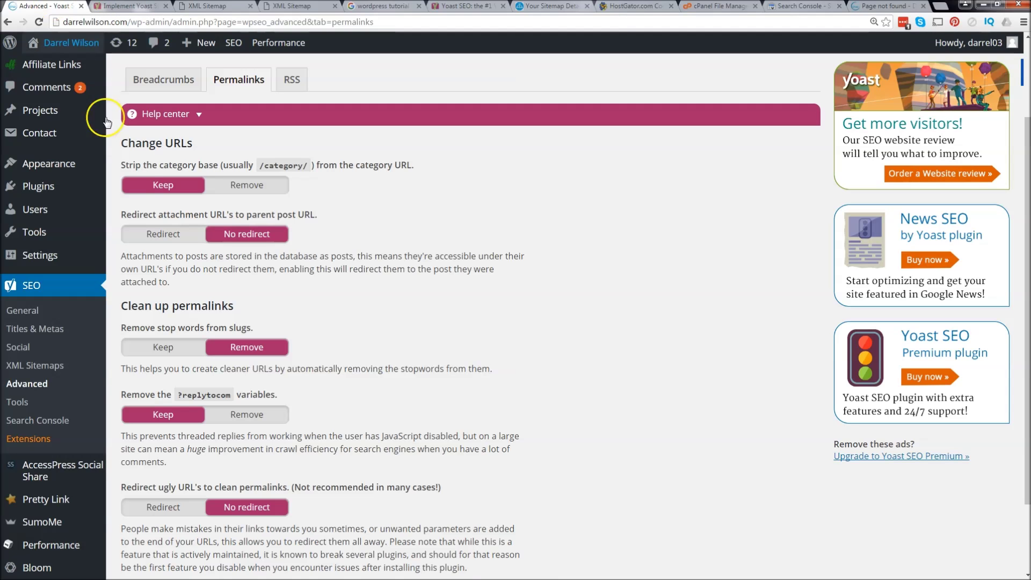
Go back to the Yoast permalink settings, read through the permalink cleanup options, and save the changes.
scroll(285, 360, down, 1)
scroll(284, 359, down, 2)
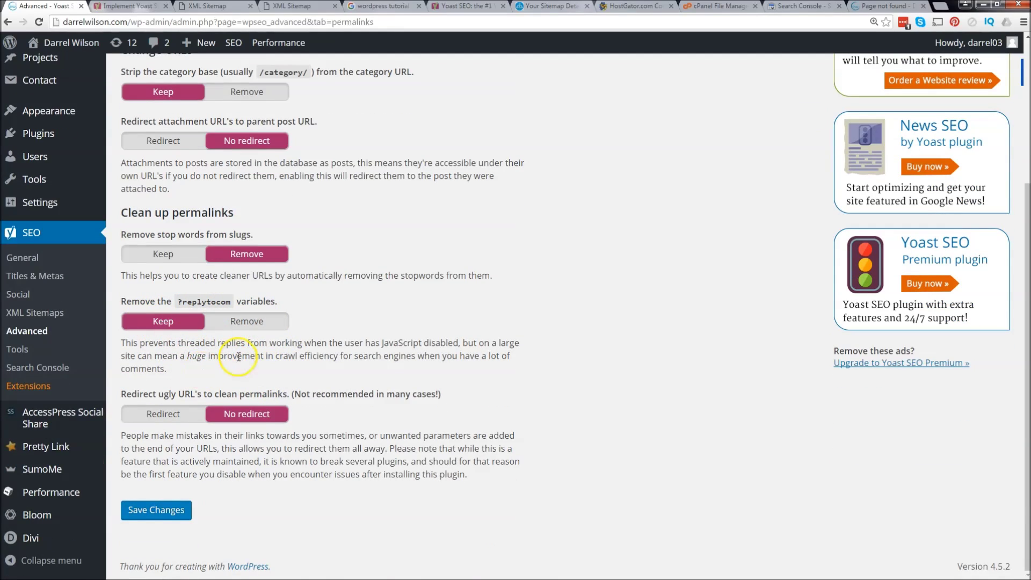
drag(366, 342, 450, 344)
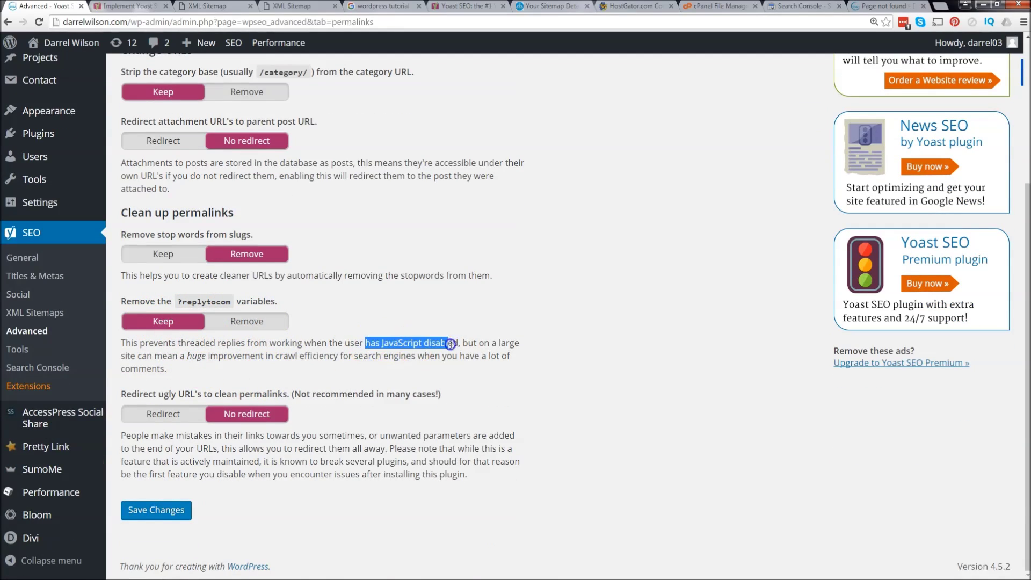
click(493, 343)
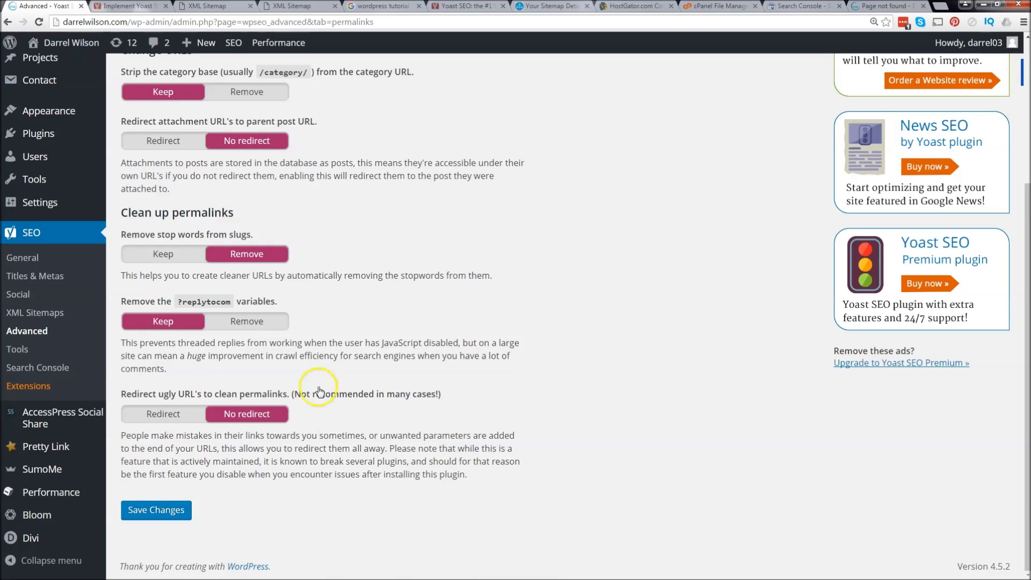
click(179, 509)
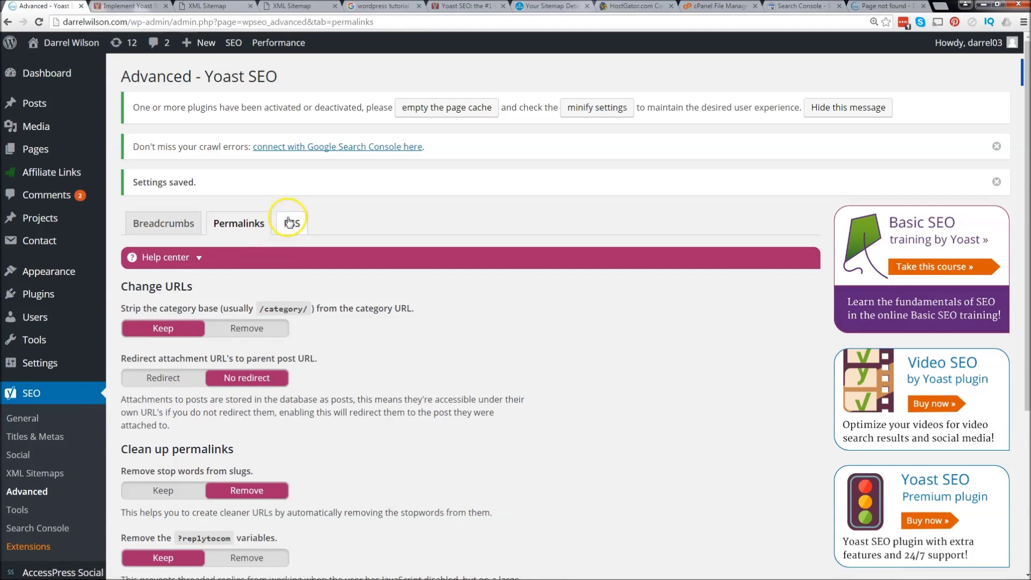
In the RSS settings, move the text "The post %%POSTLINK%% appeared first on %%BLOGLINK%%." from after each post to before each post.
click(293, 224)
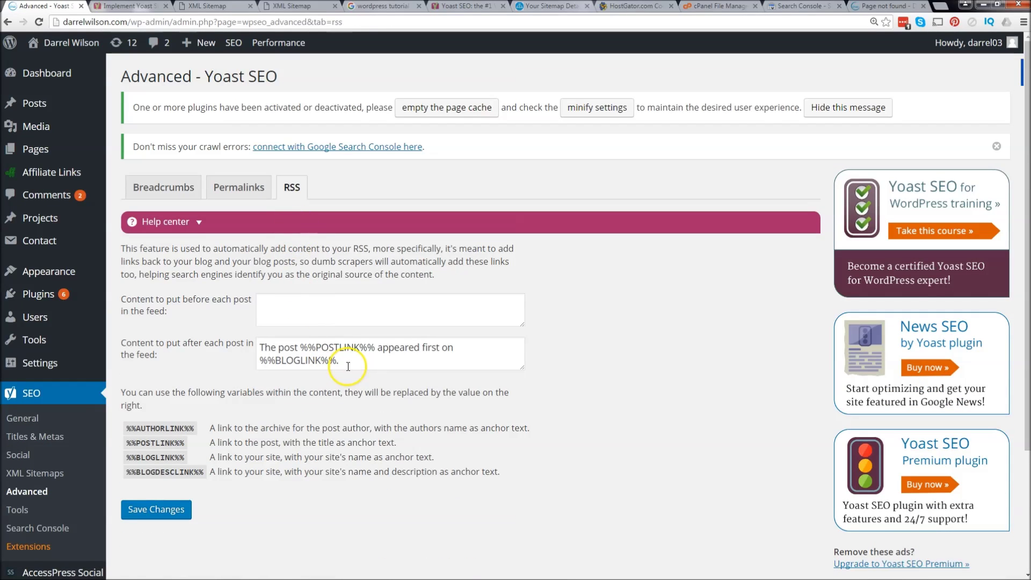
drag(346, 360, 235, 335)
key(ctrl+c)
click(296, 354)
click(392, 307)
key(ctrl+v)
drag(364, 361, 209, 320)
key(BackSpace)
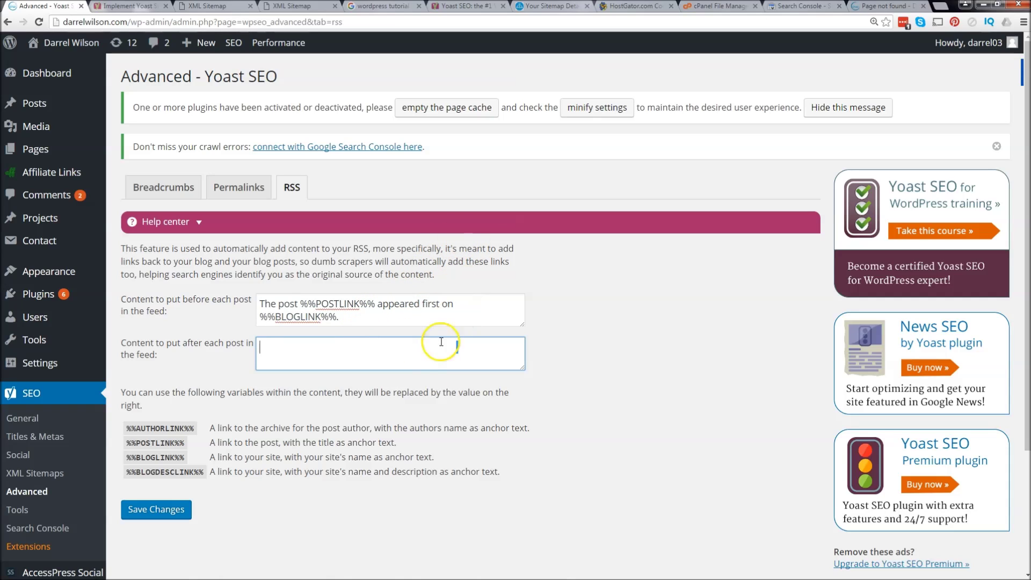
Open the site's RSS feed at its /feed address in a new browser tab.
click(940, 6)
text(darrelwilson.com)
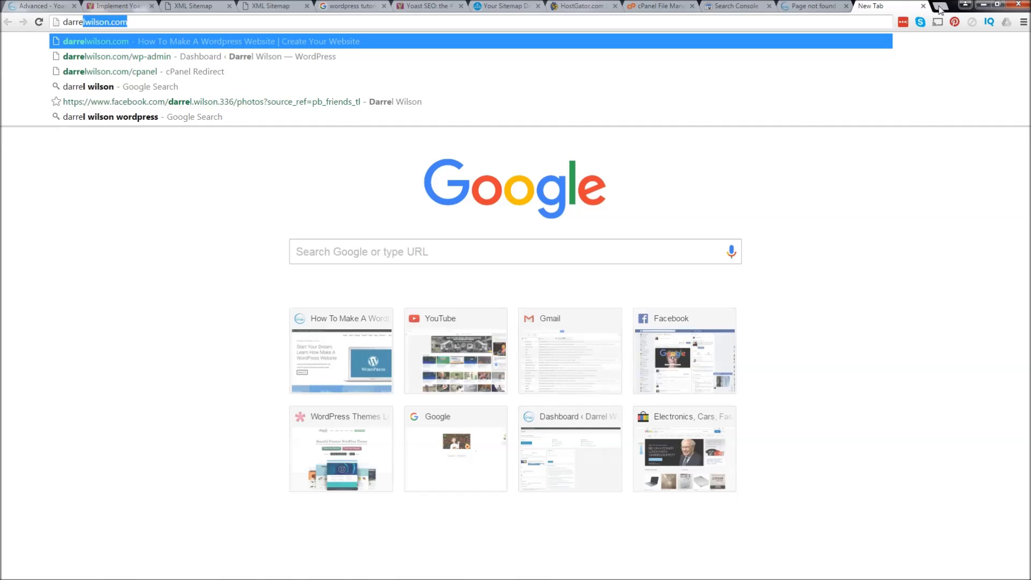
key(Right)
text(/feed)
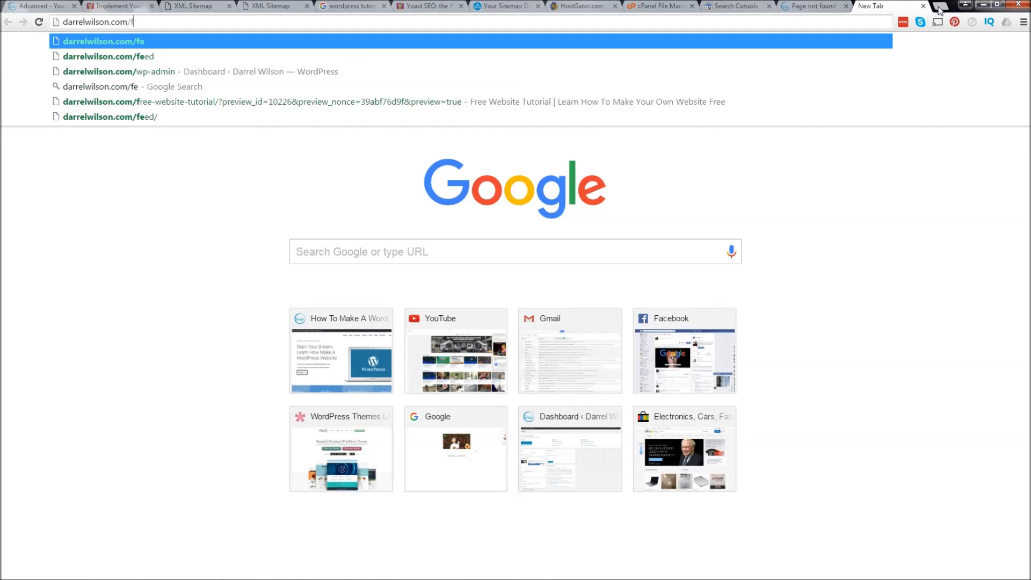
key(Return)
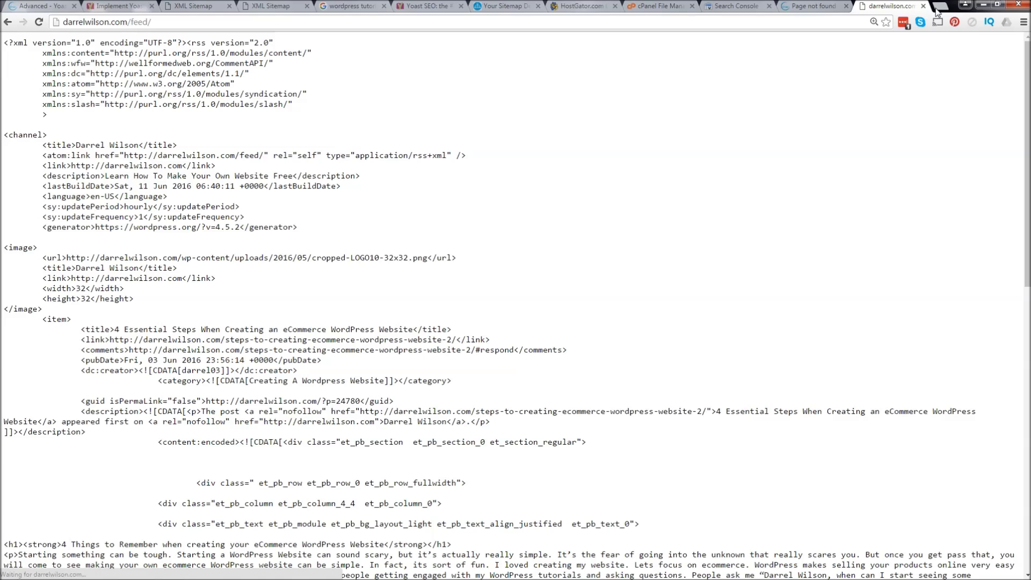
Search the RSS feed page for "feed" and look through the post content in the feed source.
drag(1023, 73, 1023, 161)
key(ctrl+f)
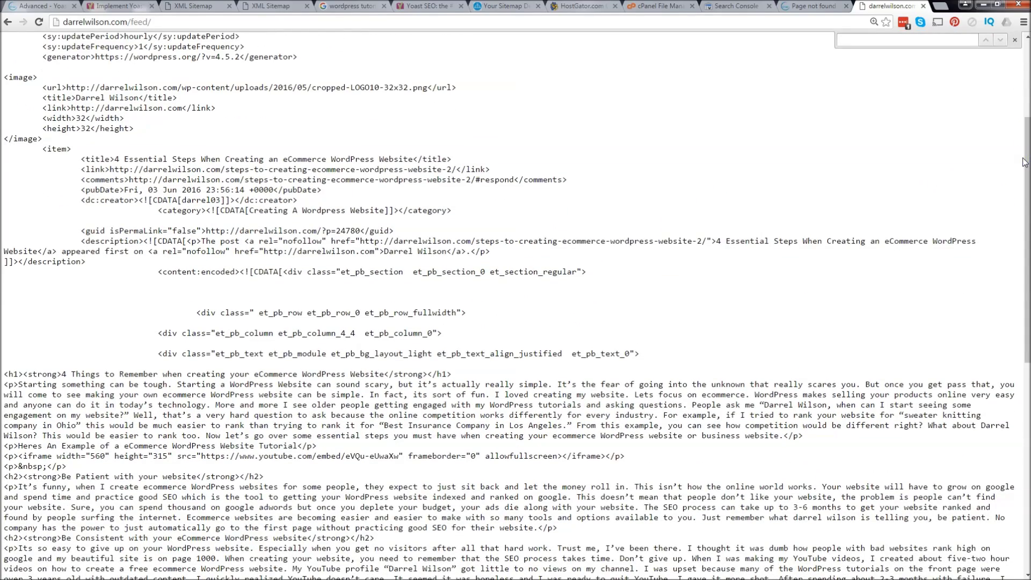
text(feed)
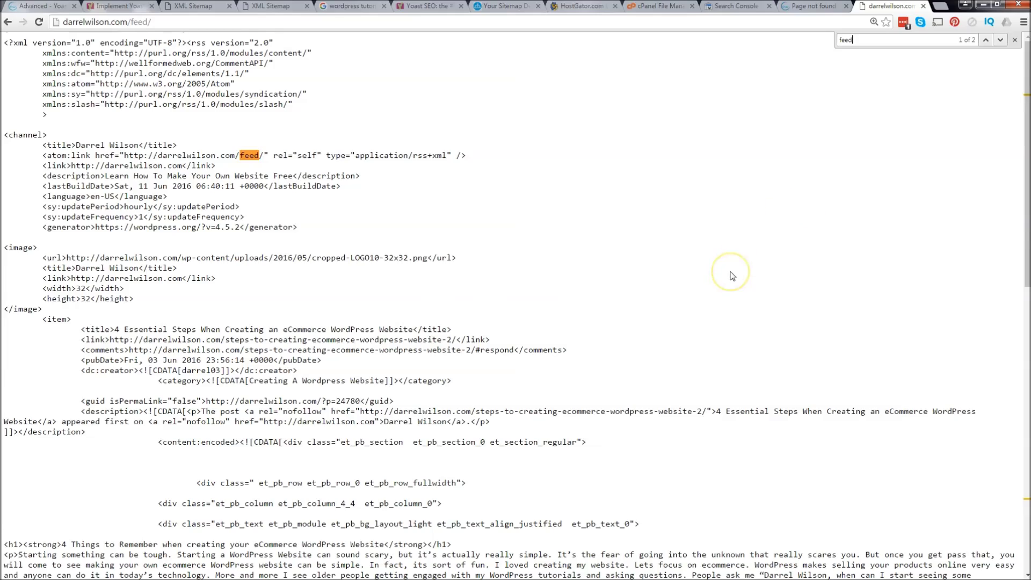
scroll(730, 276, down, 8)
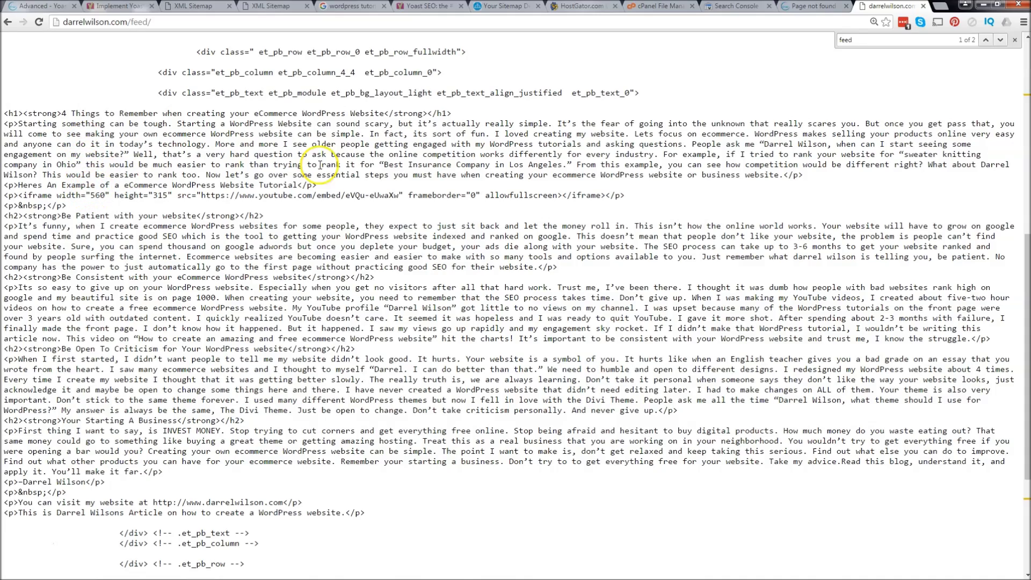
Return to the Yoast RSS settings, move "The post %%POSTLINK%% appeared first on %%BLOGLINK%%." from before each post to after each post, and save.
scroll(179, 268, down, 4)
scroll(180, 269, up, 7)
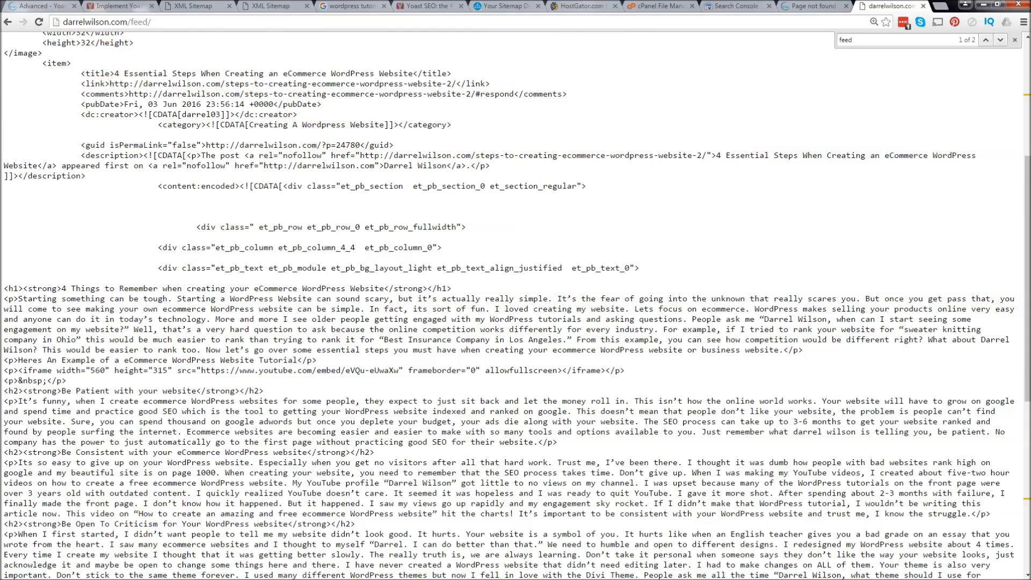
click(43, 5)
drag(343, 324, 191, 234)
key(ctrl+c)
key(BackSpace)
click(322, 343)
key(ctrl+v)
click(166, 509)
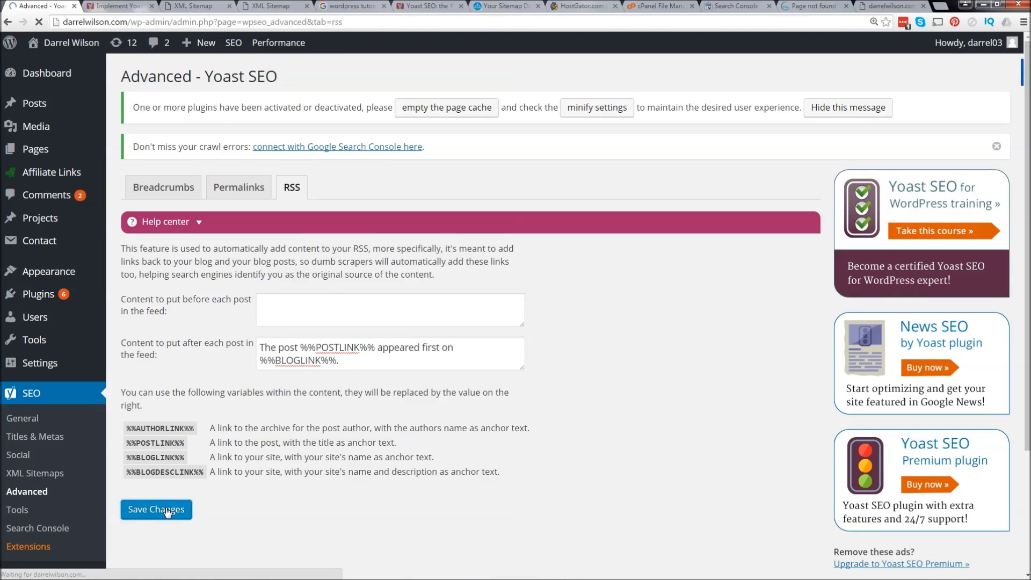
Open the bulk editor from the Yoast SEO tools page.
scroll(179, 497, down, 3)
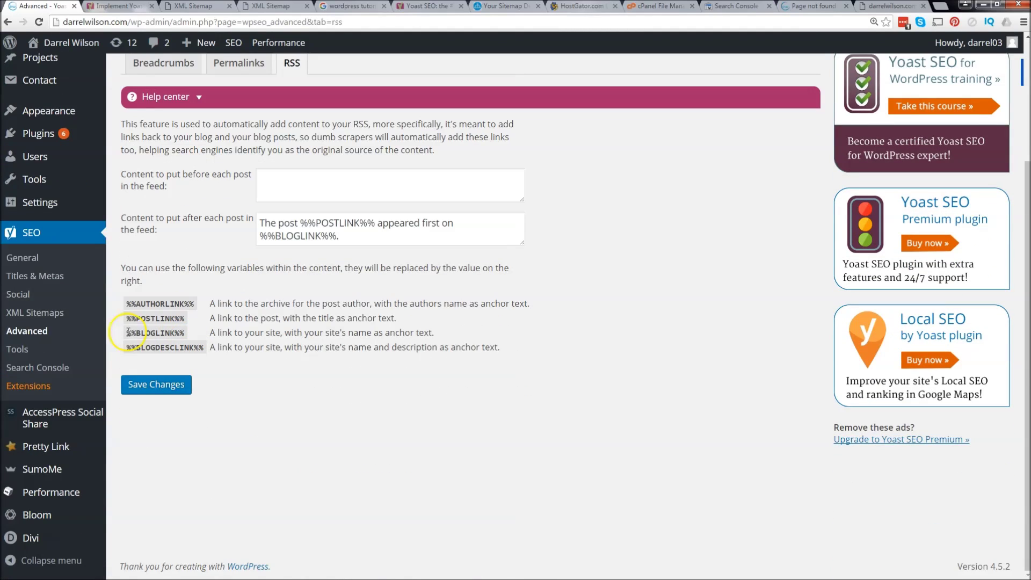
click(27, 349)
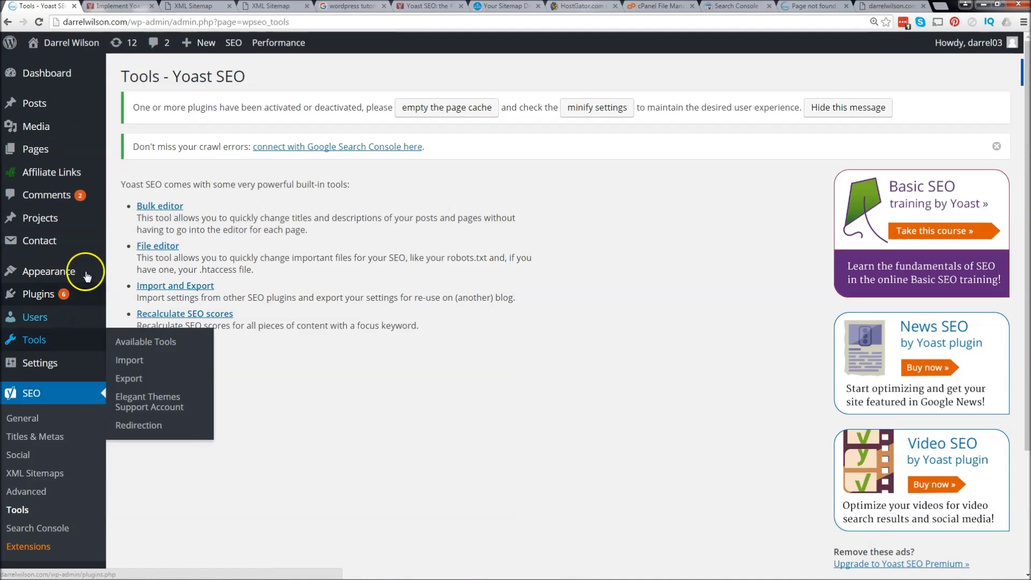
click(155, 208)
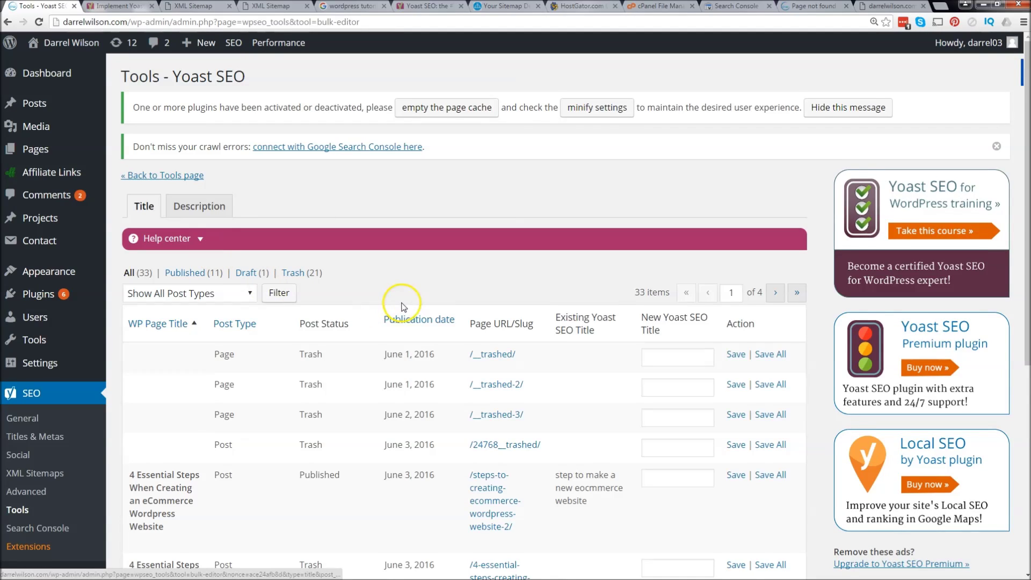
In the bulk editor's title list, give the About Me page the new SEO title "About me" and save it.
scroll(408, 308, down, 3)
click(701, 194)
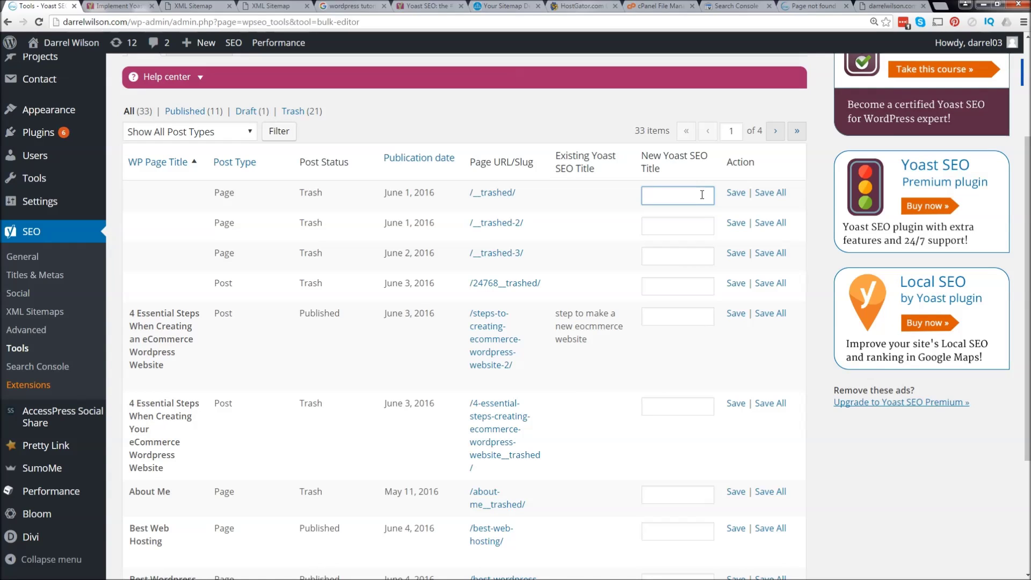
click(664, 320)
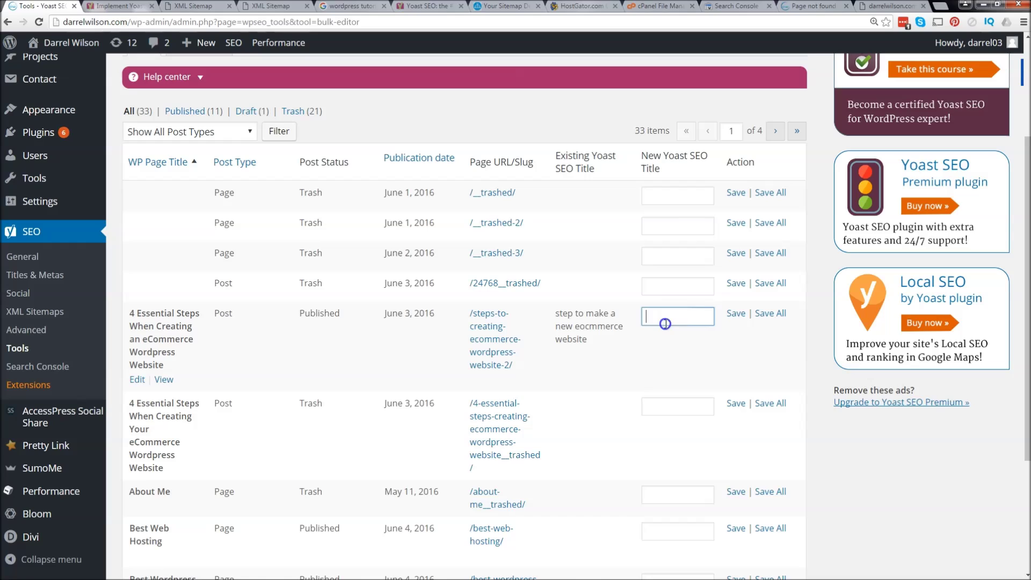
drag(555, 313, 619, 336)
click(616, 326)
scroll(649, 307, down, 2)
click(652, 301)
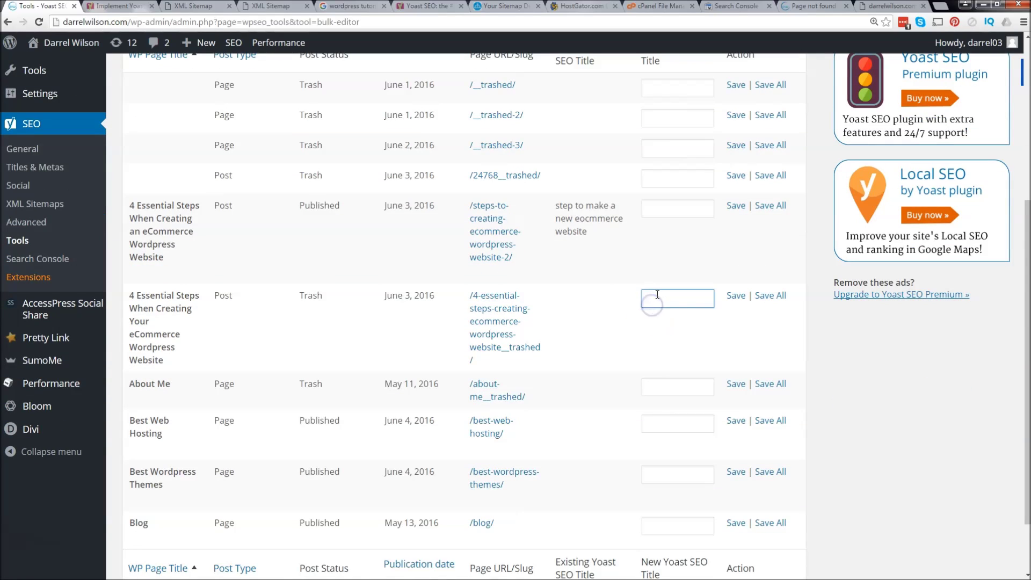
click(673, 387)
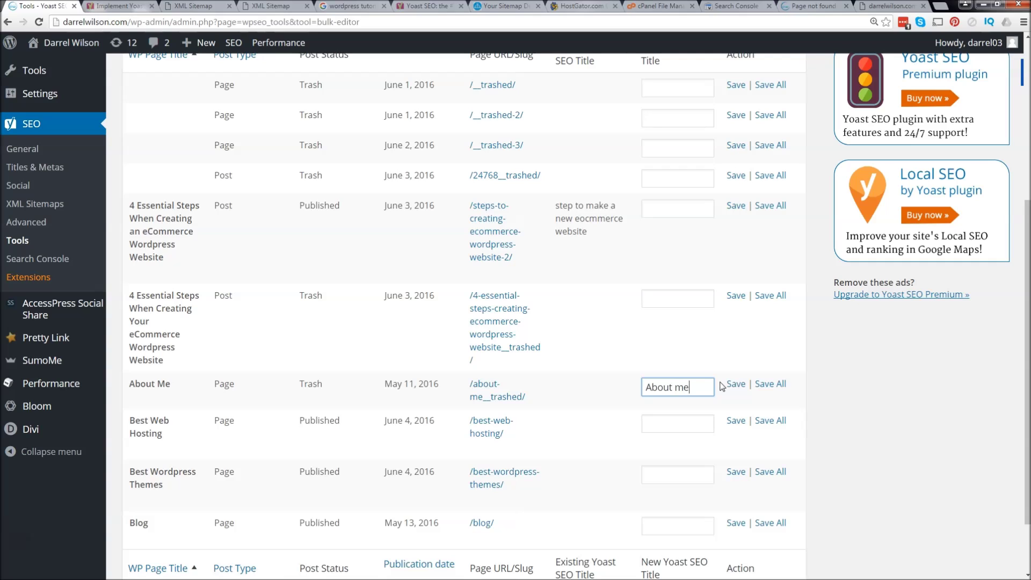
click(735, 384)
scroll(740, 386, down, 6)
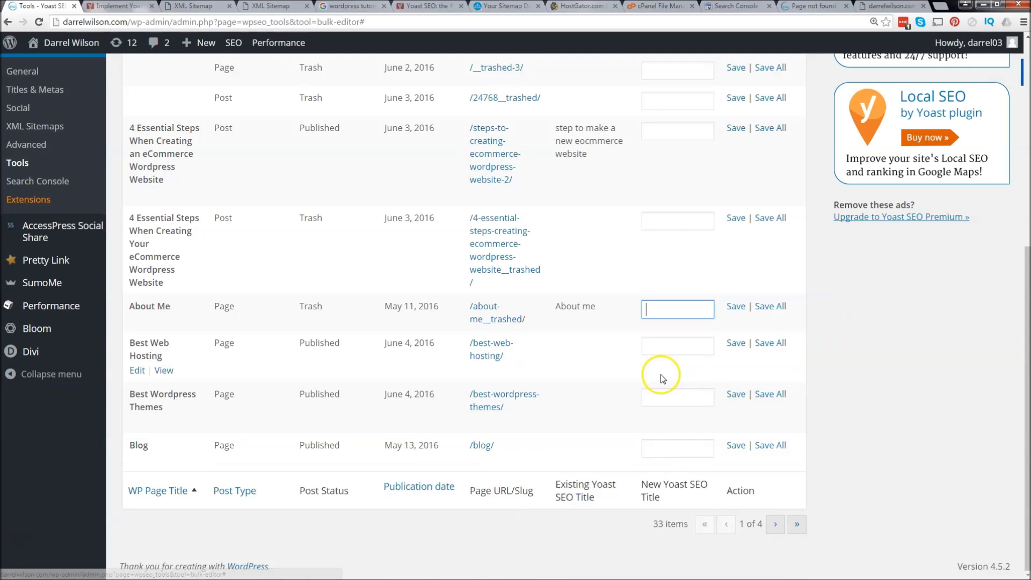
drag(597, 306, 552, 306)
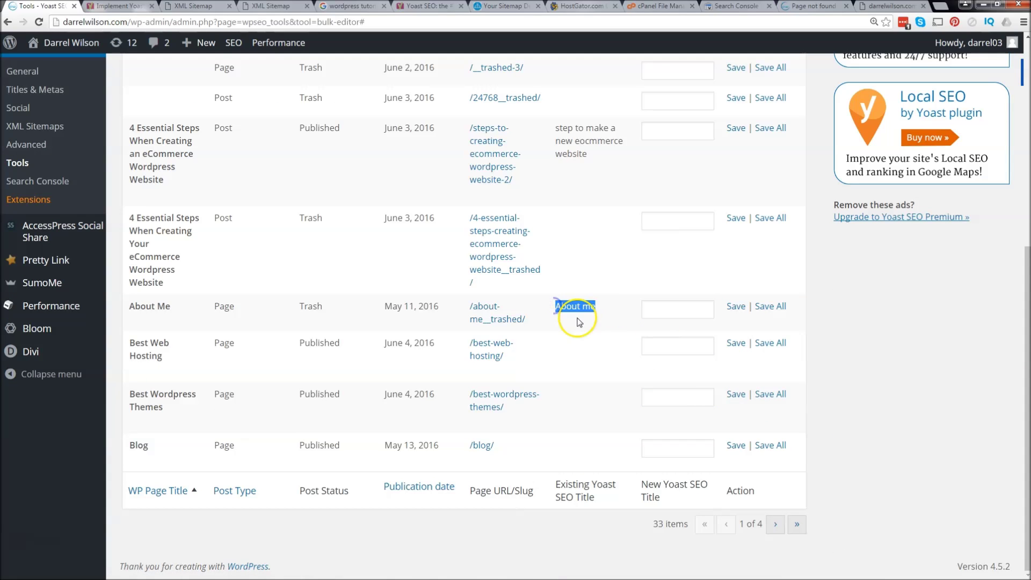
Look over the bulk editor's meta description list and return to the title list.
scroll(610, 301, up, 5)
click(199, 128)
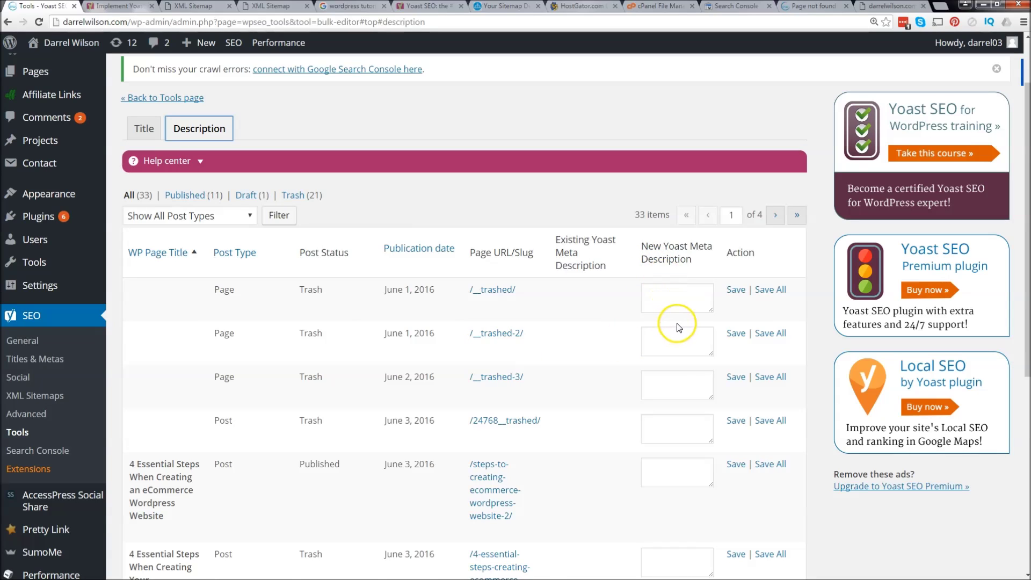
scroll(676, 322, down, 1)
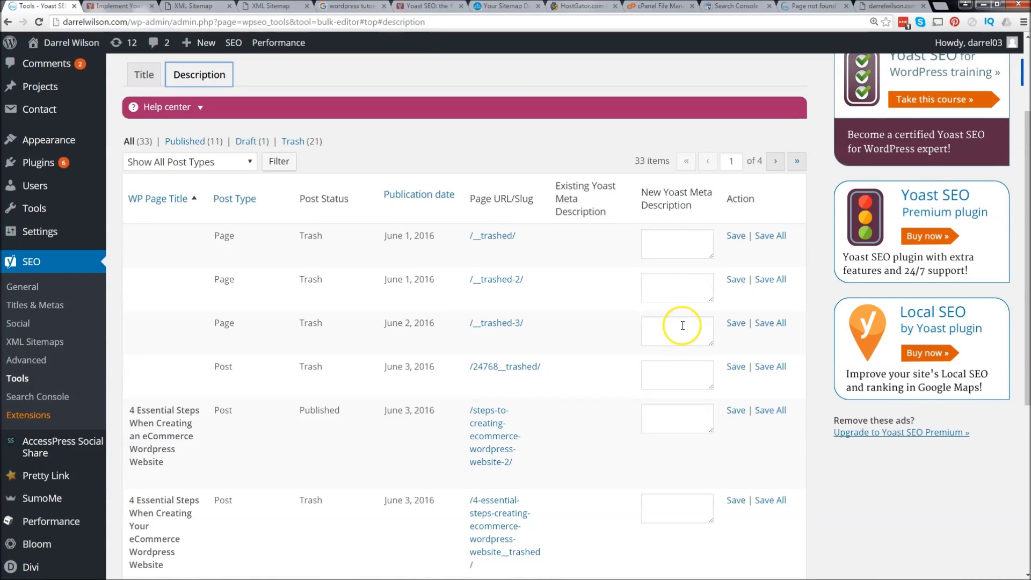
click(144, 74)
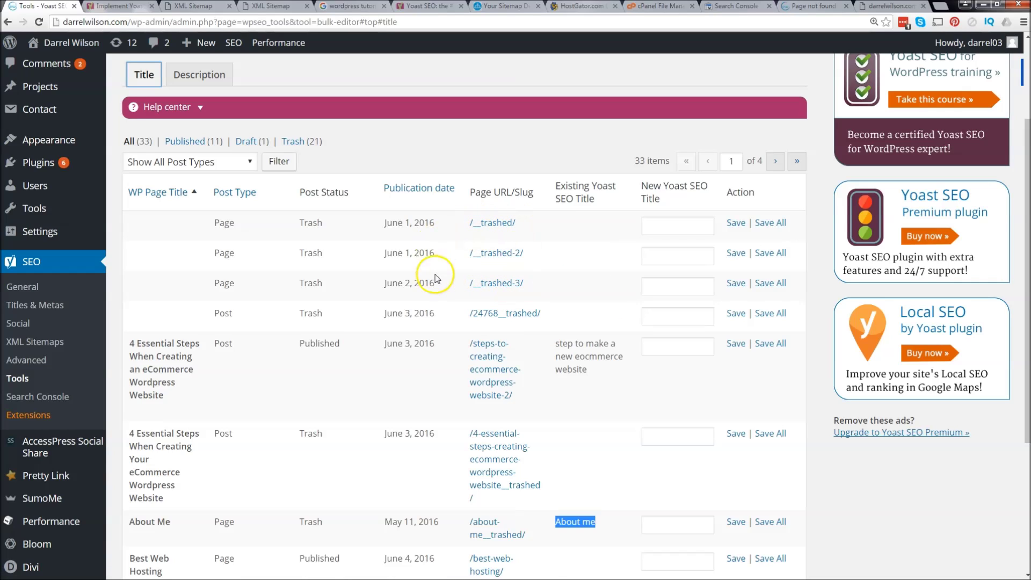
In Yoast's Search Console settings, request a Google authorization code and allow Yoast SEO to view and manage Search Console data.
click(37, 398)
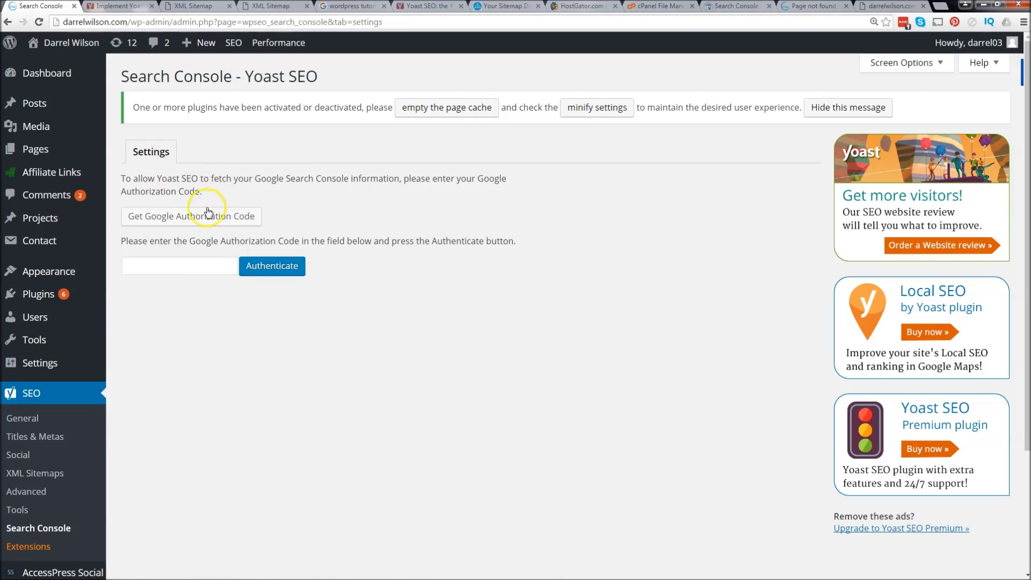
drag(502, 178, 169, 176)
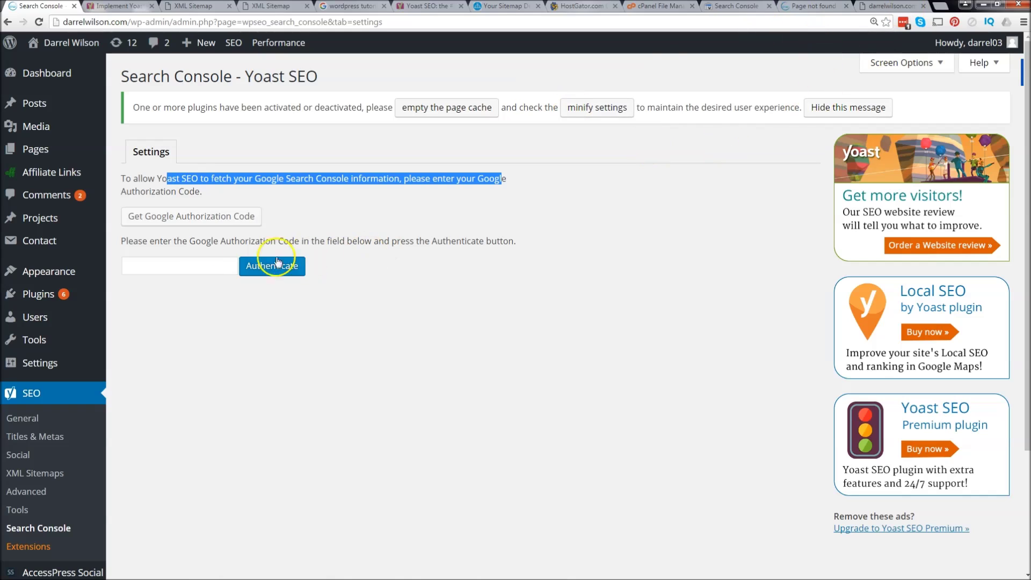
click(184, 218)
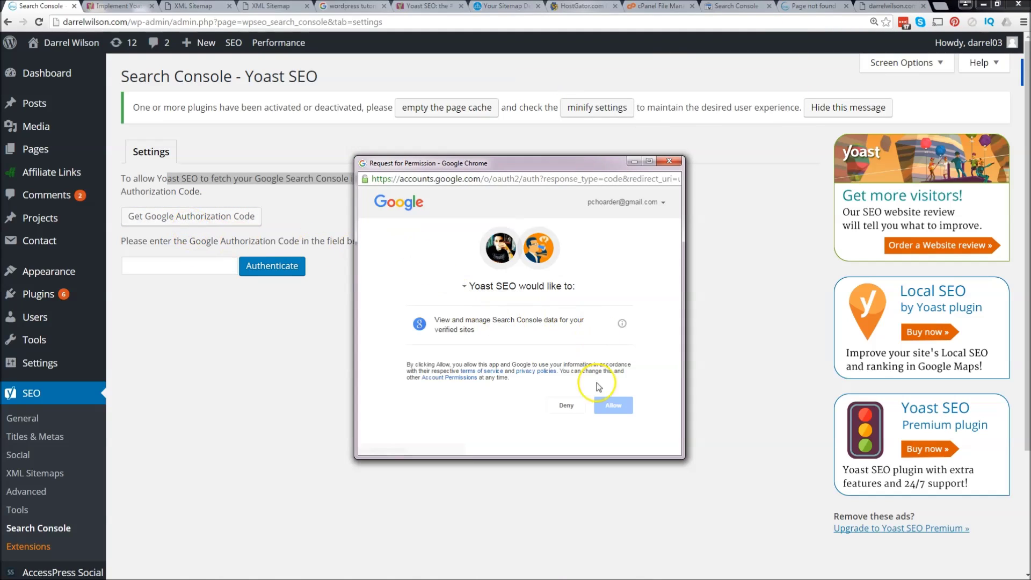
click(613, 406)
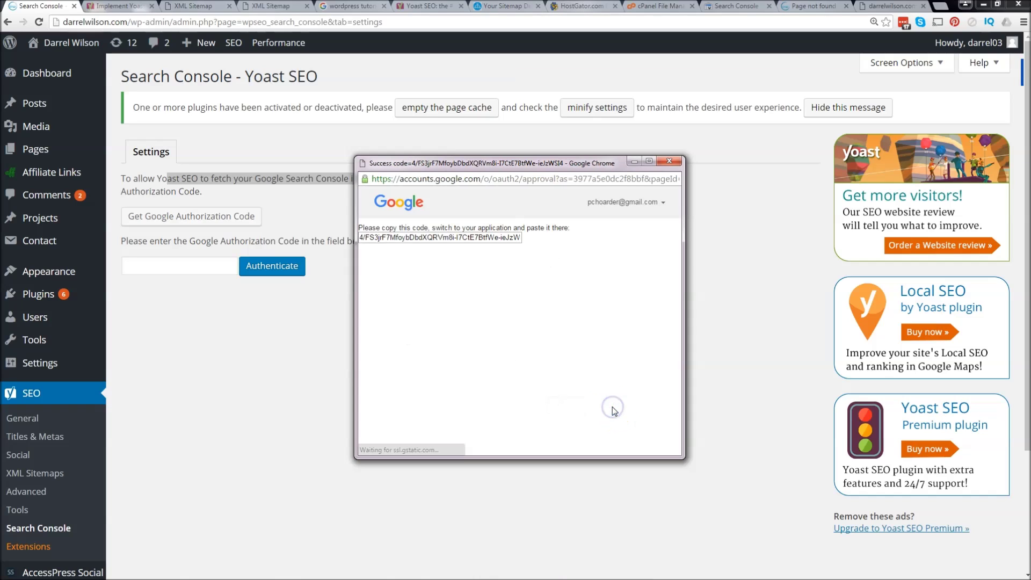
Copy the Google authorization code into the authorization code field of the Search Console settings and authenticate.
click(478, 237)
key(ctrl+c)
right_click(478, 237)
click(492, 242)
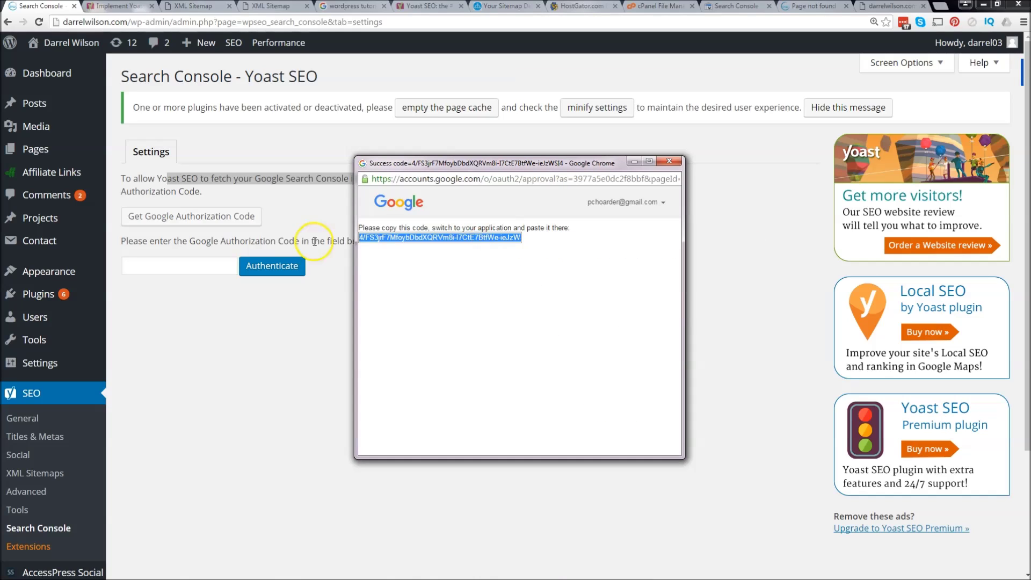
click(177, 266)
key(ctrl+v)
click(261, 271)
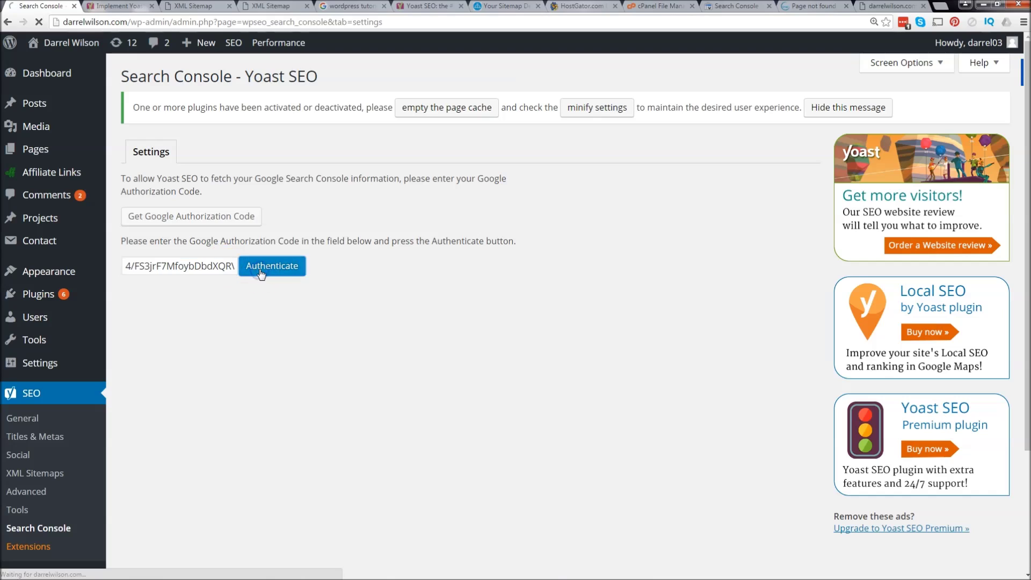
click(260, 273)
click(253, 266)
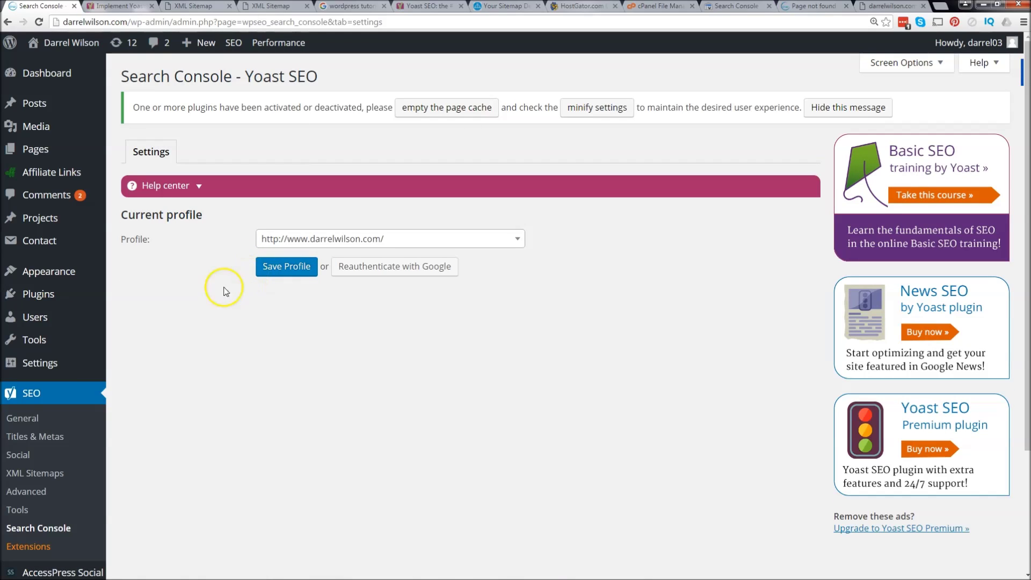
View the Yoast SEO extensions page and go to the site's public home page.
scroll(157, 317, down, 2)
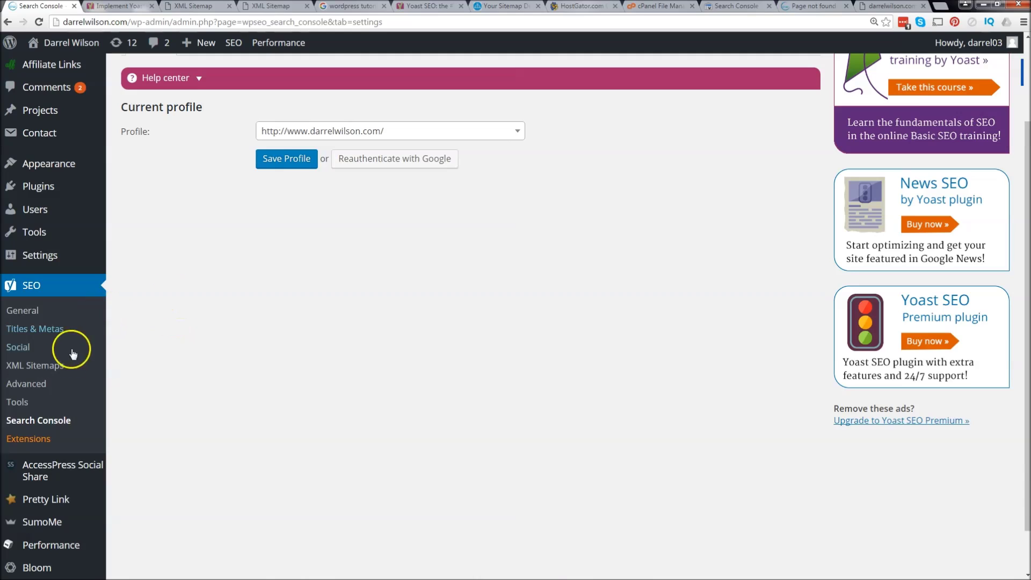
click(31, 439)
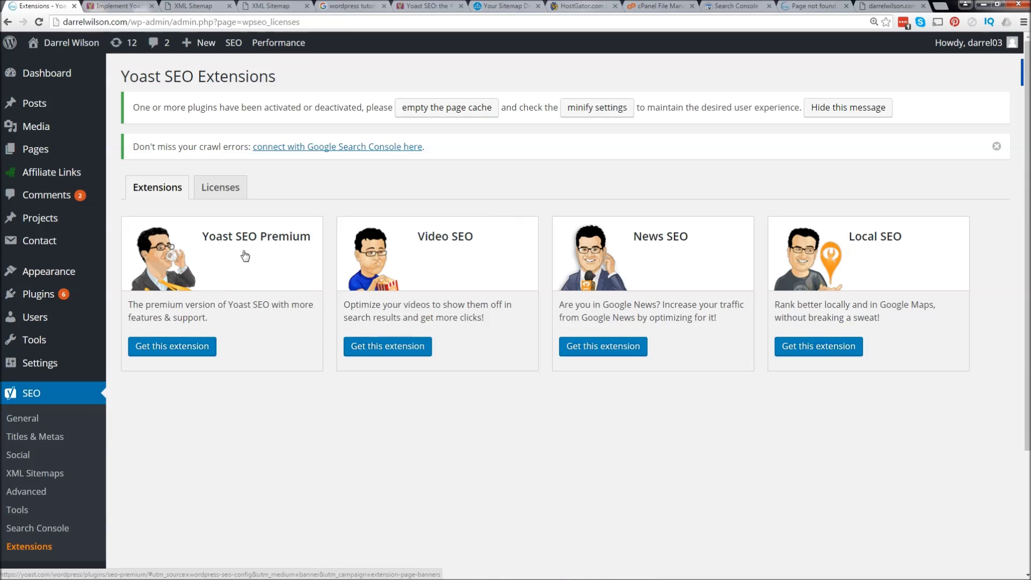
mouse_move(70, 43)
click(82, 63)
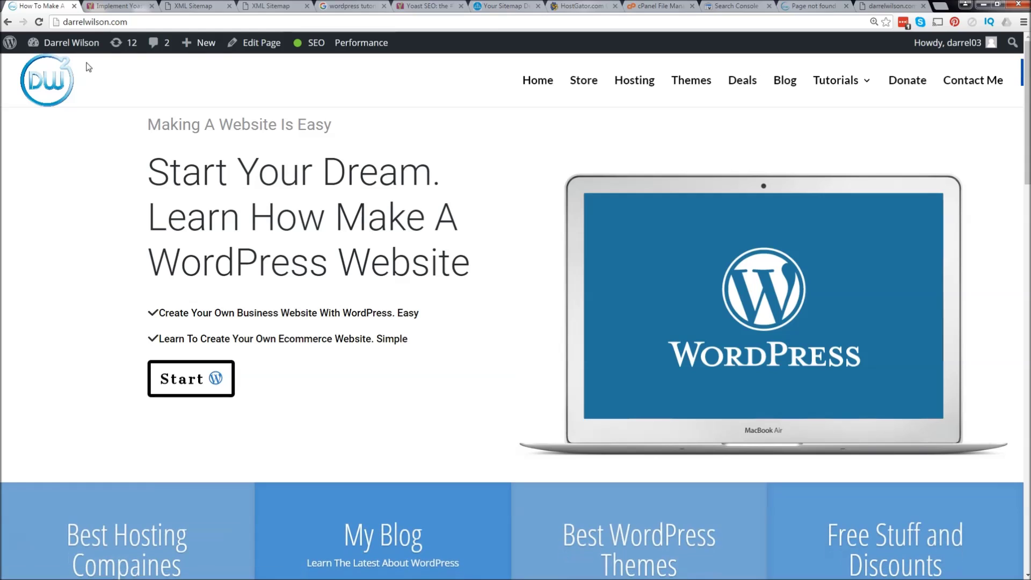
Visit the site's Themes page and open it for editing in WordPress.
mouse_move(315, 50)
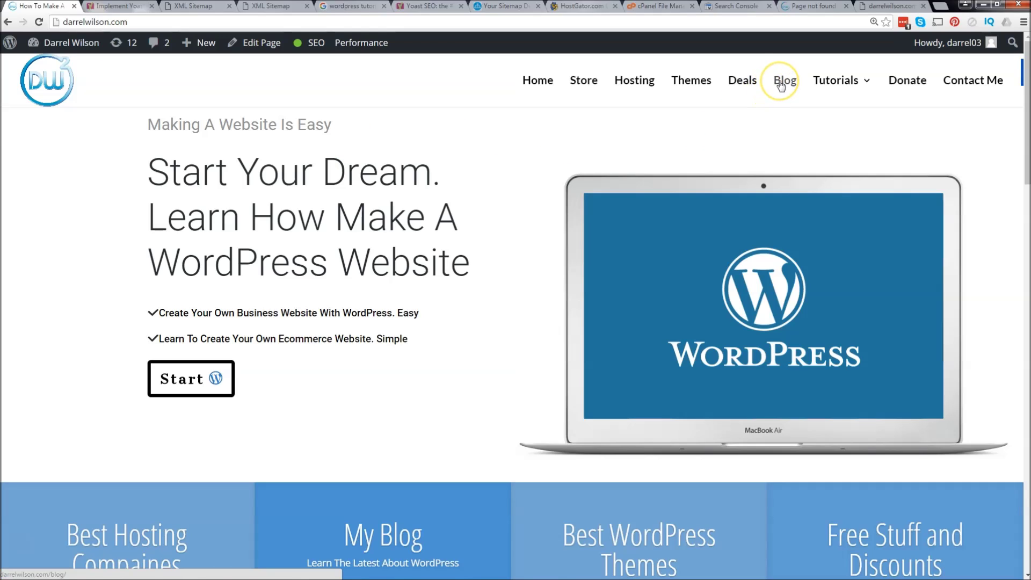
click(681, 83)
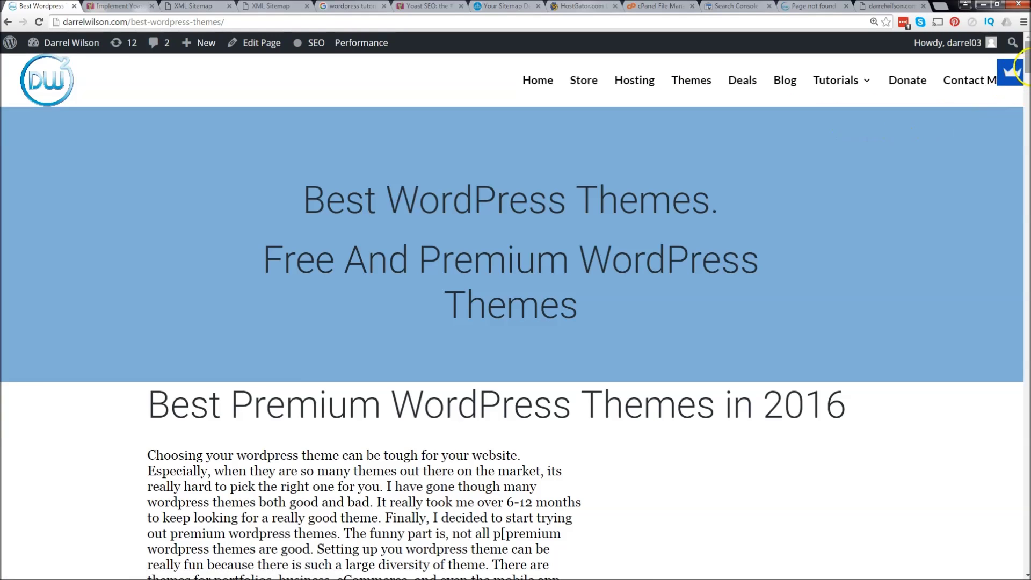
mouse_move(1024, 67)
mouse_down()
mouse_move(1026, 140)
mouse_move(1026, 81)
mouse_up()
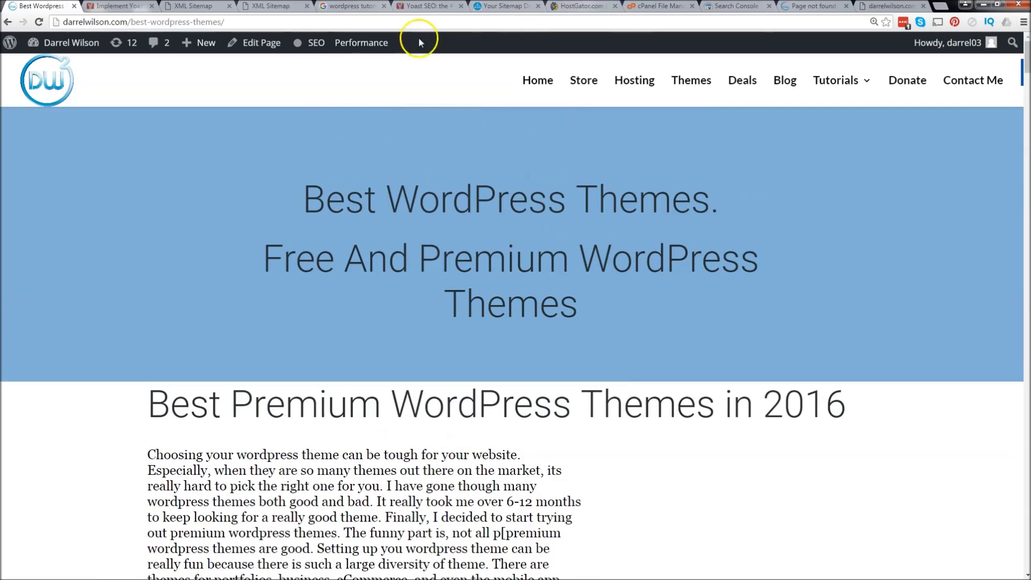
click(261, 47)
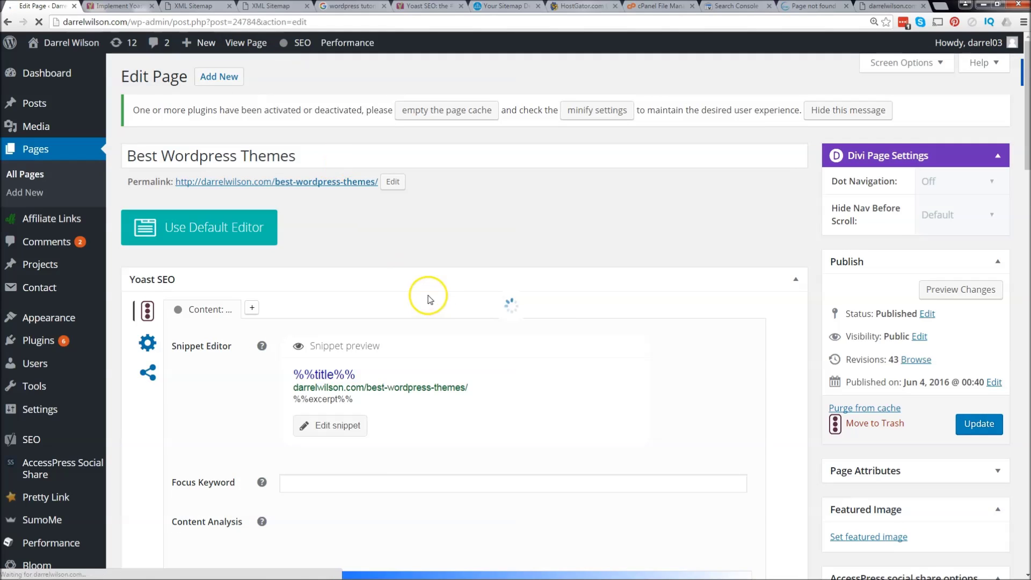
In the Yoast snippet editor of the Best Wordpress Themes page, set the SEO title to "Best Wordpress Themes 2016" and proceed to the meta description.
scroll(435, 317, down, 1)
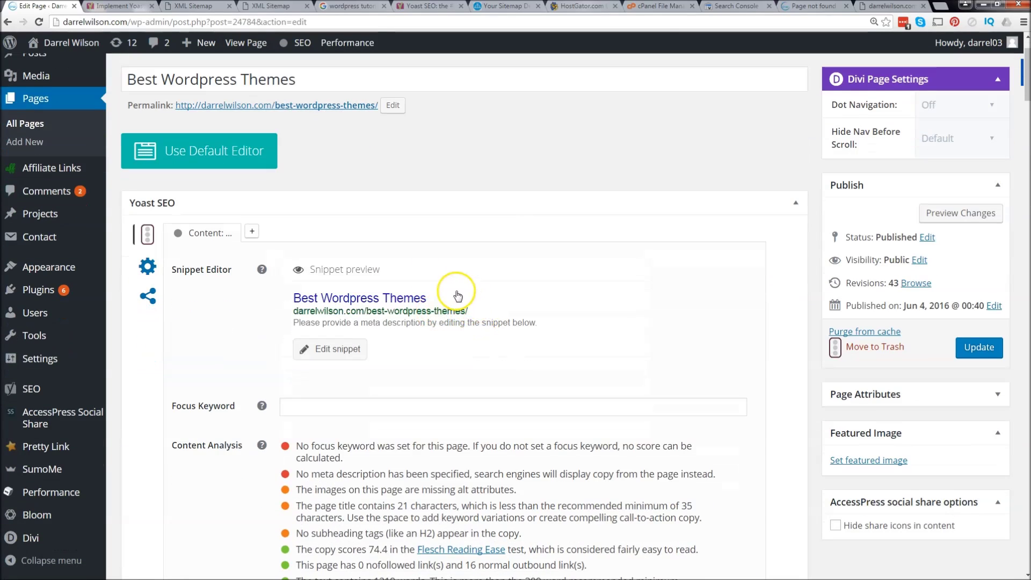
scroll(430, 317, down, 1)
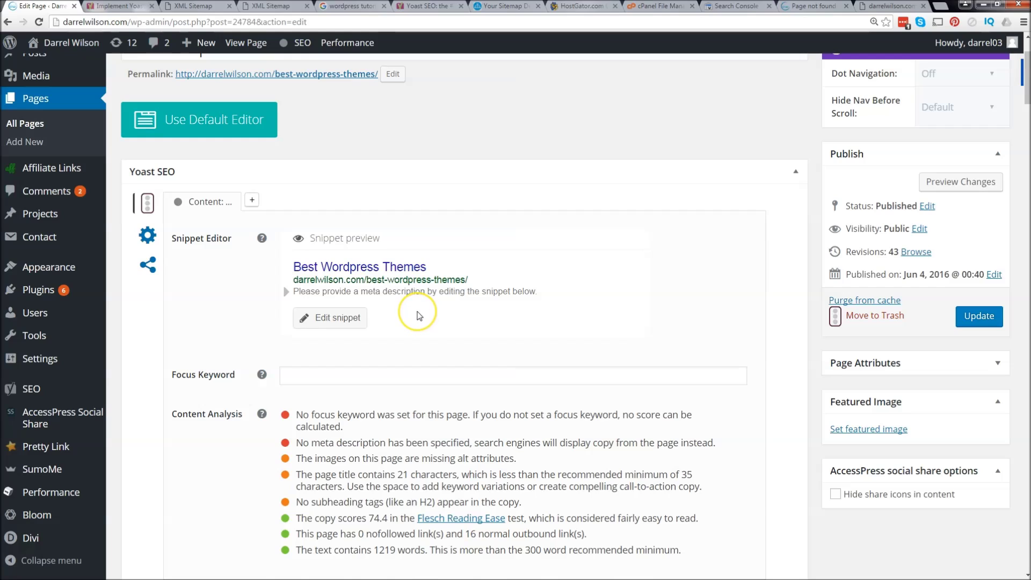
scroll(419, 316, down, 1)
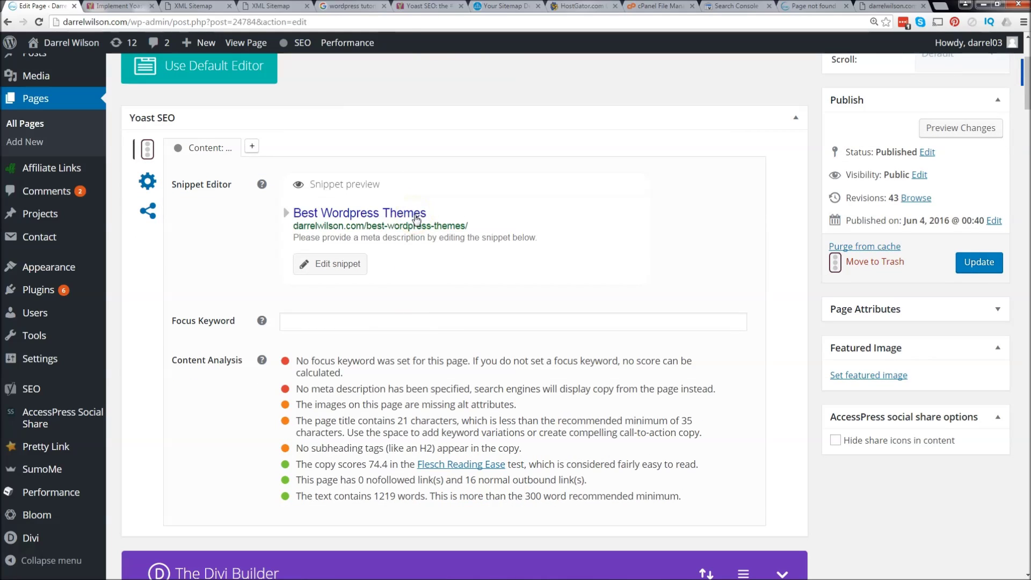
click(416, 215)
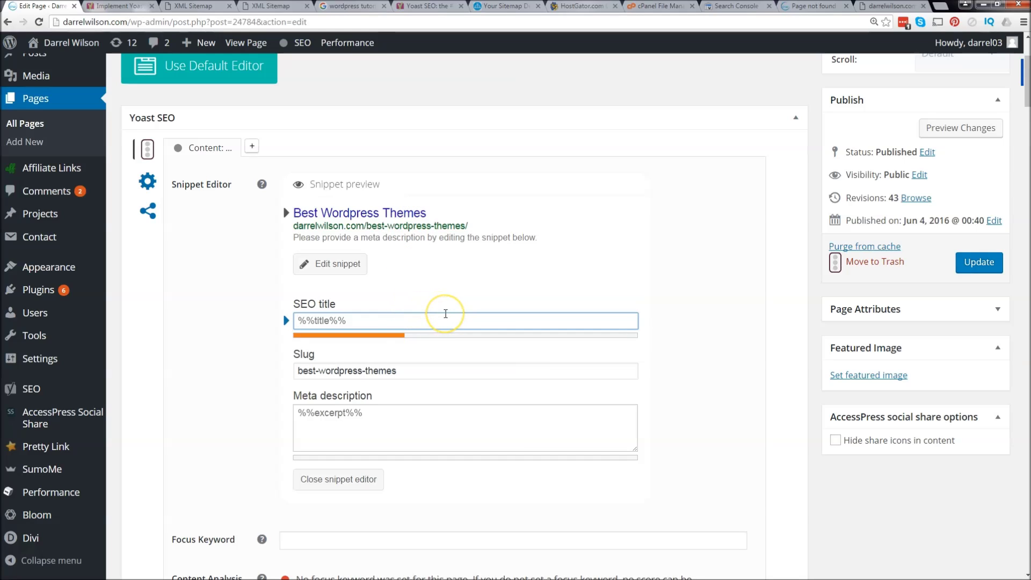
text(Best W)
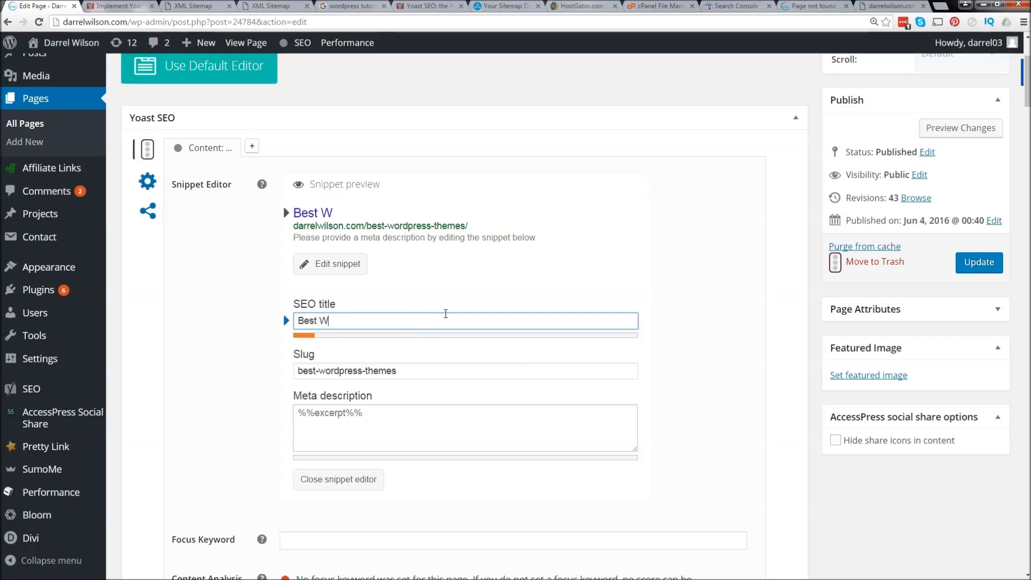
text(ordpress Th)
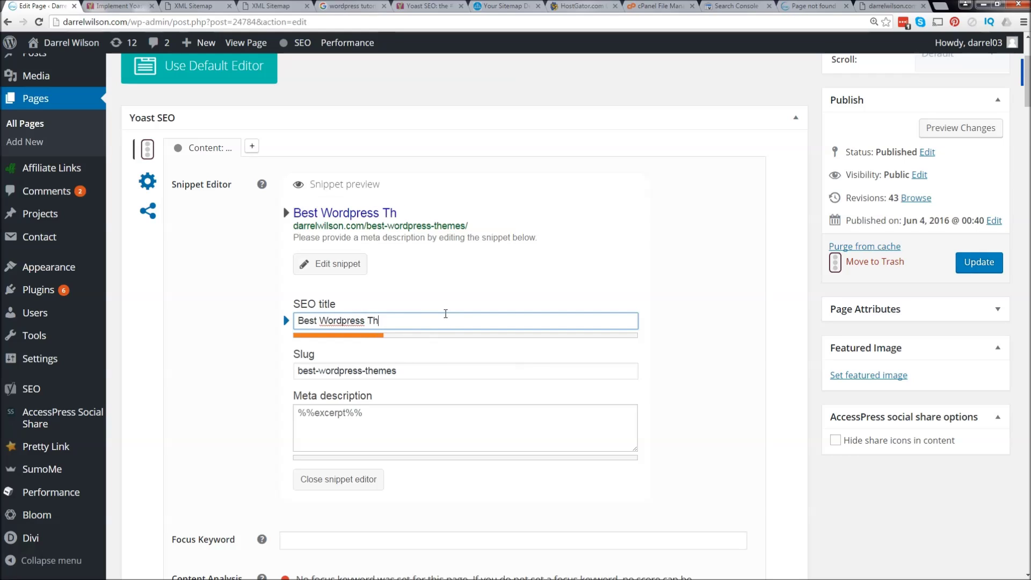
text(emes 2016)
key(Tab)
key(Tab)
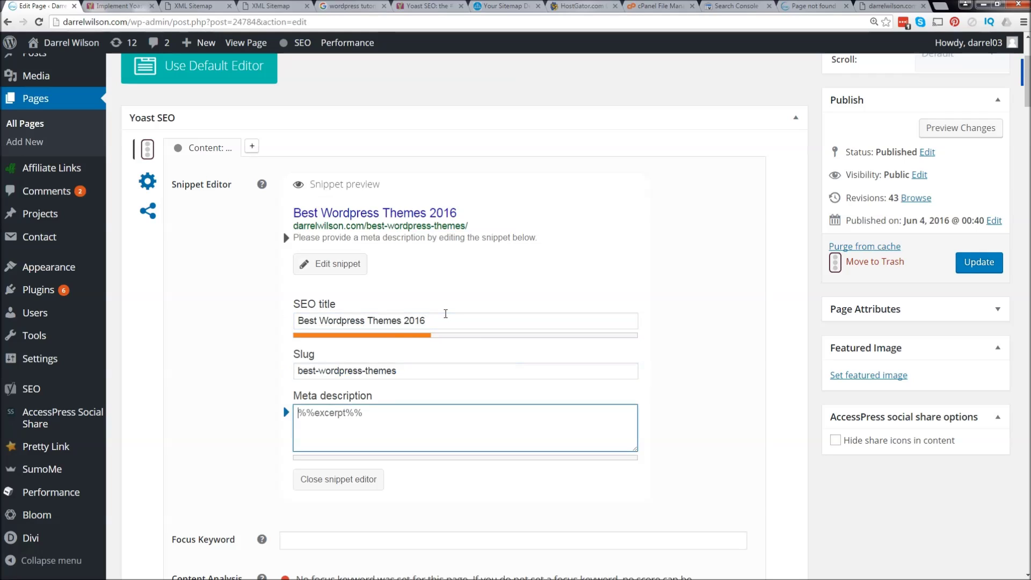
Set the meta description to "Get the best reviews for free wordpress themes and paid wordpress themes for your website! Updated Monthly for your wordpress needs!".
text(Get the bes)
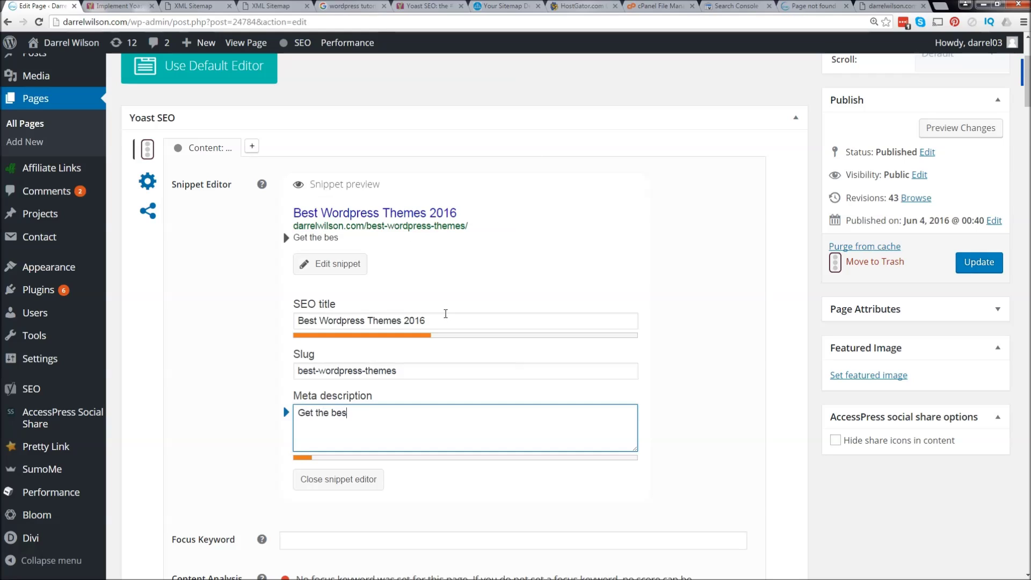
text(t reviews for free word)
key(BackSpace)
key(BackSpace)
key(BackSpace)
key(BackSpace)
text(wordpress themes and paid wordpress themes for )
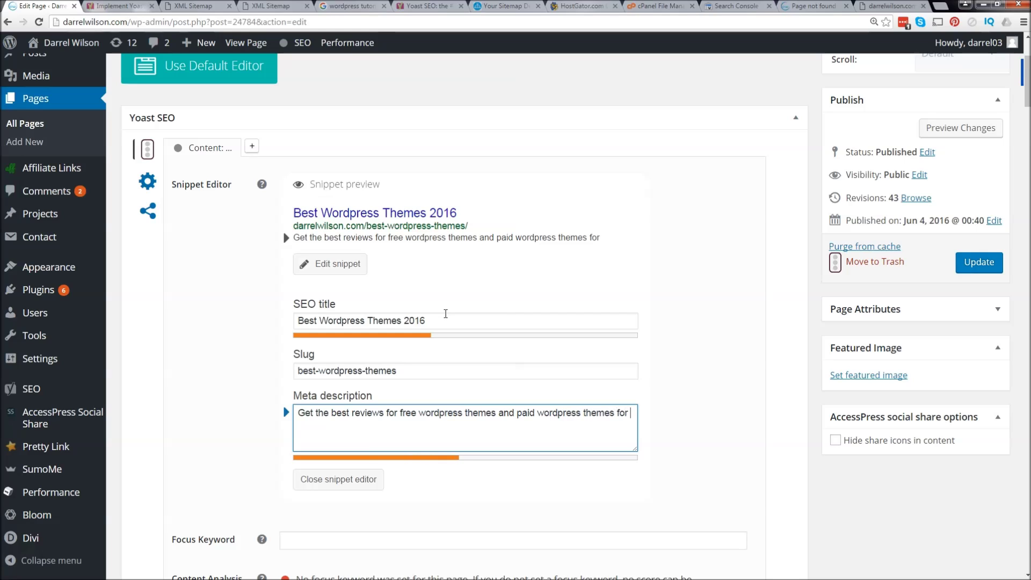
text(your website! Updated Monthly)
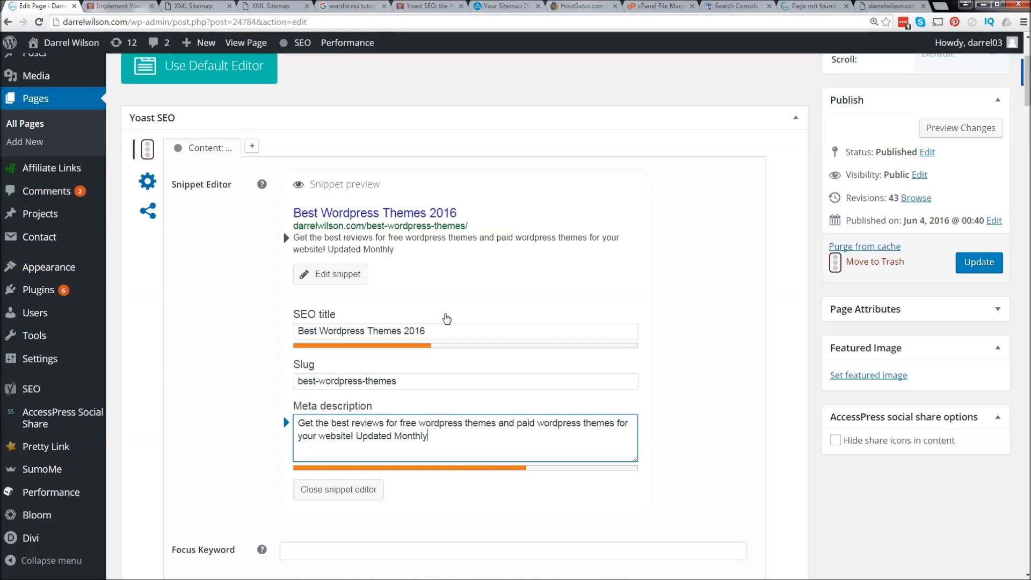
text( for your wordpress needs!)
scroll(478, 396, down, 1)
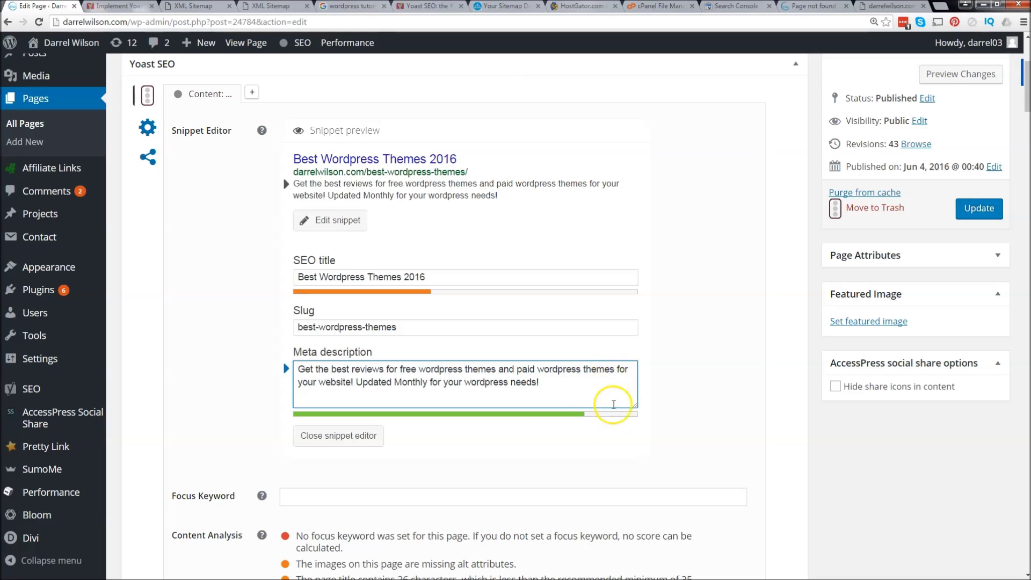
Extend the SEO title to "Best Free And Paid Wordpress Themes 2016".
click(384, 277)
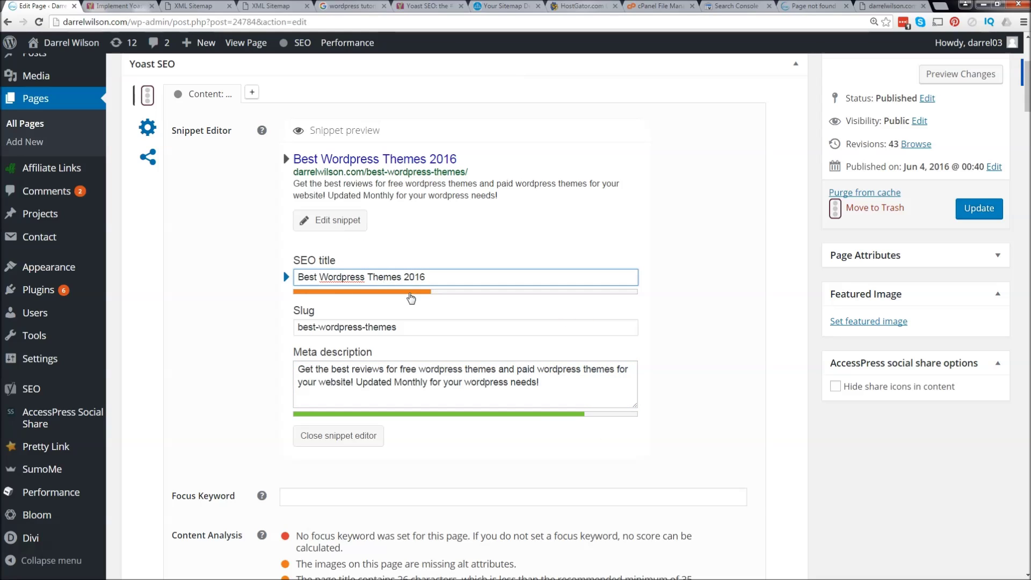
scroll(410, 298, up, 1)
click(418, 325)
click(299, 330)
key(Right)
key(Right)
text(Free And Paid)
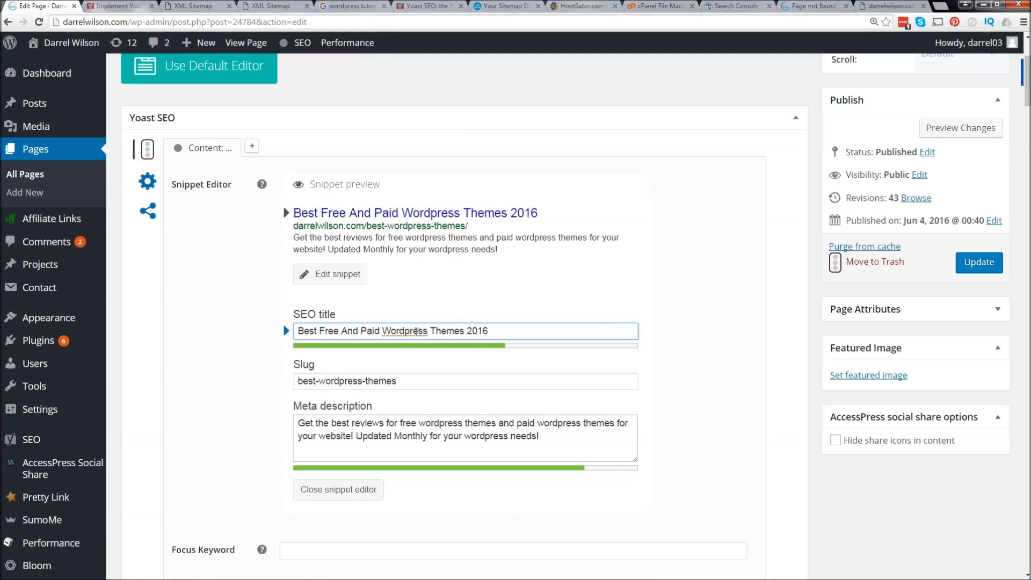
key(Right)
key(Right)
key(Right)
key(Right)
key(Right)
key(Right)
key(Right)
key(Right)
key(Right)
key(Right)
key(Right)
key(Right)
key(Right)
key(Right)
key(Right)
key(Right)
key(Right)
key(Tab)
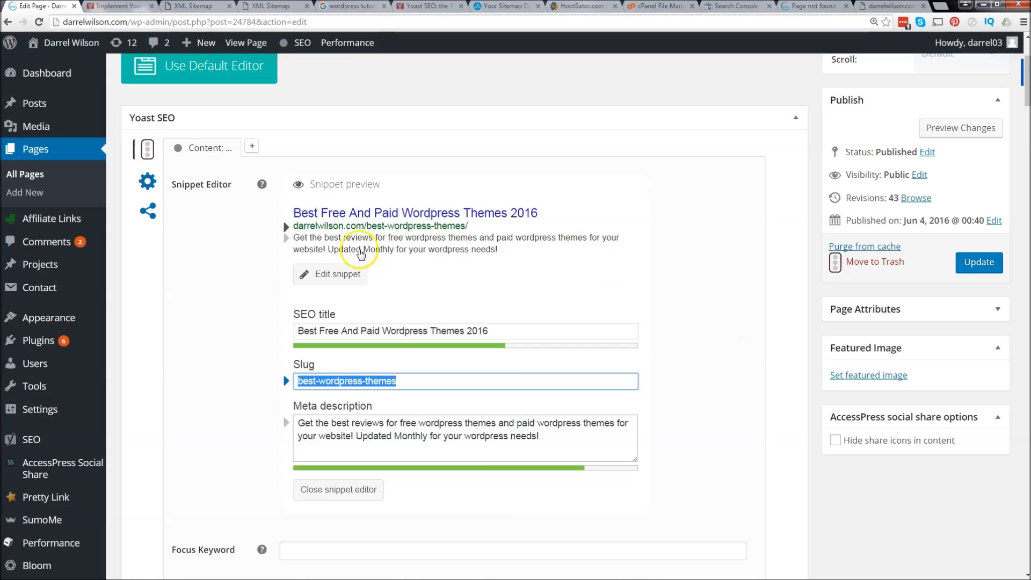
Open the page's social sharing settings and set the Facebook title to "Learn All About The Best Wordpress Themes 2016!".
click(153, 185)
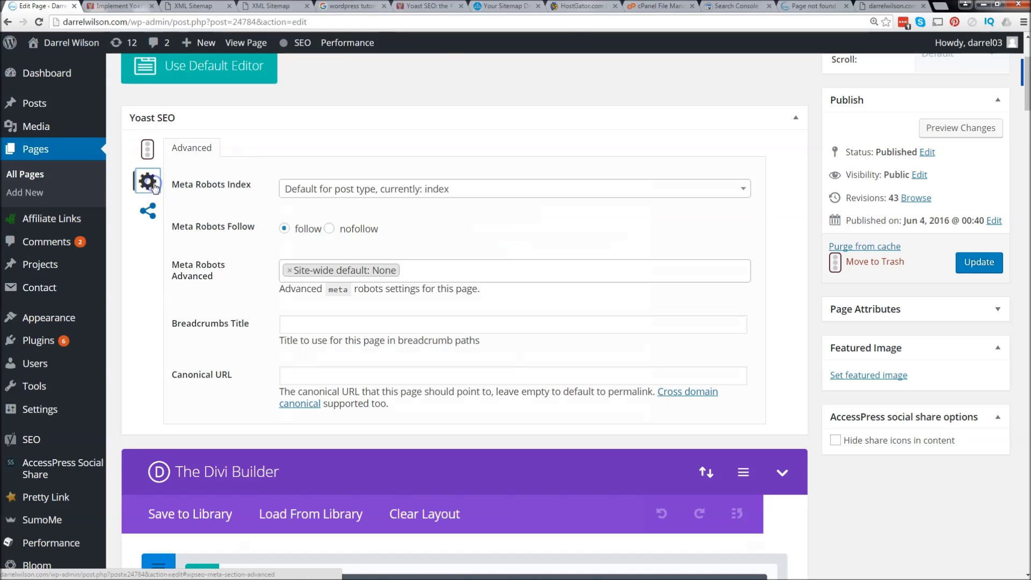
click(153, 210)
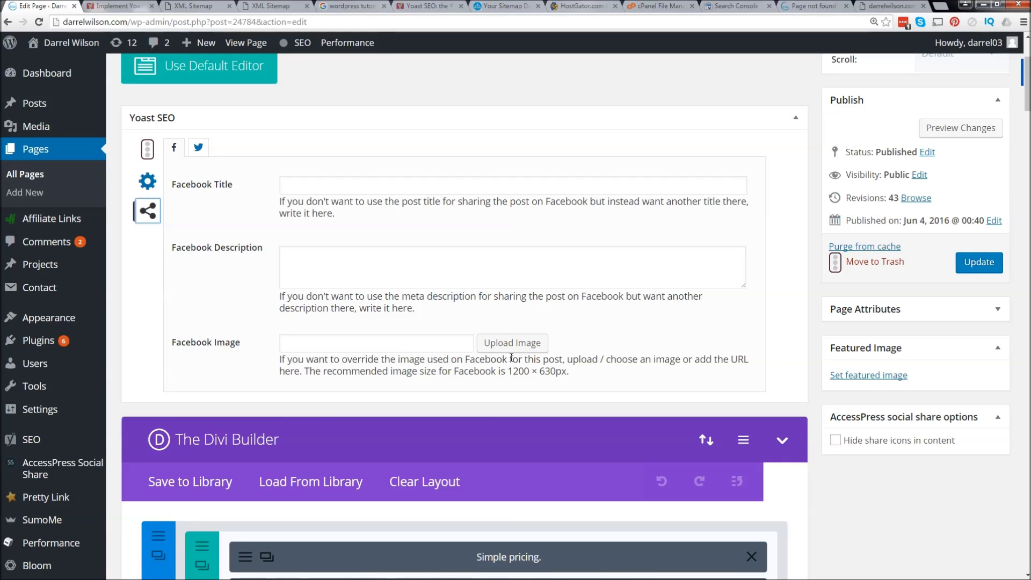
click(444, 255)
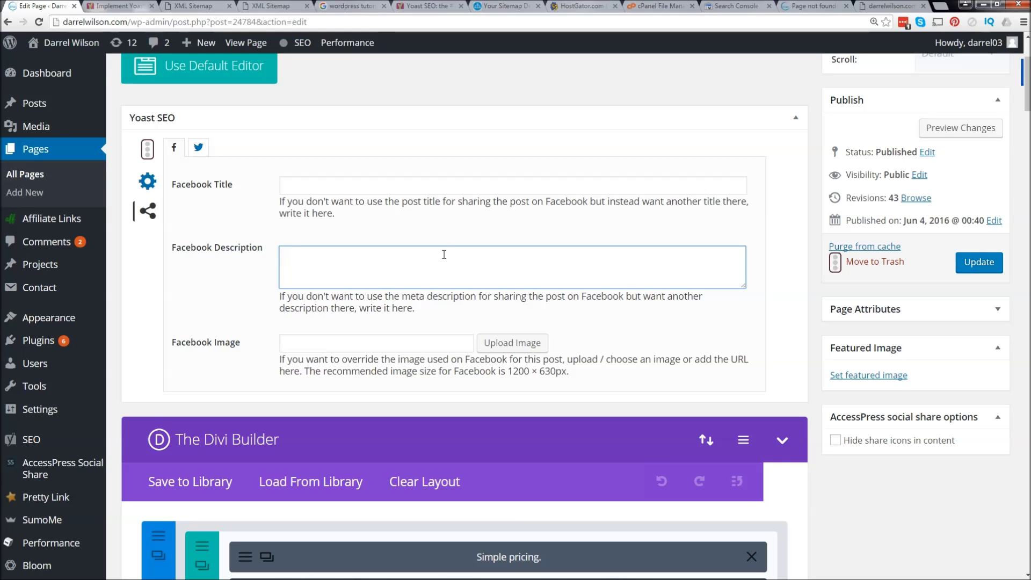
click(444, 186)
text(Learn How)
key(BackSpace)
key(BackSpace)
key(BackSpace)
key(BackSpace)
text(All Ba)
key(BackSpace)
key(BackSpace)
text(About The Best Wordpress Thtmes)
key(BackSpace)
key(BackSpace)
text(emes 201)
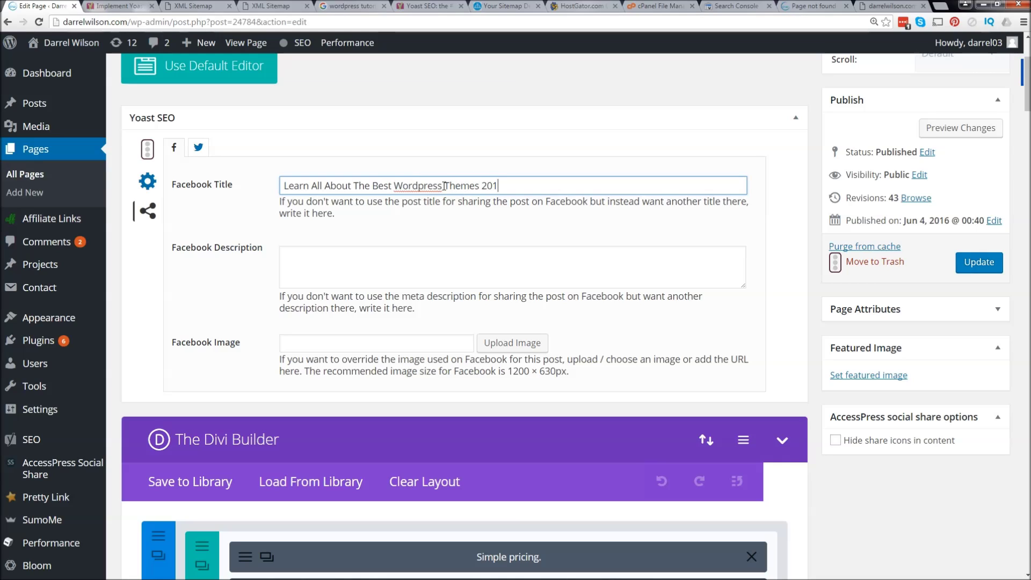
text(6!)
key(Tab)
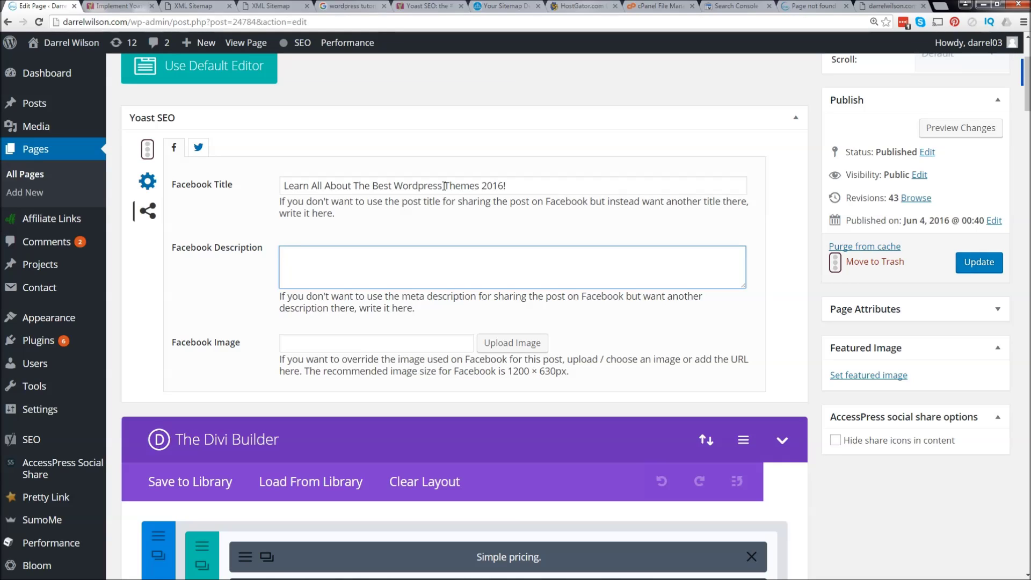
text(weifjh iowjefoj weifj woeij)
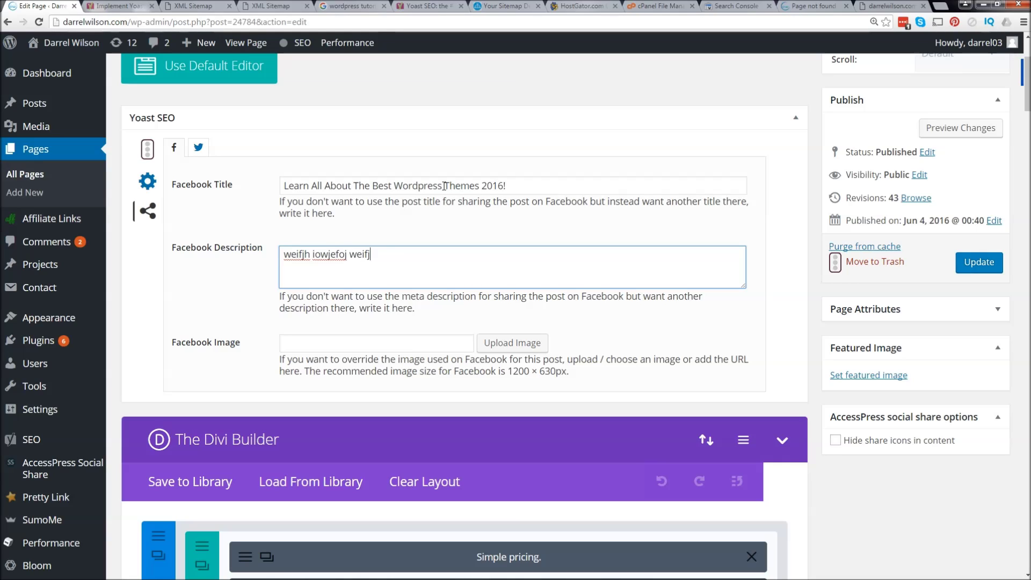
key(BackSpace)
key(BackSpace)
key(BackSpace)
key(BackSpace)
key(BackSpace)
key(BackSpace)
key(BackSpace)
key(BackSpace)
key(BackSpace)
key(BackSpace)
key(BackSpace)
key(BackSpace)
key(BackSpace)
key(BackSpace)
key(BackSpace)
key(BackSpace)
key(BackSpace)
key(BackSpace)
key(BackSpace)
key(BackSpace)
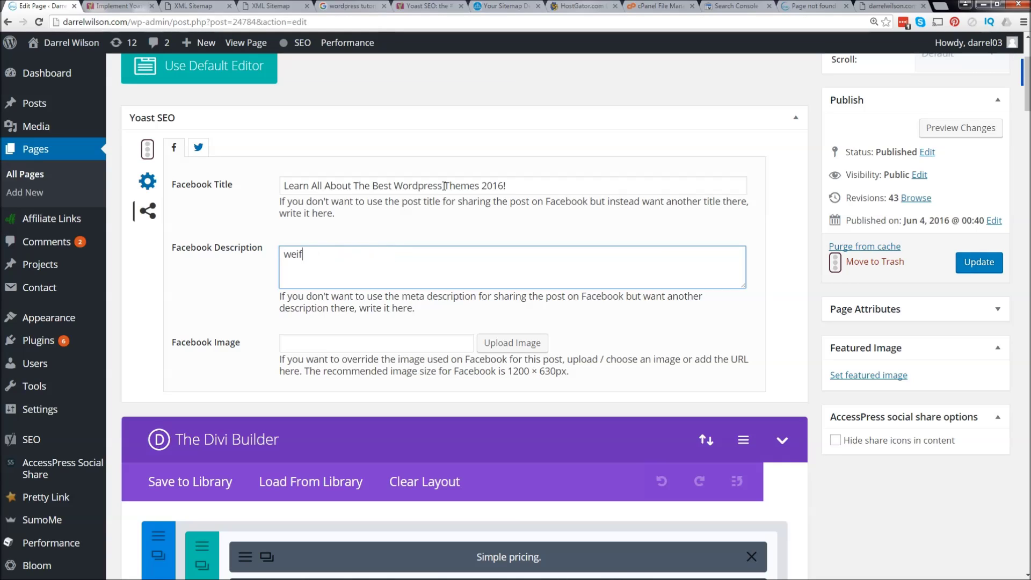
Set the Facebook description to "the best free and paid wordpress themes of 2016! get in depth information for your wordpress website".
text(the best free and paid wordpres)
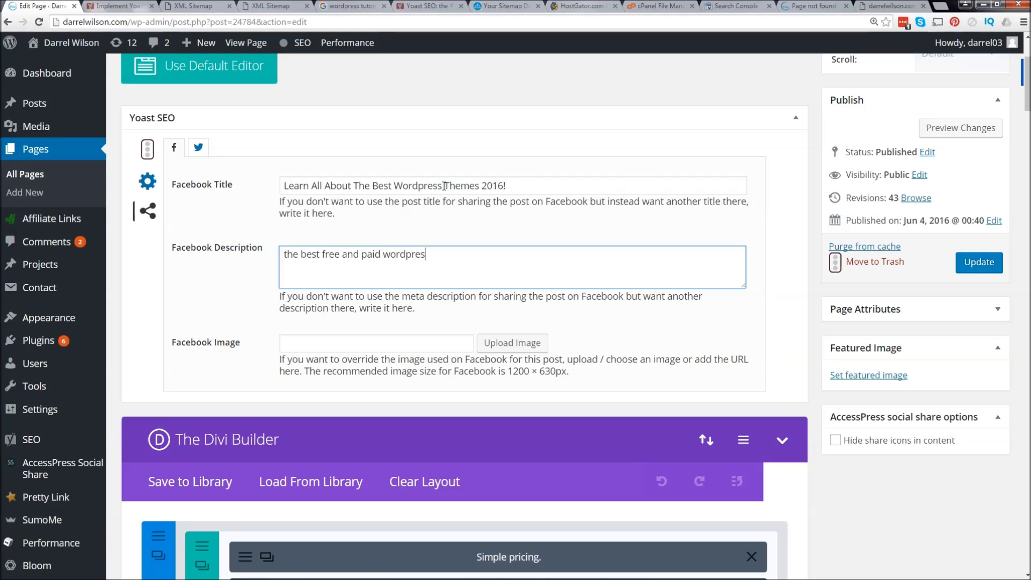
text(s themes of 2016! get in depth information for yourt)
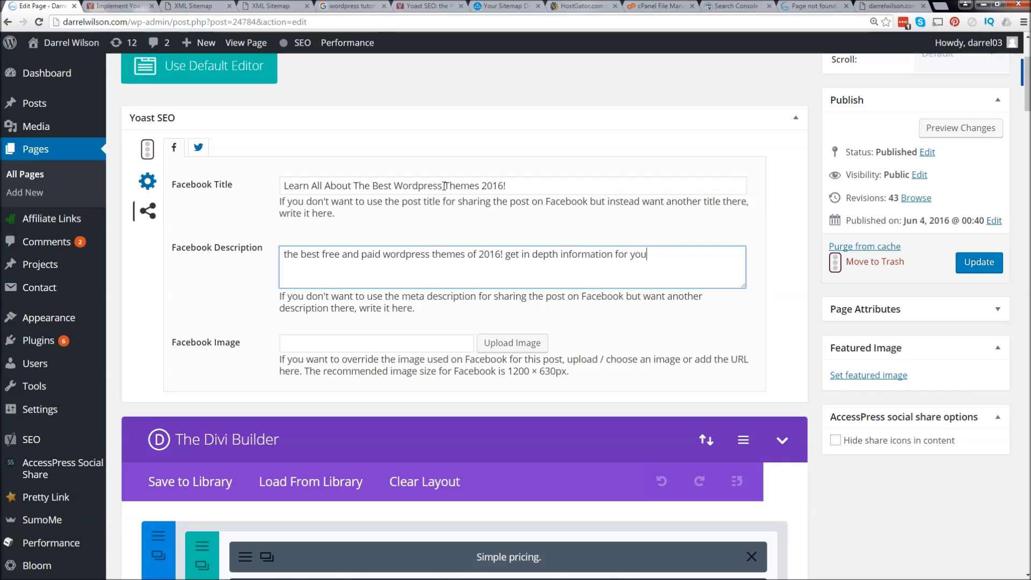
key(BackSpace)
key(BackSpace)
text(w)
text(ebsite)
key(Tab)
click(536, 346)
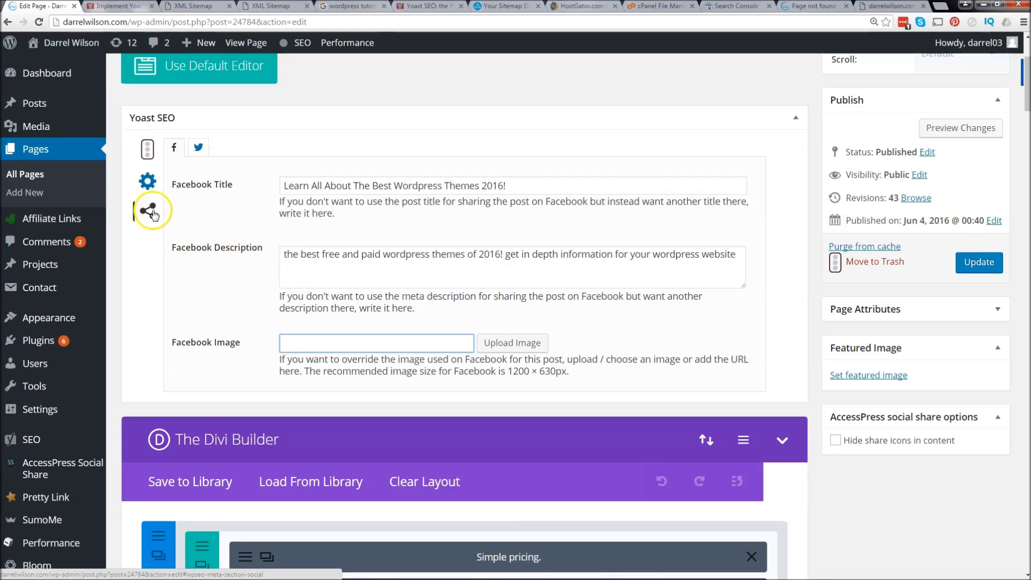
Review the page's advanced meta robots, breadcrumbs title and canonical URL settings, and update the page.
click(148, 183)
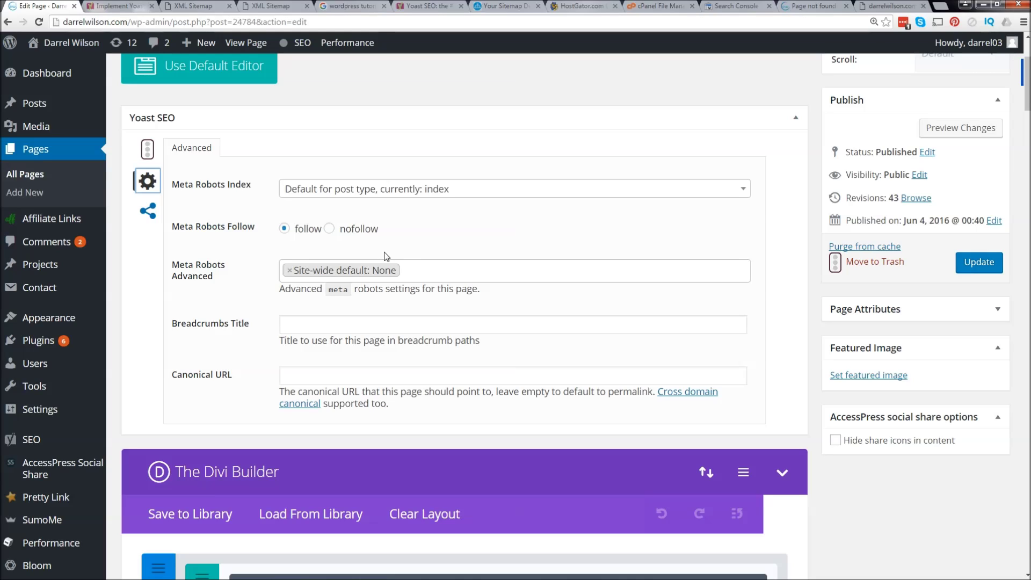
click(394, 327)
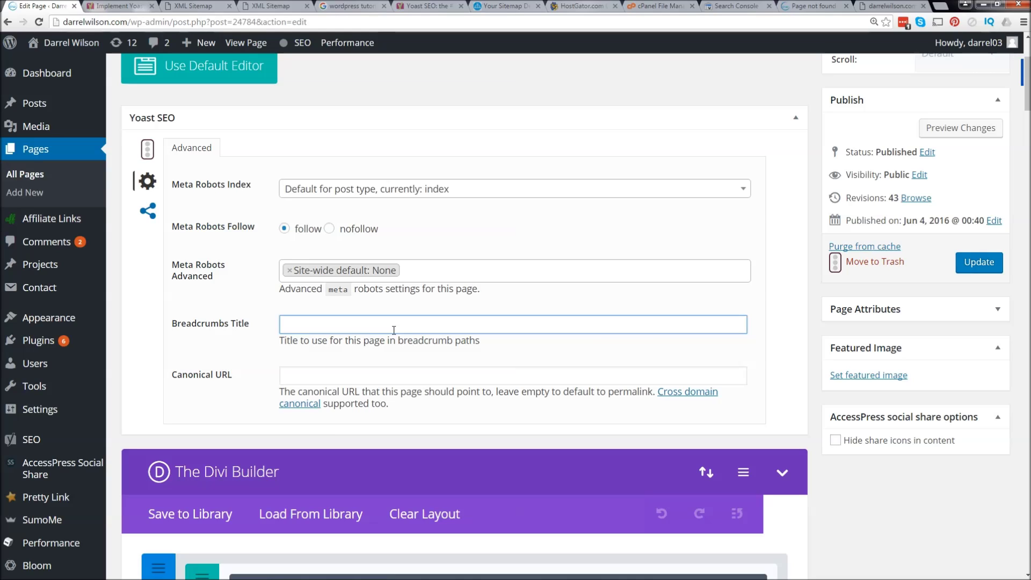
key(Tab)
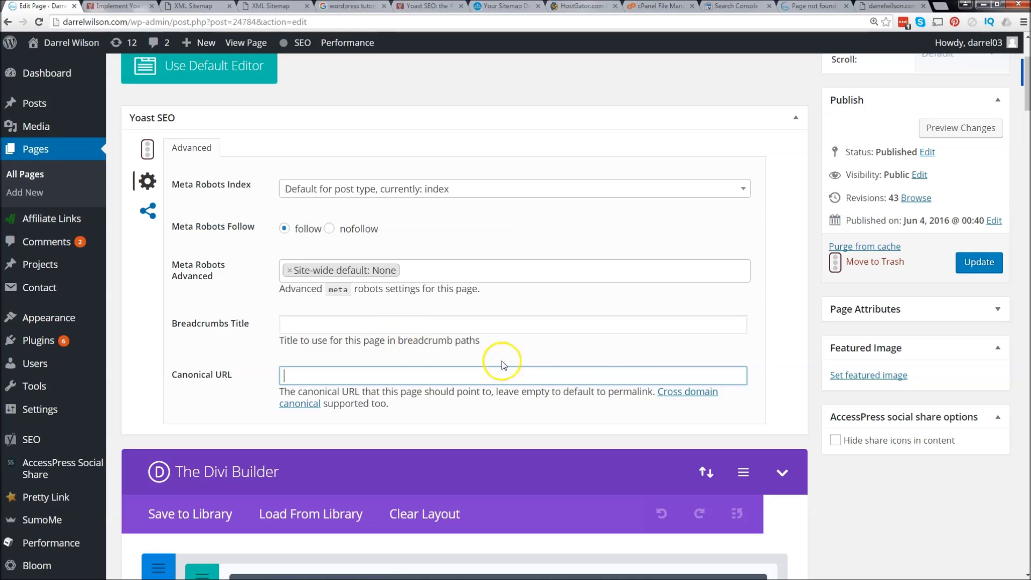
drag(554, 391, 624, 387)
click(599, 364)
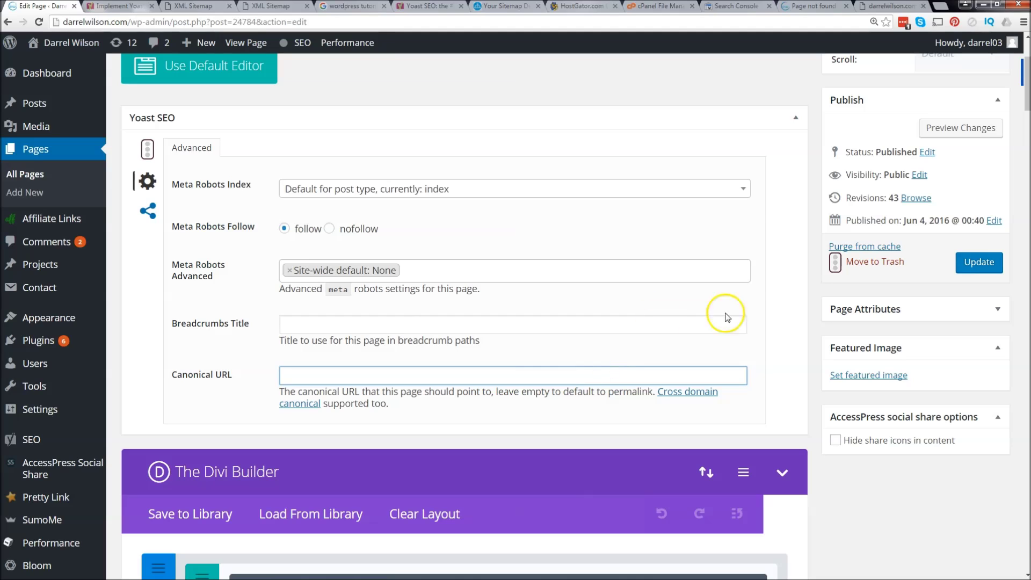
click(965, 264)
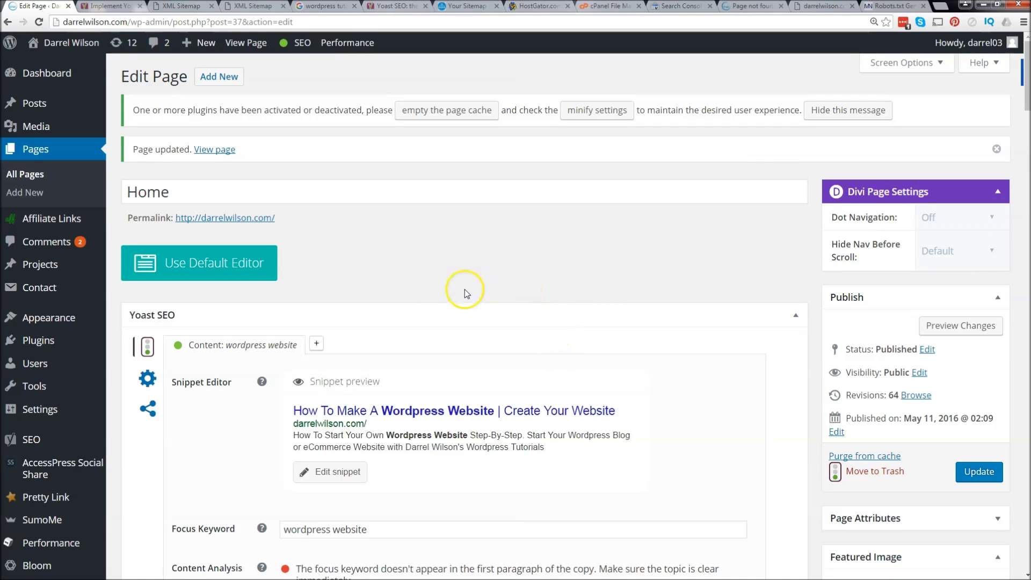
Go to the Yoast SEO tools and recalculate the SEO scores for all content with a focus keyword.
scroll(70, 336, down, 2)
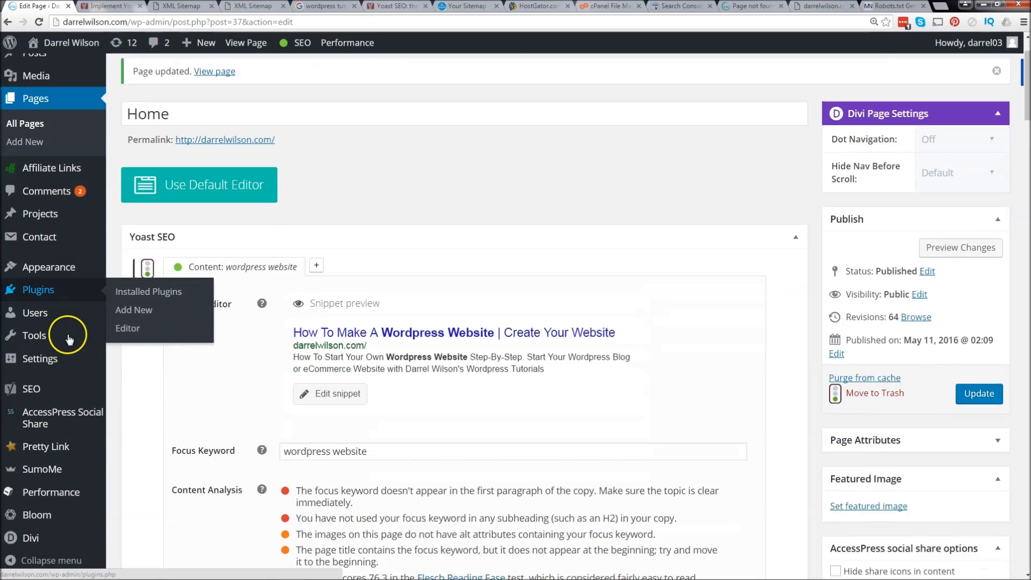
mouse_move(67, 344)
click(31, 395)
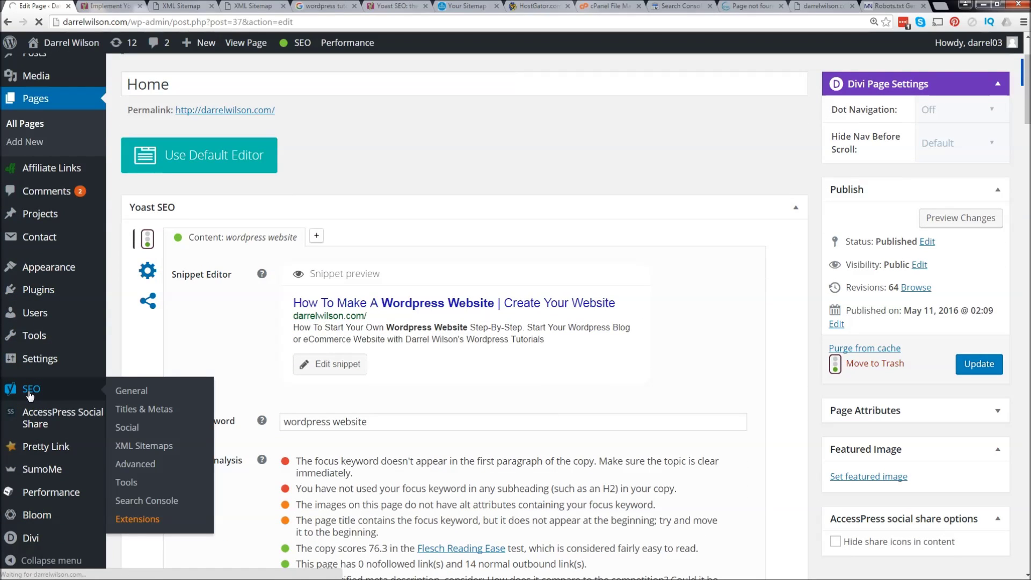
scroll(29, 395, down, 2)
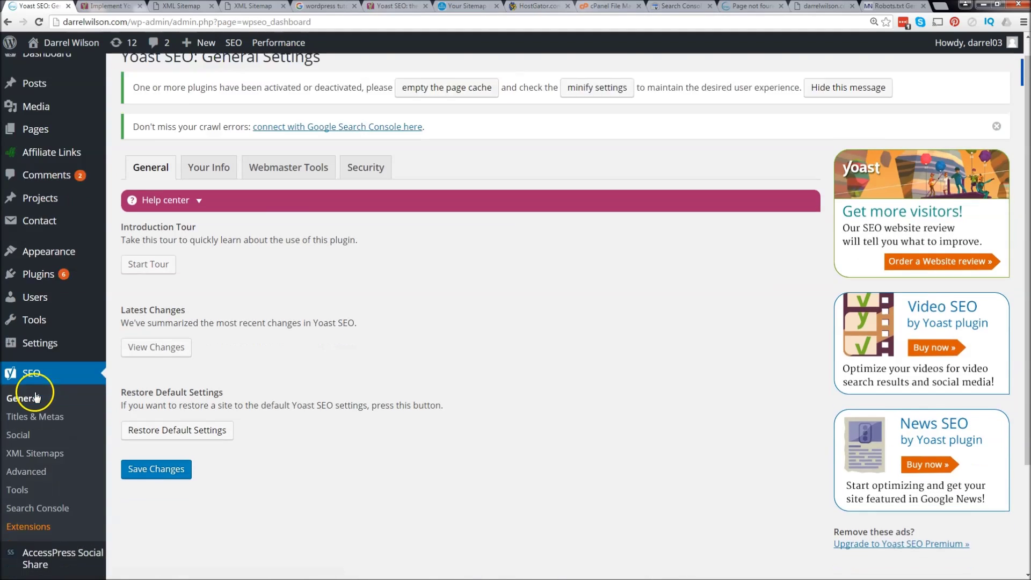
click(24, 401)
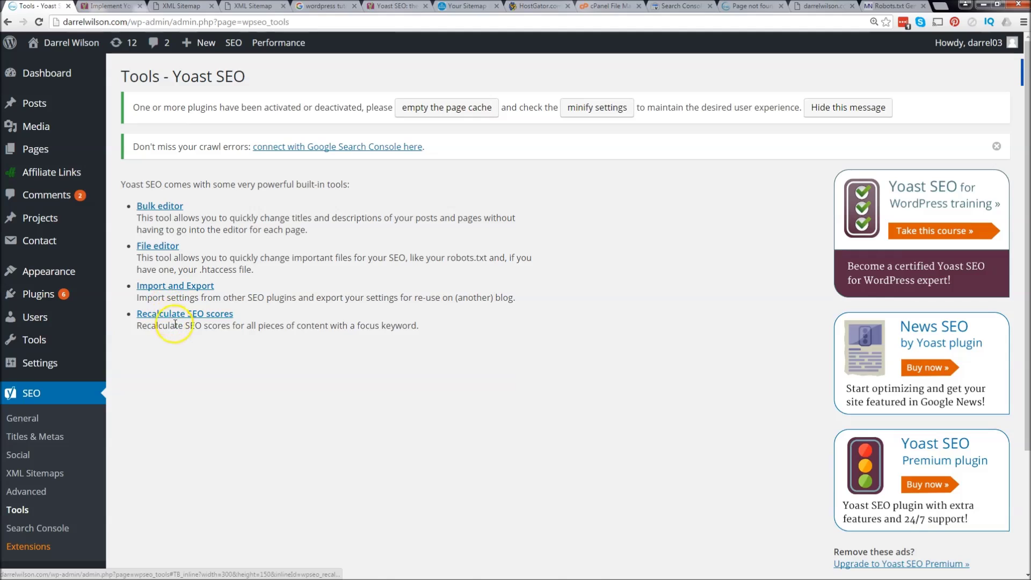
drag(153, 326, 399, 327)
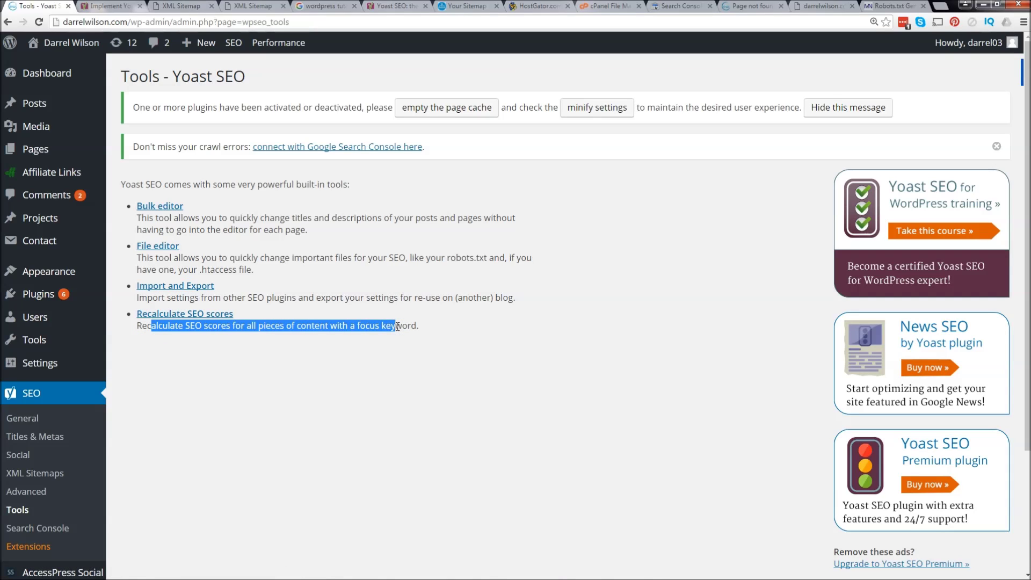
click(210, 313)
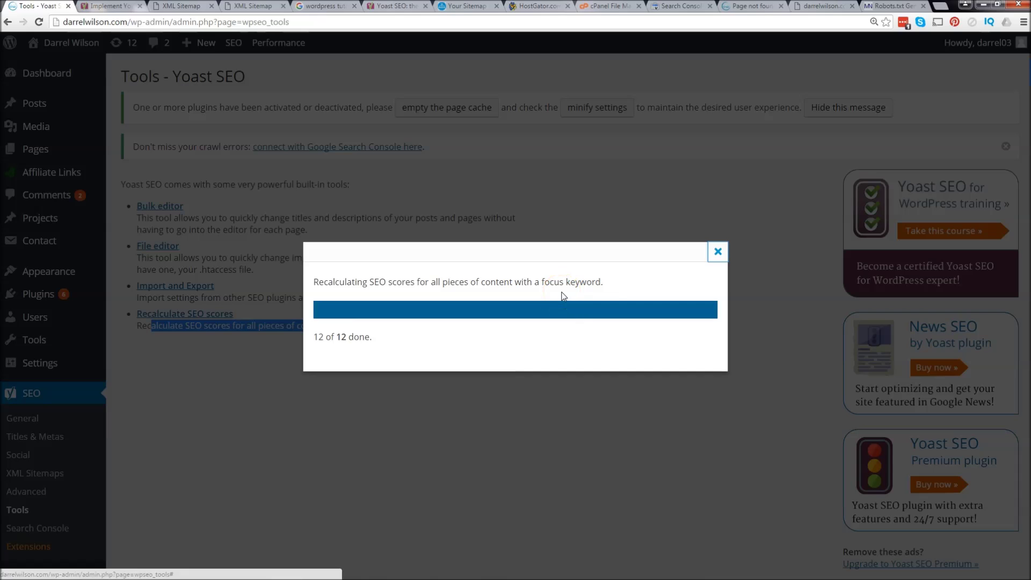
click(569, 429)
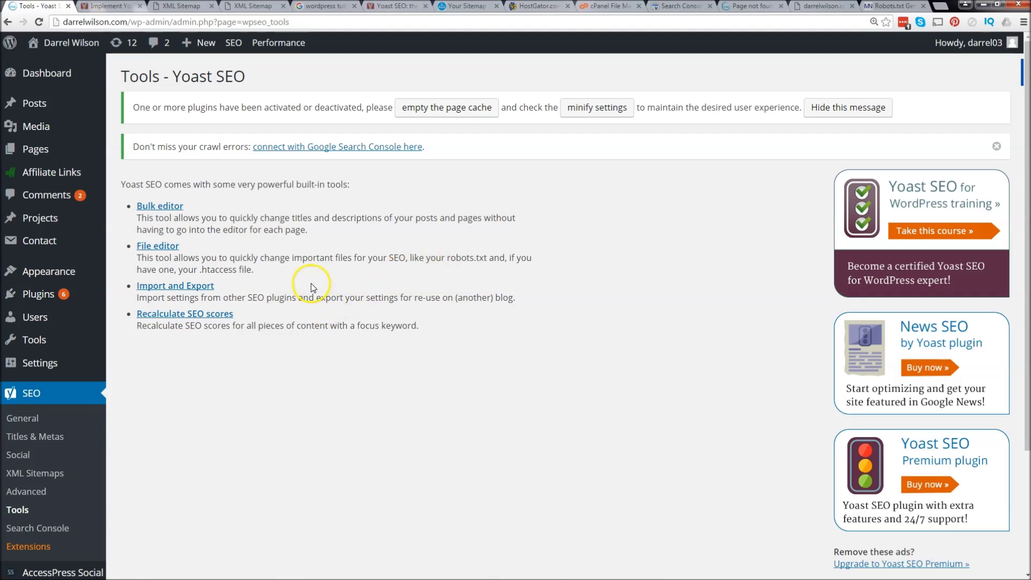
Examine the import, export and import-from-other-SEO-plugins options of Yoast SEO, and return to the tools overview.
click(188, 285)
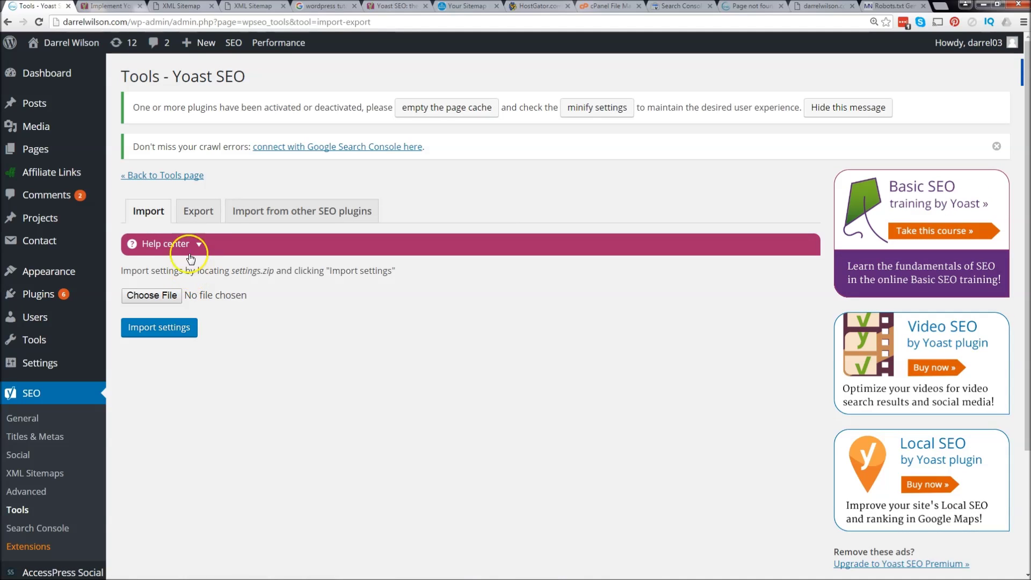
click(196, 211)
click(249, 216)
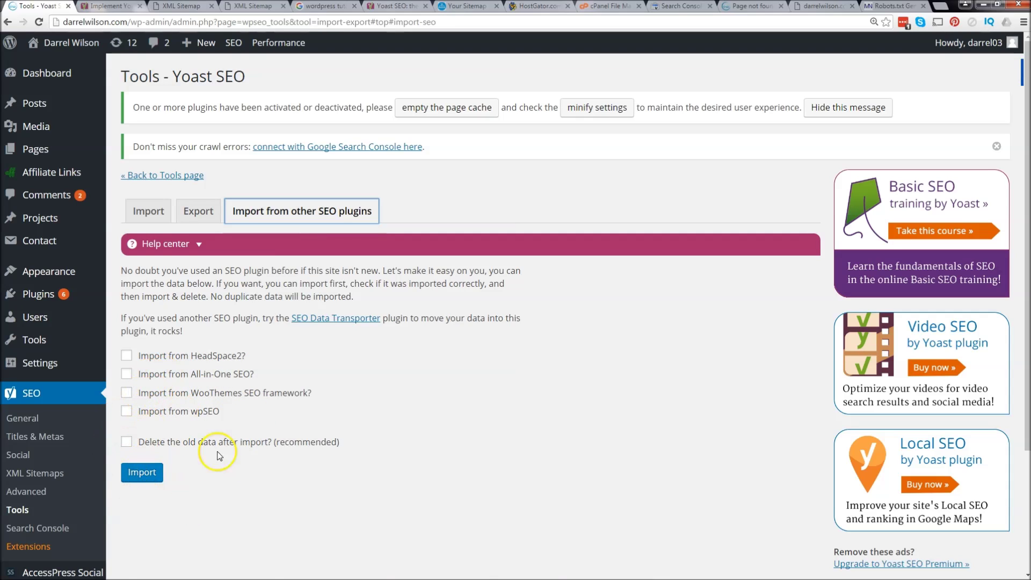
click(153, 214)
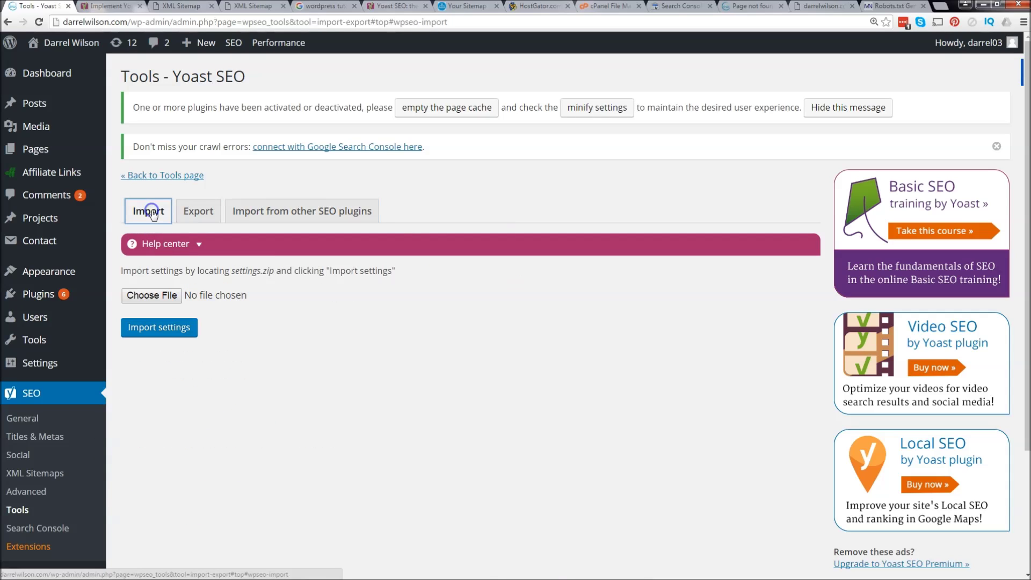
click(153, 176)
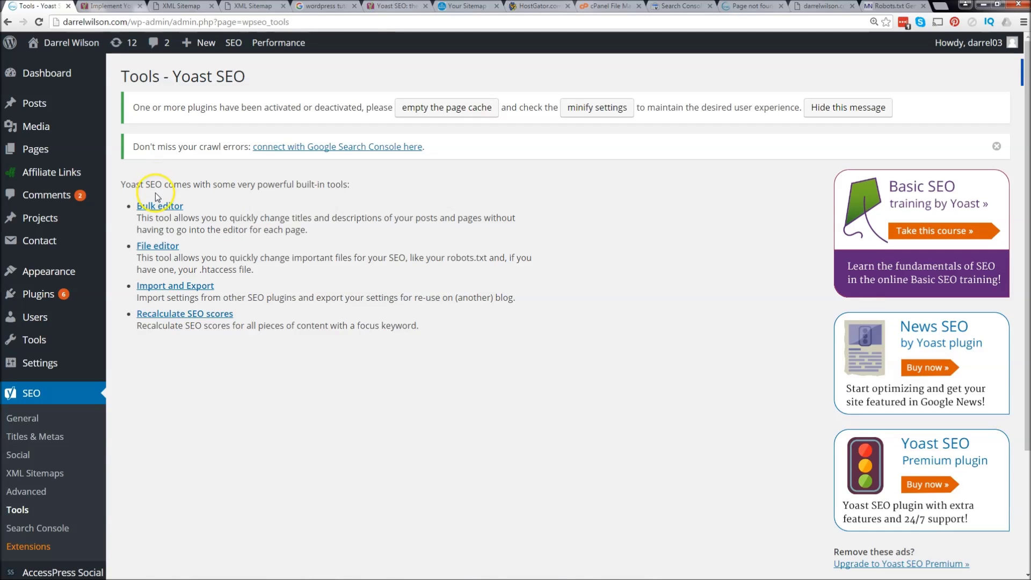
Open the Yoast SEO file editor and create a robots.txt file for the site.
click(156, 251)
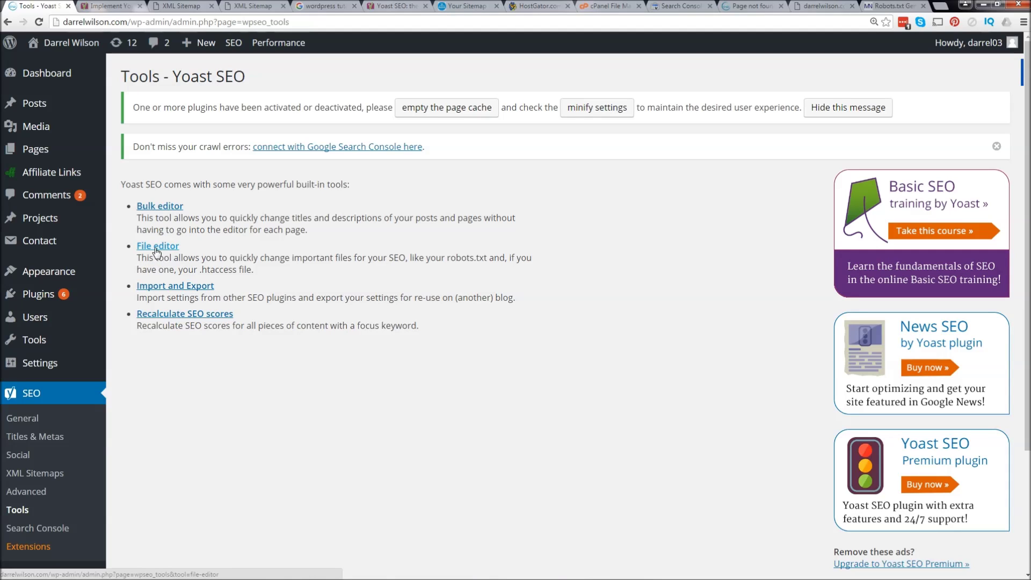
click(155, 248)
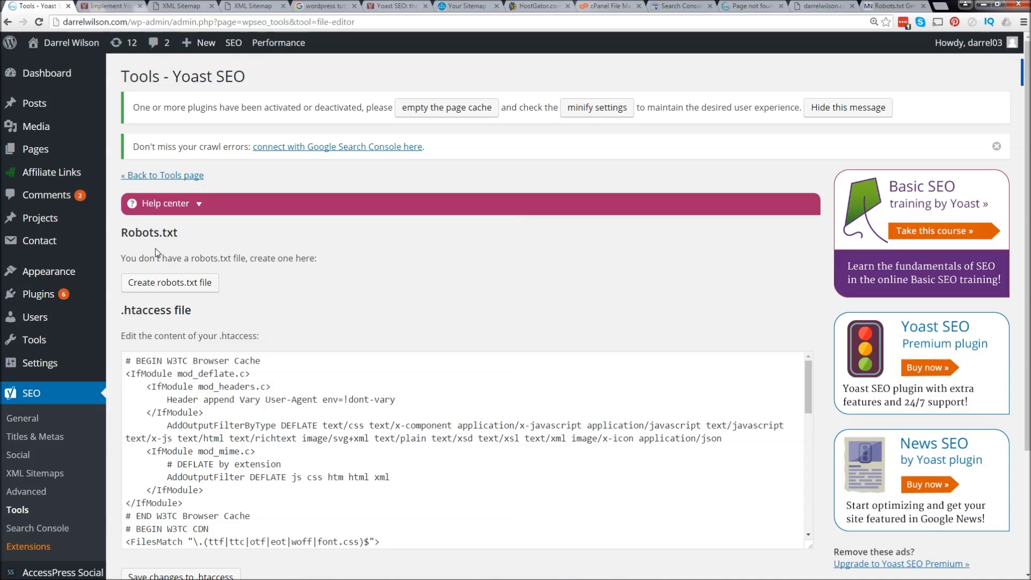
click(193, 288)
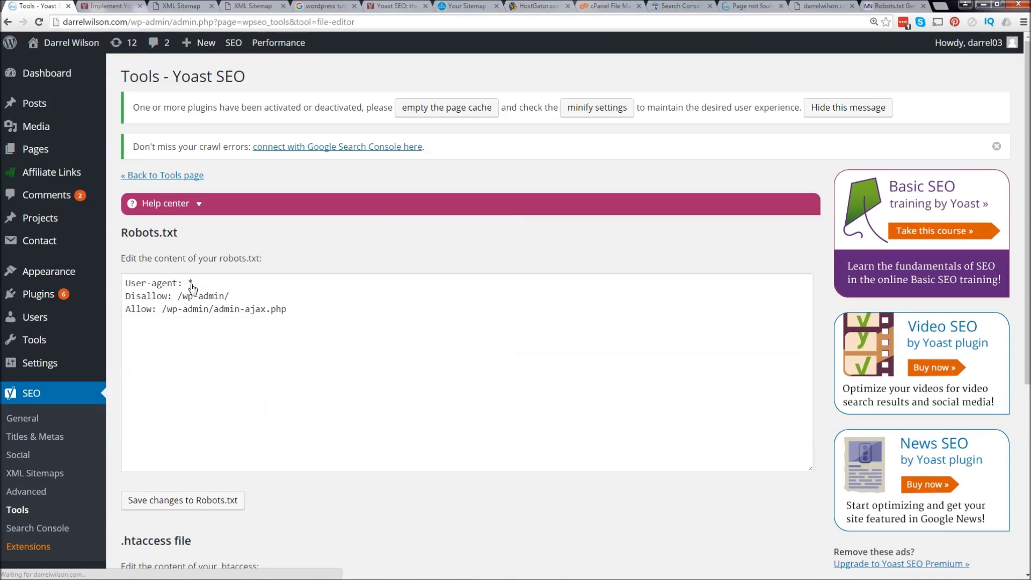
Copy the whole robots.txt content into a new Notepad document.
drag(357, 329, 38, 217)
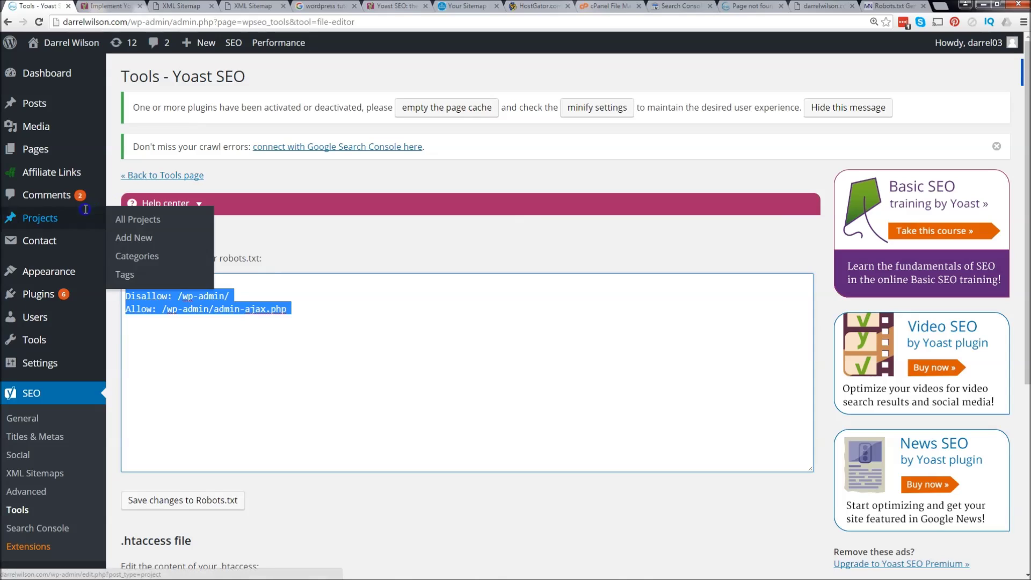
right_click(220, 329)
click(221, 334)
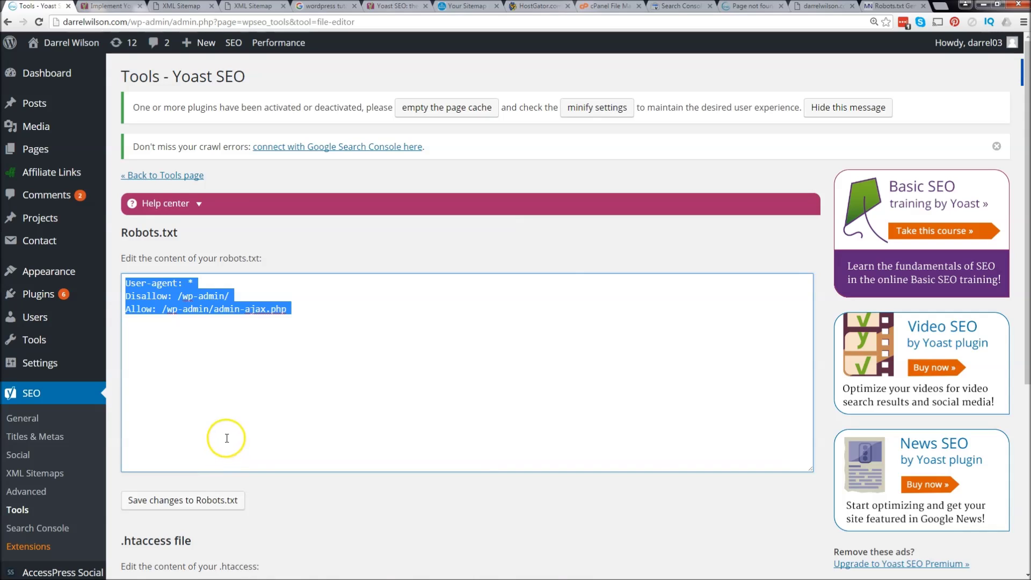
drag(324, 330, 91, 219)
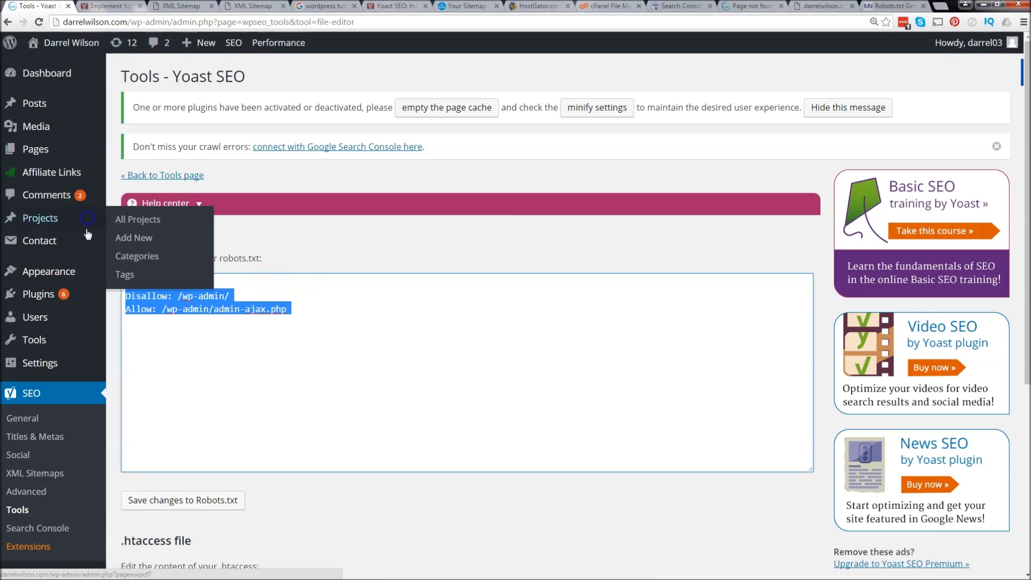
right_click(155, 294)
click(192, 323)
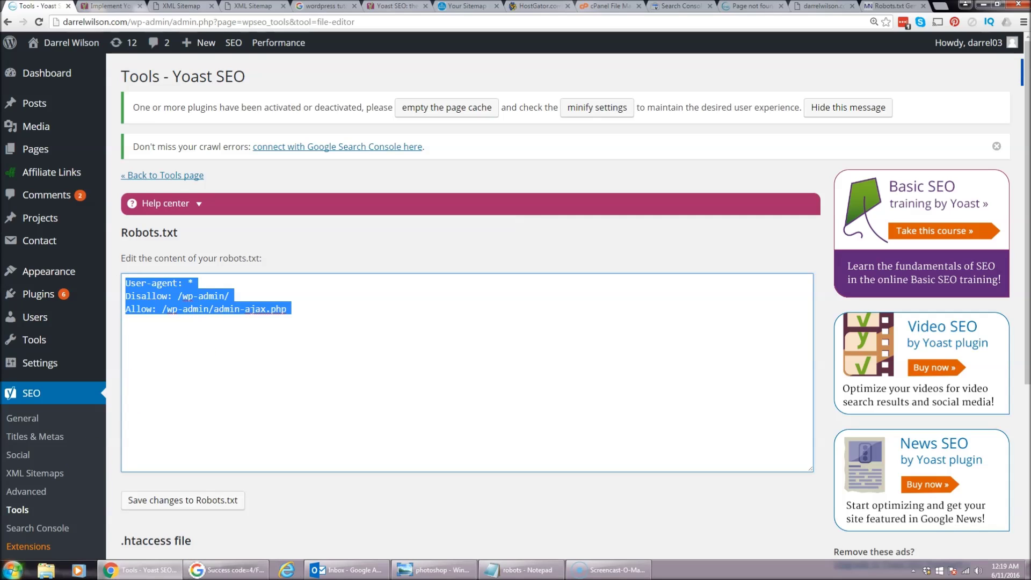
click(12, 570)
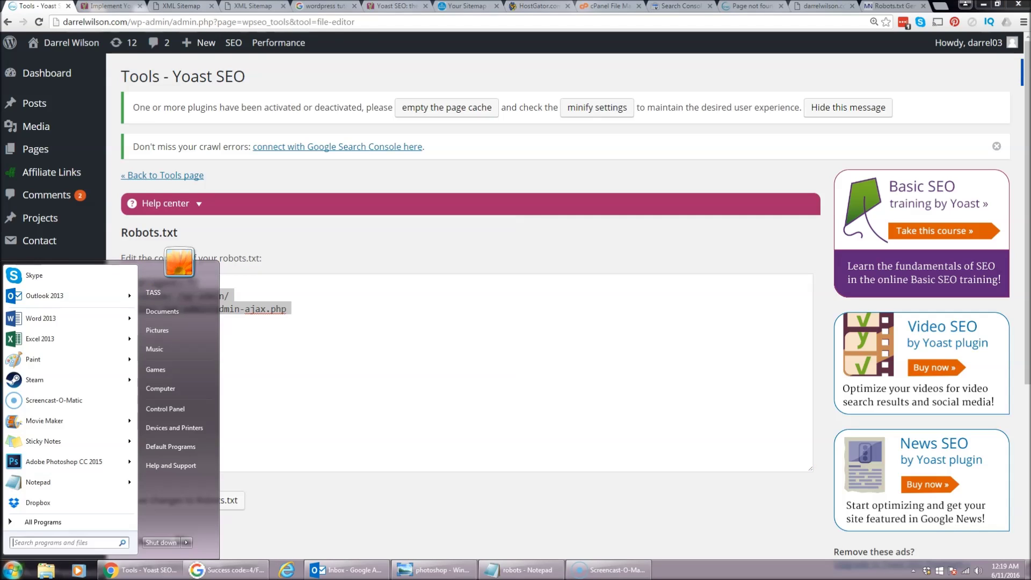
click(34, 482)
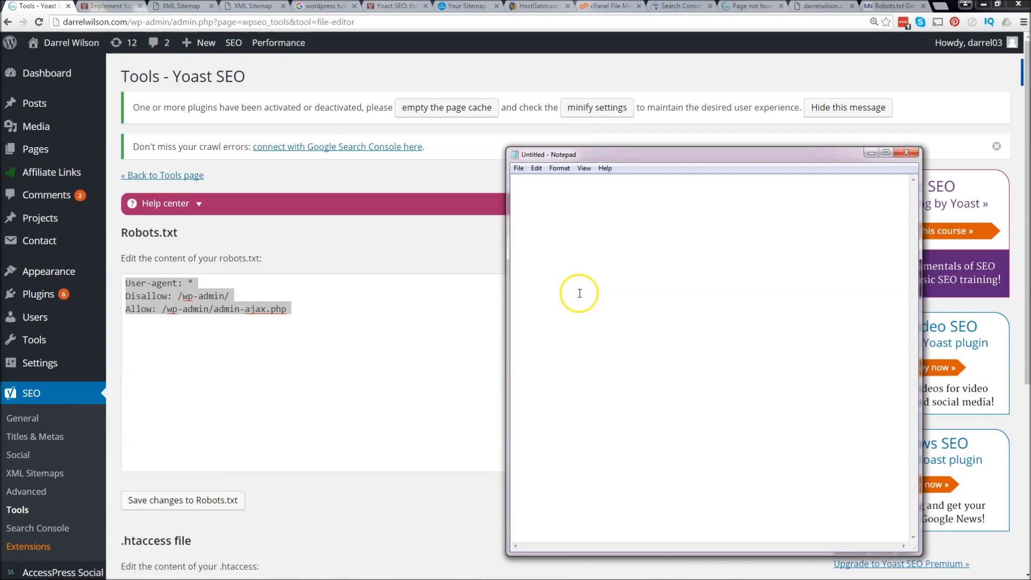
key(ctrl+v)
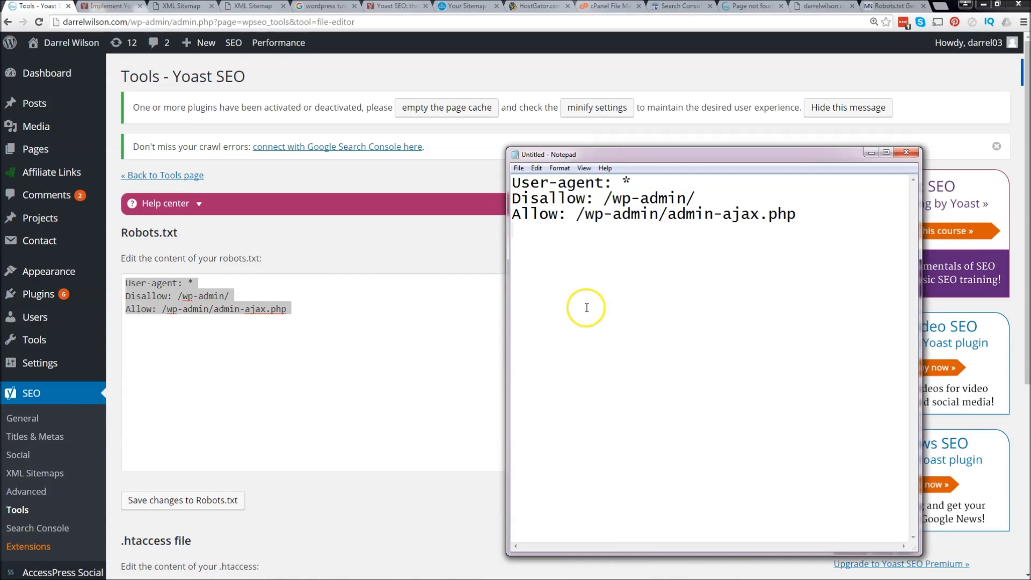
Save the Notepad document on the Desktop as robots.txt, replacing the existing file.
click(520, 171)
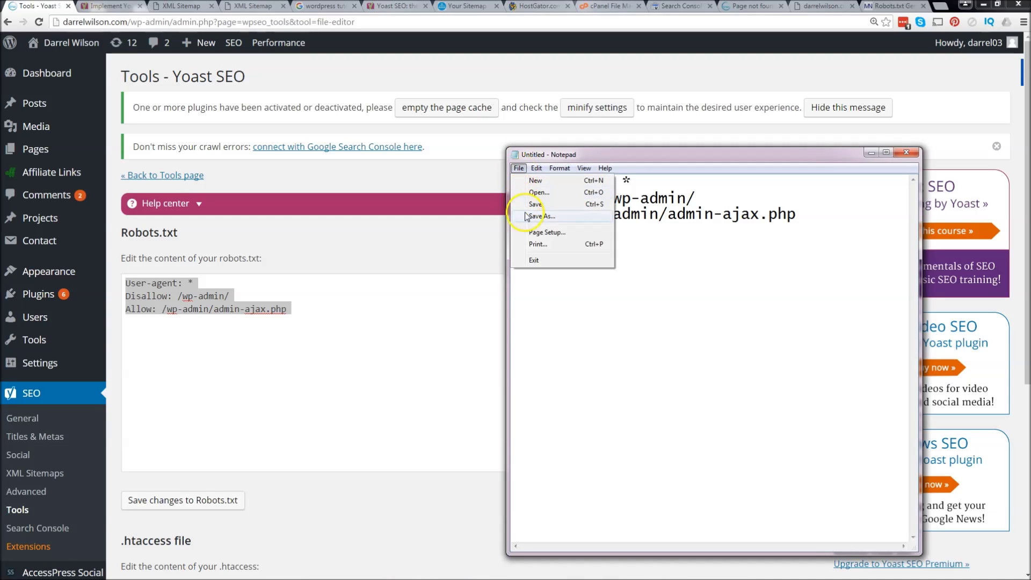
click(535, 221)
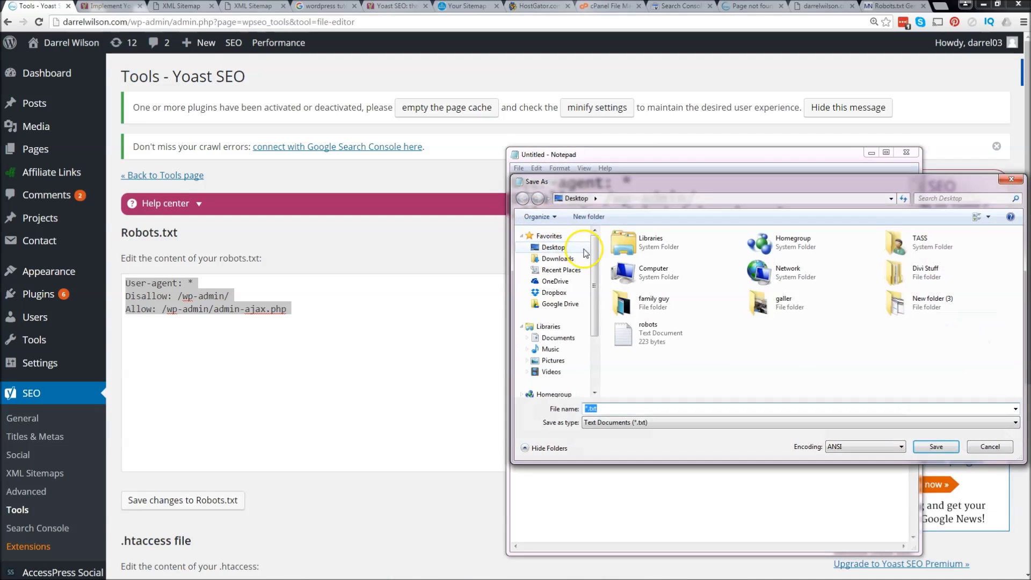
text(tobot)
key(BackSpace)
key(BackSpace)
key(BackSpace)
key(BackSpace)
text(ro)
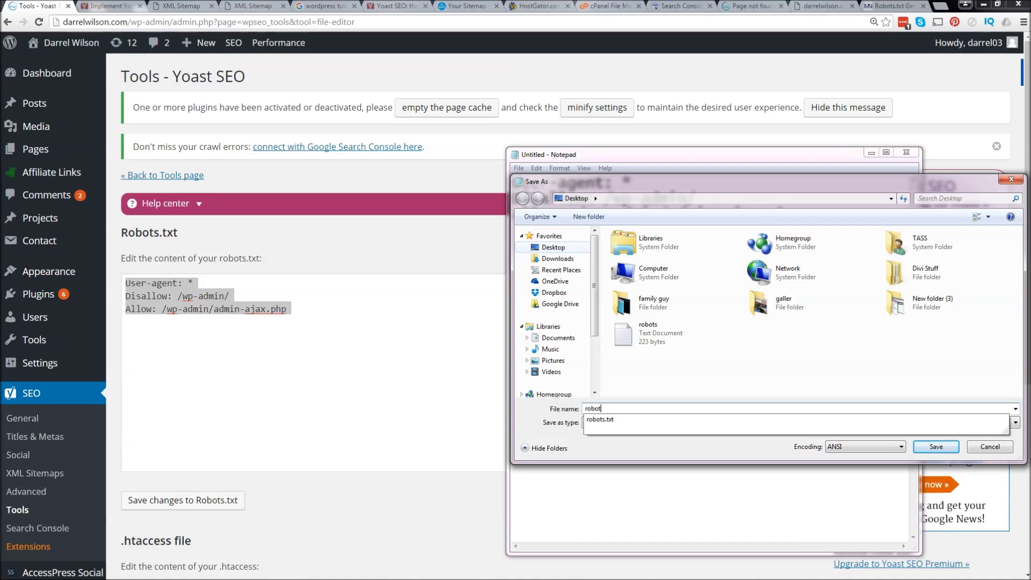
text(bot)
key(Down)
key(Return)
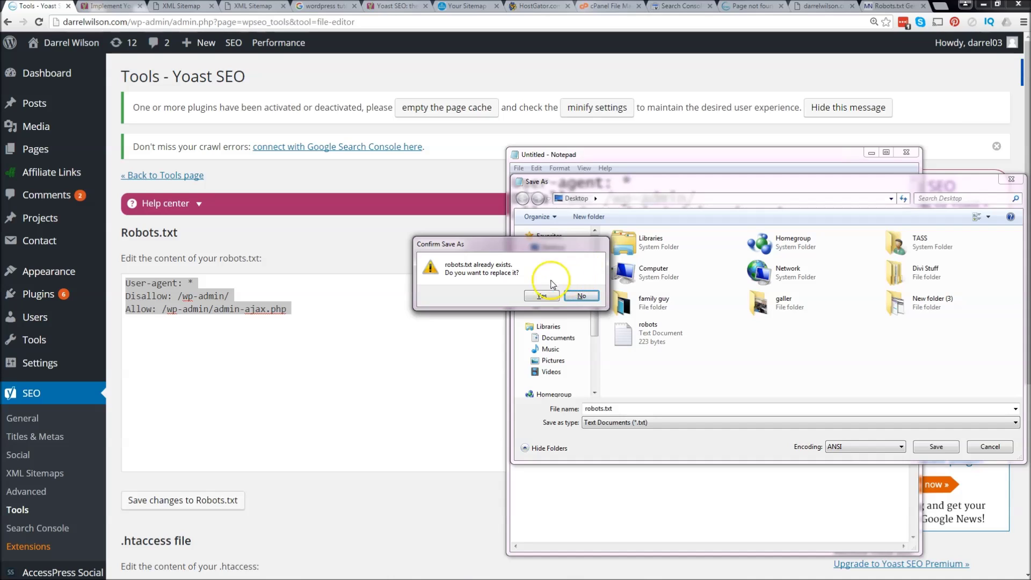
click(542, 296)
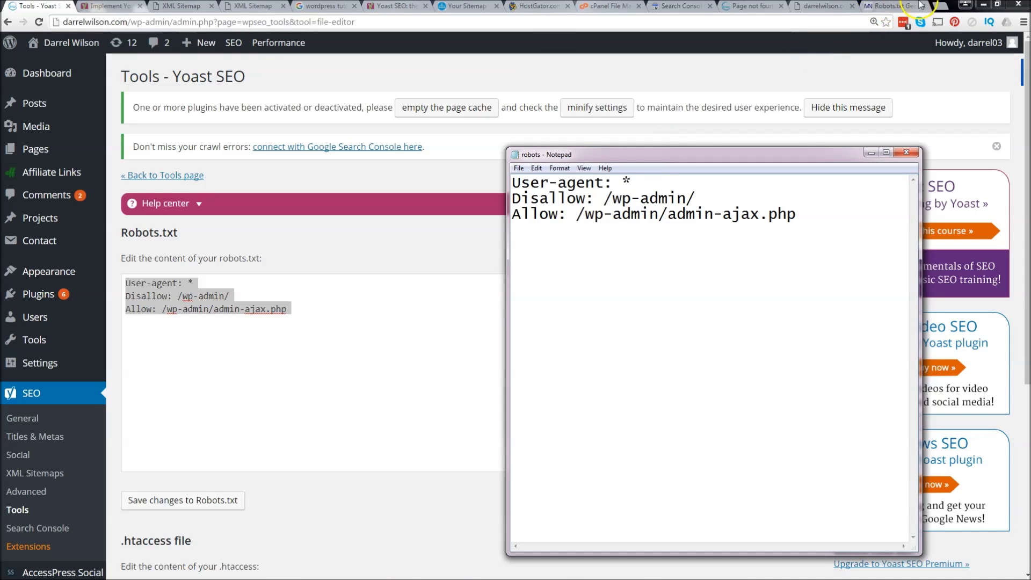
Open the website's cPanel in a new browser tab and log in with the account password.
click(946, 7)
text(darrelwilson.com)
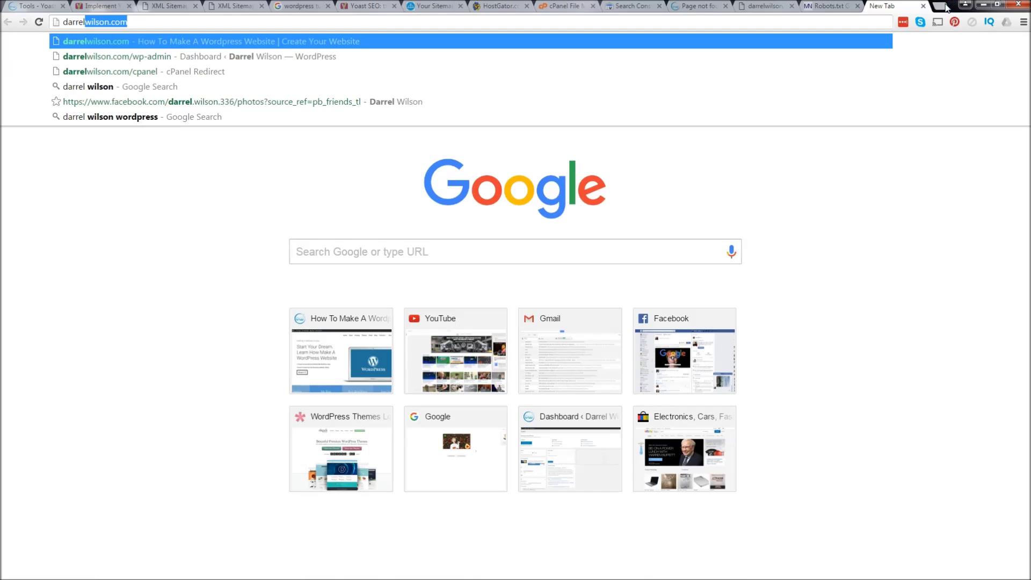
key(Down)
key(Down)
key(Return)
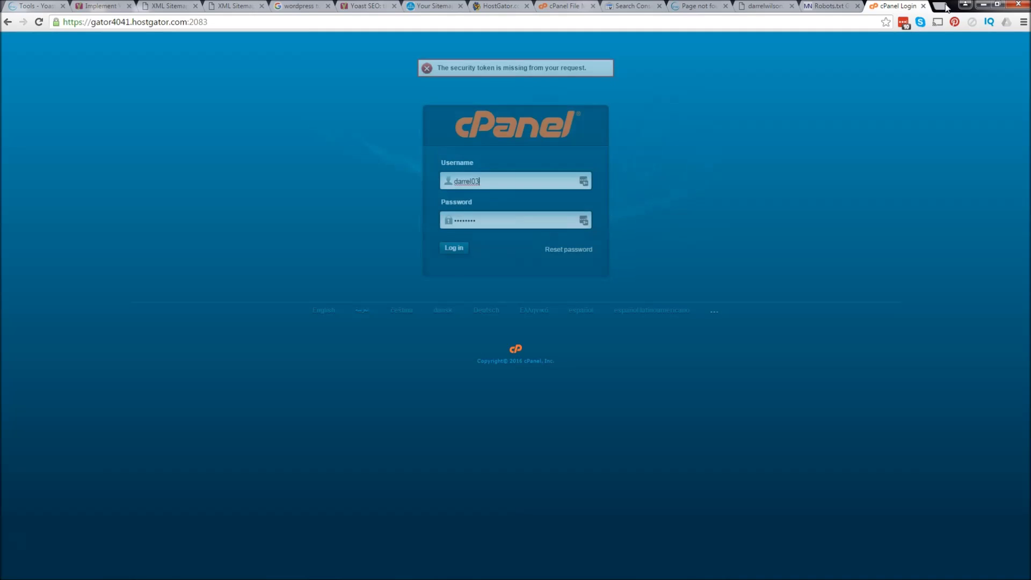
double_click(510, 222)
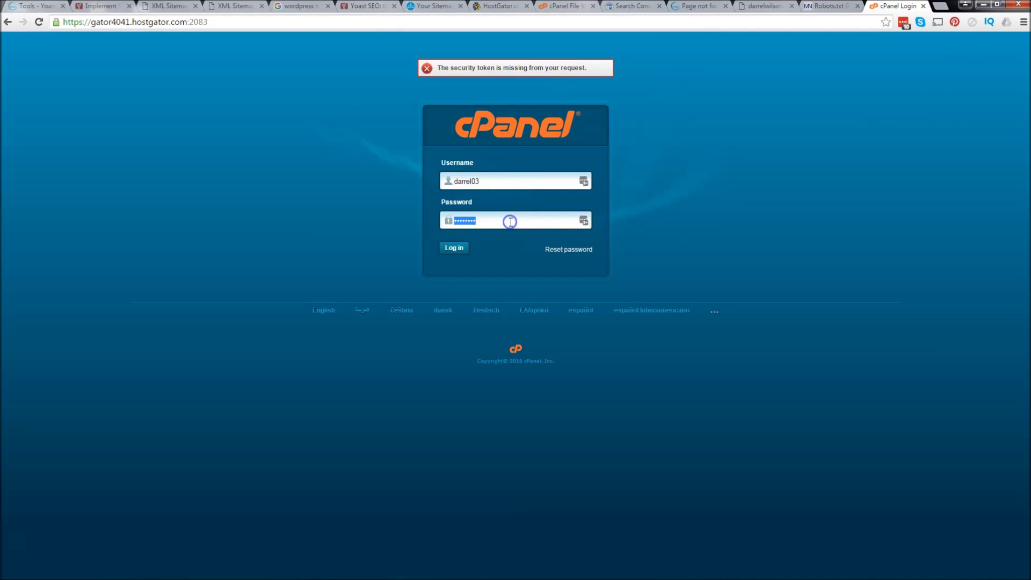
text(•)
key(Return)
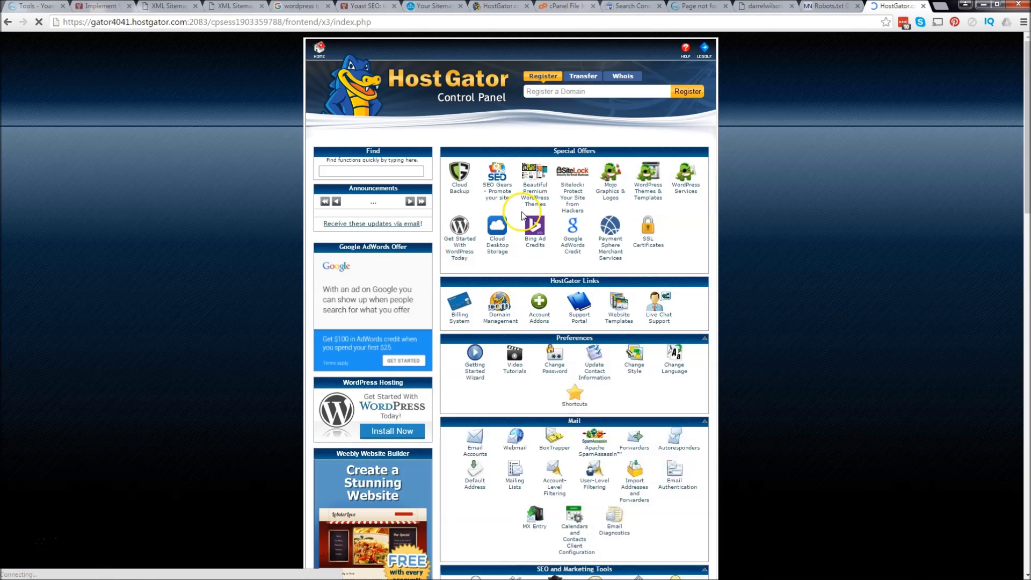
Open the File Manager at the web root (public_html/www) and enter the website's own folder.
drag(1027, 93, 1026, 166)
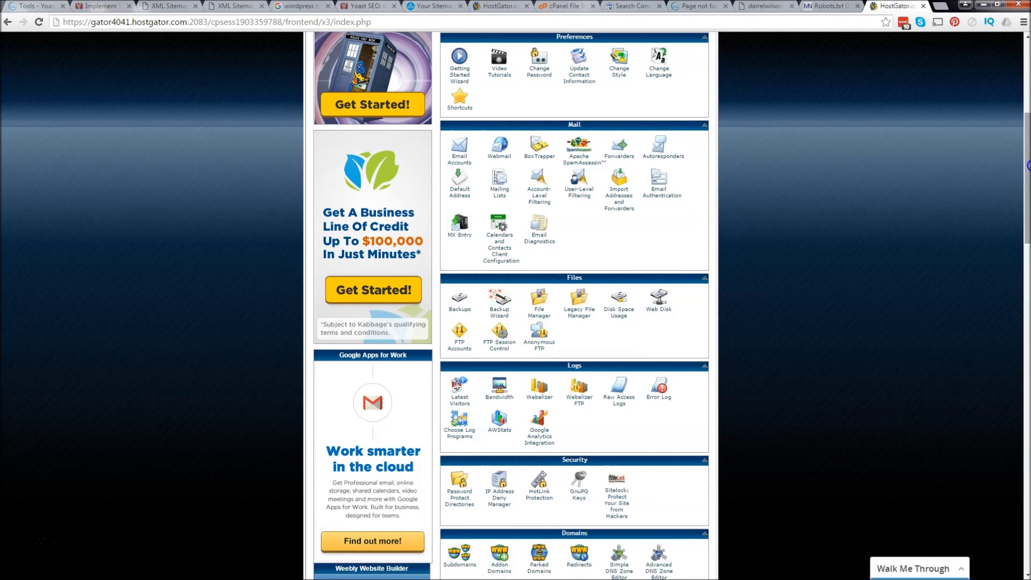
click(539, 304)
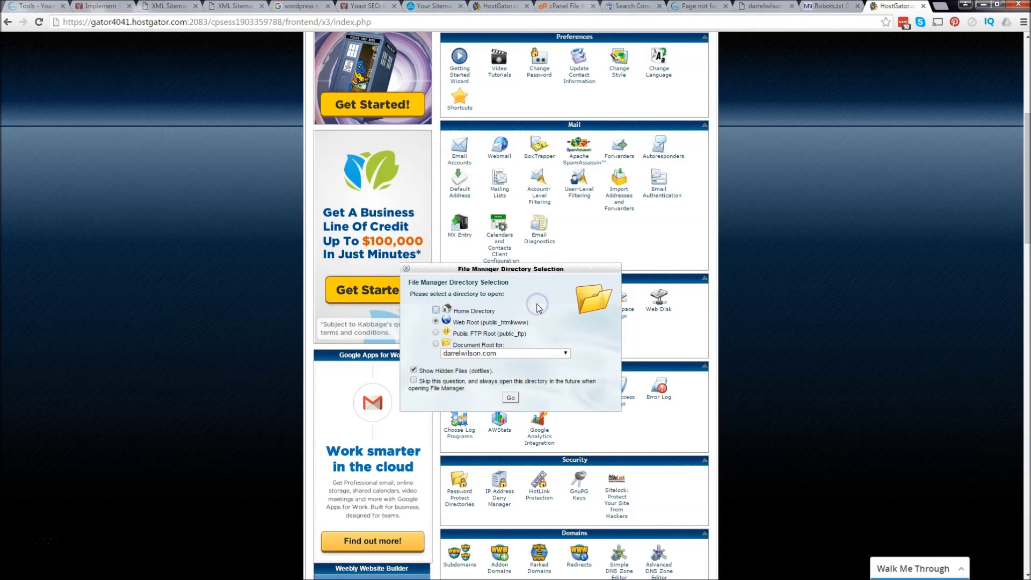
click(511, 398)
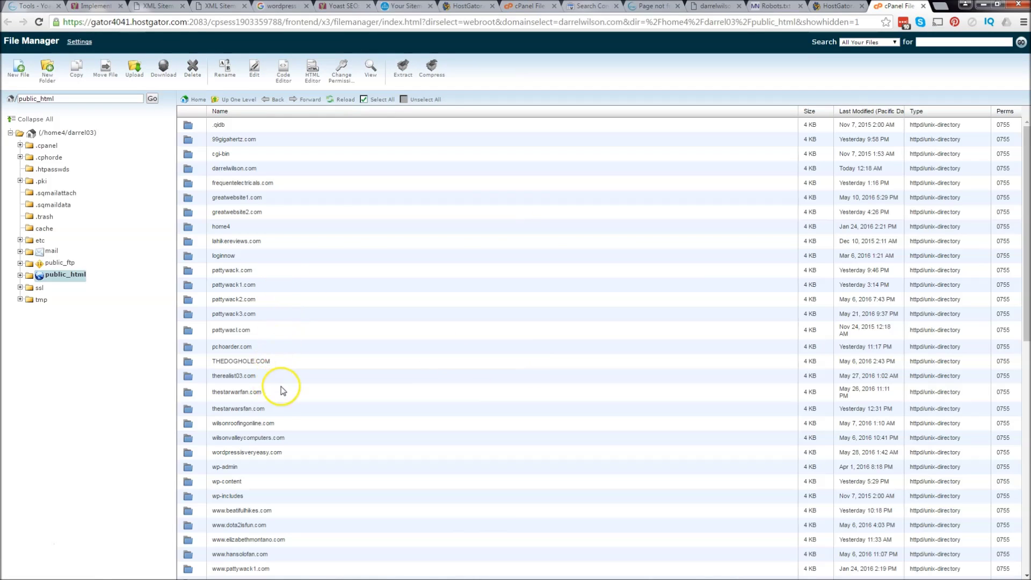
scroll(259, 409, down, 4)
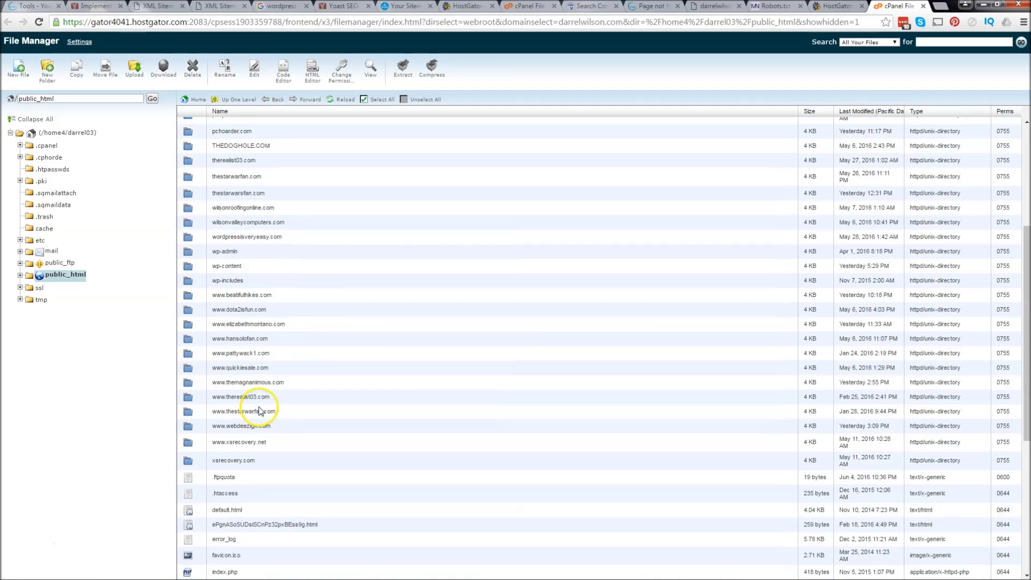
scroll(248, 379, up, 3)
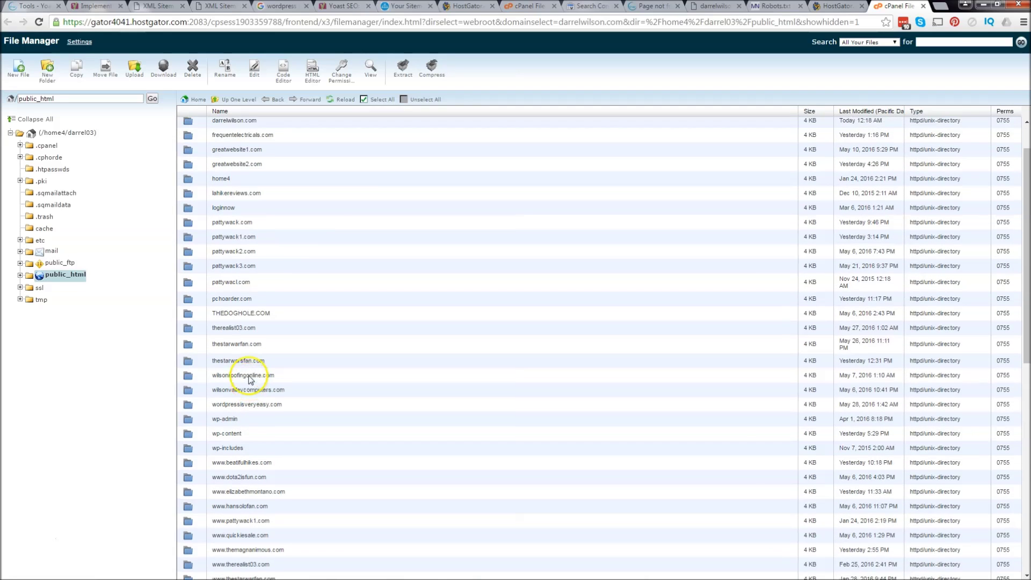
scroll(250, 379, up, 1)
click(183, 169)
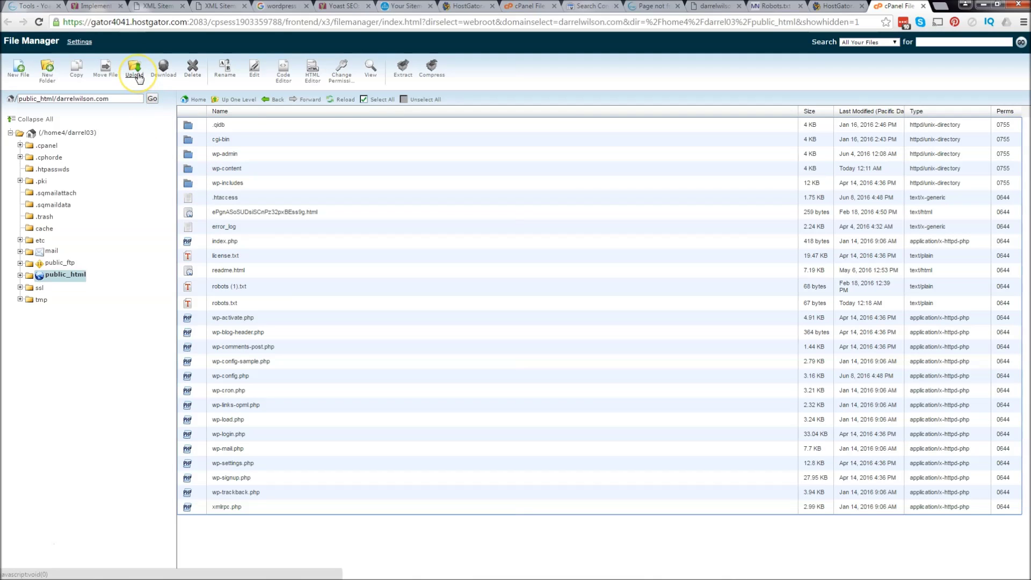
Delete the file robots (1).txt from the website's folder.
click(237, 286)
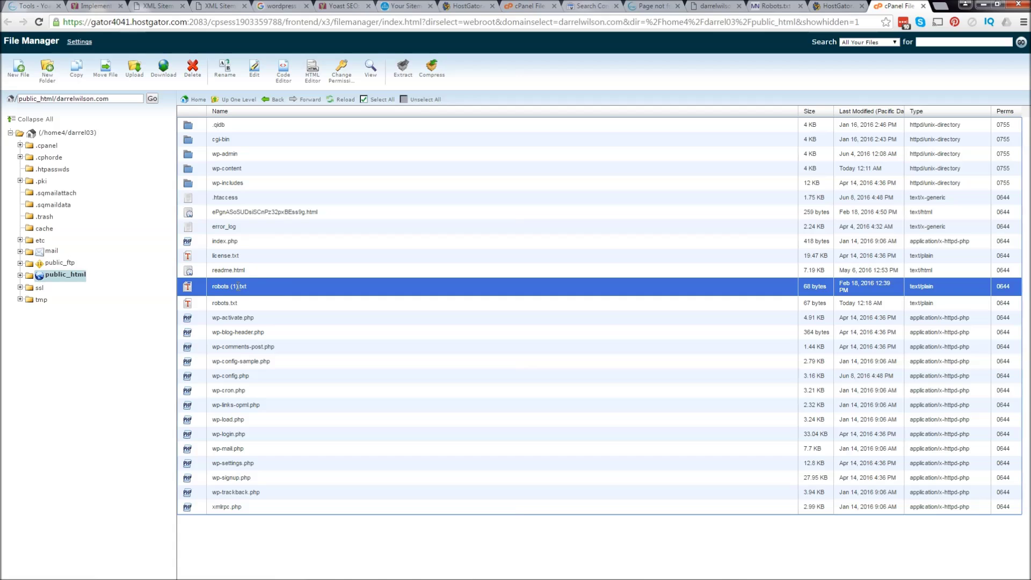
key(Delete)
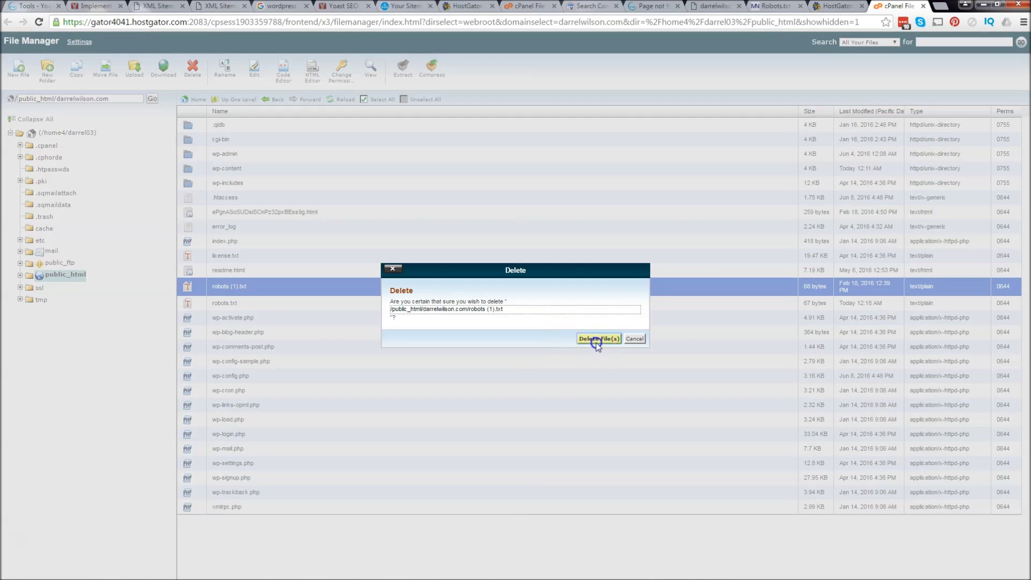
click(596, 340)
Select robots.txt, view the file upload page for the website's folder, and return to the file list.
click(236, 284)
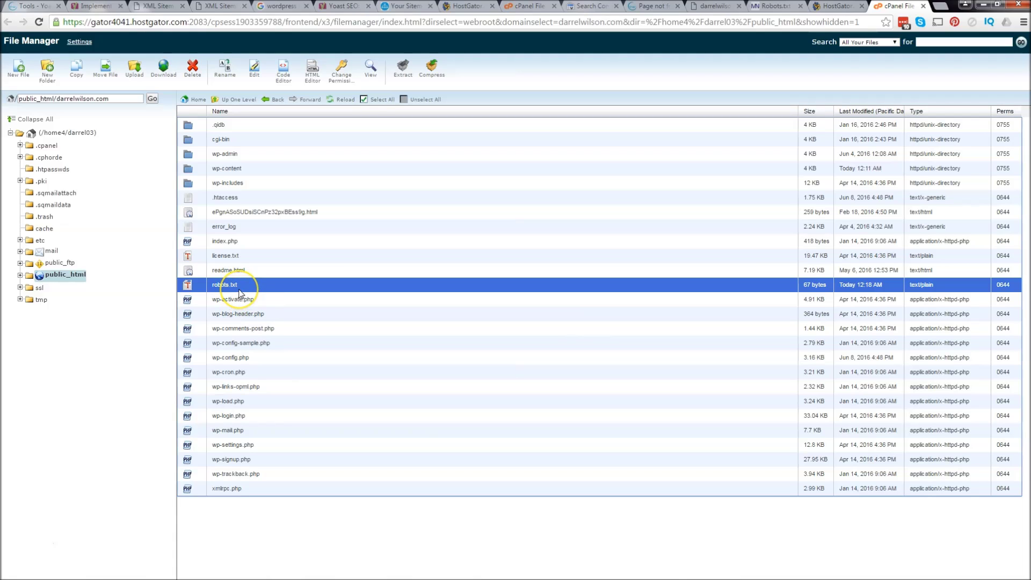
click(134, 67)
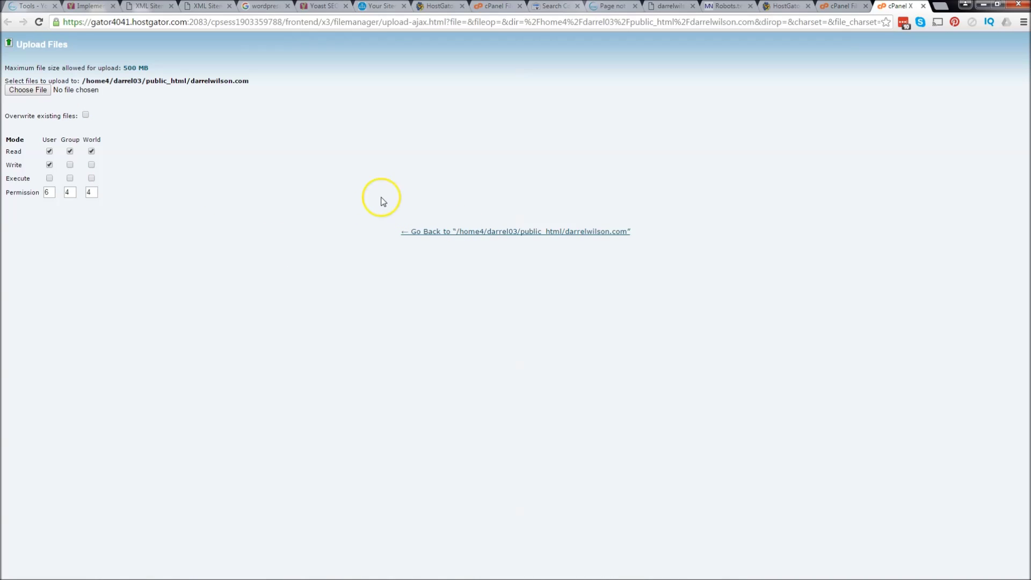
click(423, 234)
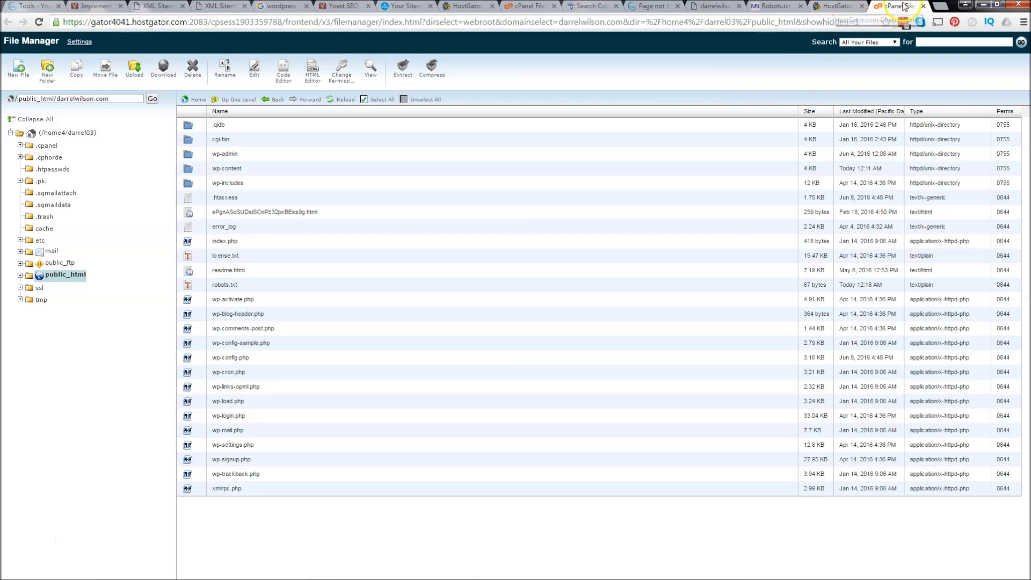
Open the website's homepage in a new browser tab and go to its Store page.
click(940, 7)
text(darrel)
key(Return)
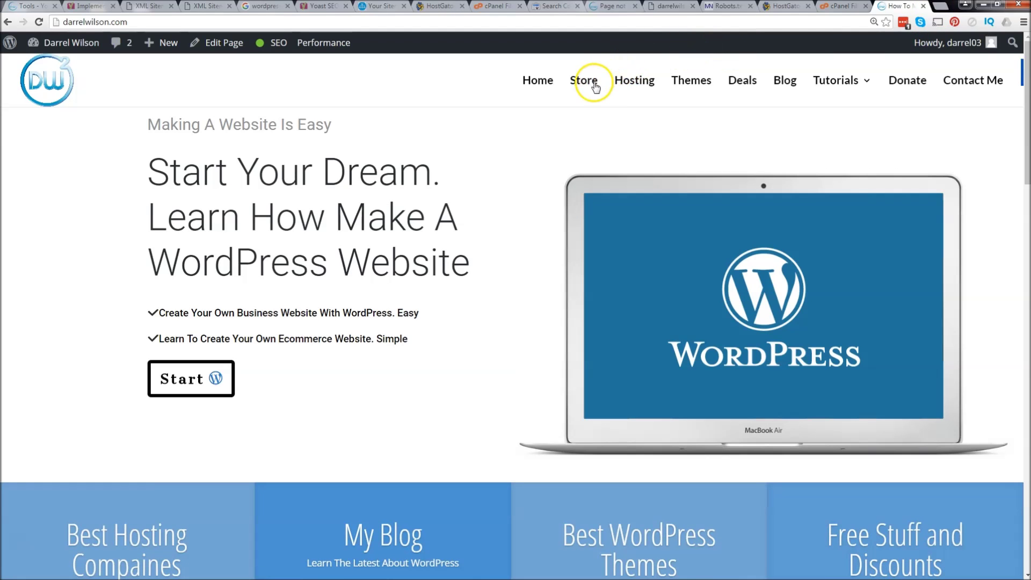
click(593, 82)
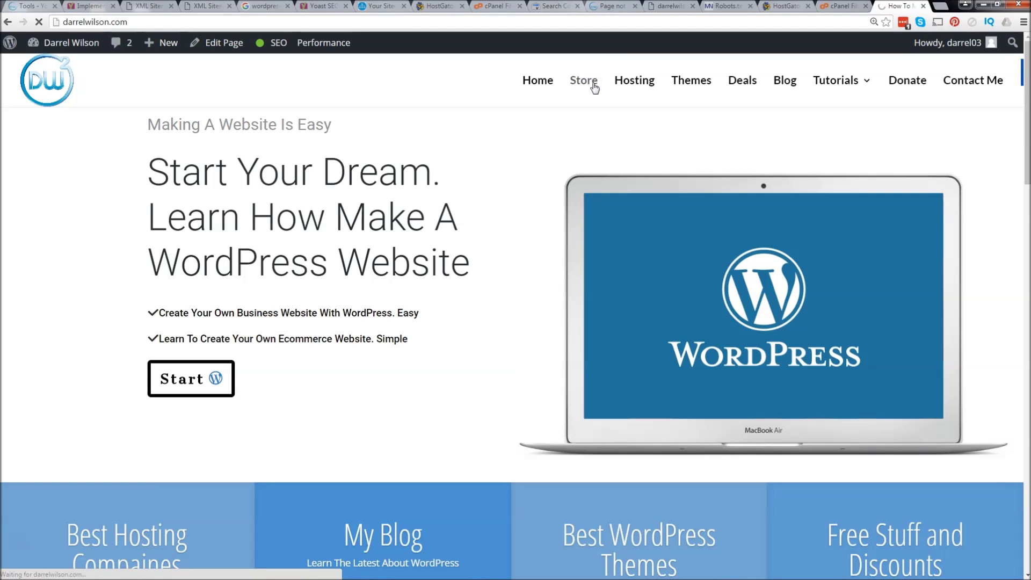